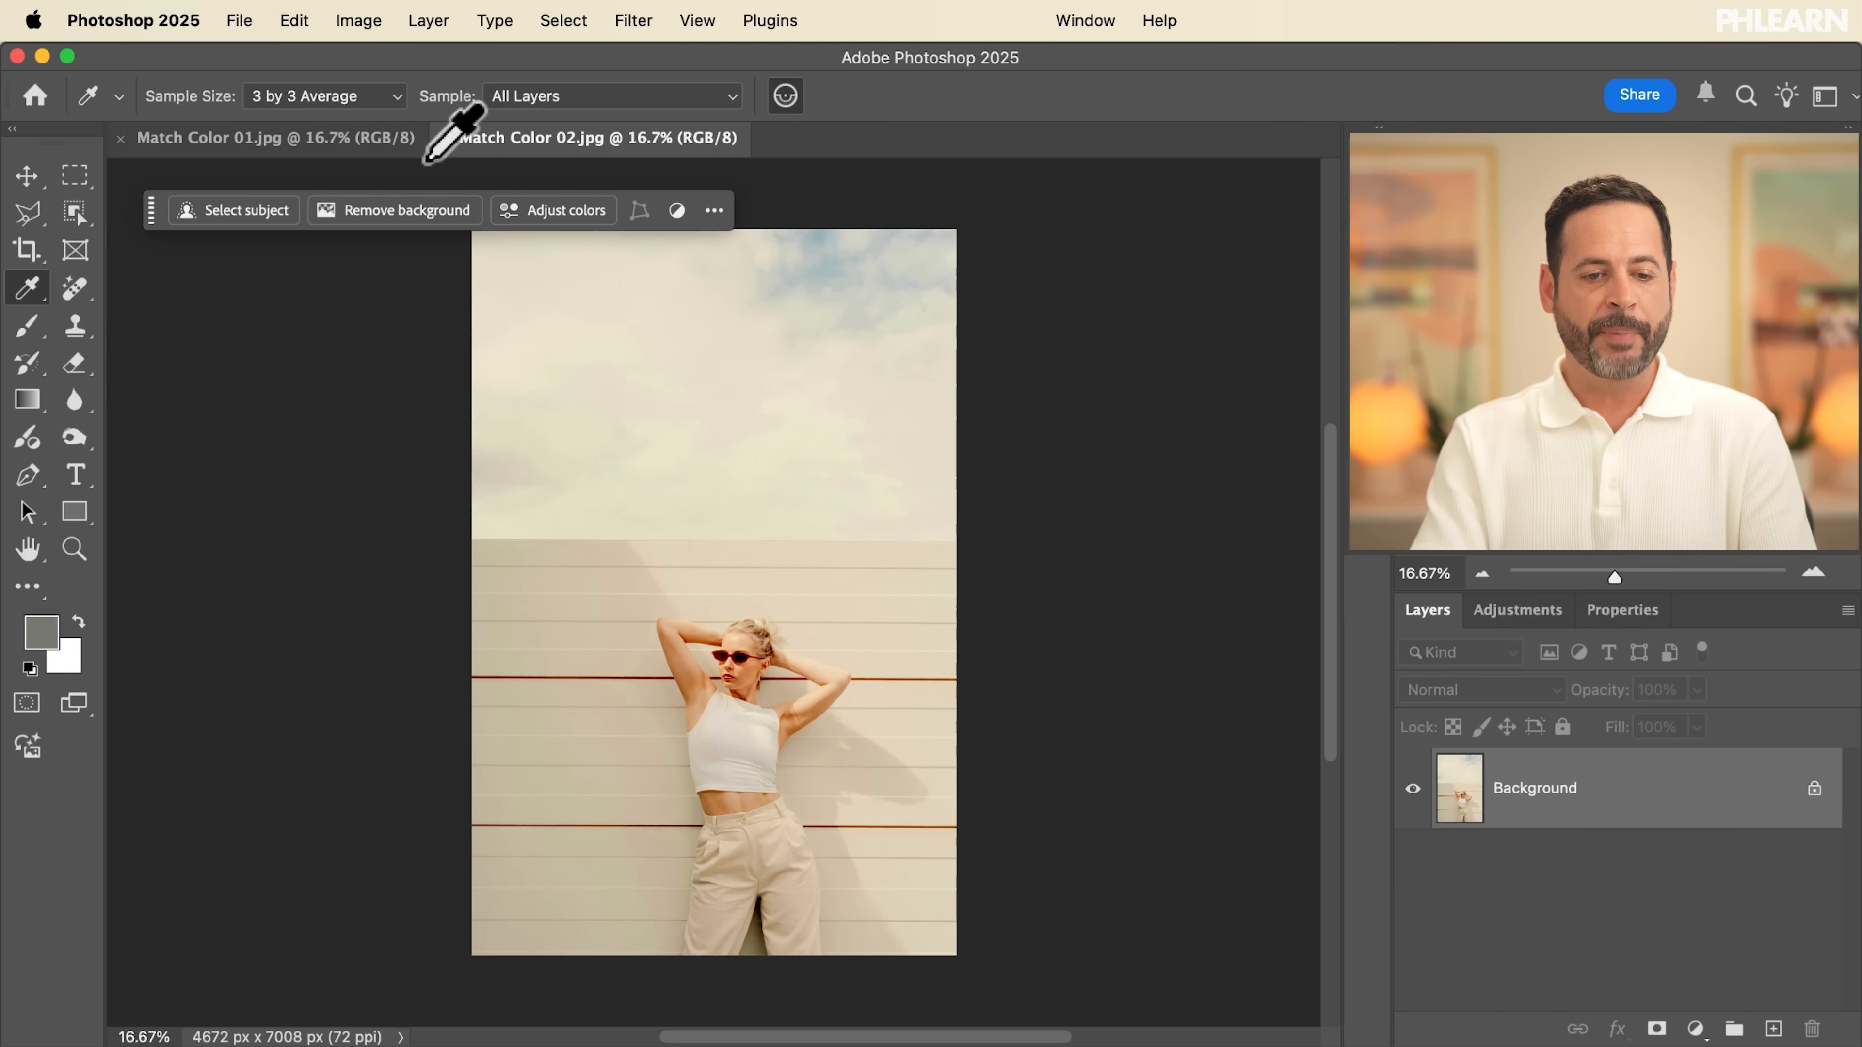
# Step: Compare the Match Color 01.jpg and Match Color 02.jpg photos, finishing on Match Color 01.jpg
pyautogui.click(297, 145)
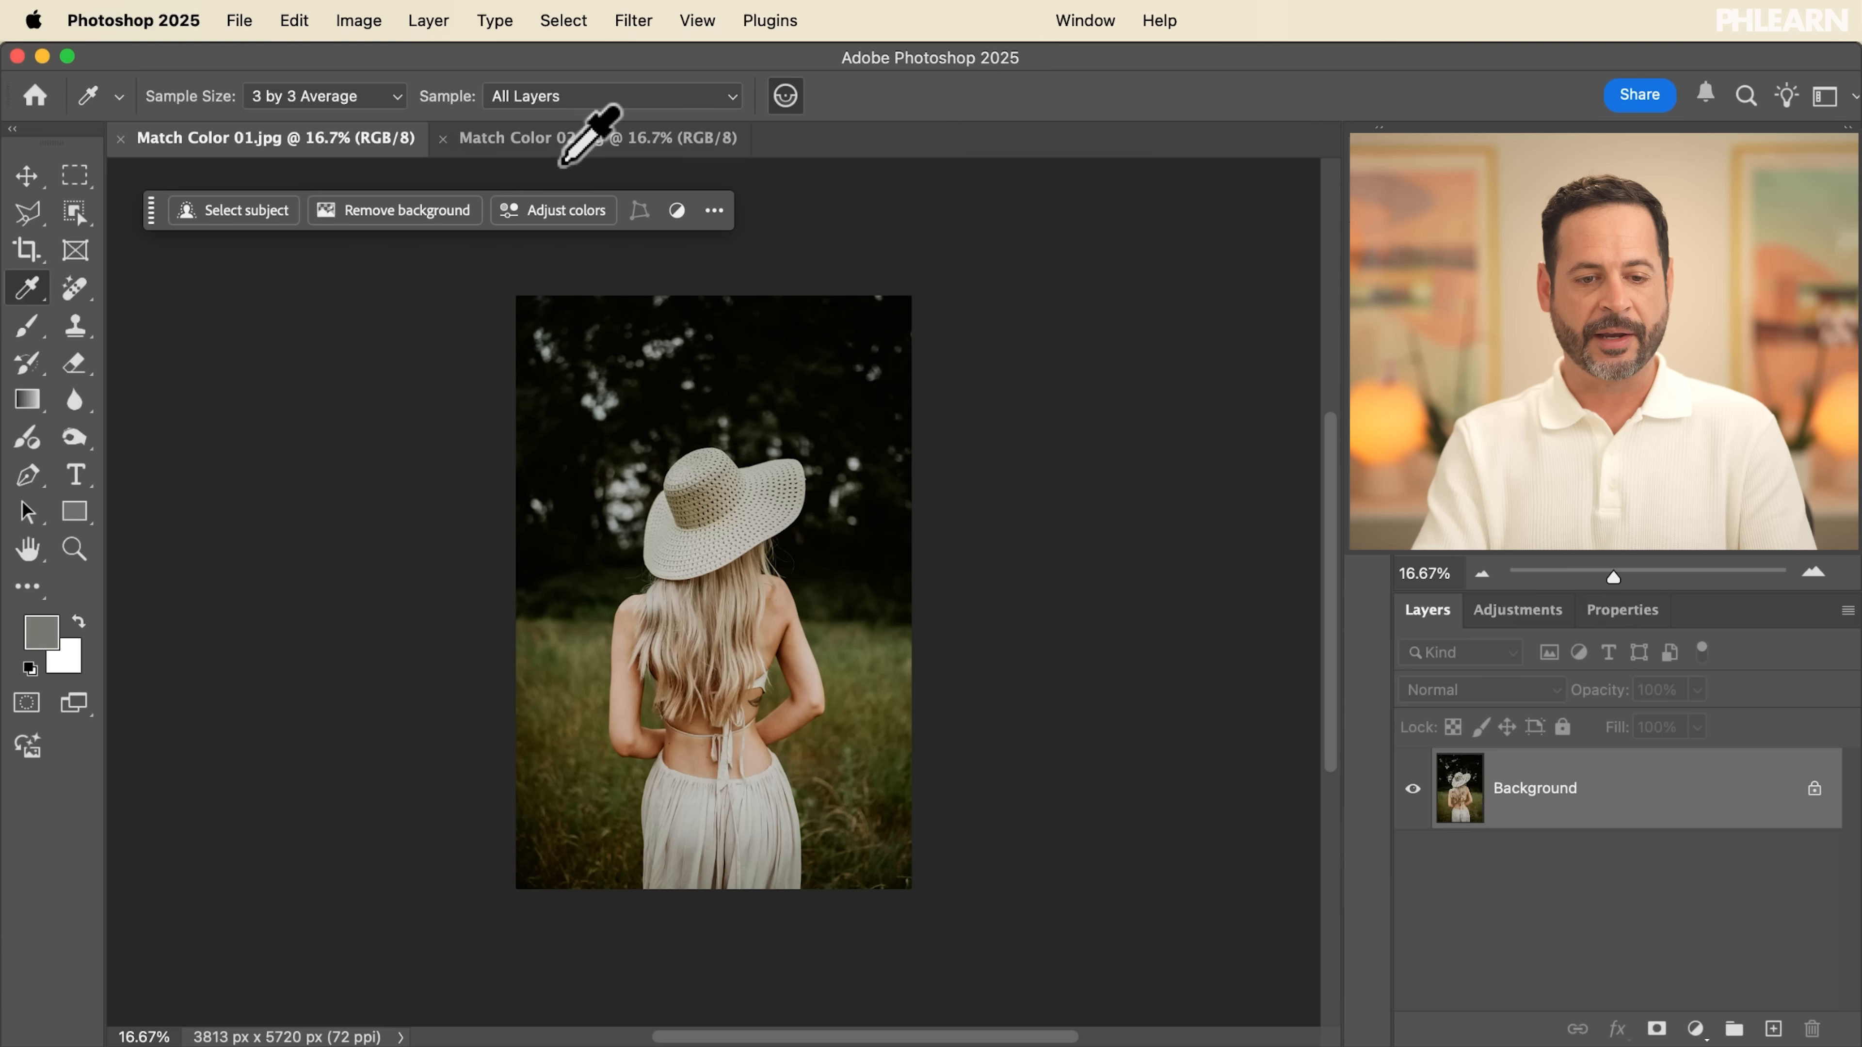
pyautogui.click(579, 144)
pyautogui.click(330, 141)
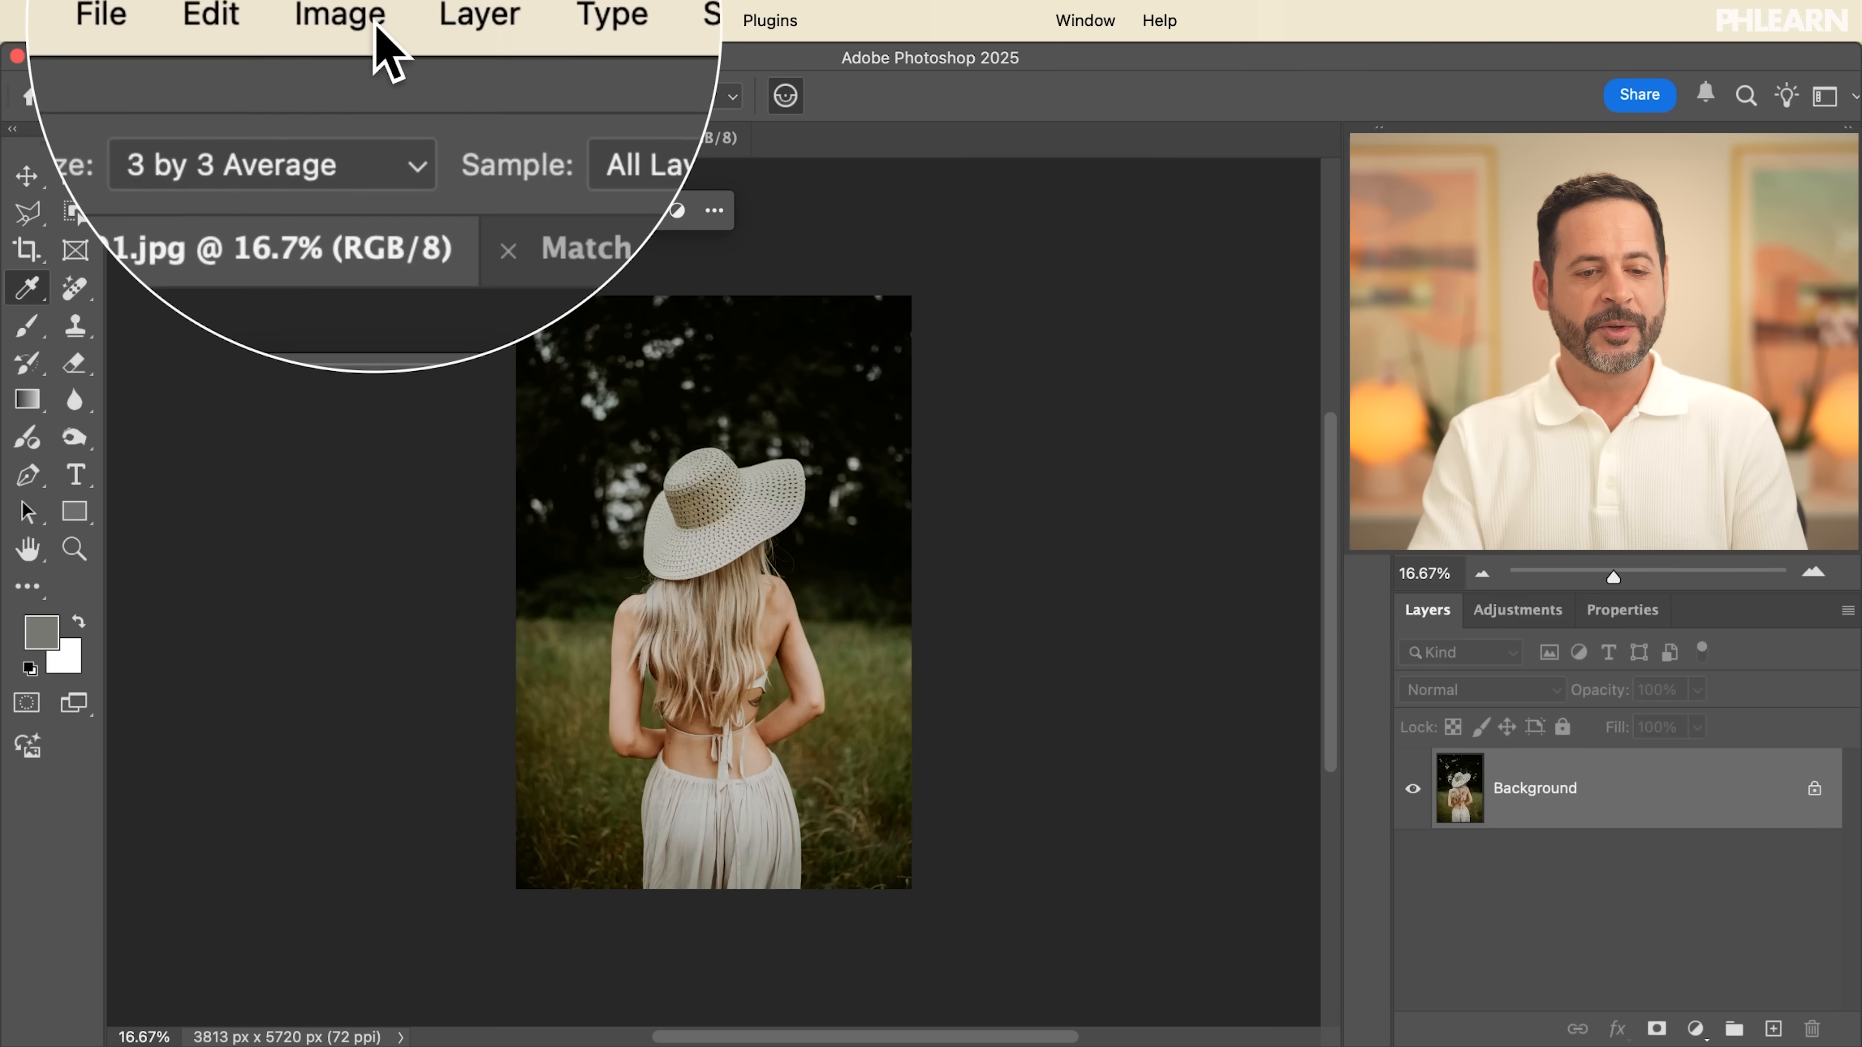
# Step: Start a Match Color adjustment on Match Color 01.jpg with Match Color 02.jpg as the source
pyautogui.click(370, 20)
pyautogui.moveTo(436, 111)
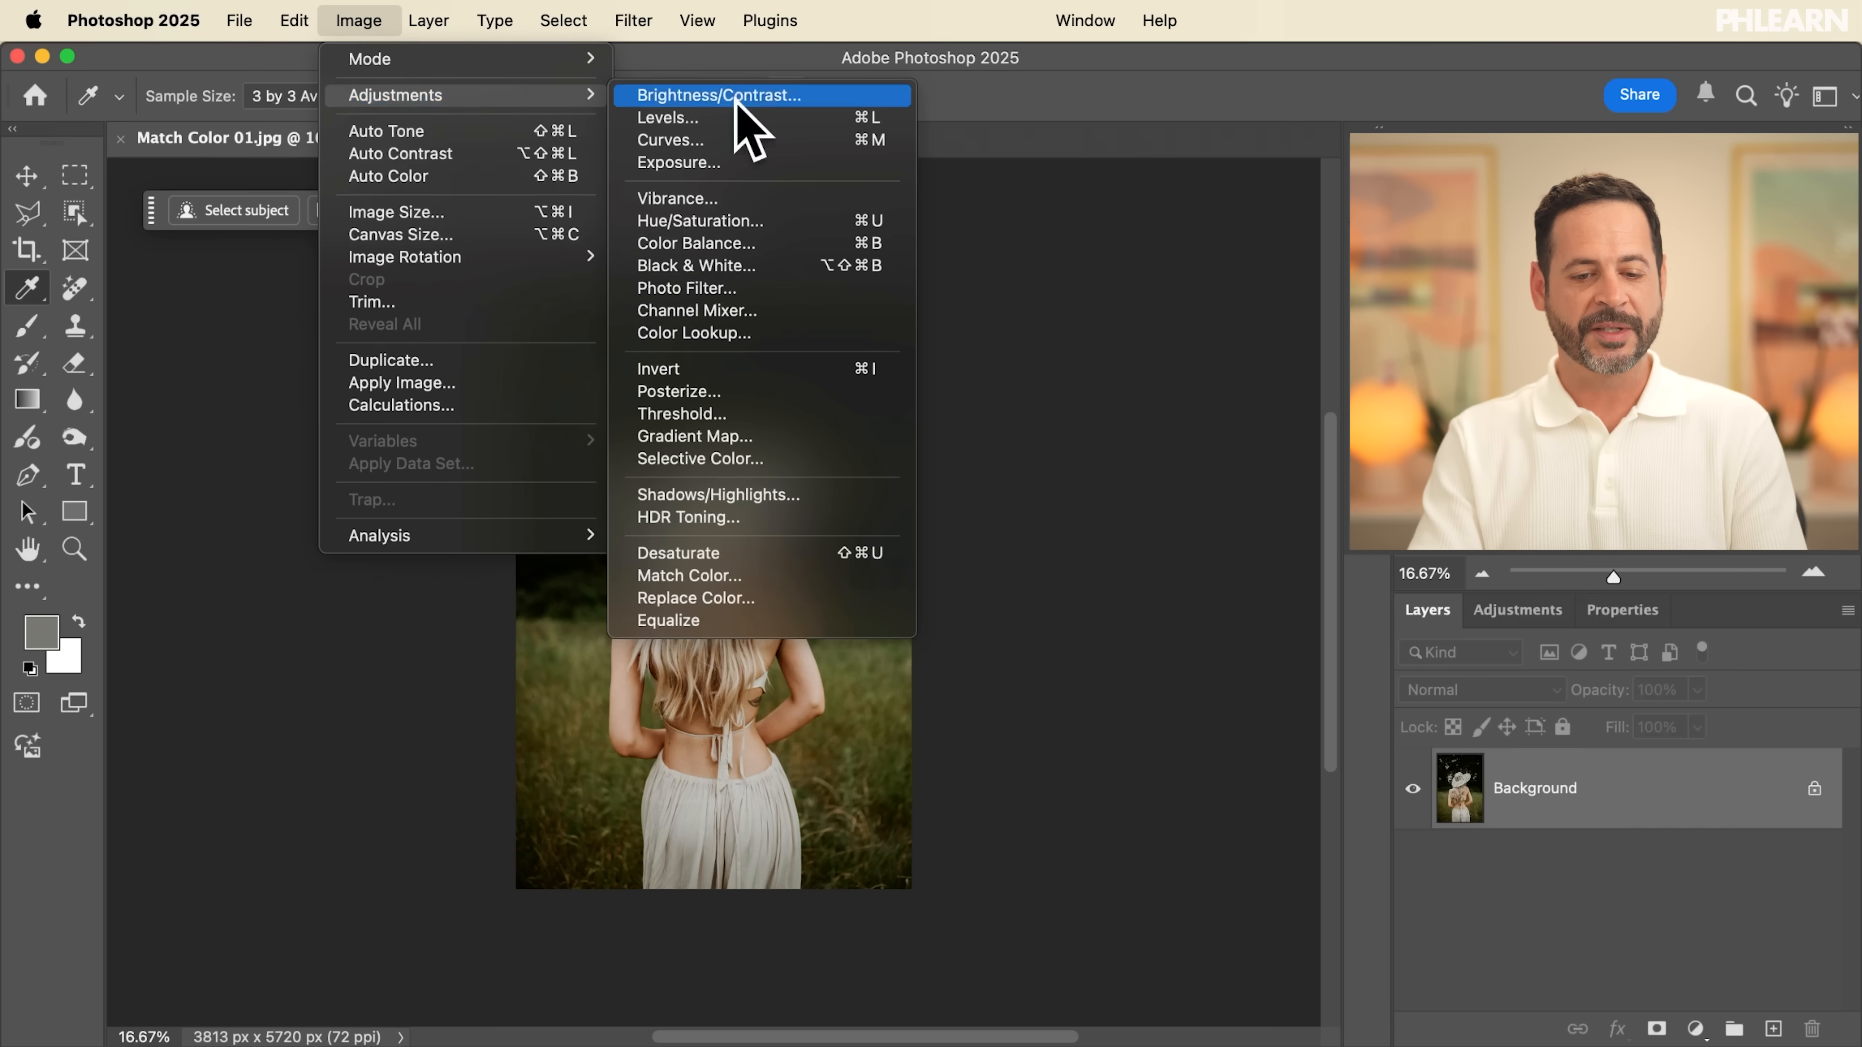
pyautogui.click(707, 575)
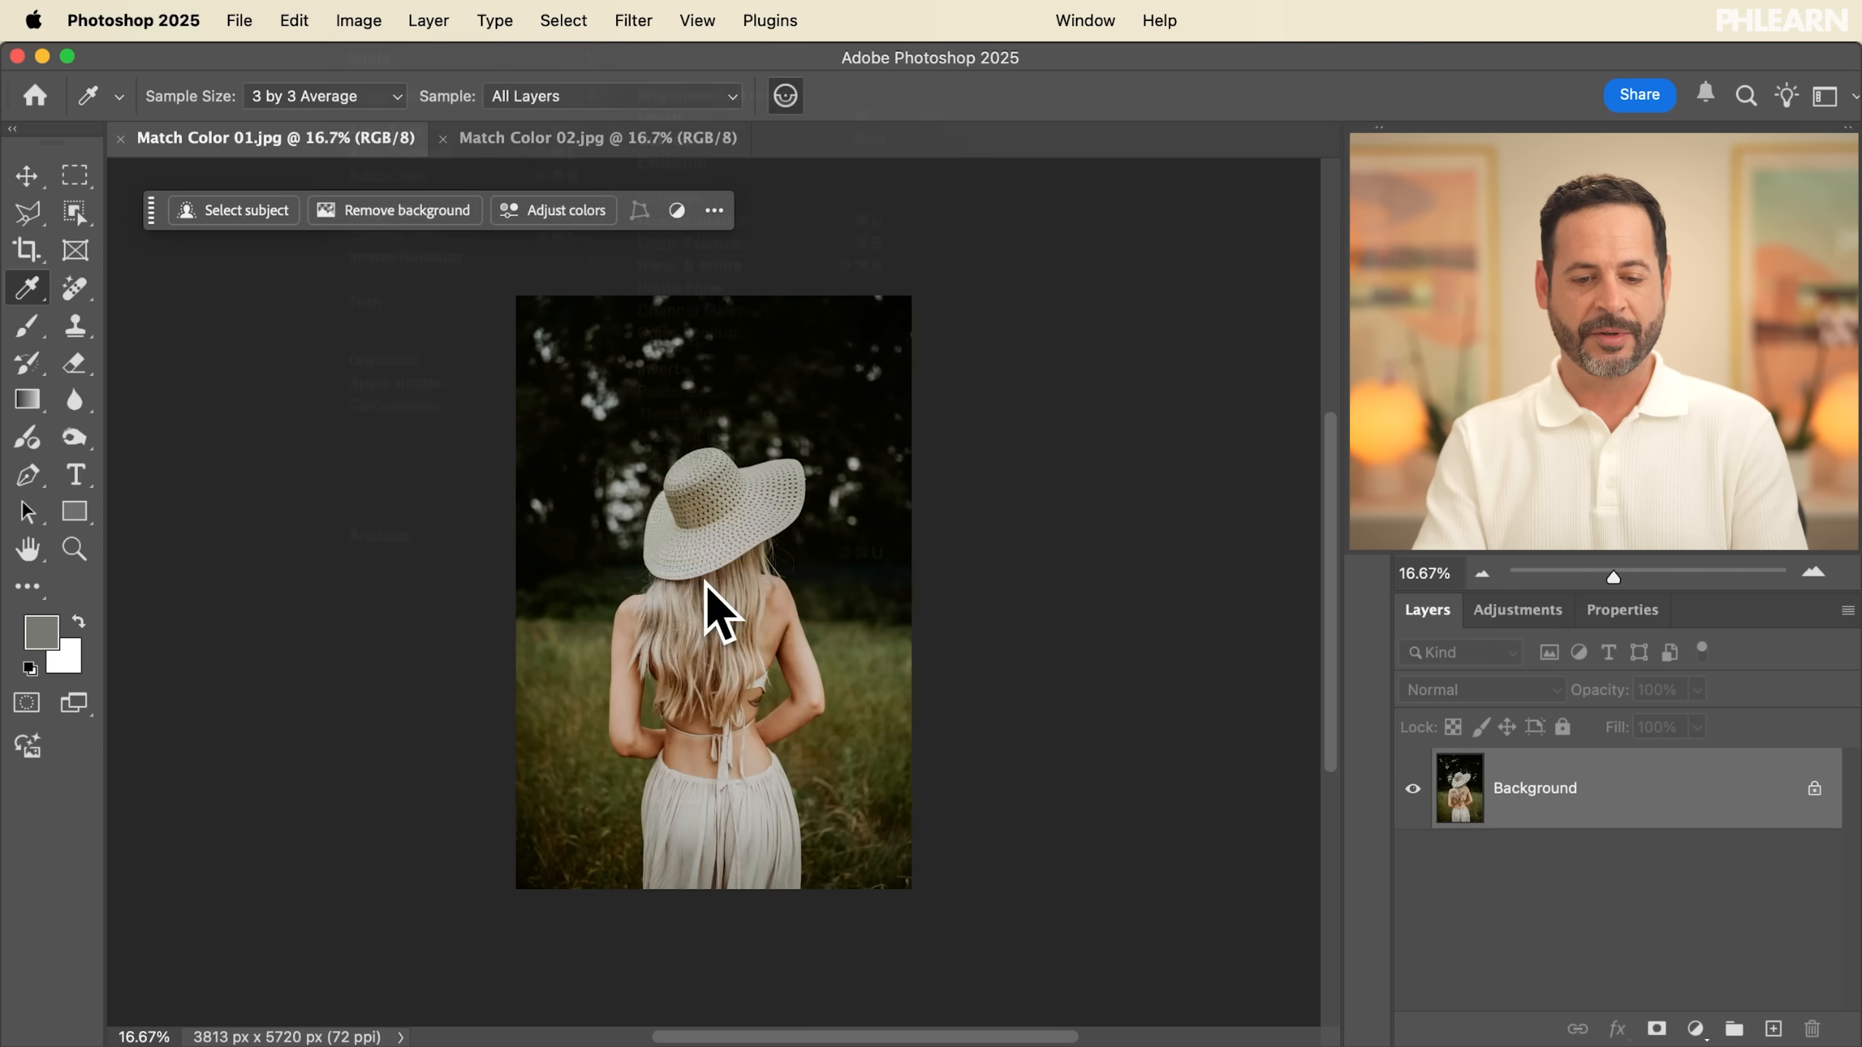
pyautogui.hscroll(5, 414, 613)
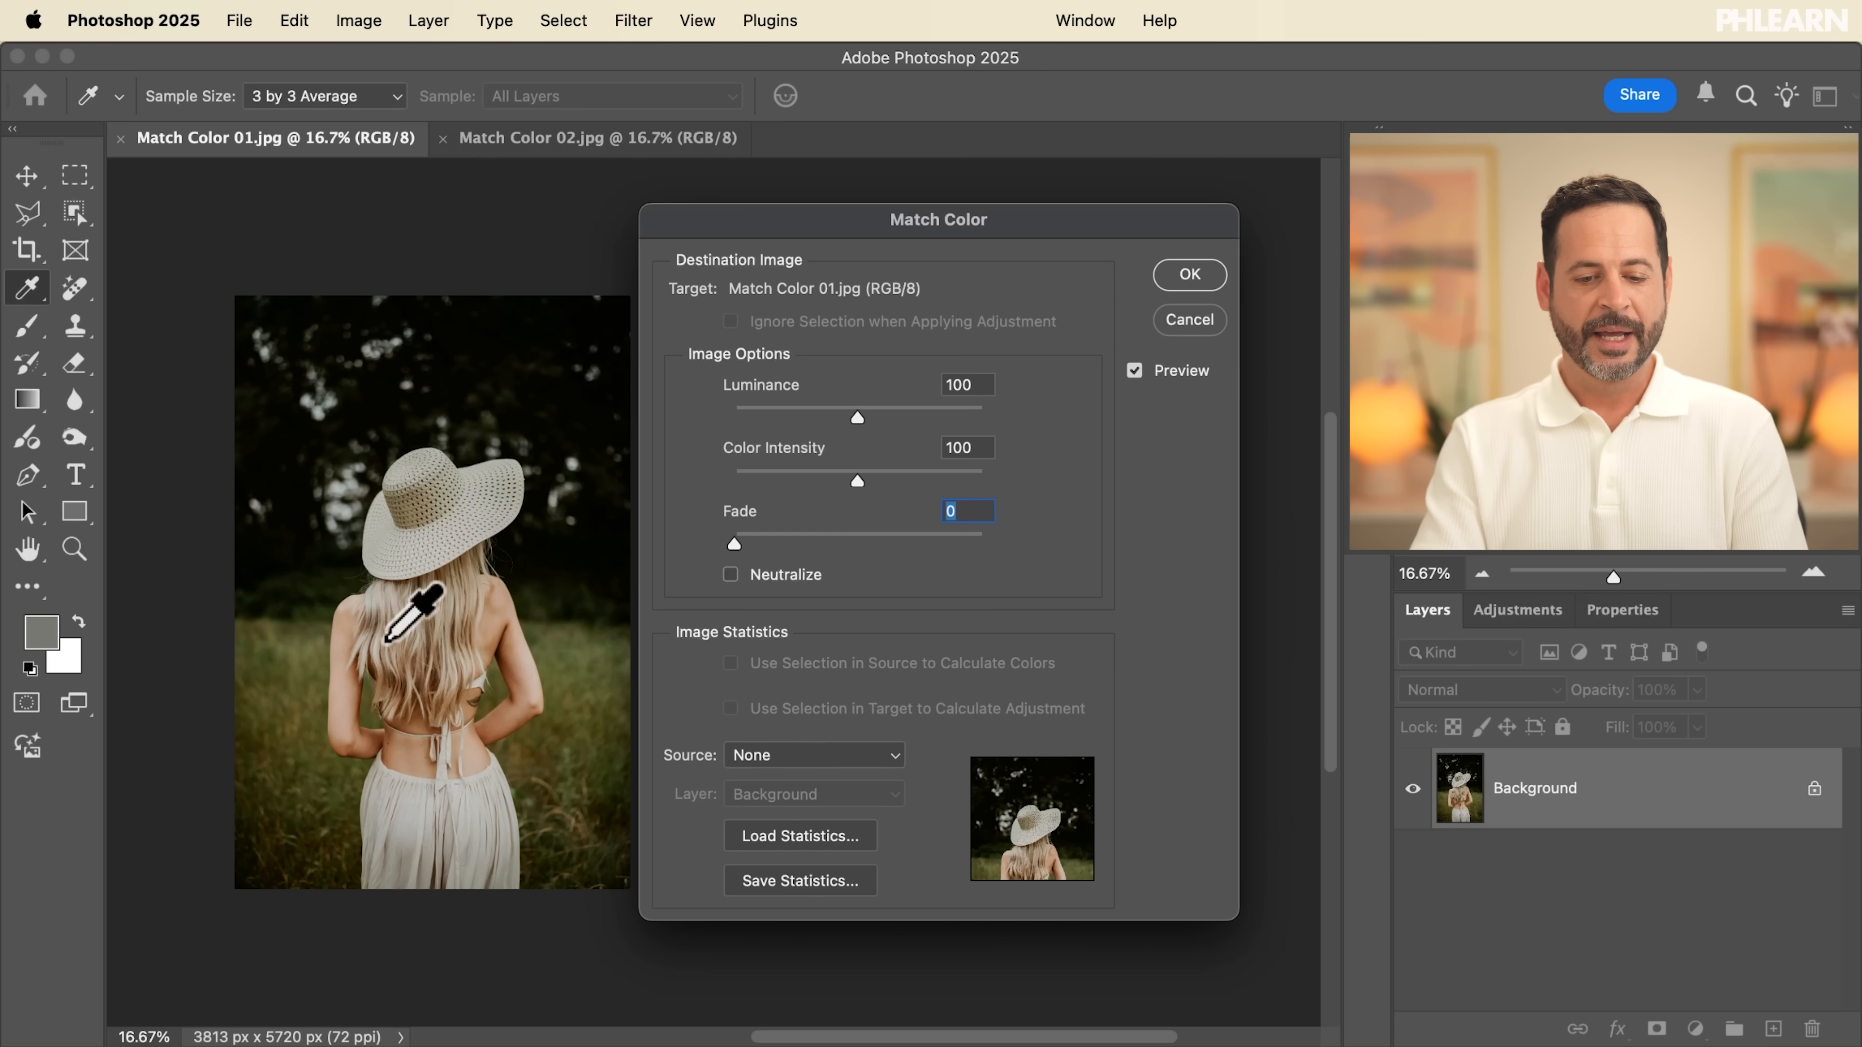
pyautogui.click(744, 753)
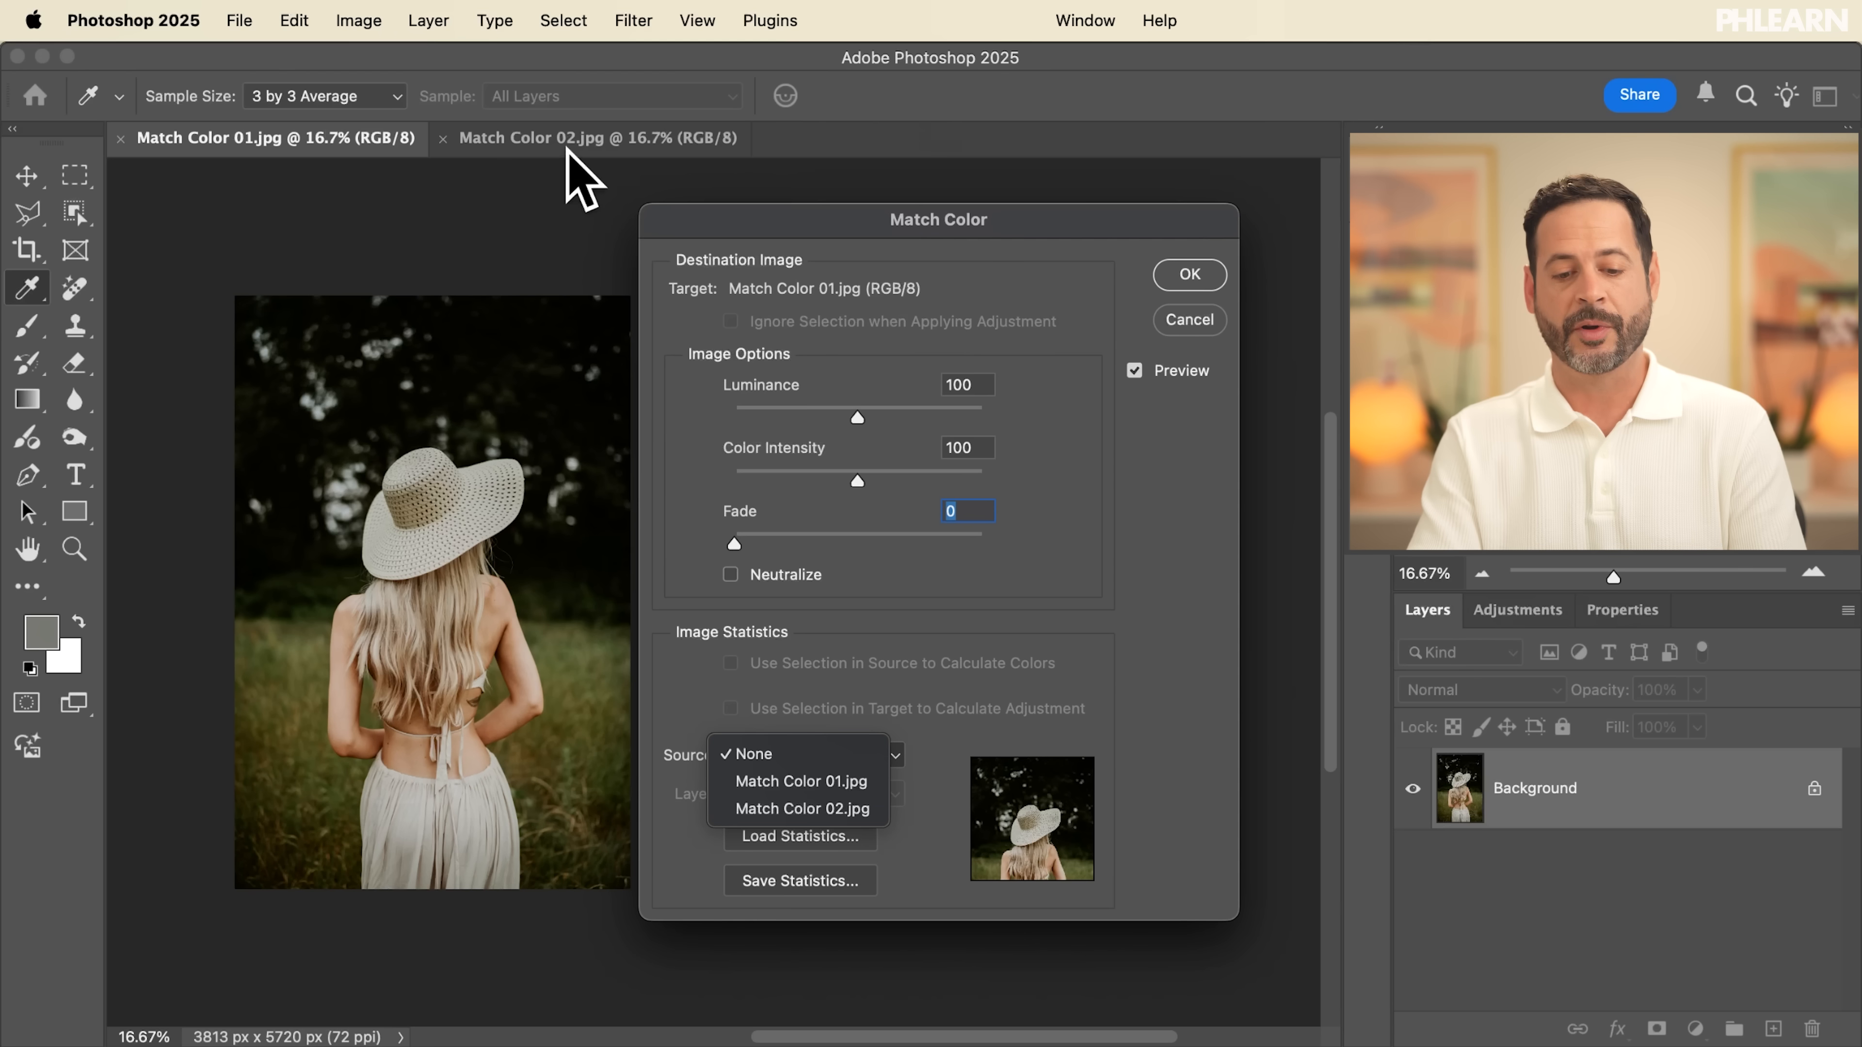
pyautogui.click(840, 810)
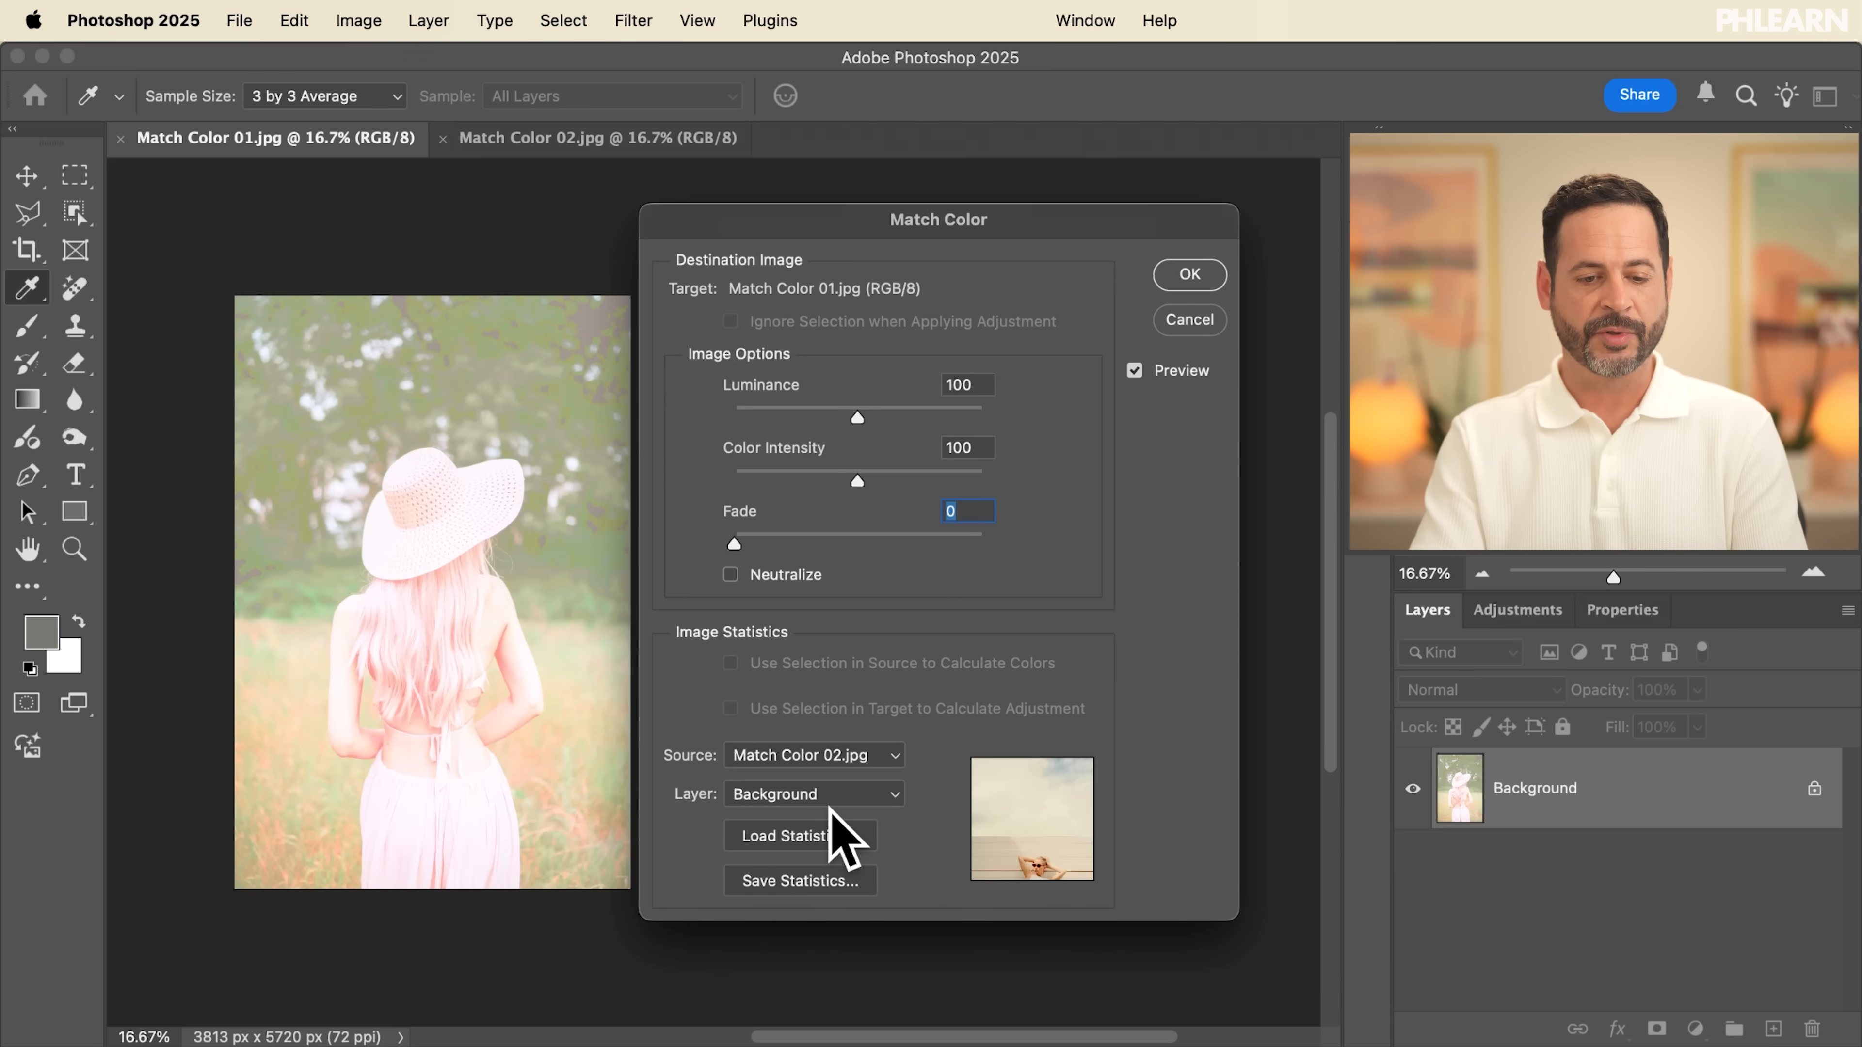
pyautogui.hscroll(2, 387, 616)
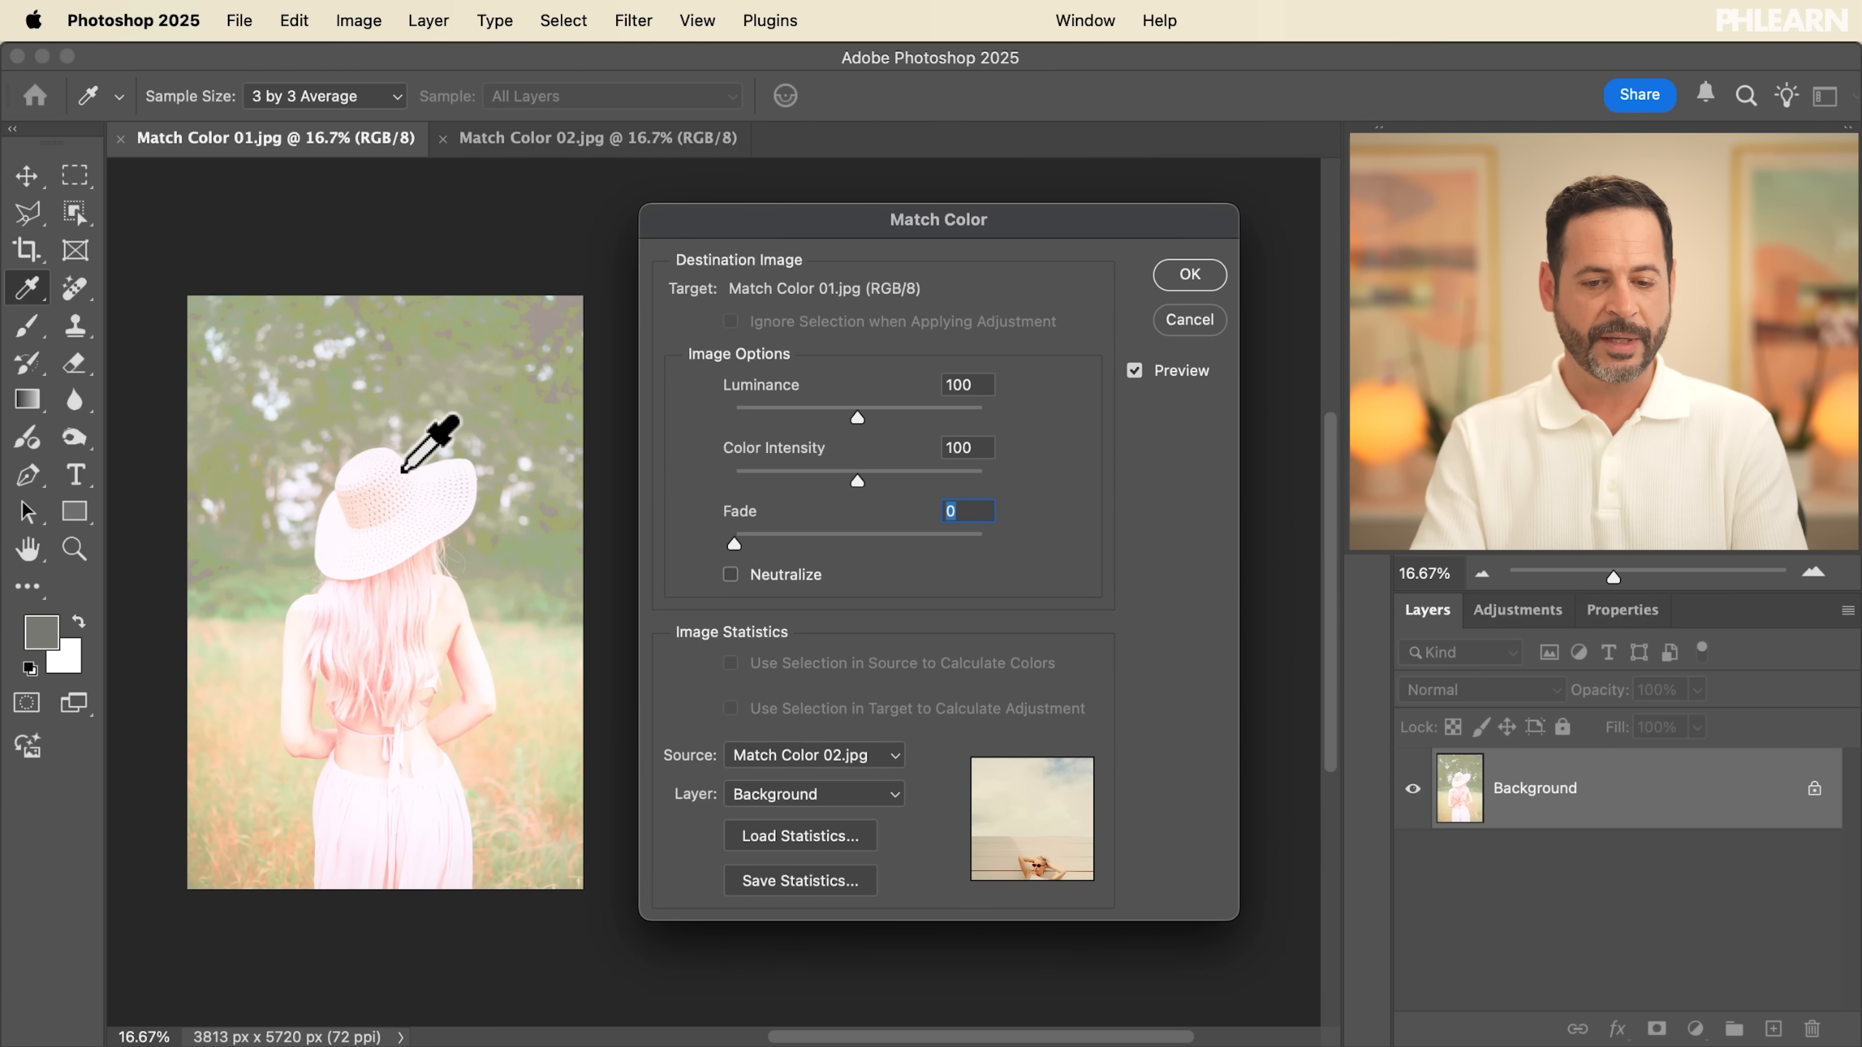
# Step: Set Match Color's Luminance to 100, Color Intensity to 88 and Fade to 55, and apply the adjustment
pyautogui.moveTo(855, 414)
pyautogui.mouseDown()
pyautogui.moveTo(812, 416)
pyautogui.moveTo(871, 417)
pyautogui.mouseUp()
pyautogui.moveTo(858, 484); pyautogui.dragTo(802, 460)
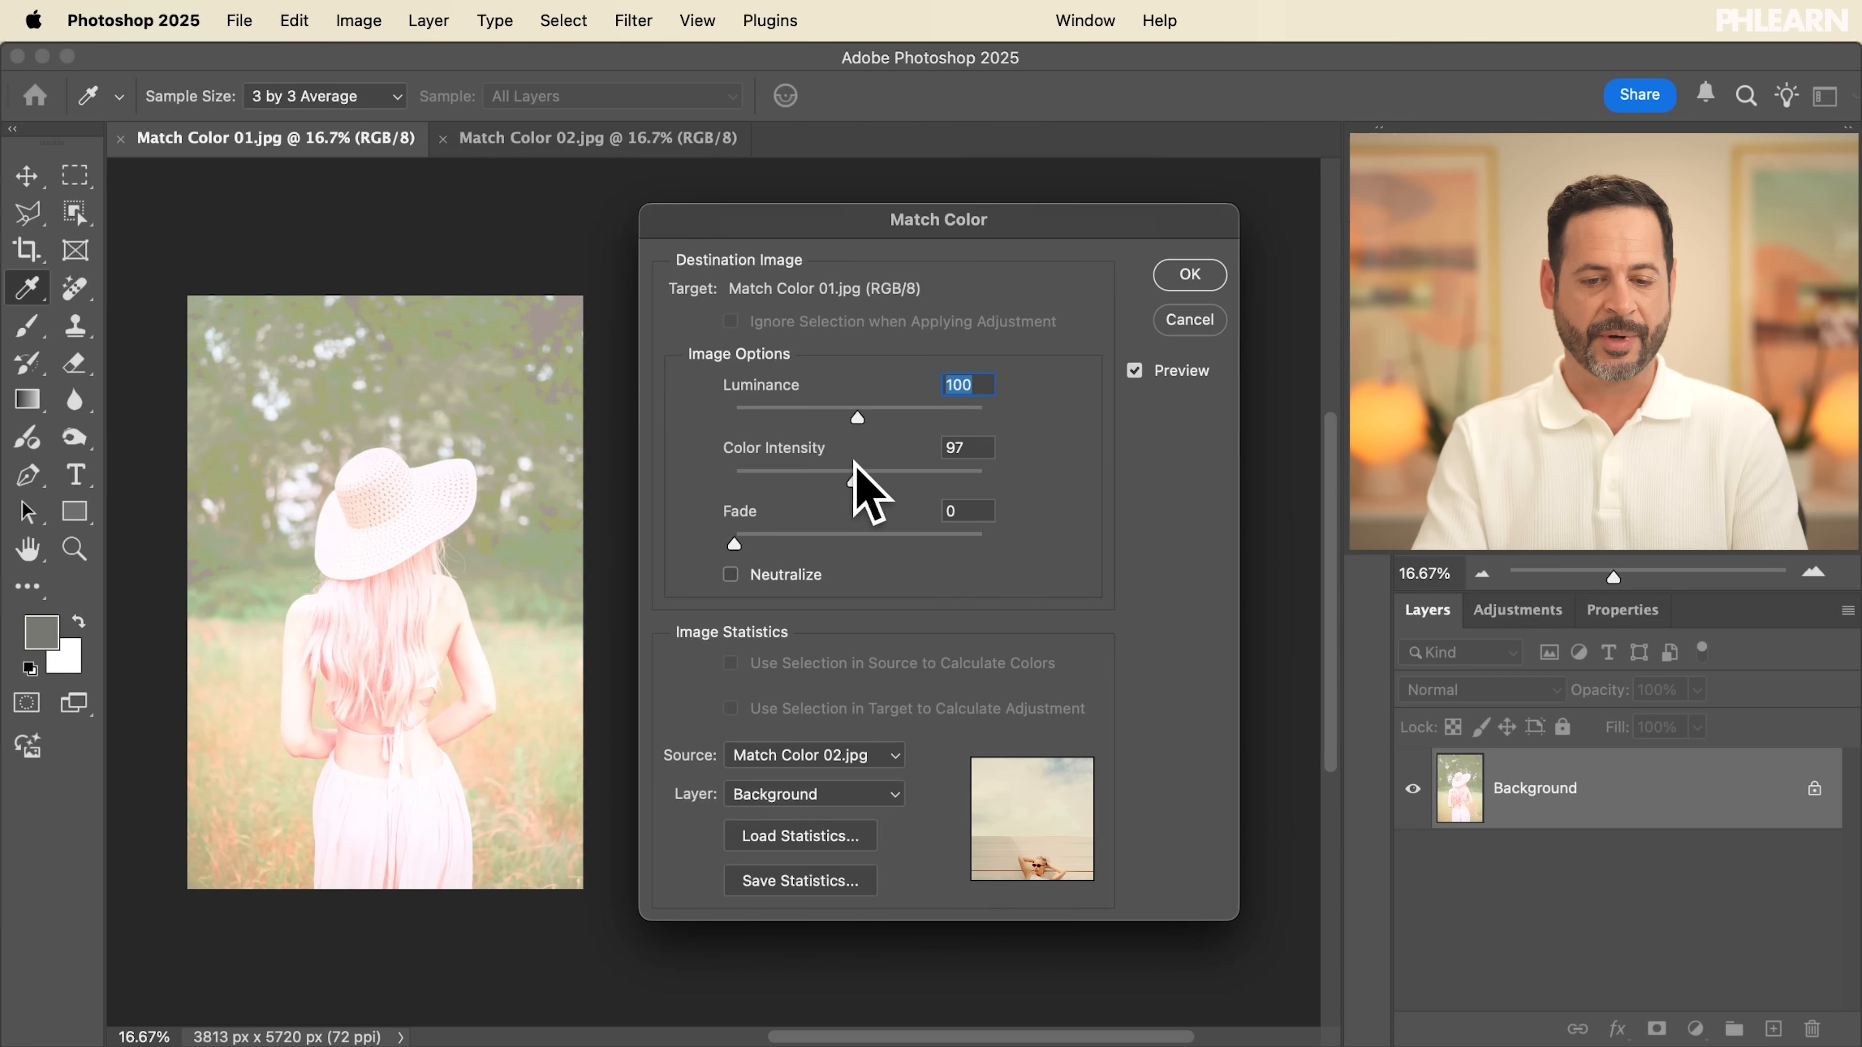
pyautogui.moveTo(732, 547); pyautogui.dragTo(880, 543)
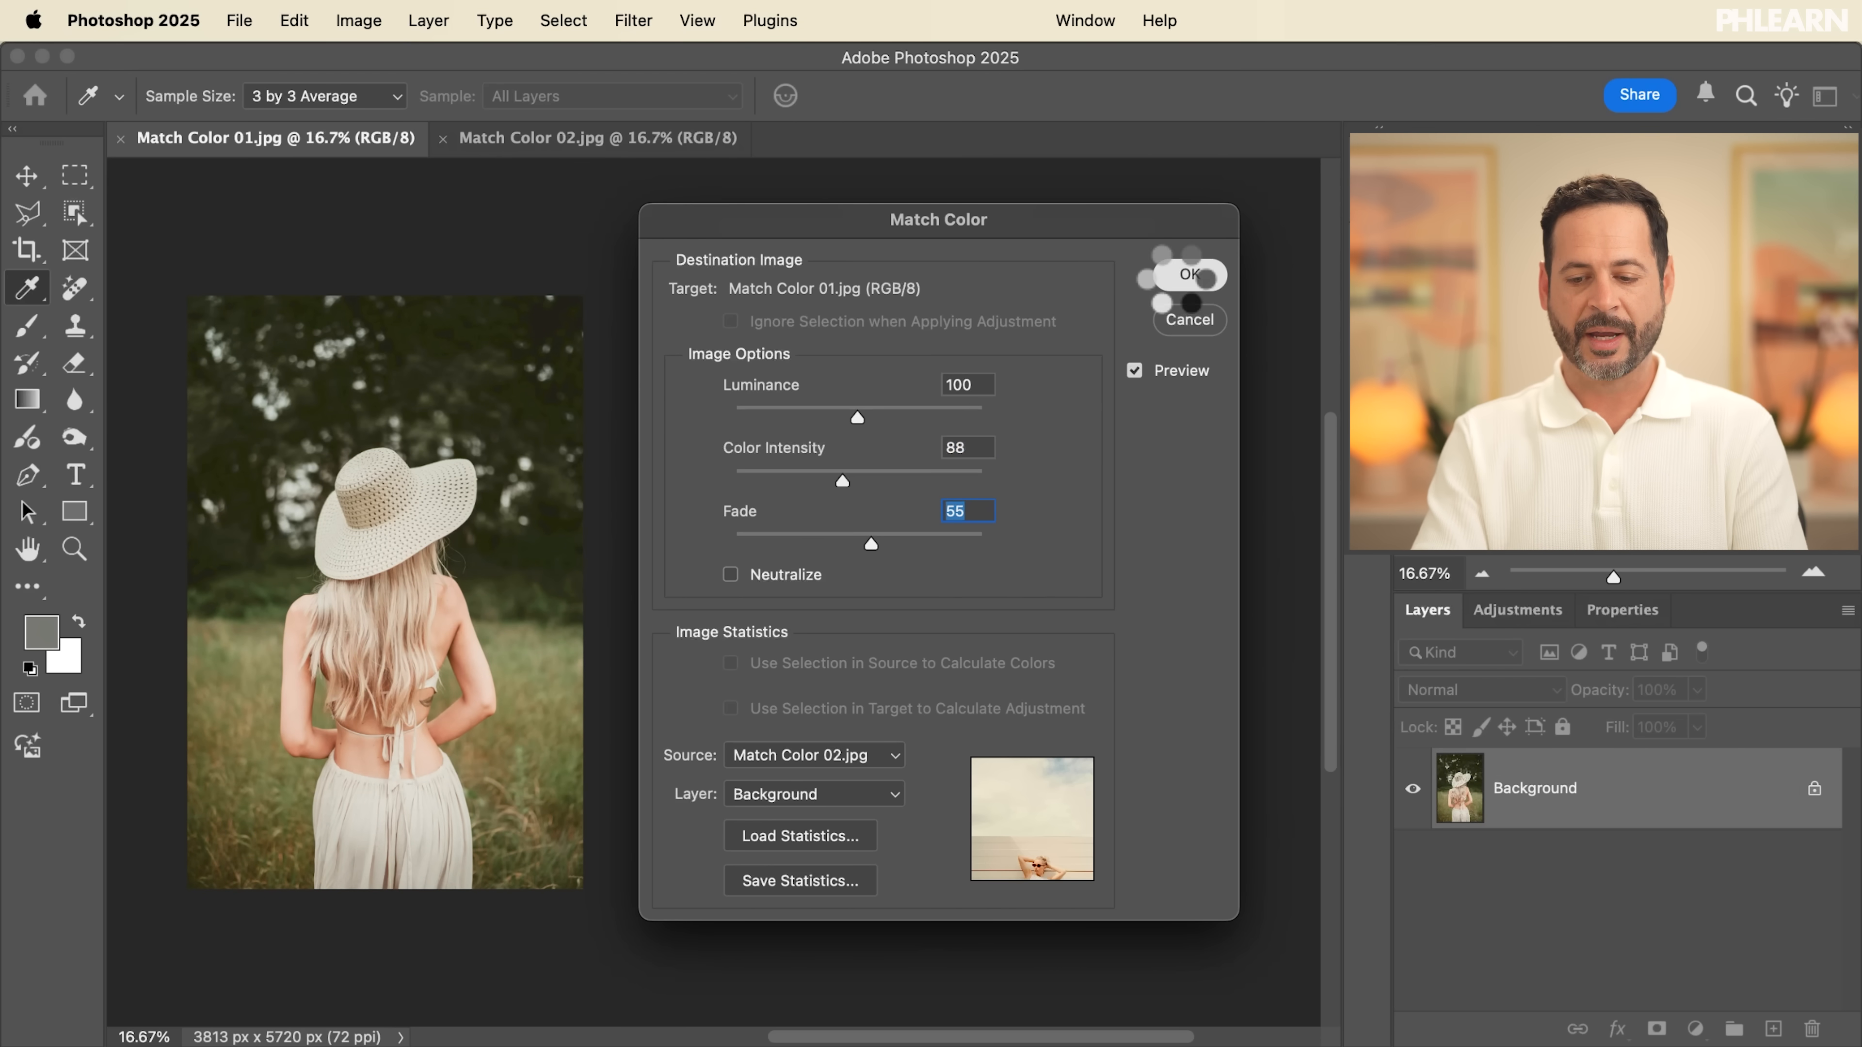
pyautogui.click(1188, 276)
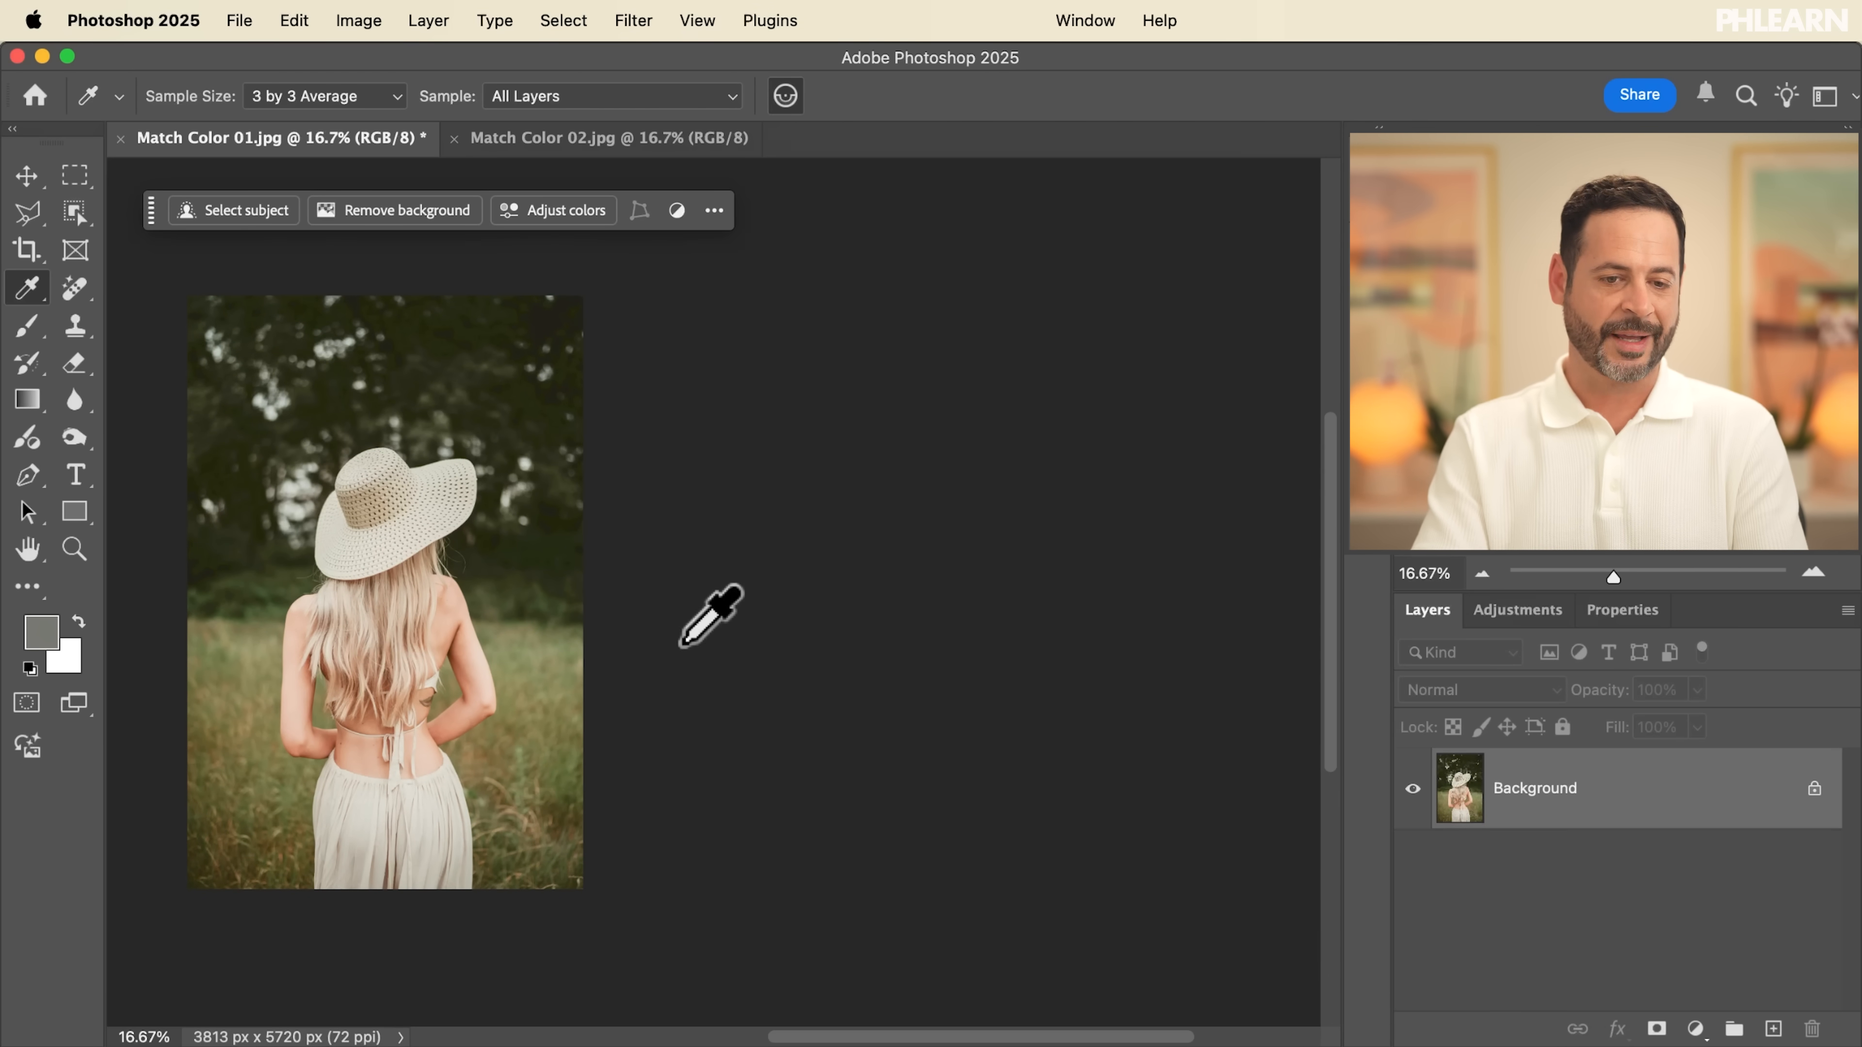
# Step: Undo the Match Color adjustment on the photo of the woman in the hat
pyautogui.hscroll(-5, 682, 646)
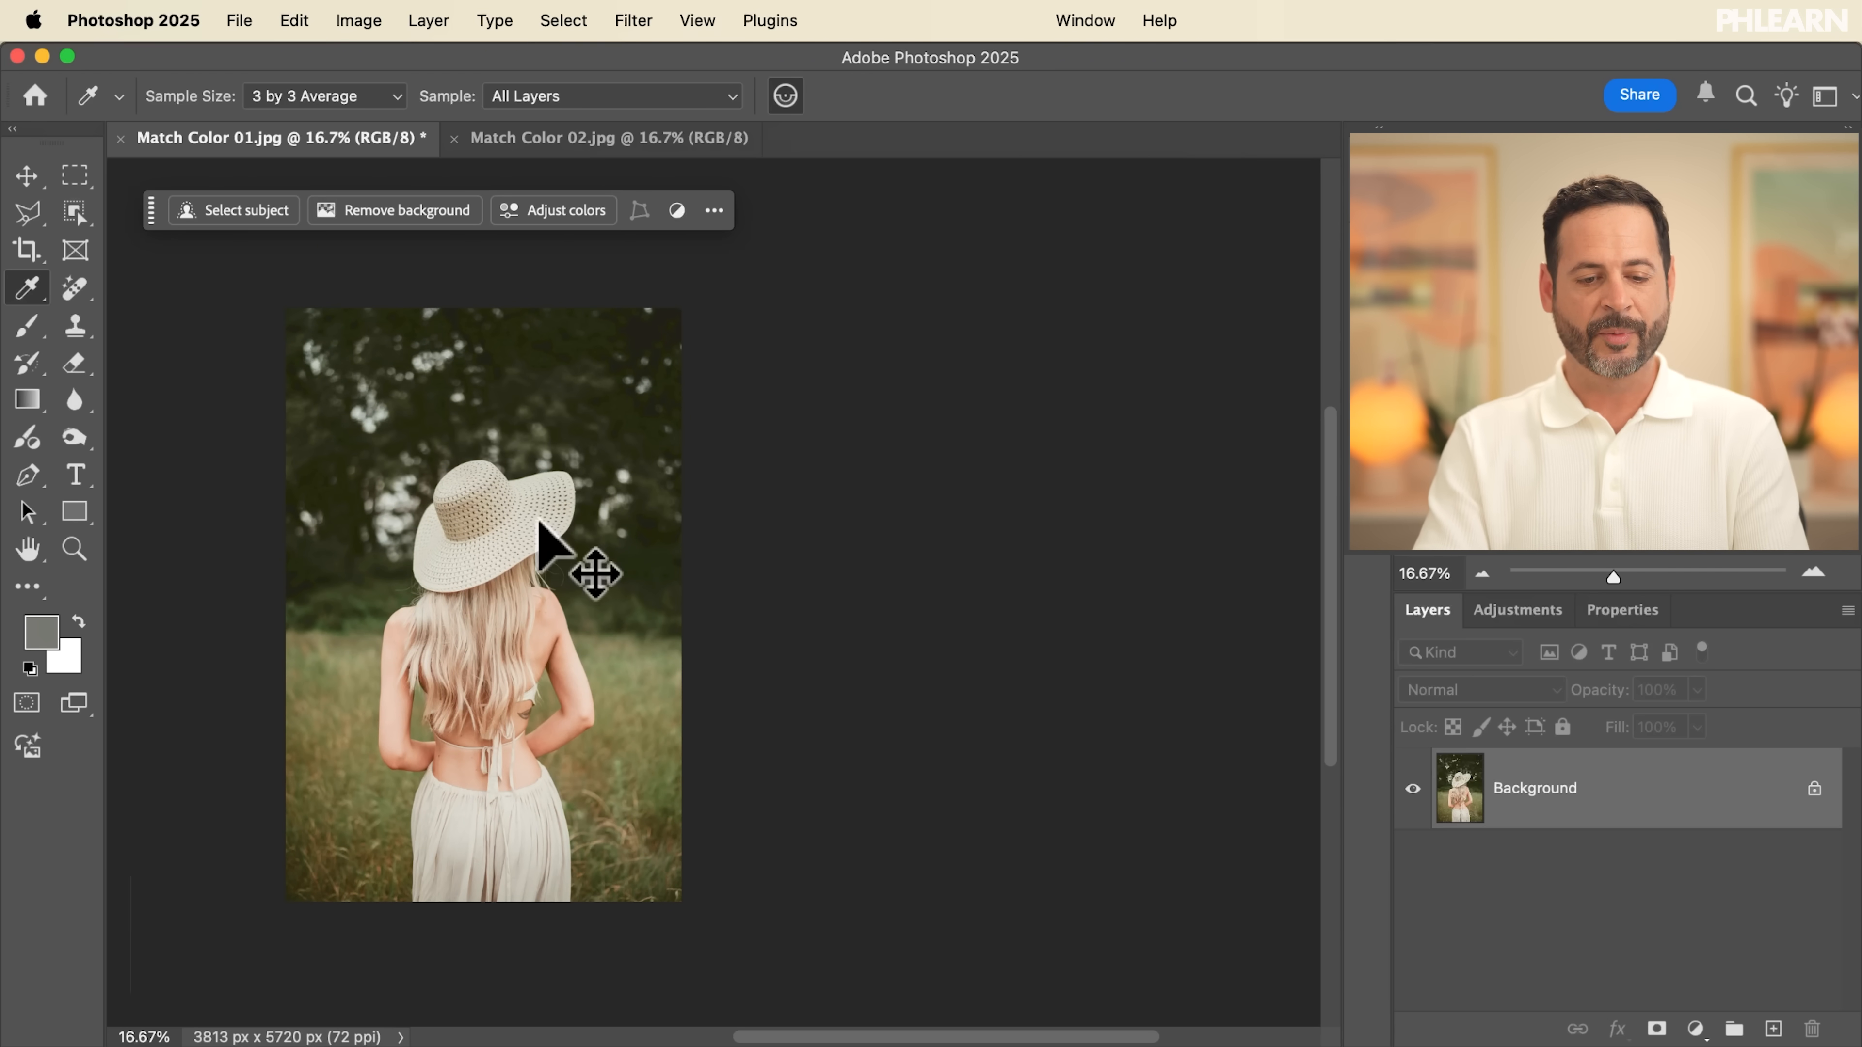
pyautogui.press('super+z')
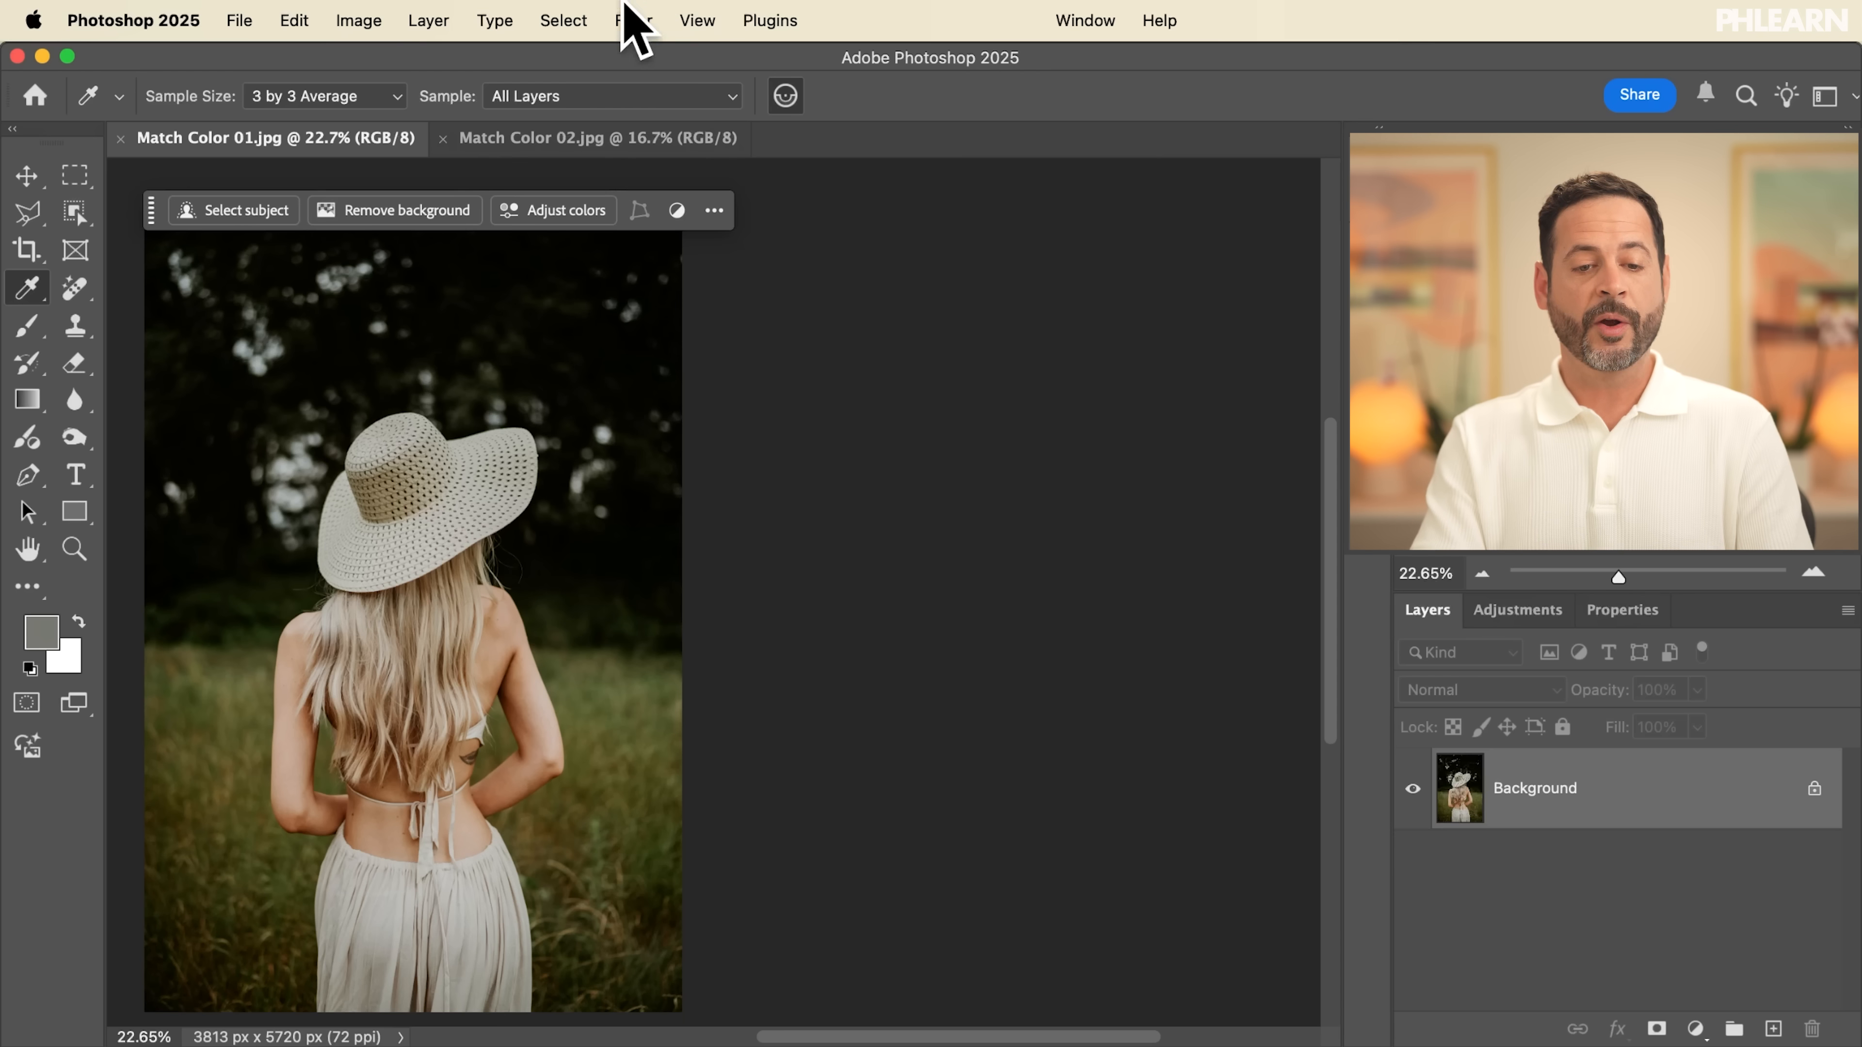
# Step: Enable the Color Transfer neural filter for Match Color 01.jpg
pyautogui.click(632, 23)
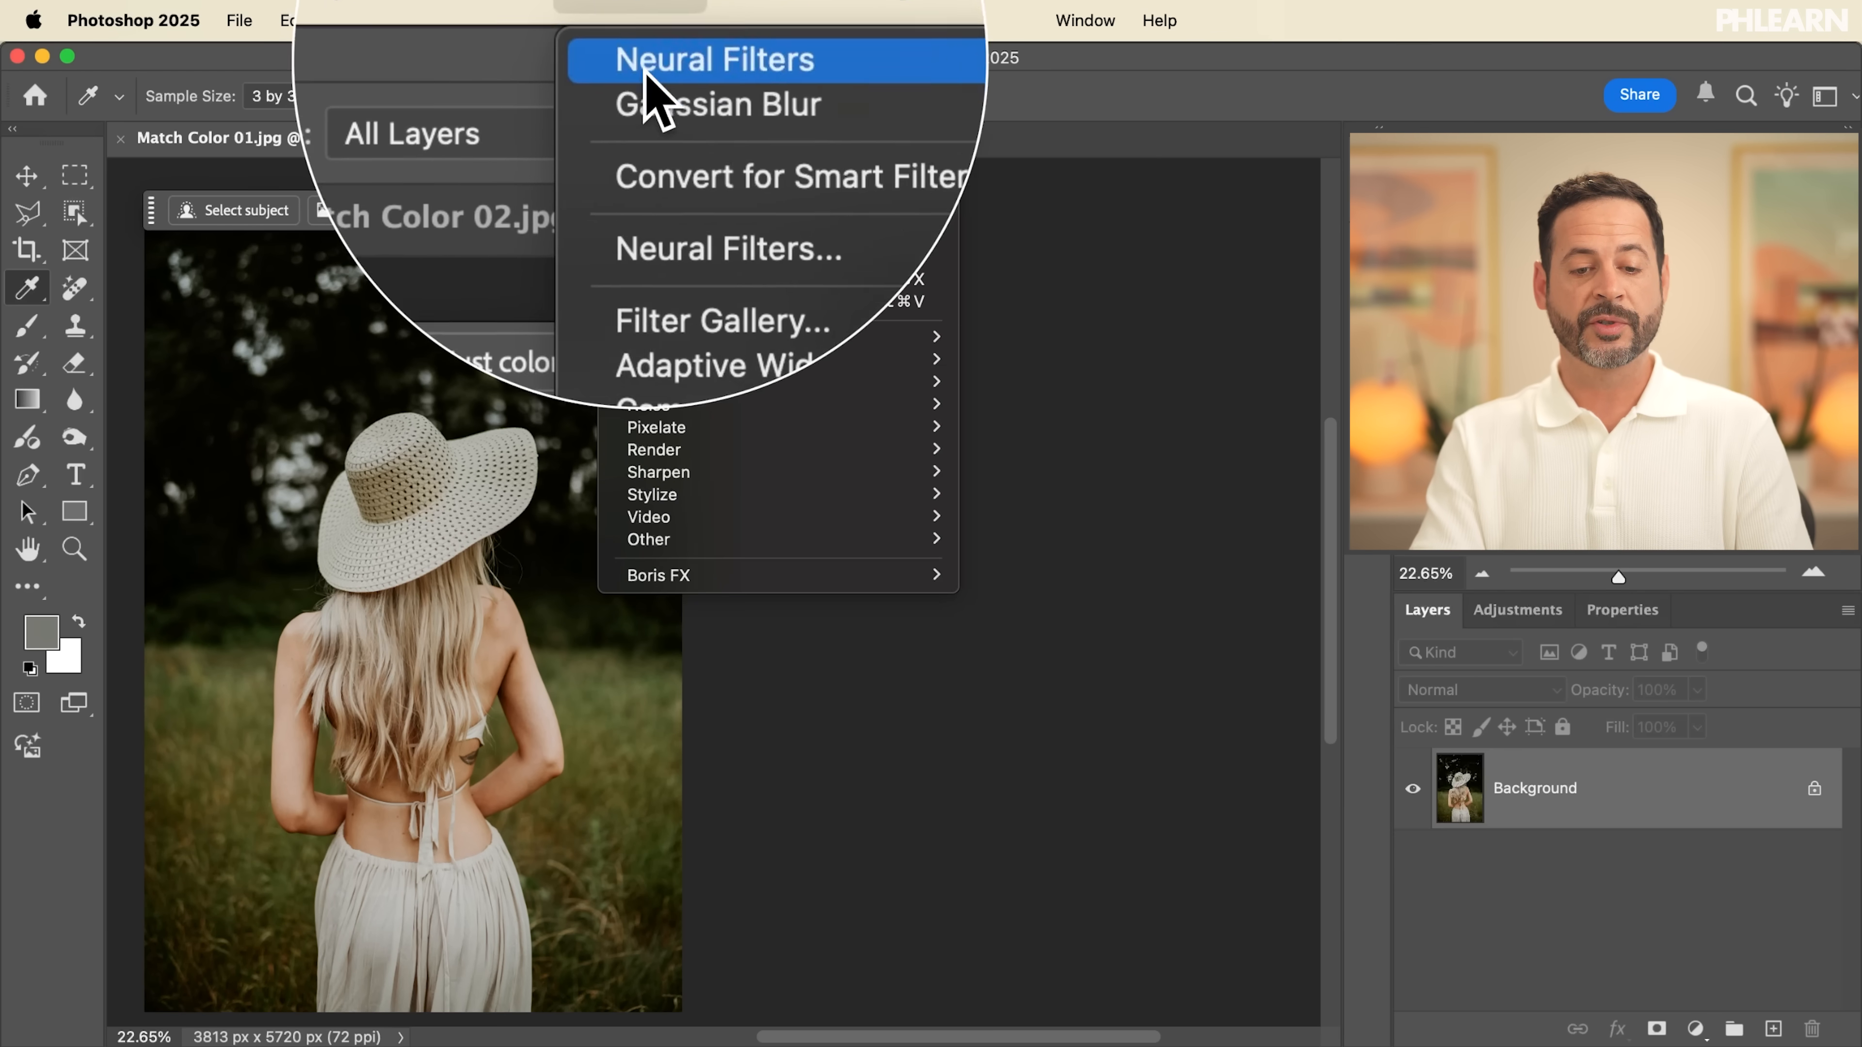
pyautogui.click(685, 165)
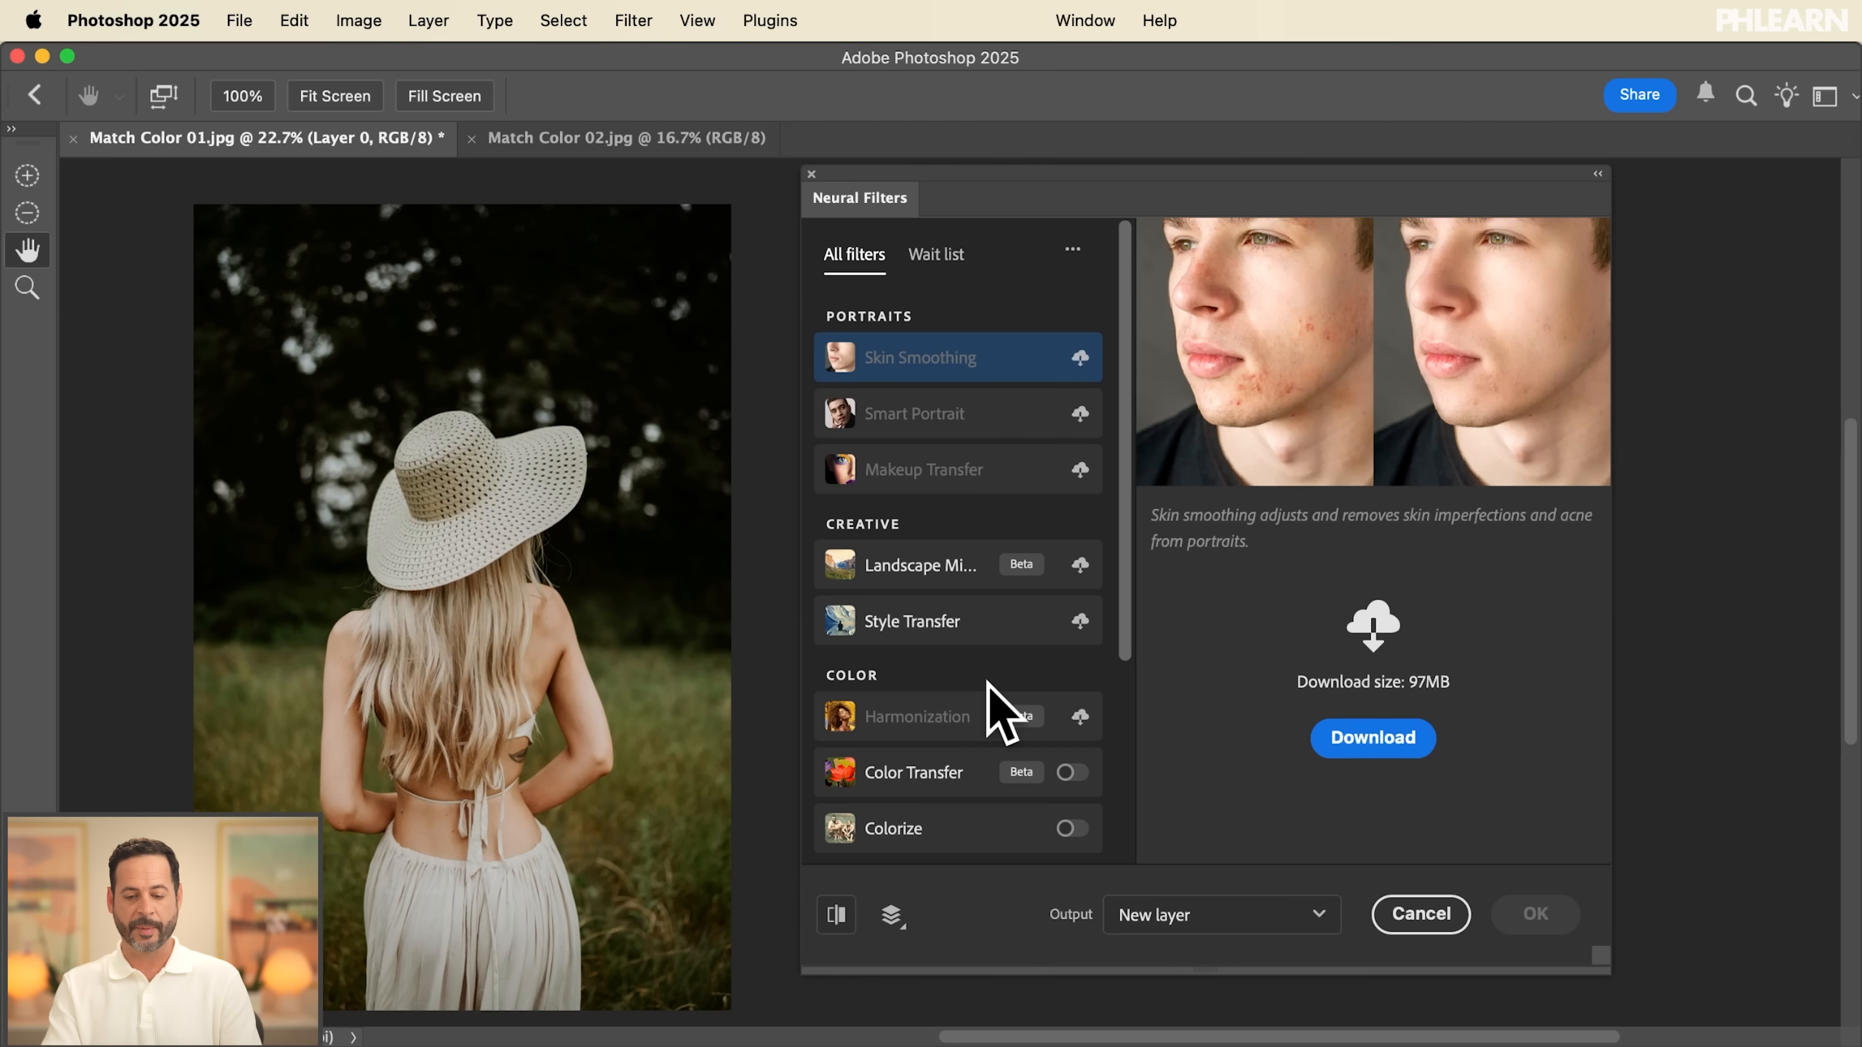
pyautogui.click(942, 783)
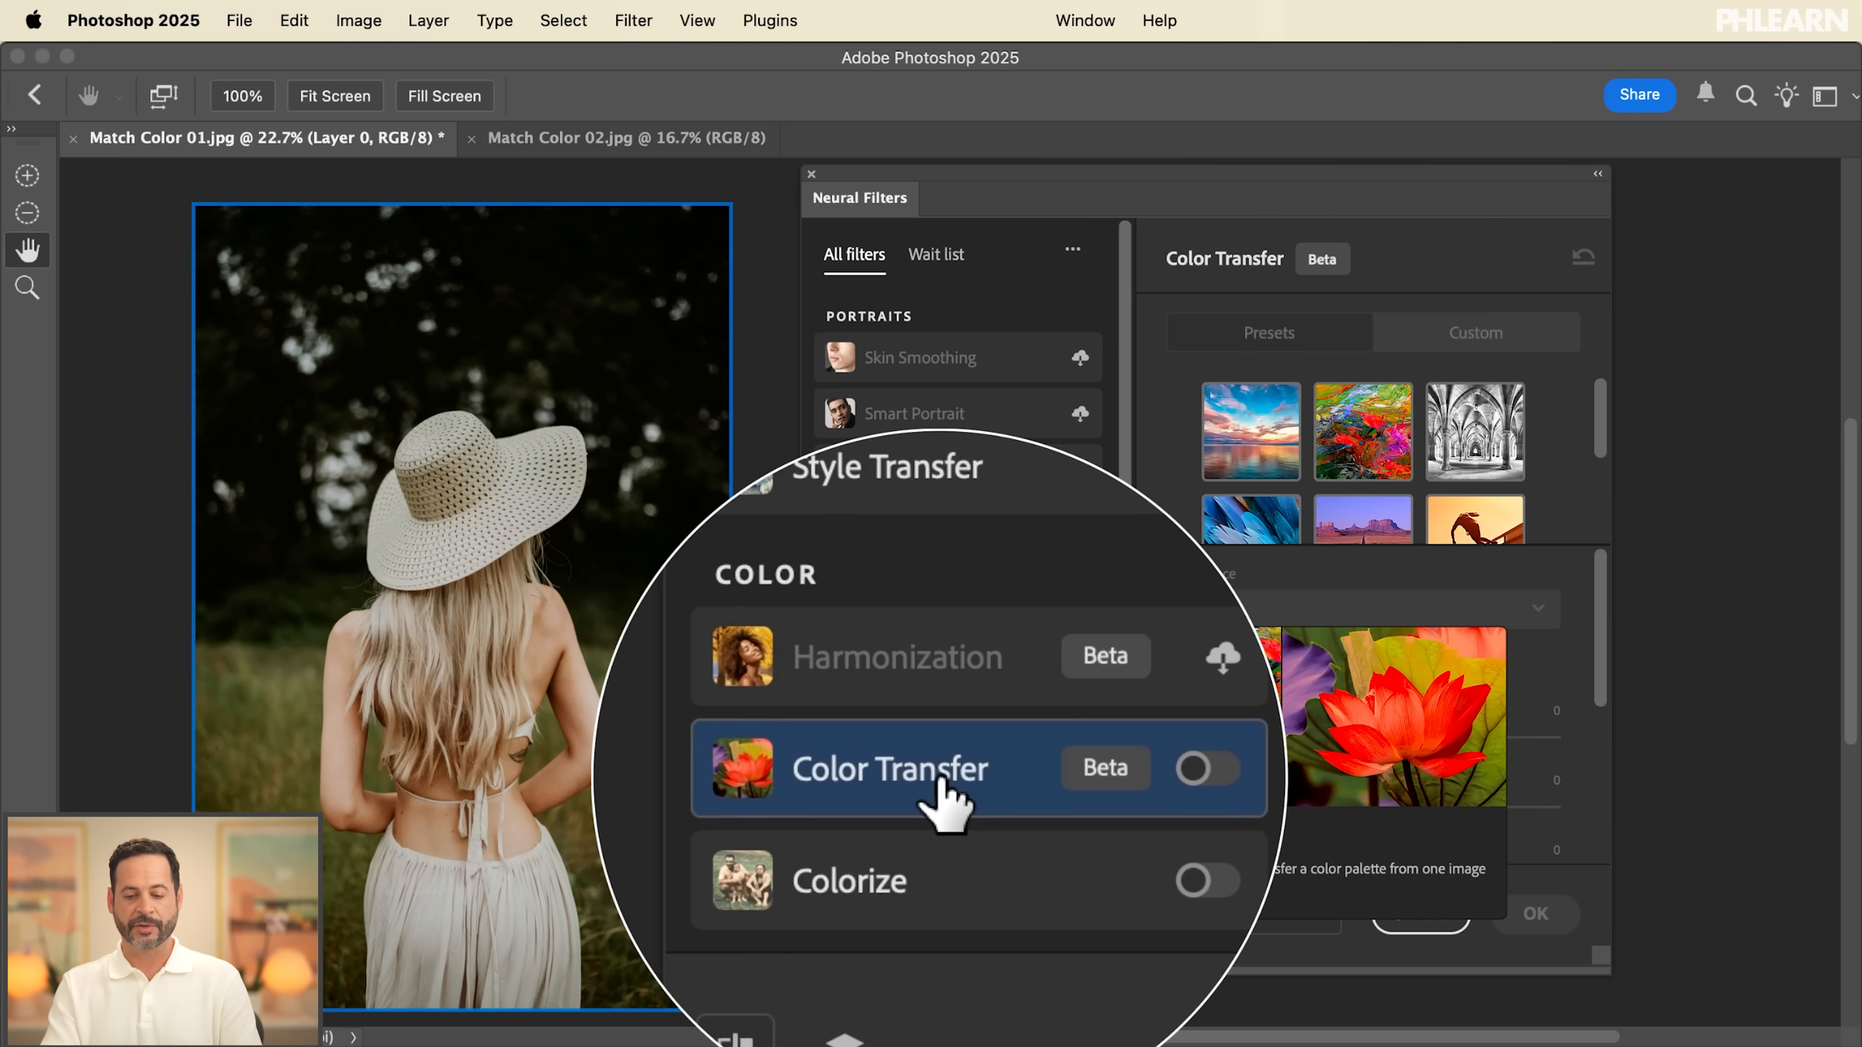
pyautogui.click(1072, 773)
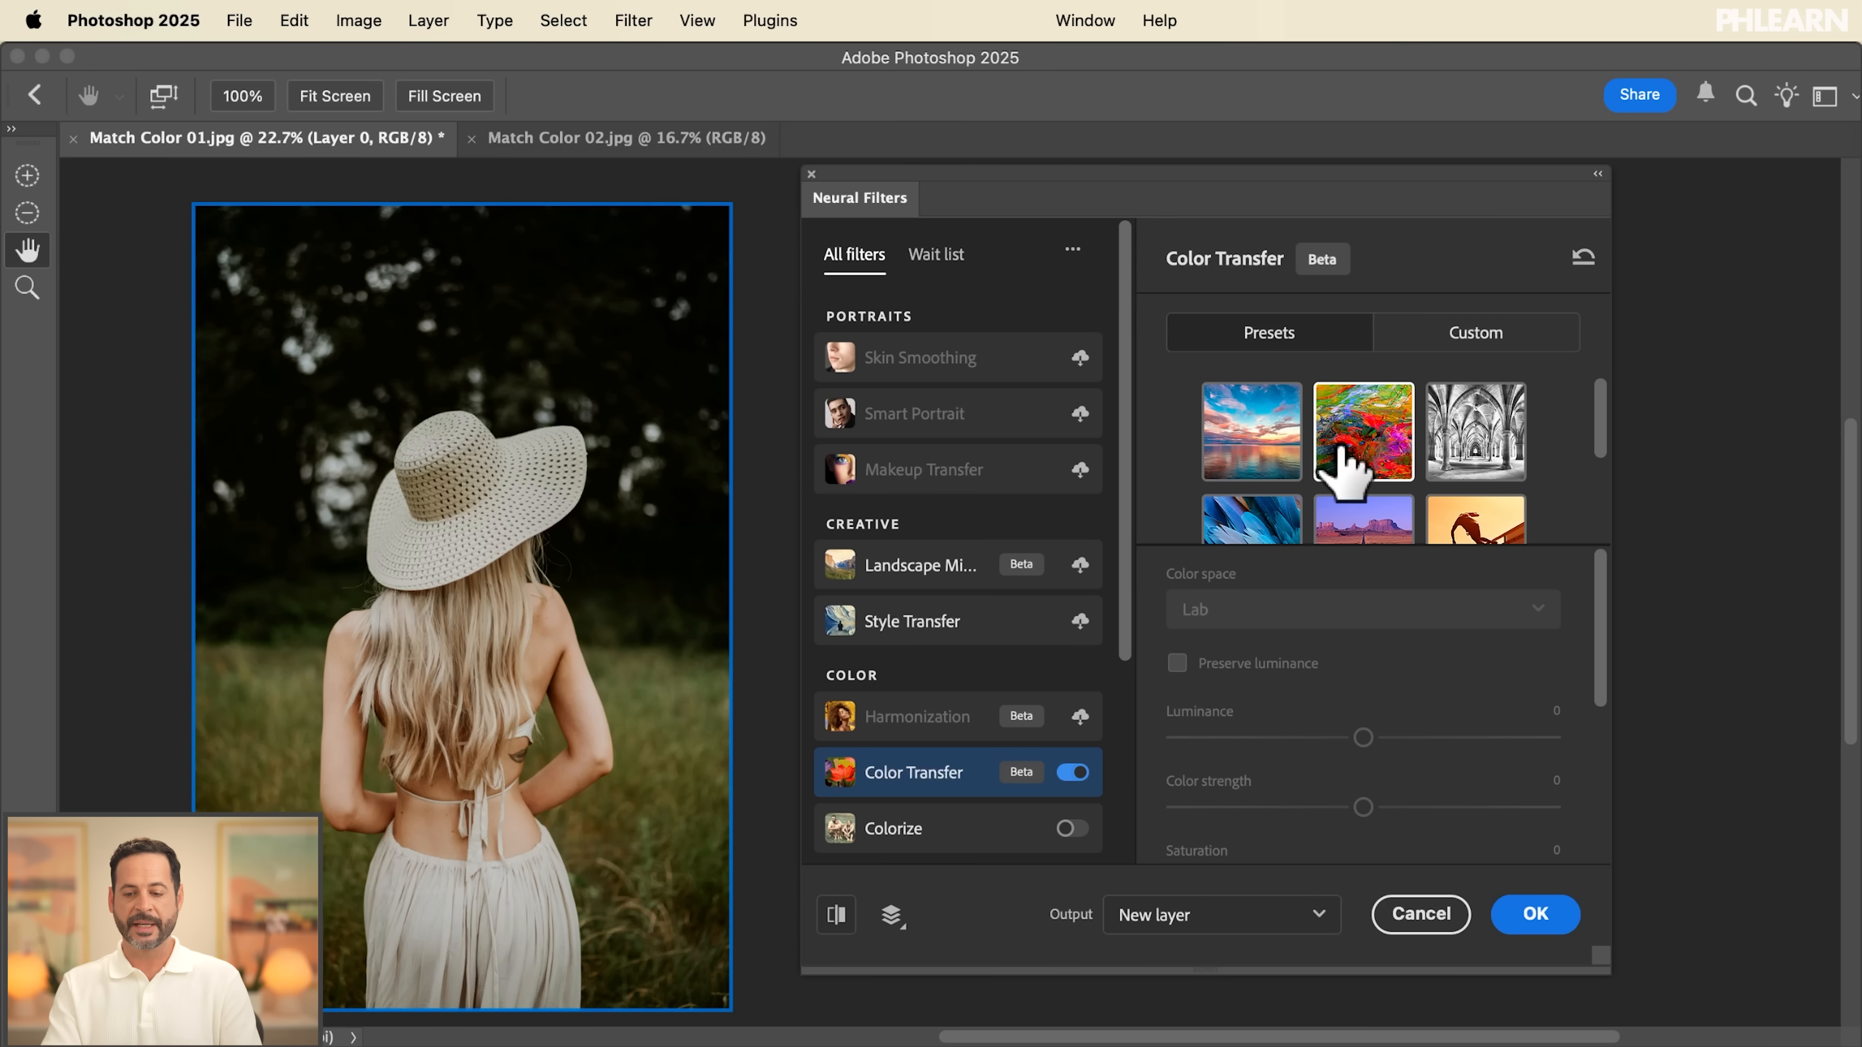
# Step: Use Match Color 02.jpg as the custom reference image for the Color Transfer filter
pyautogui.click(1476, 336)
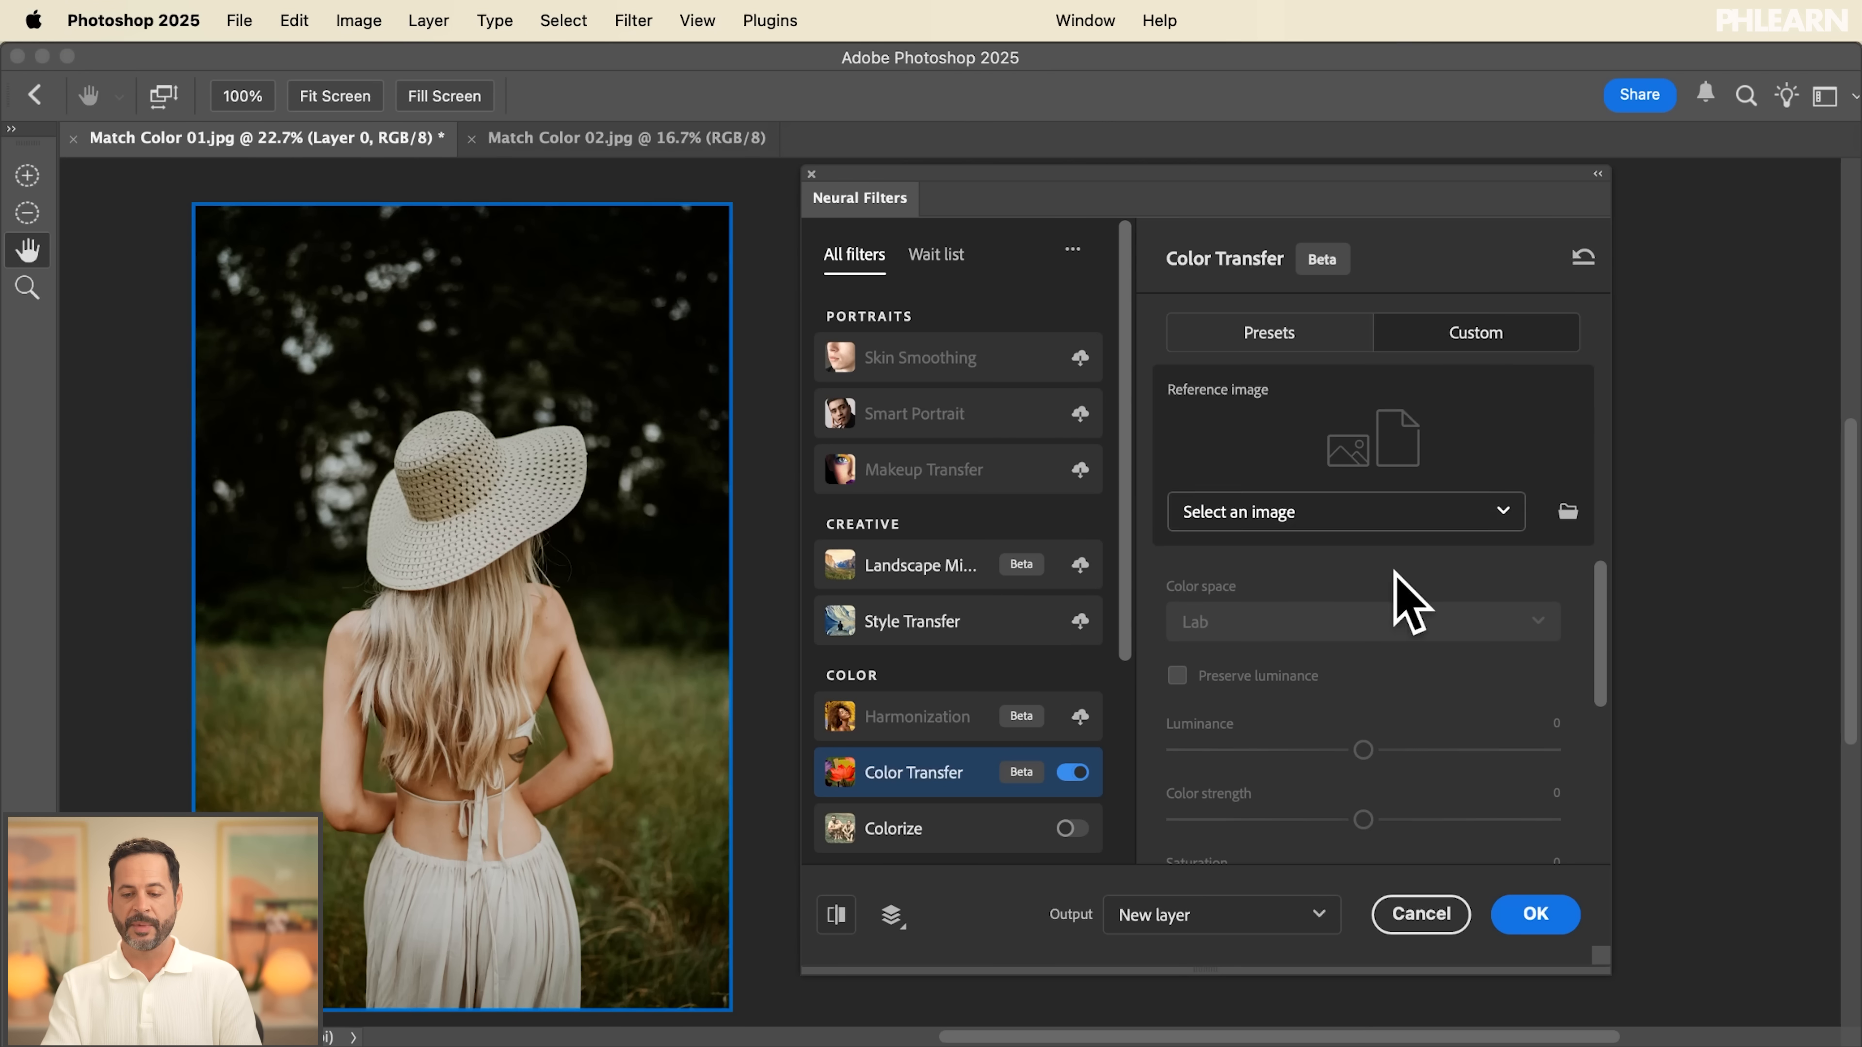
pyautogui.click(1268, 514)
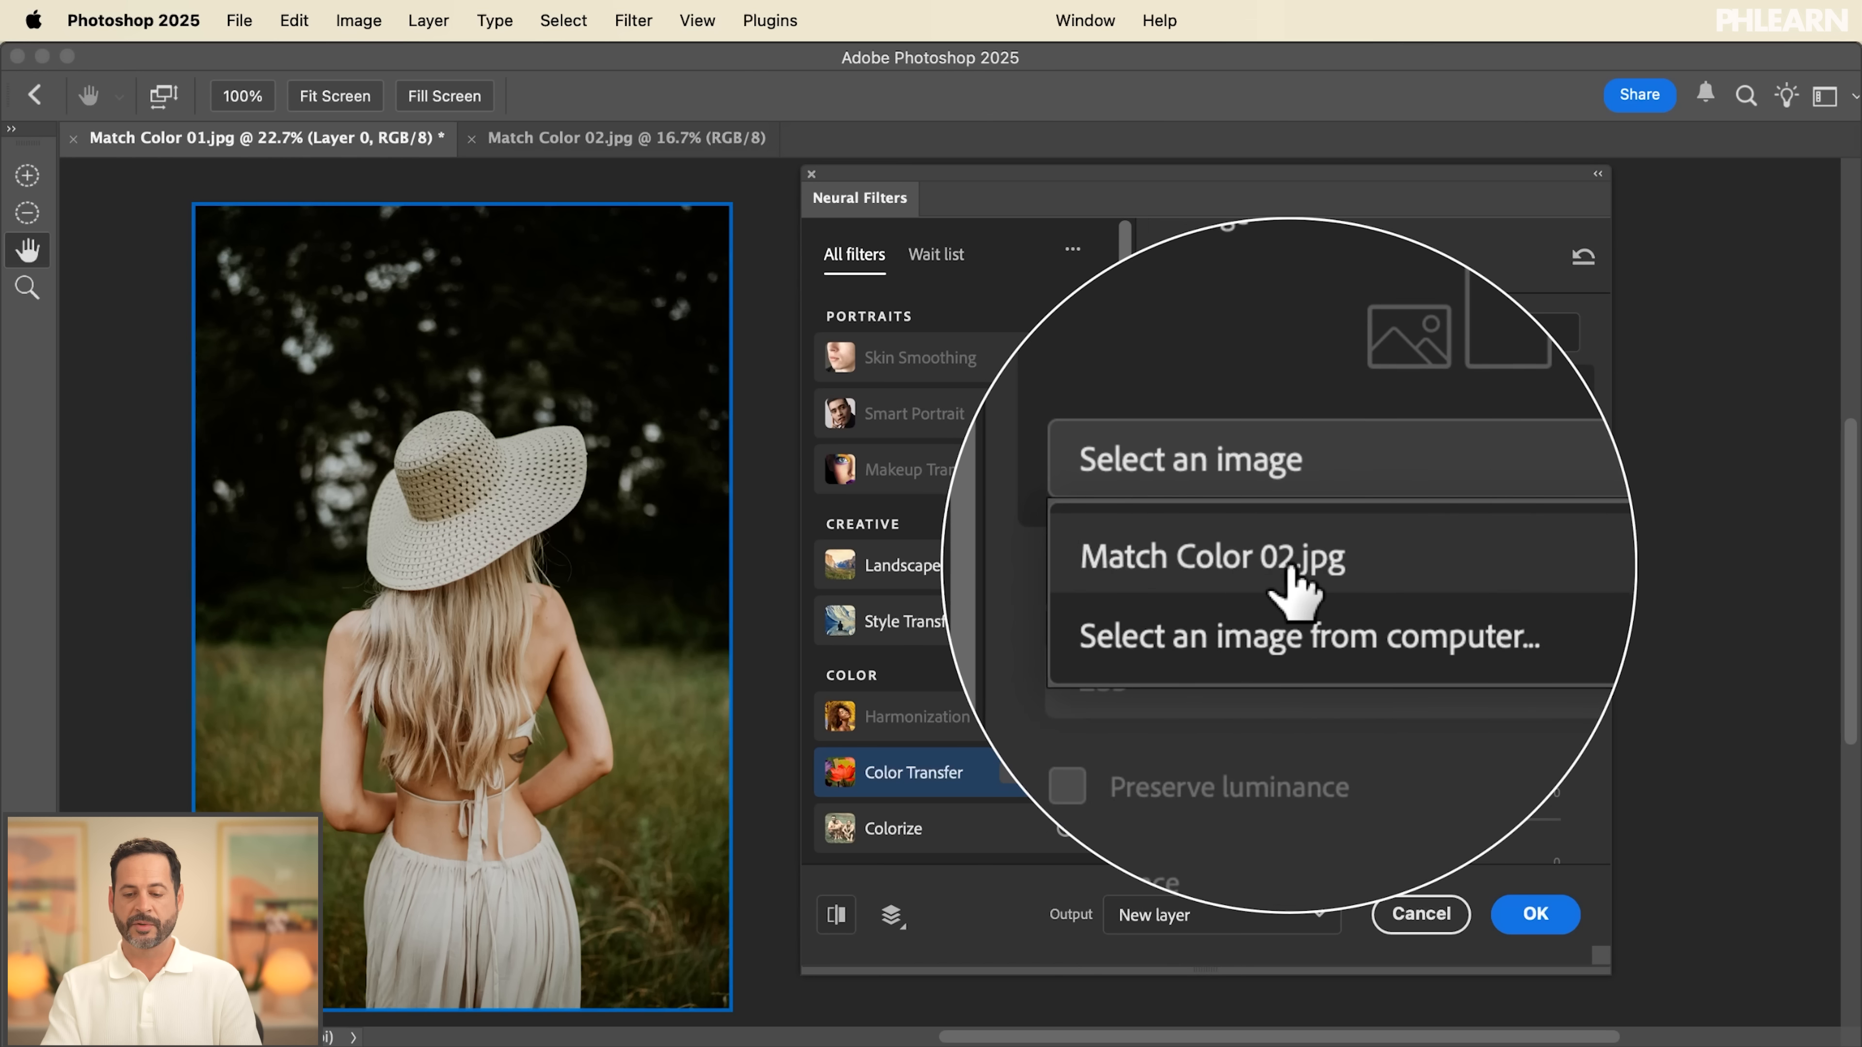
pyautogui.click(1298, 583)
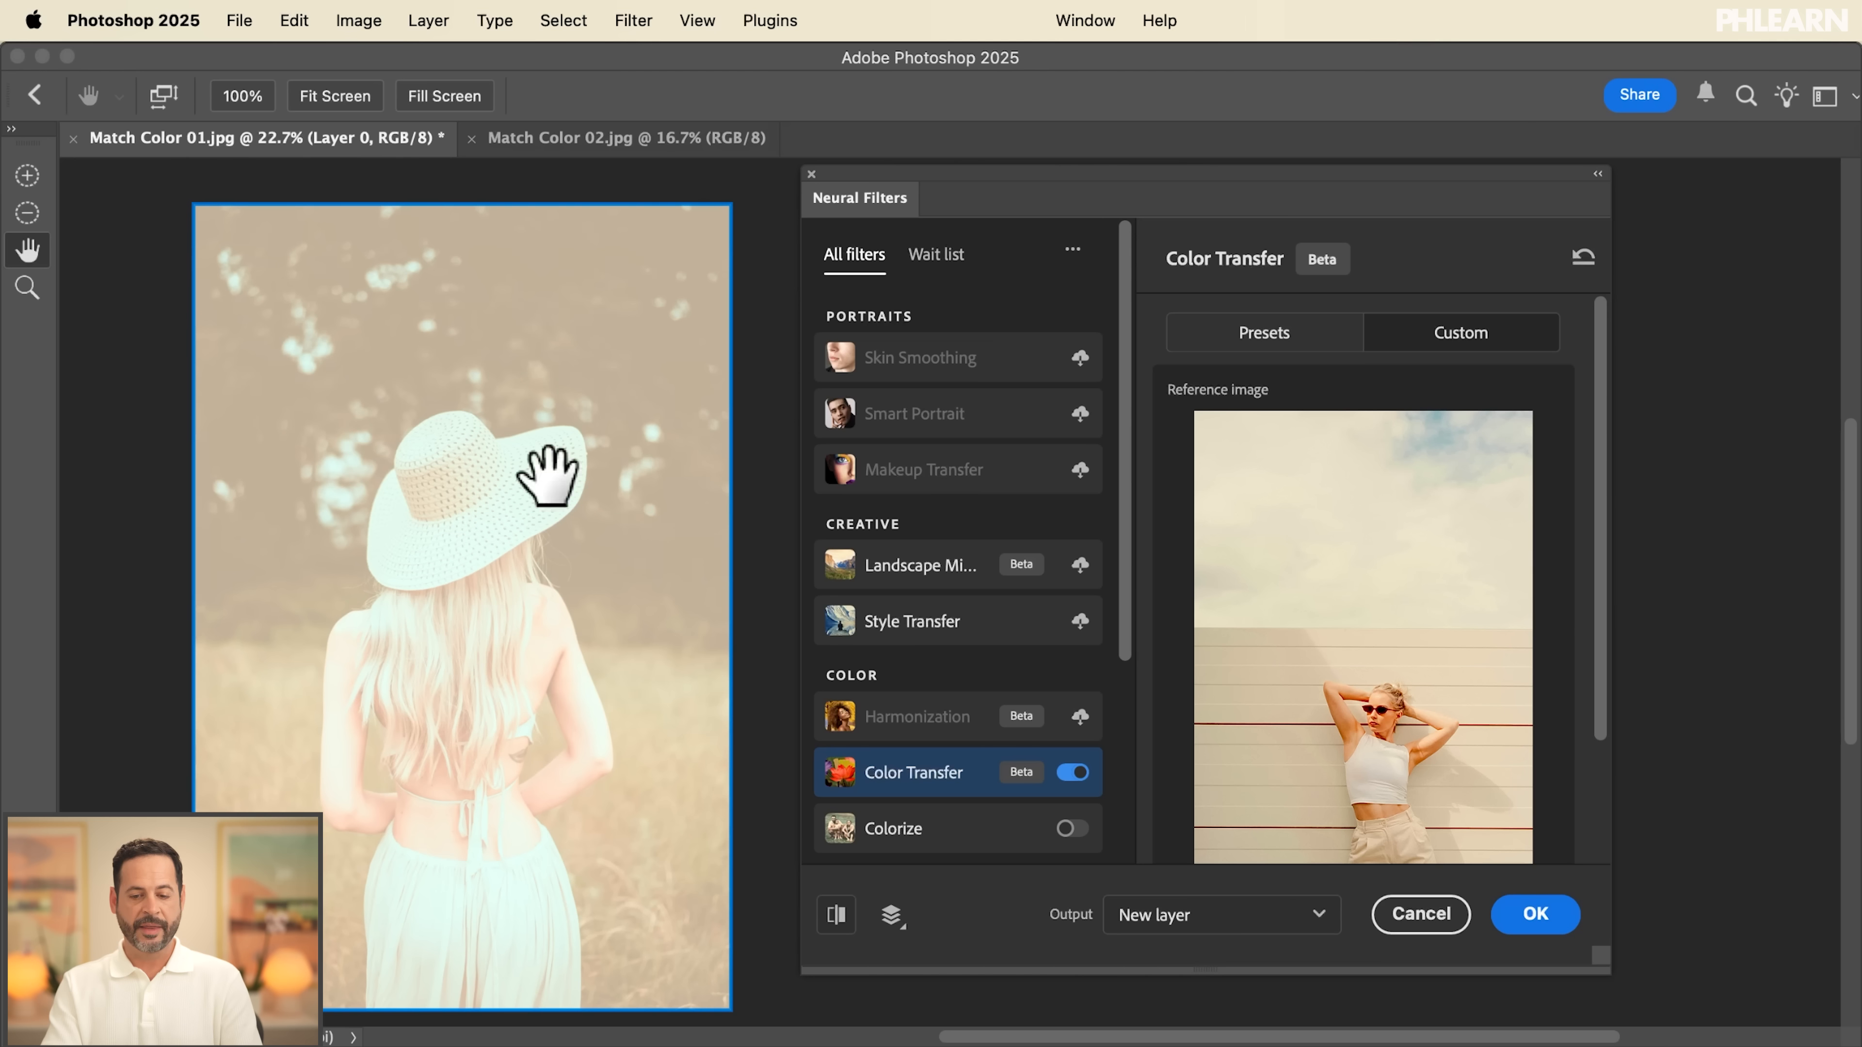
# Step: Set the neural filter's output to New layer and apply the Color Transfer
pyautogui.scroll(-3, 1360, 638)
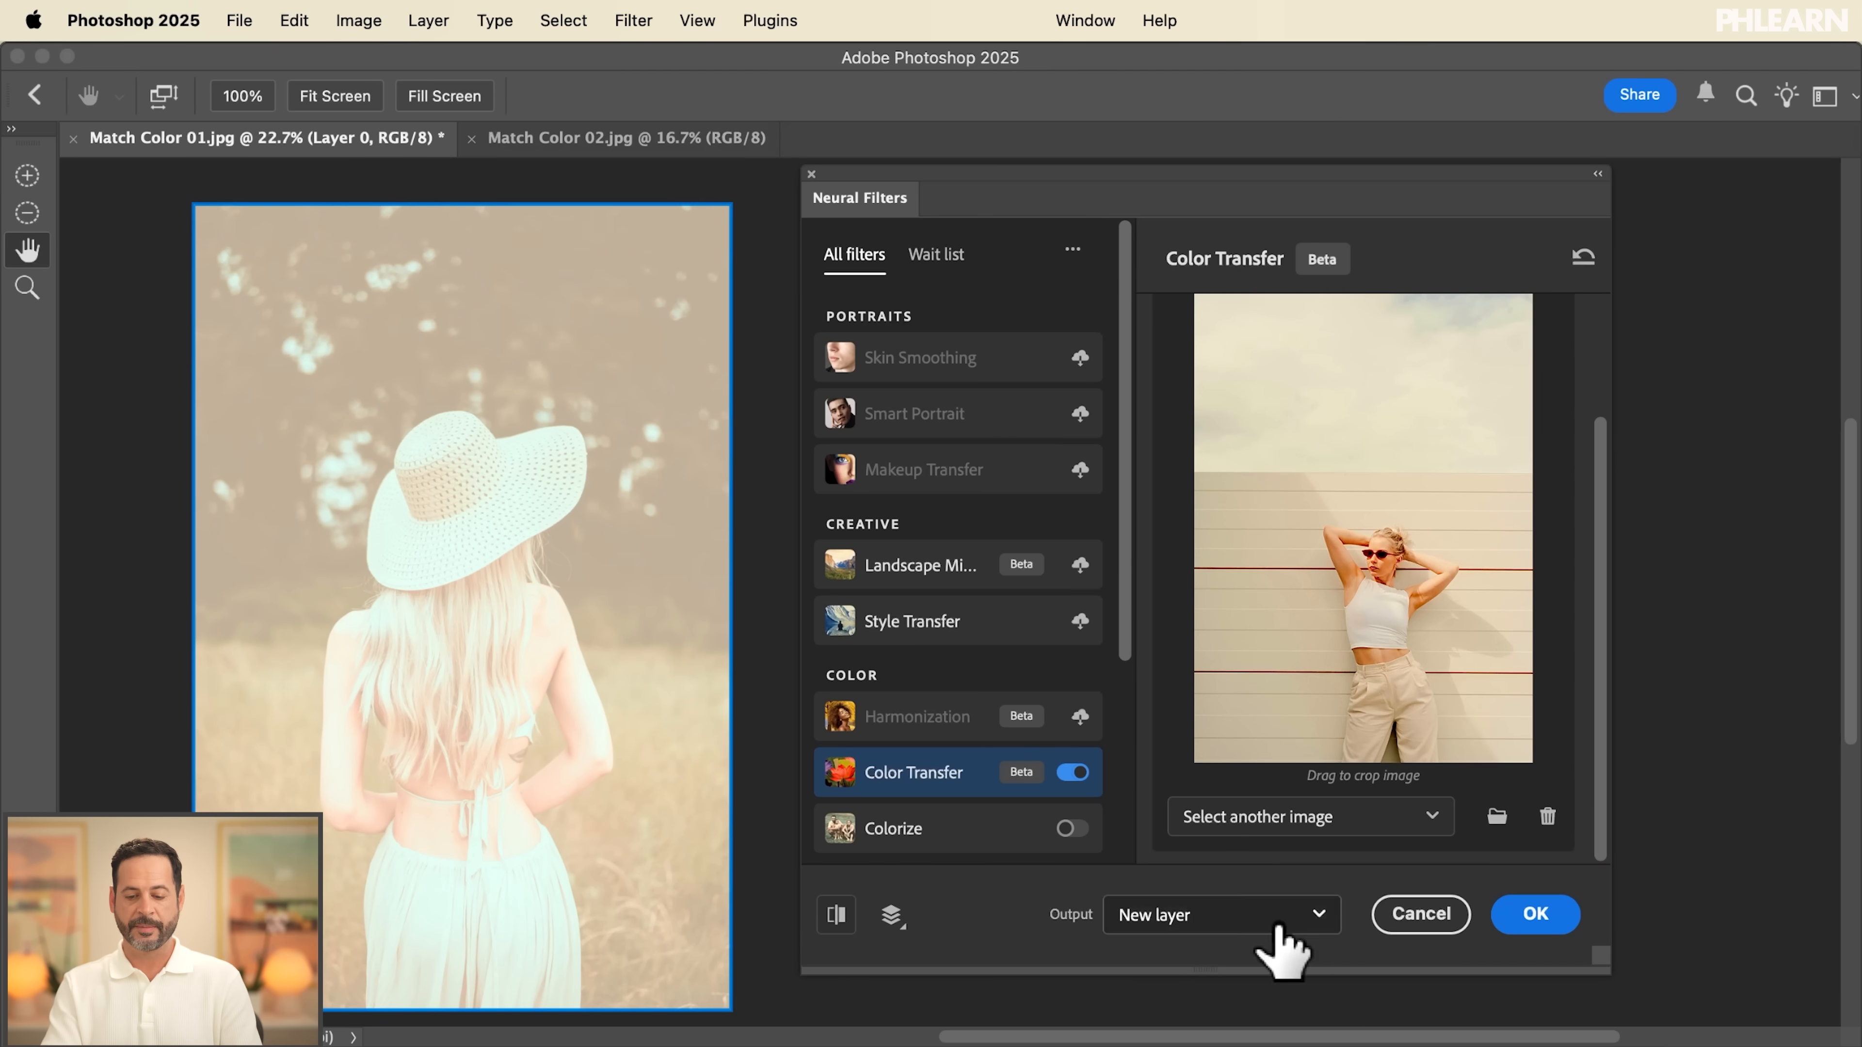
pyautogui.click(1246, 928)
pyautogui.click(1194, 1001)
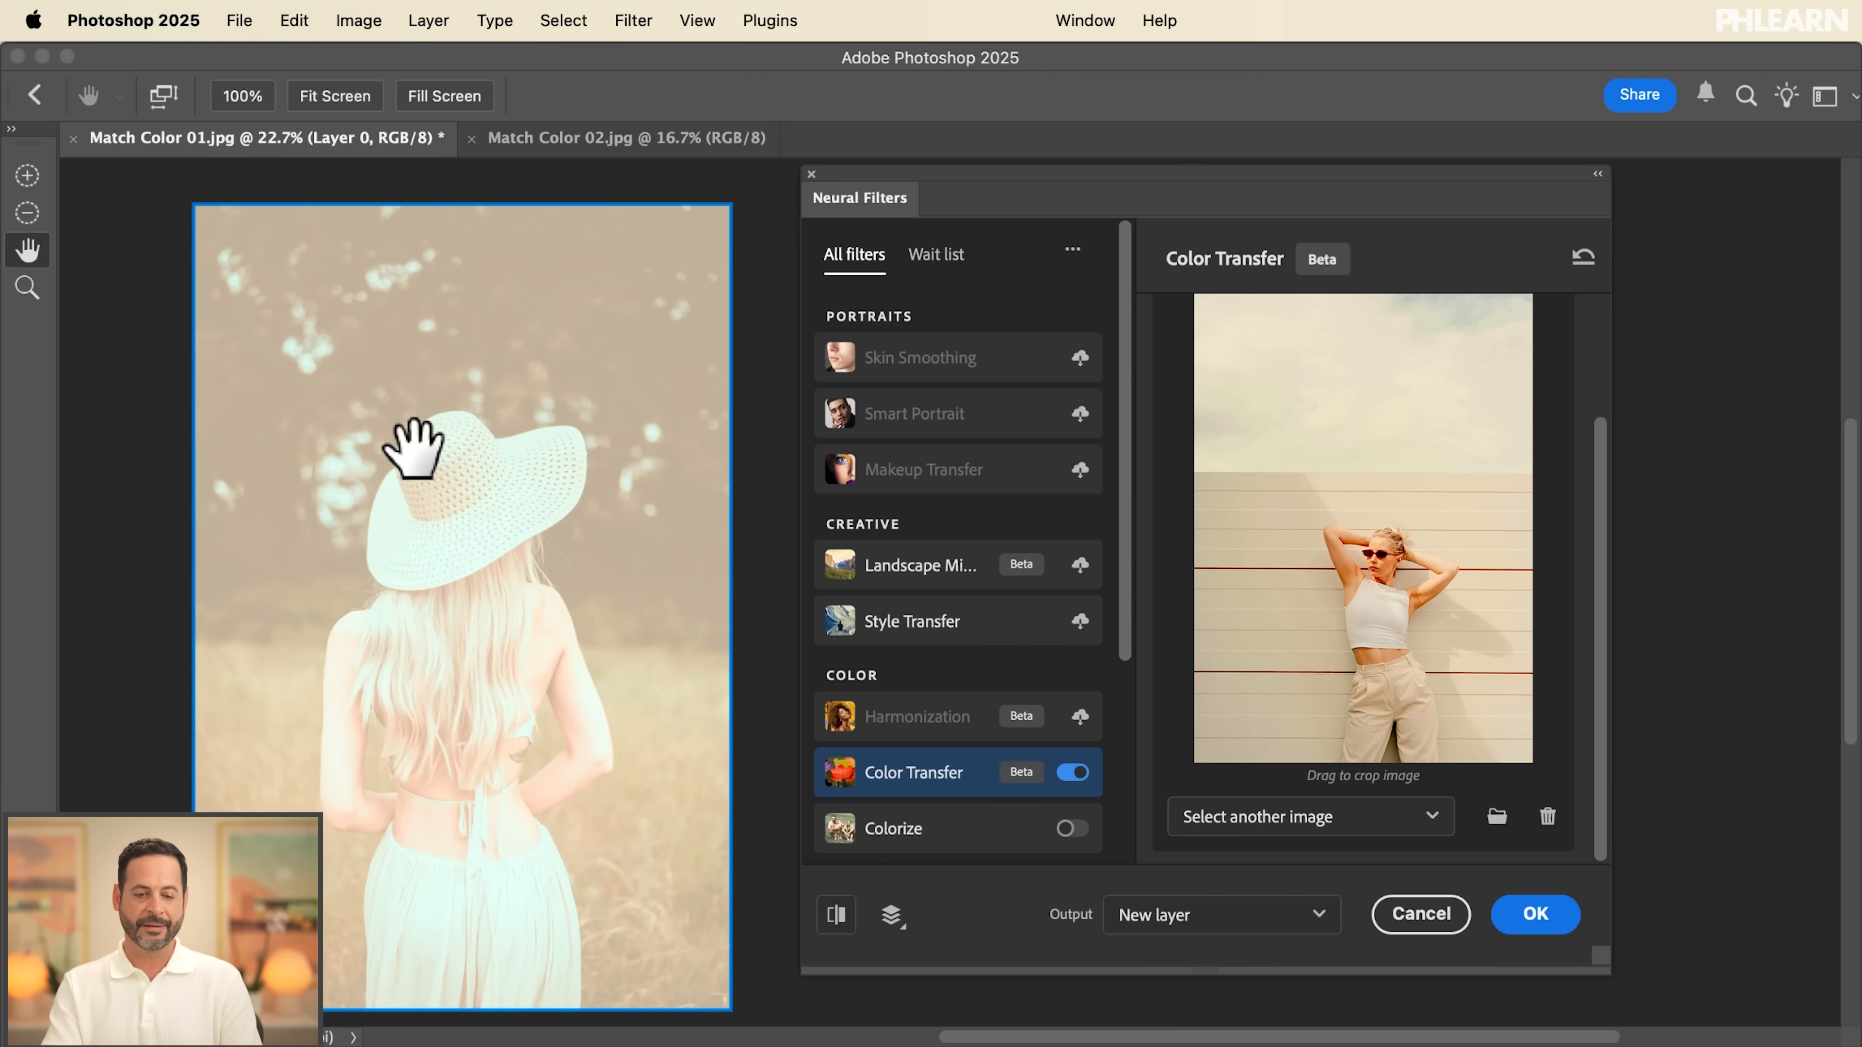
pyautogui.click(1534, 917)
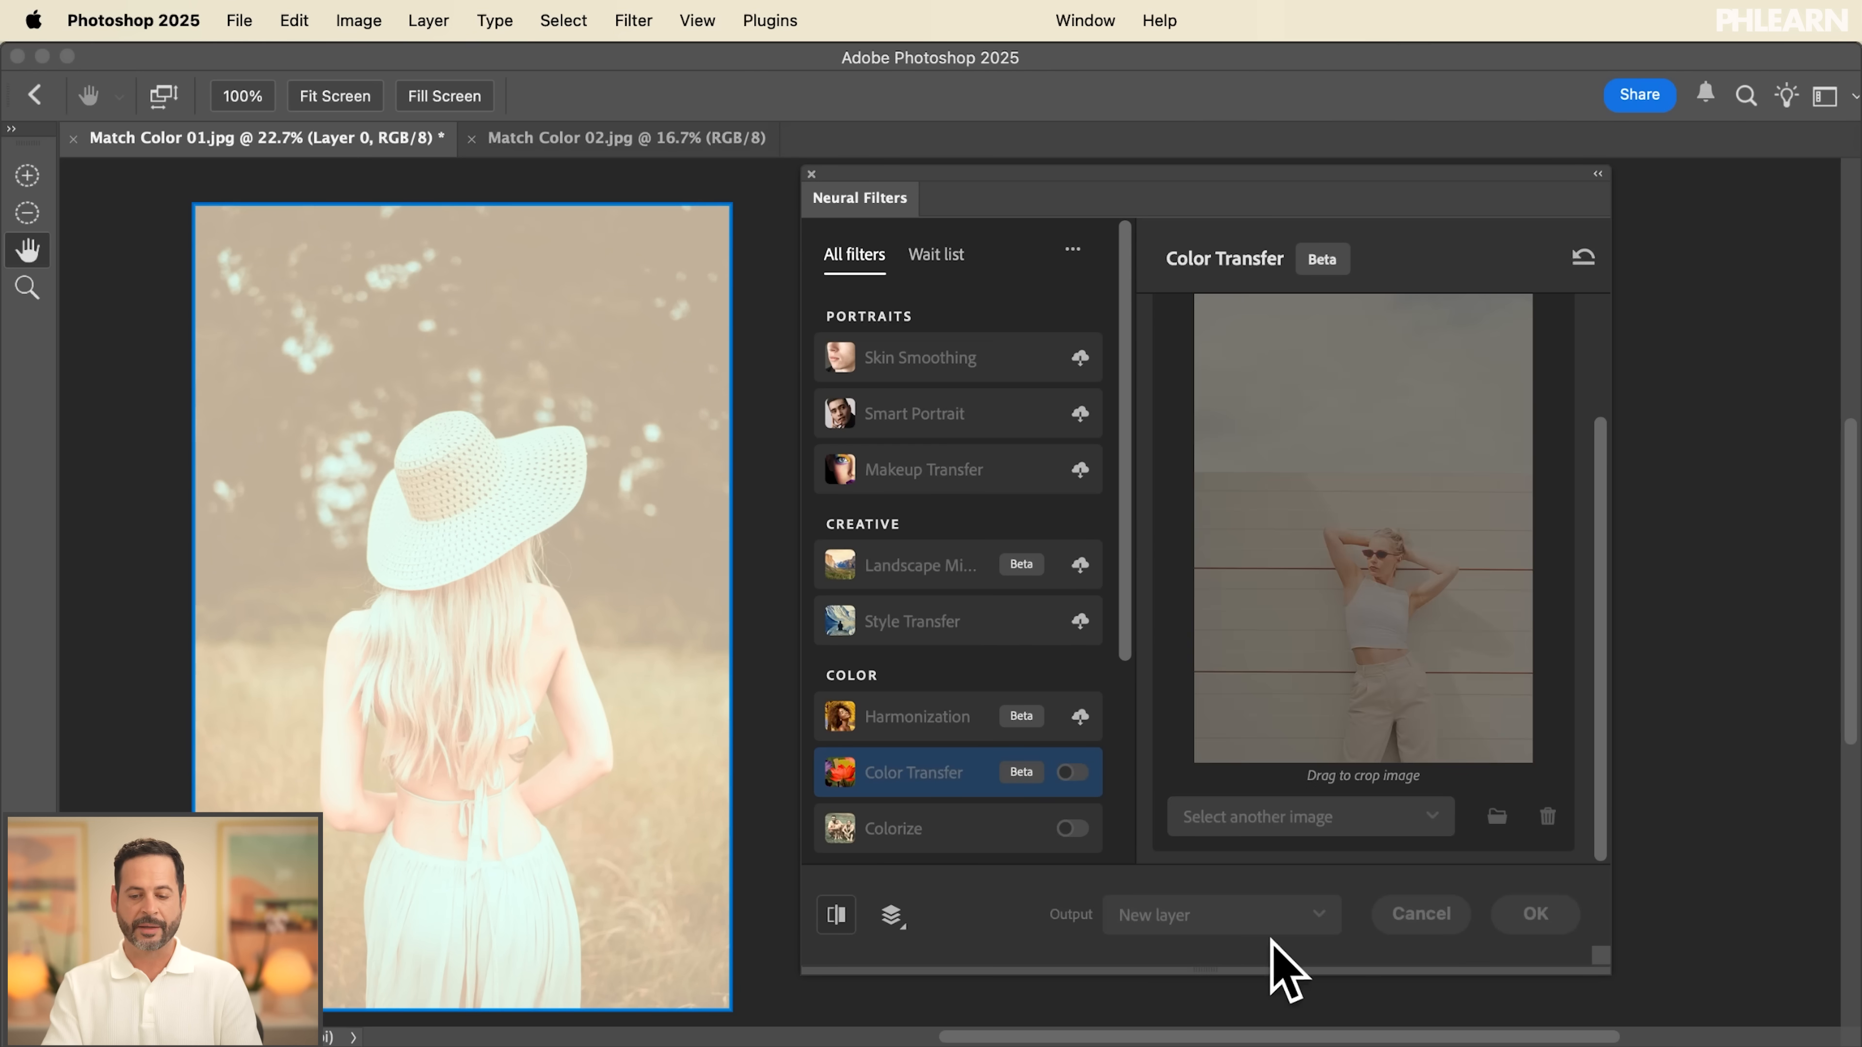
# Step: Compare the photo with and without the Color Transfer layer by toggling its visibility, leaving the layer hidden
pyautogui.click(1411, 788)
pyautogui.click(1413, 788)
pyautogui.click(1413, 789)
pyautogui.click(1413, 788)
pyautogui.click(1413, 788)
pyautogui.click(1413, 788)
pyautogui.click(1413, 789)
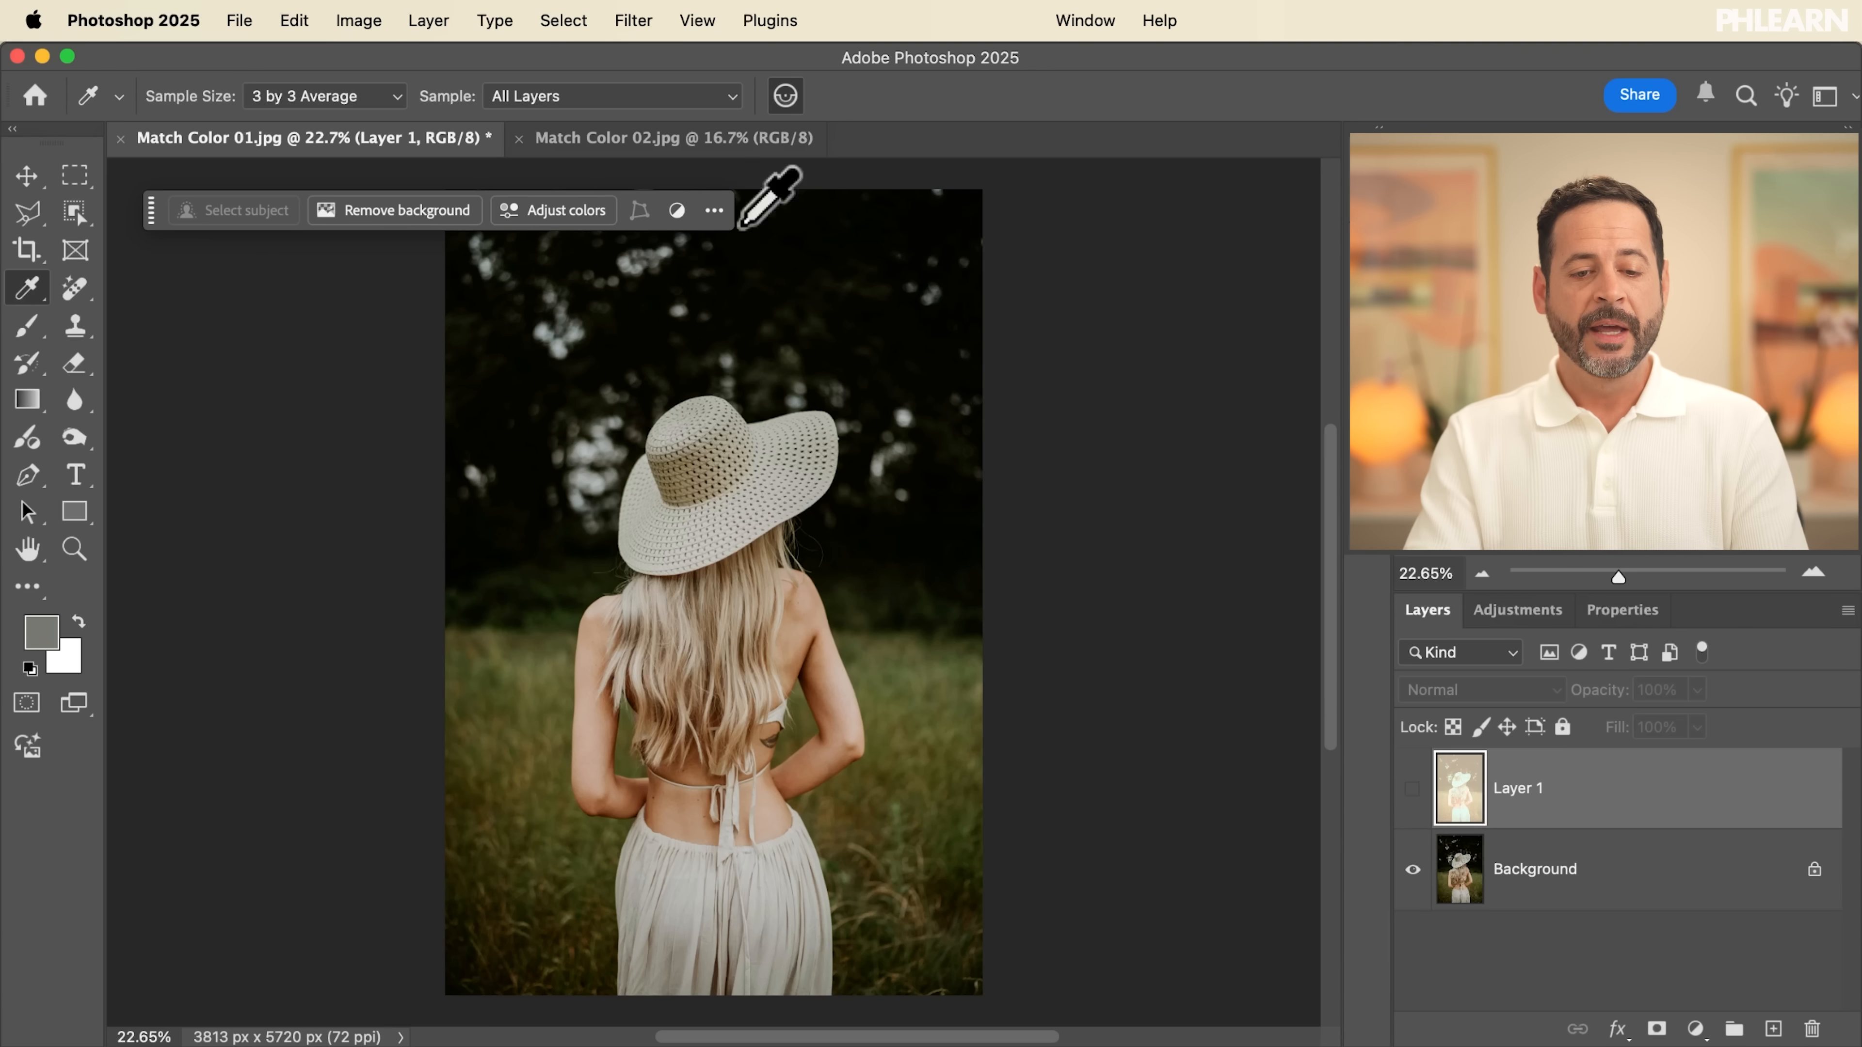
# Step: Copy the Match Color 02.jpg photo into the Match Color 01.jpg document as a new layer on top
pyautogui.click(618, 137)
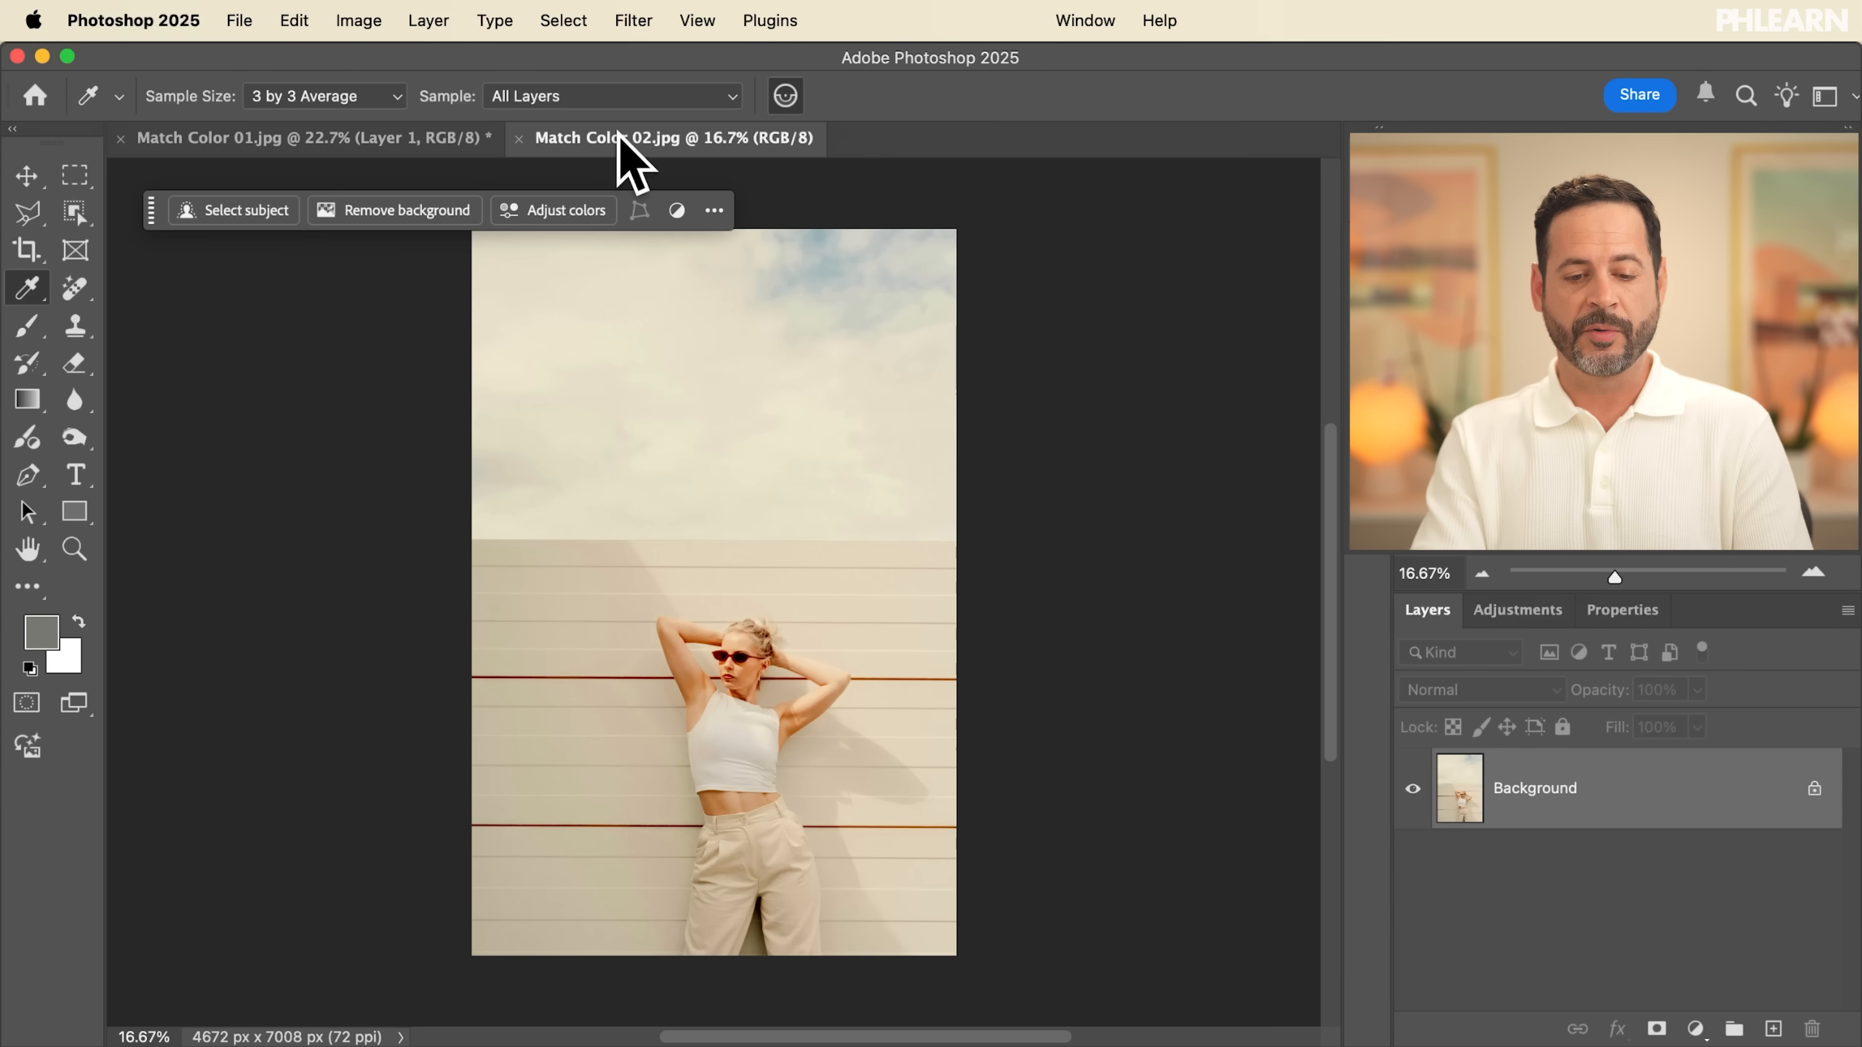
pyautogui.click(395, 139)
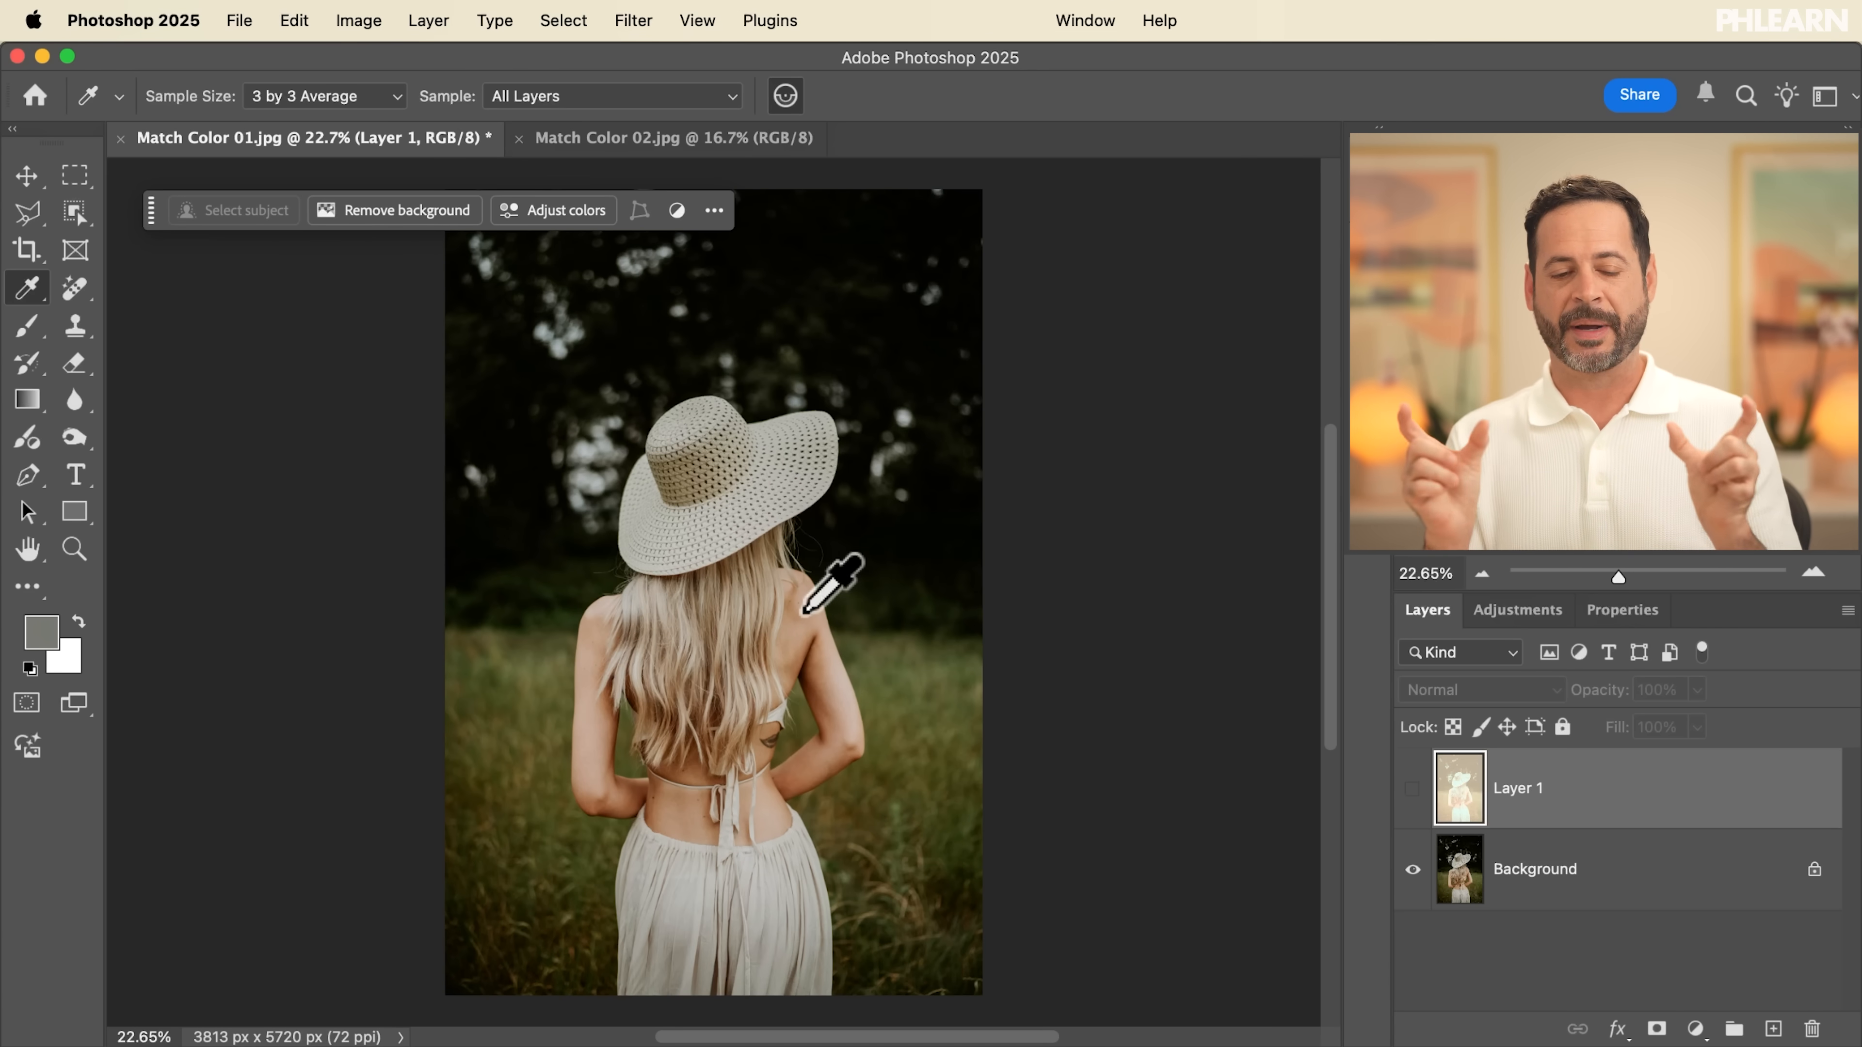
pyautogui.click(617, 139)
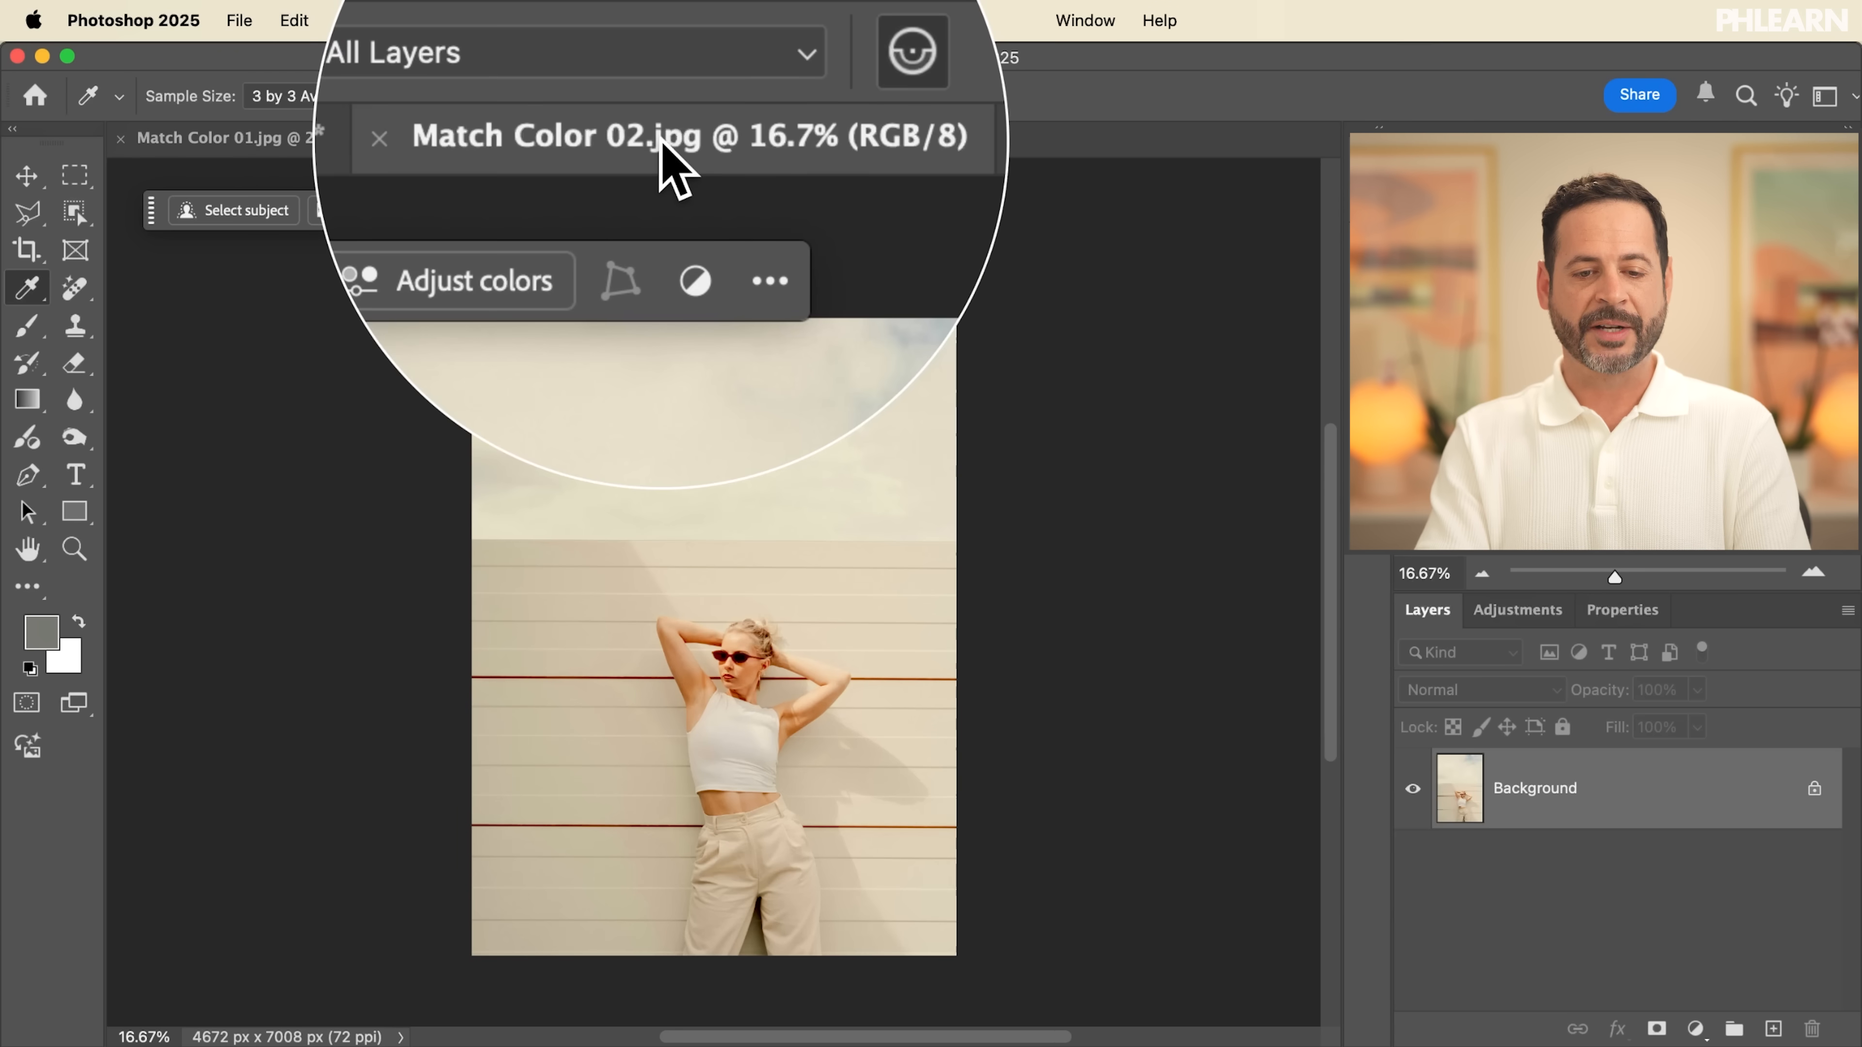
pyautogui.moveTo(1562, 807); pyautogui.dragTo(717, 560)
pyautogui.scroll(-3, 691, 599)
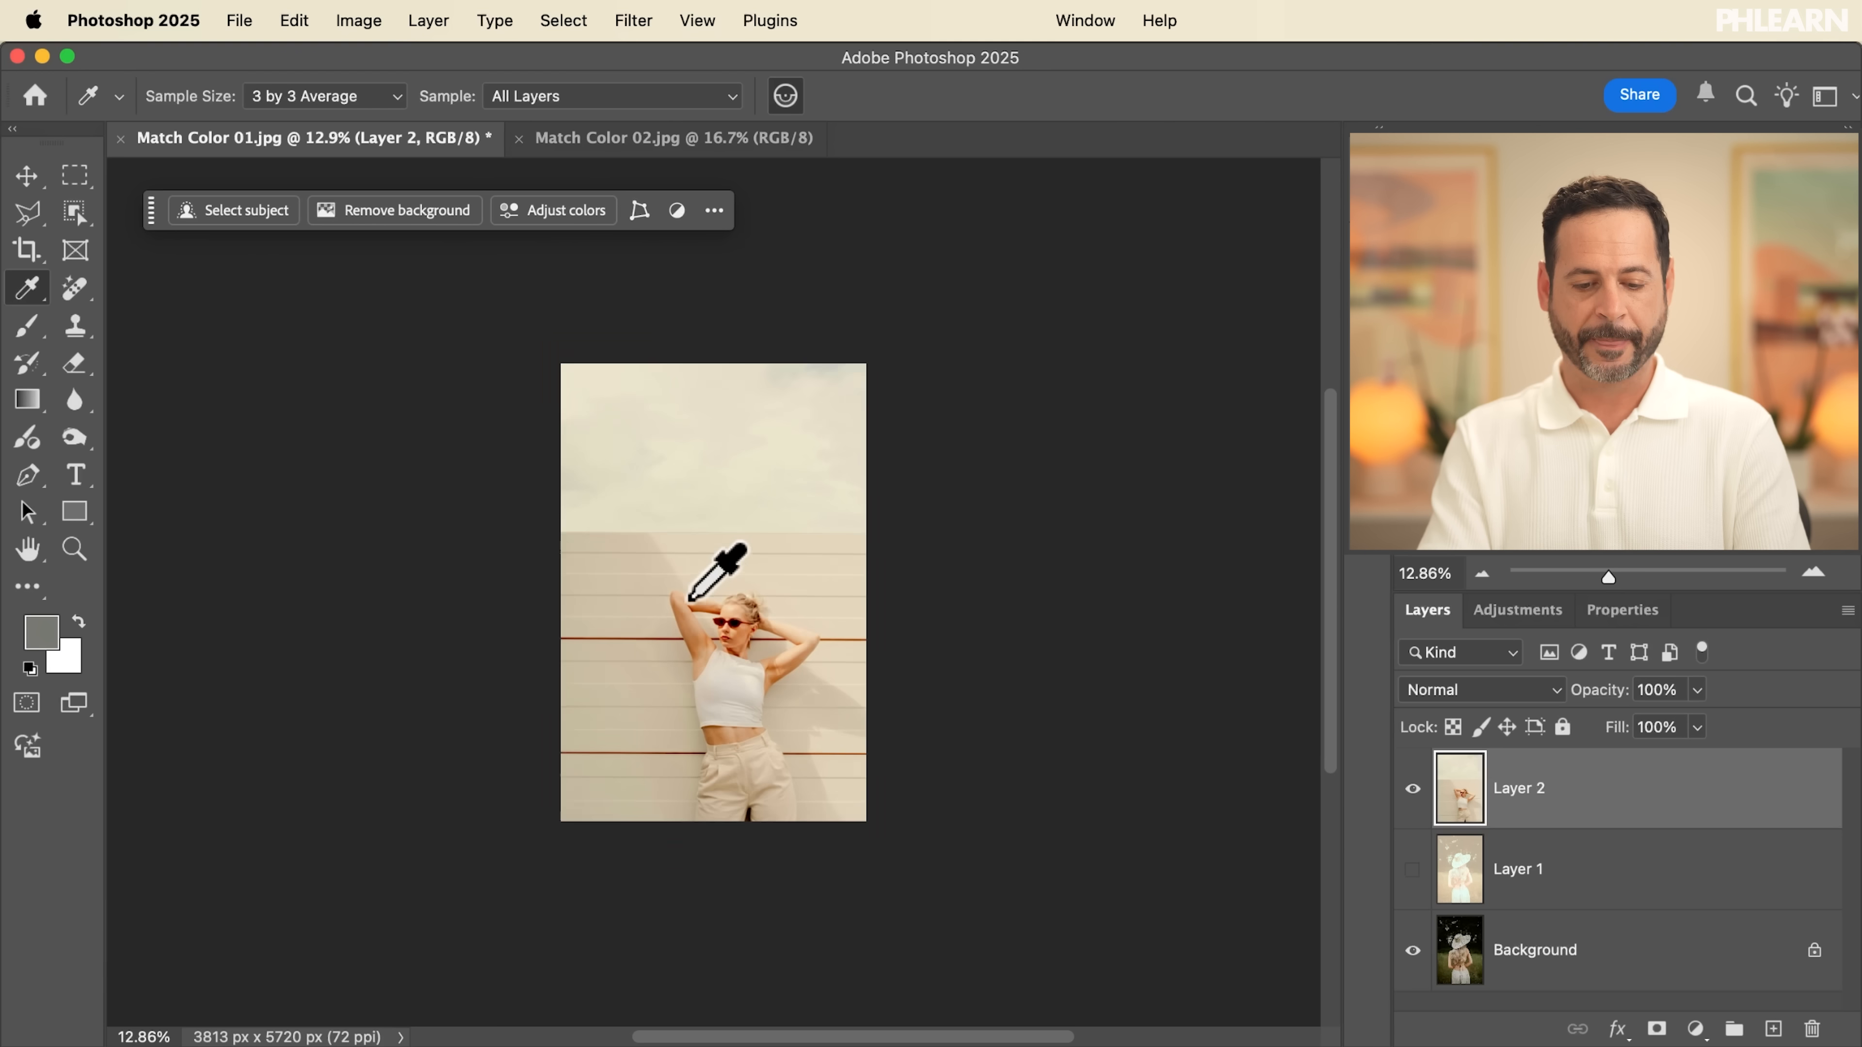
# Step: Extend the canvas with the Crop tool to about 9137 x 7530 px, revealing the full wall photo and leaving space beside it
pyautogui.press('c')
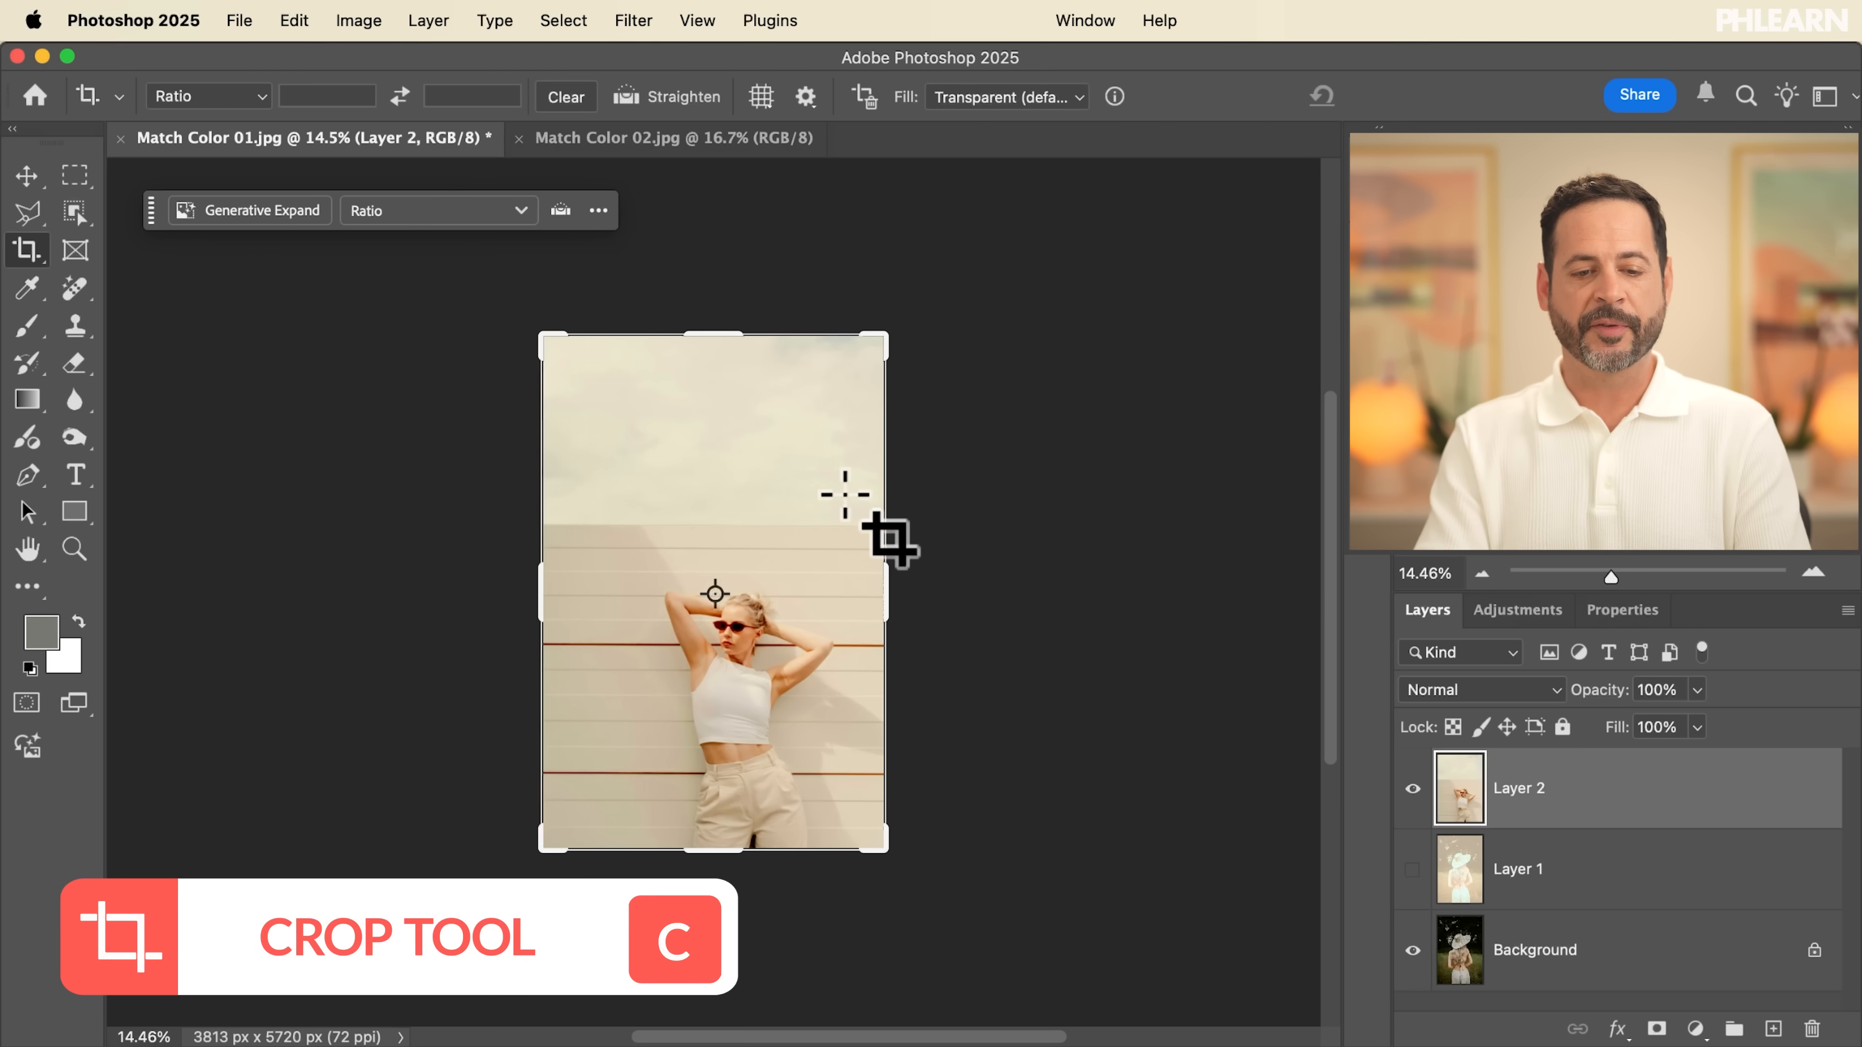
pyautogui.moveTo(896, 339); pyautogui.dragTo(1010, 293)
pyautogui.moveTo(1008, 869); pyautogui.dragTo(1085, 930)
pyautogui.moveTo(484, 627); pyautogui.dragTo(645, 644)
pyautogui.moveTo(1089, 589); pyautogui.dragTo(1123, 587)
pyautogui.moveTo(993, 648); pyautogui.dragTo(1232, 622)
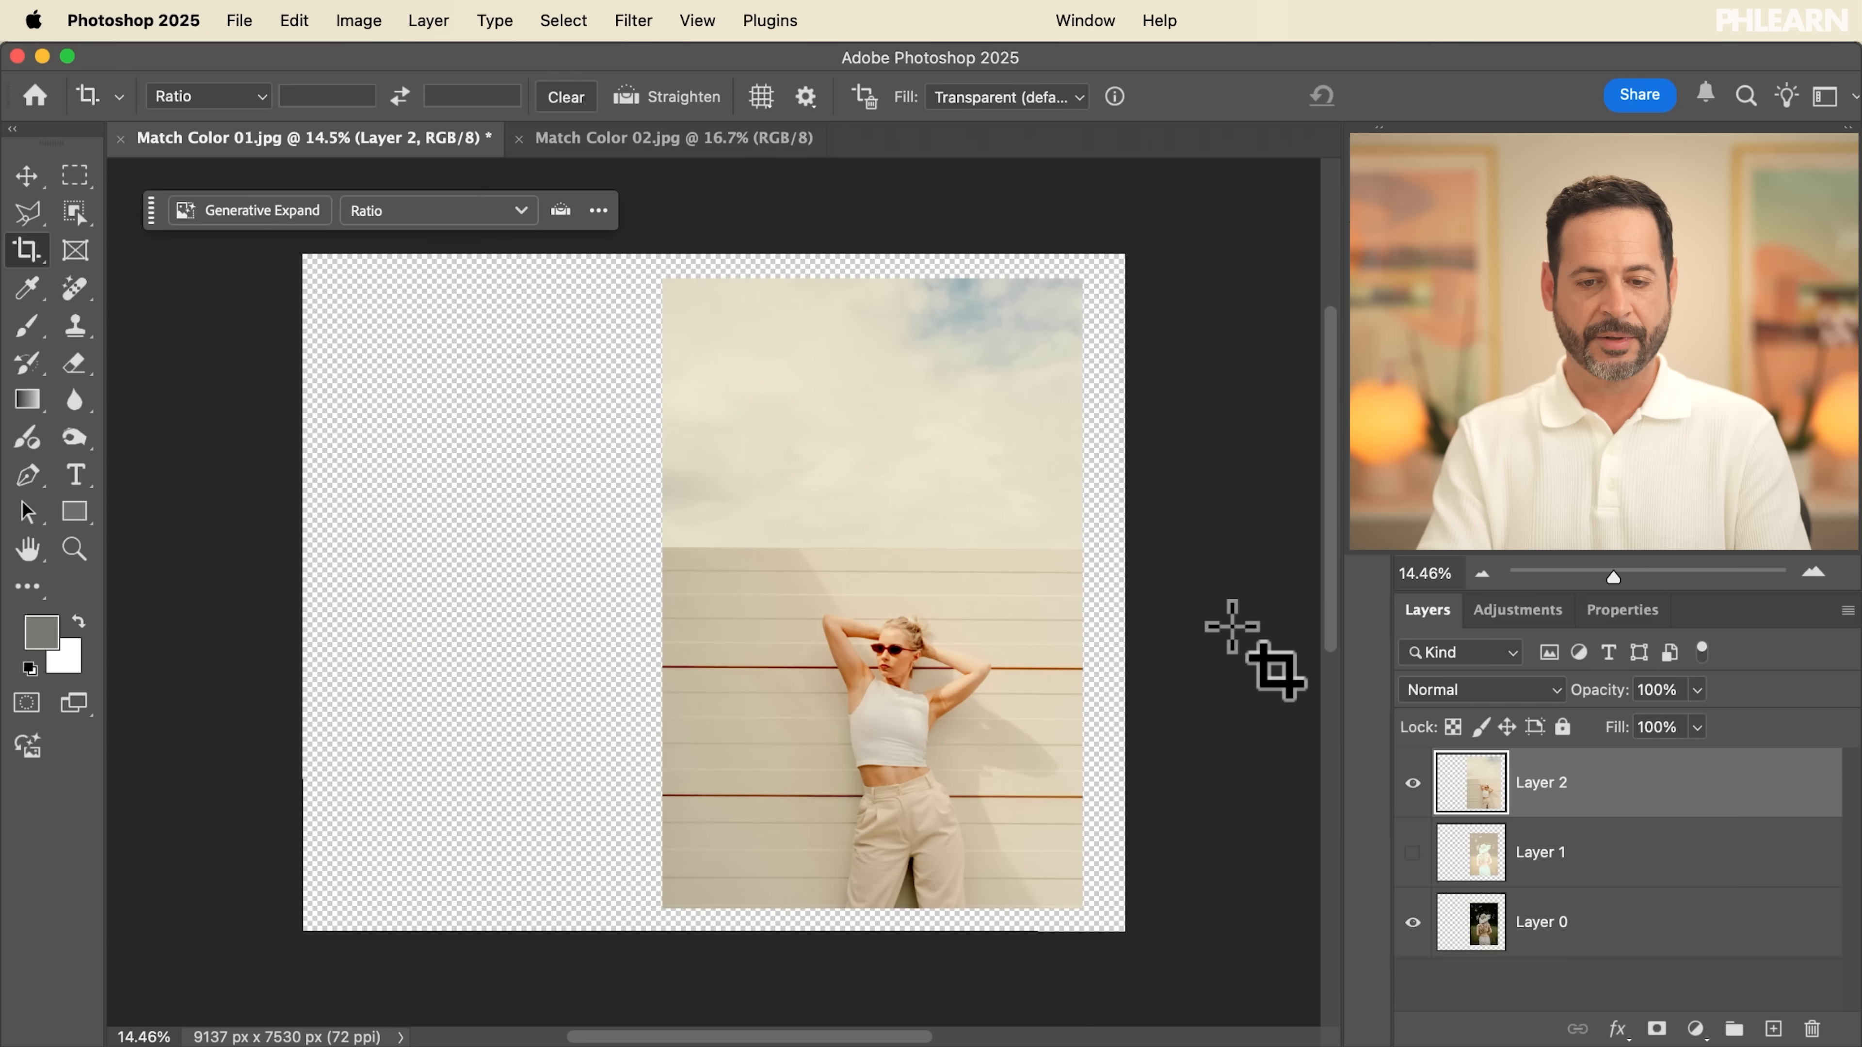
# Step: Move the original photo of the woman in the hat to the empty canvas area left of the wall photo
pyautogui.click(1537, 923)
pyautogui.press('v')
pyautogui.moveTo(989, 770); pyautogui.dragTo(632, 776)
# Step: Widen the canvas on its left side to about 9768 px and shift the hat photo farther from the wall photo
pyautogui.press('c')
pyautogui.moveTo(304, 606); pyautogui.dragTo(261, 608)
pyautogui.press('Return')
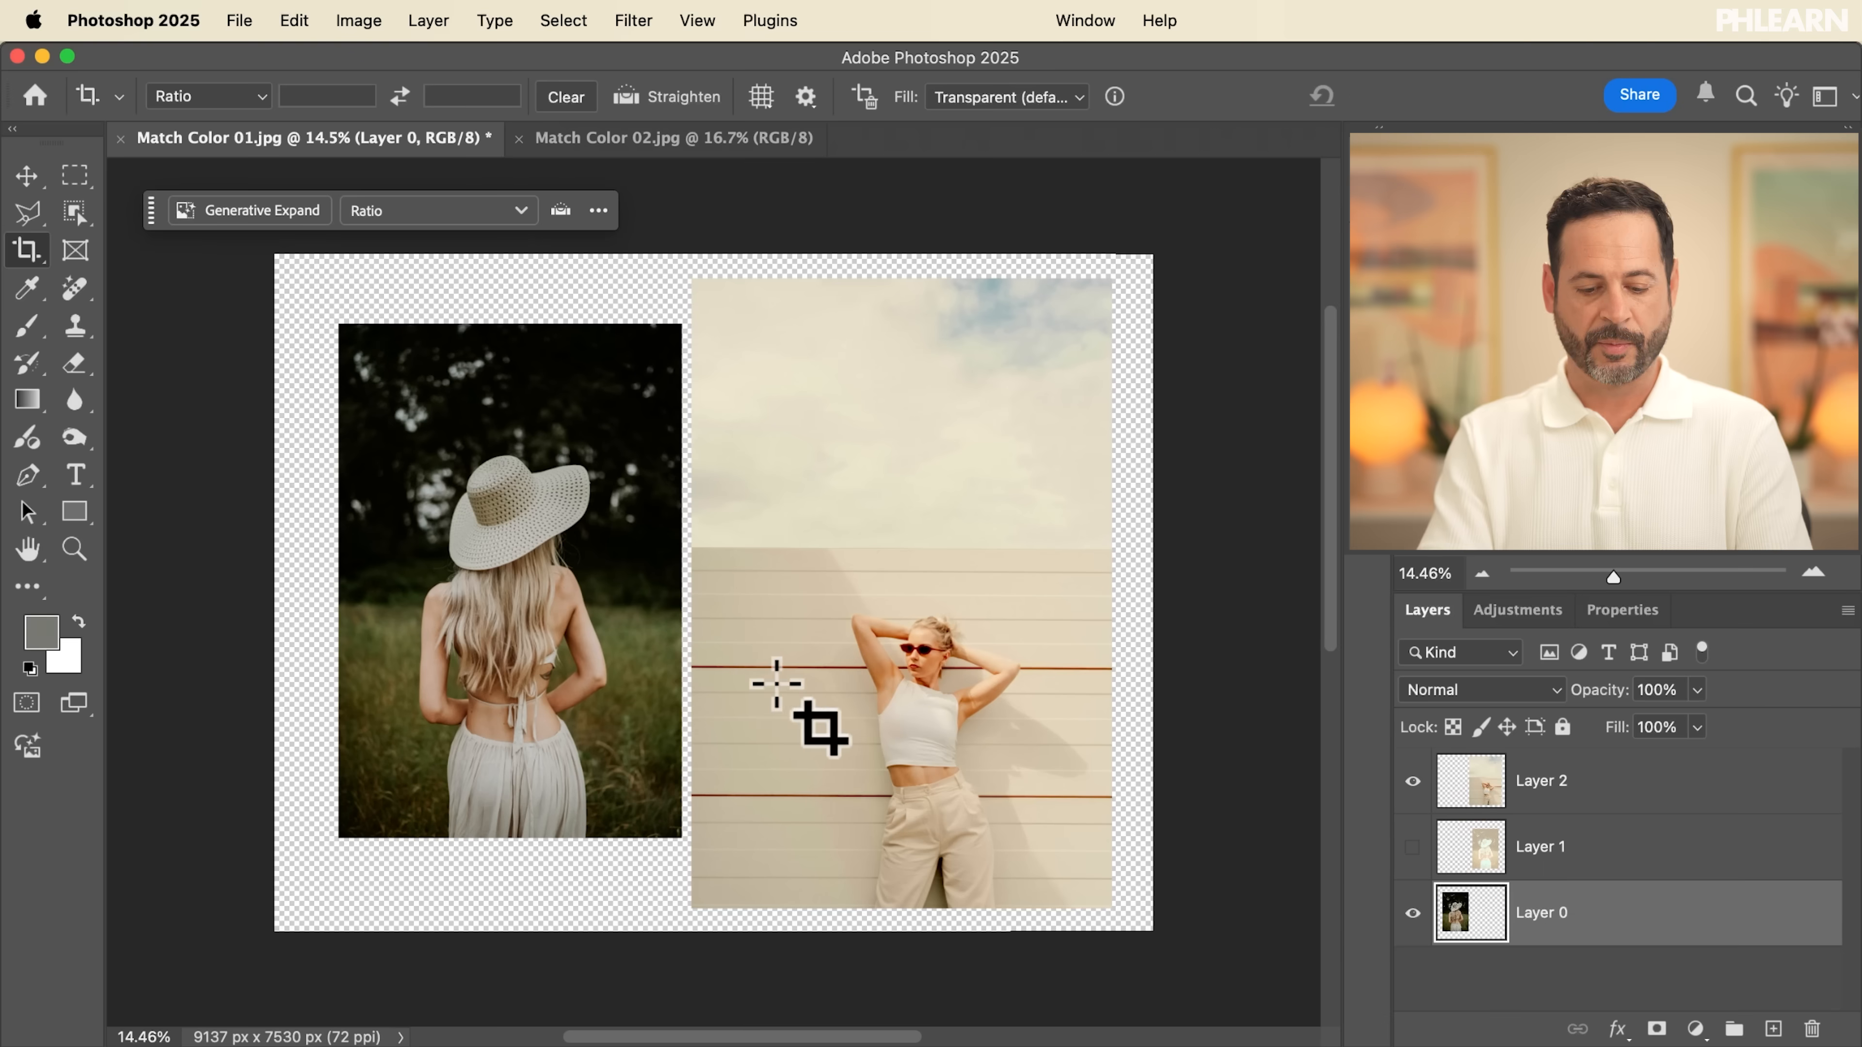
pyautogui.press('v')
pyautogui.moveTo(998, 845); pyautogui.dragTo(934, 801)
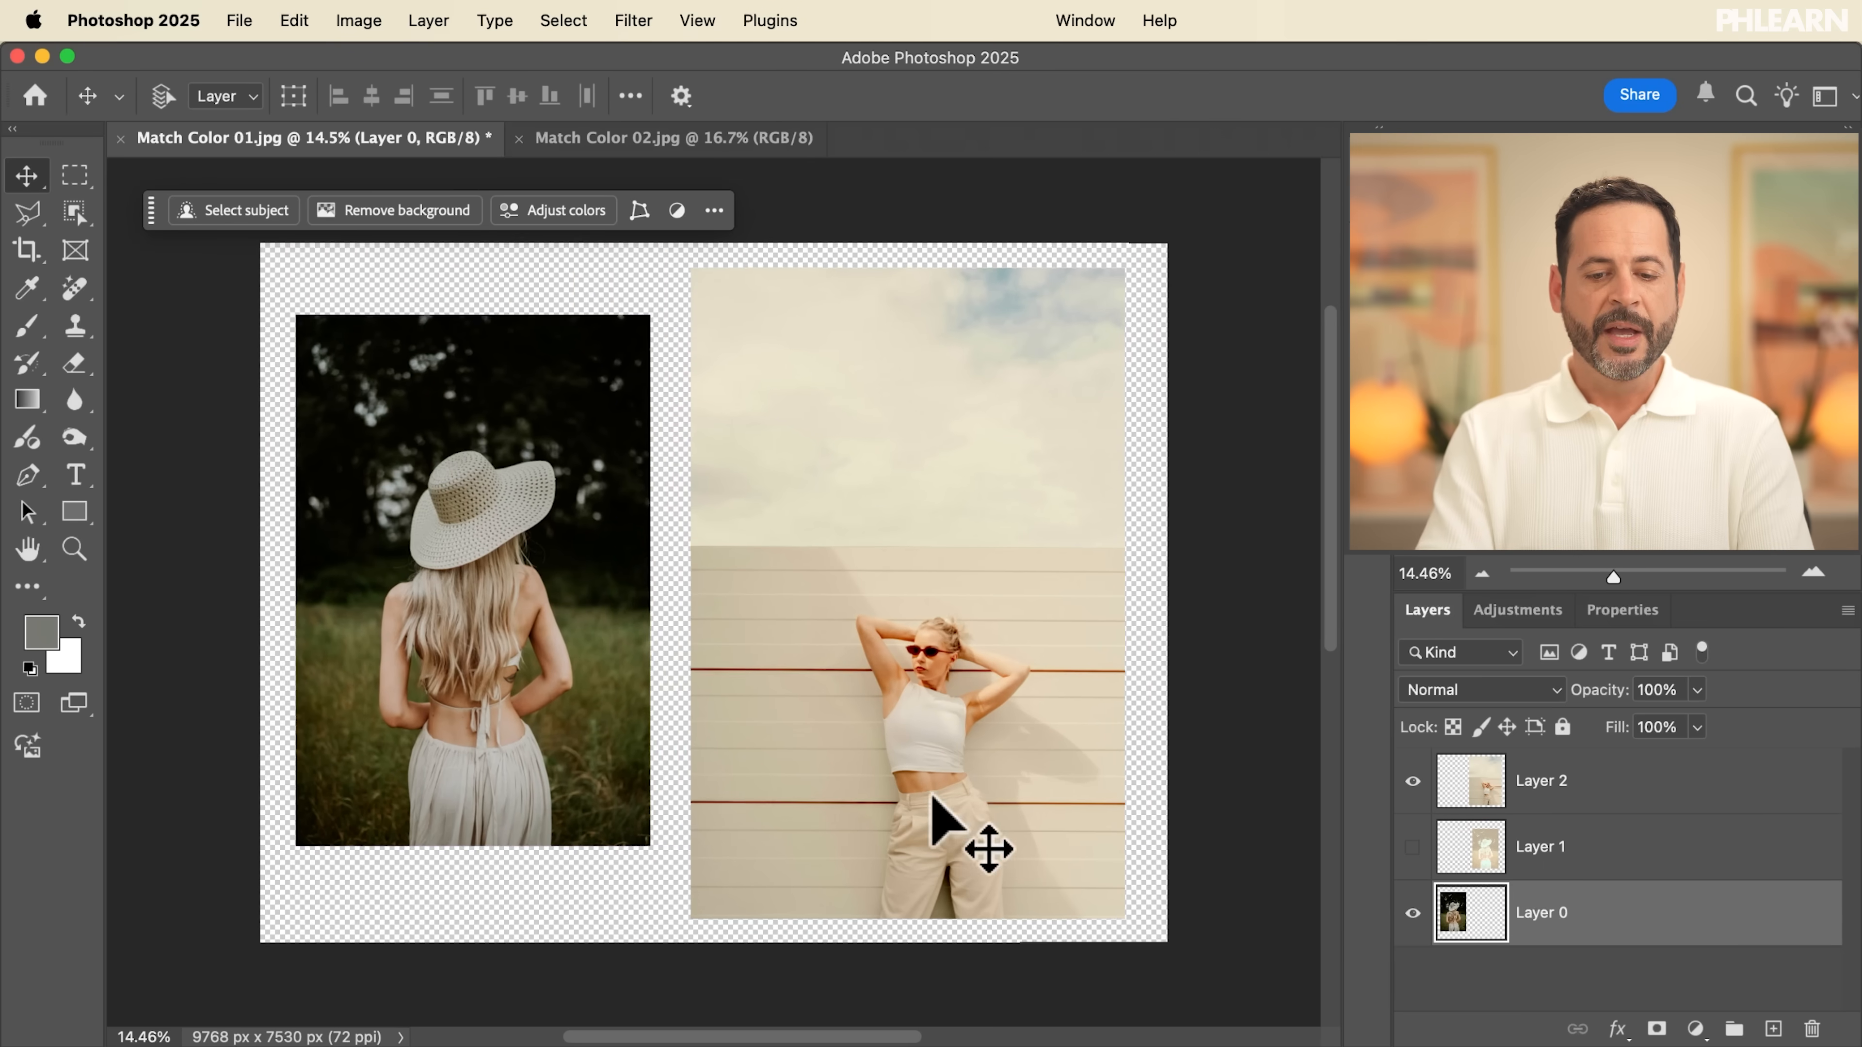
# Step: Sample the cream tone of the clouds in the wall photo as the foreground color with the Eyedropper tool
pyautogui.press('super+plus')
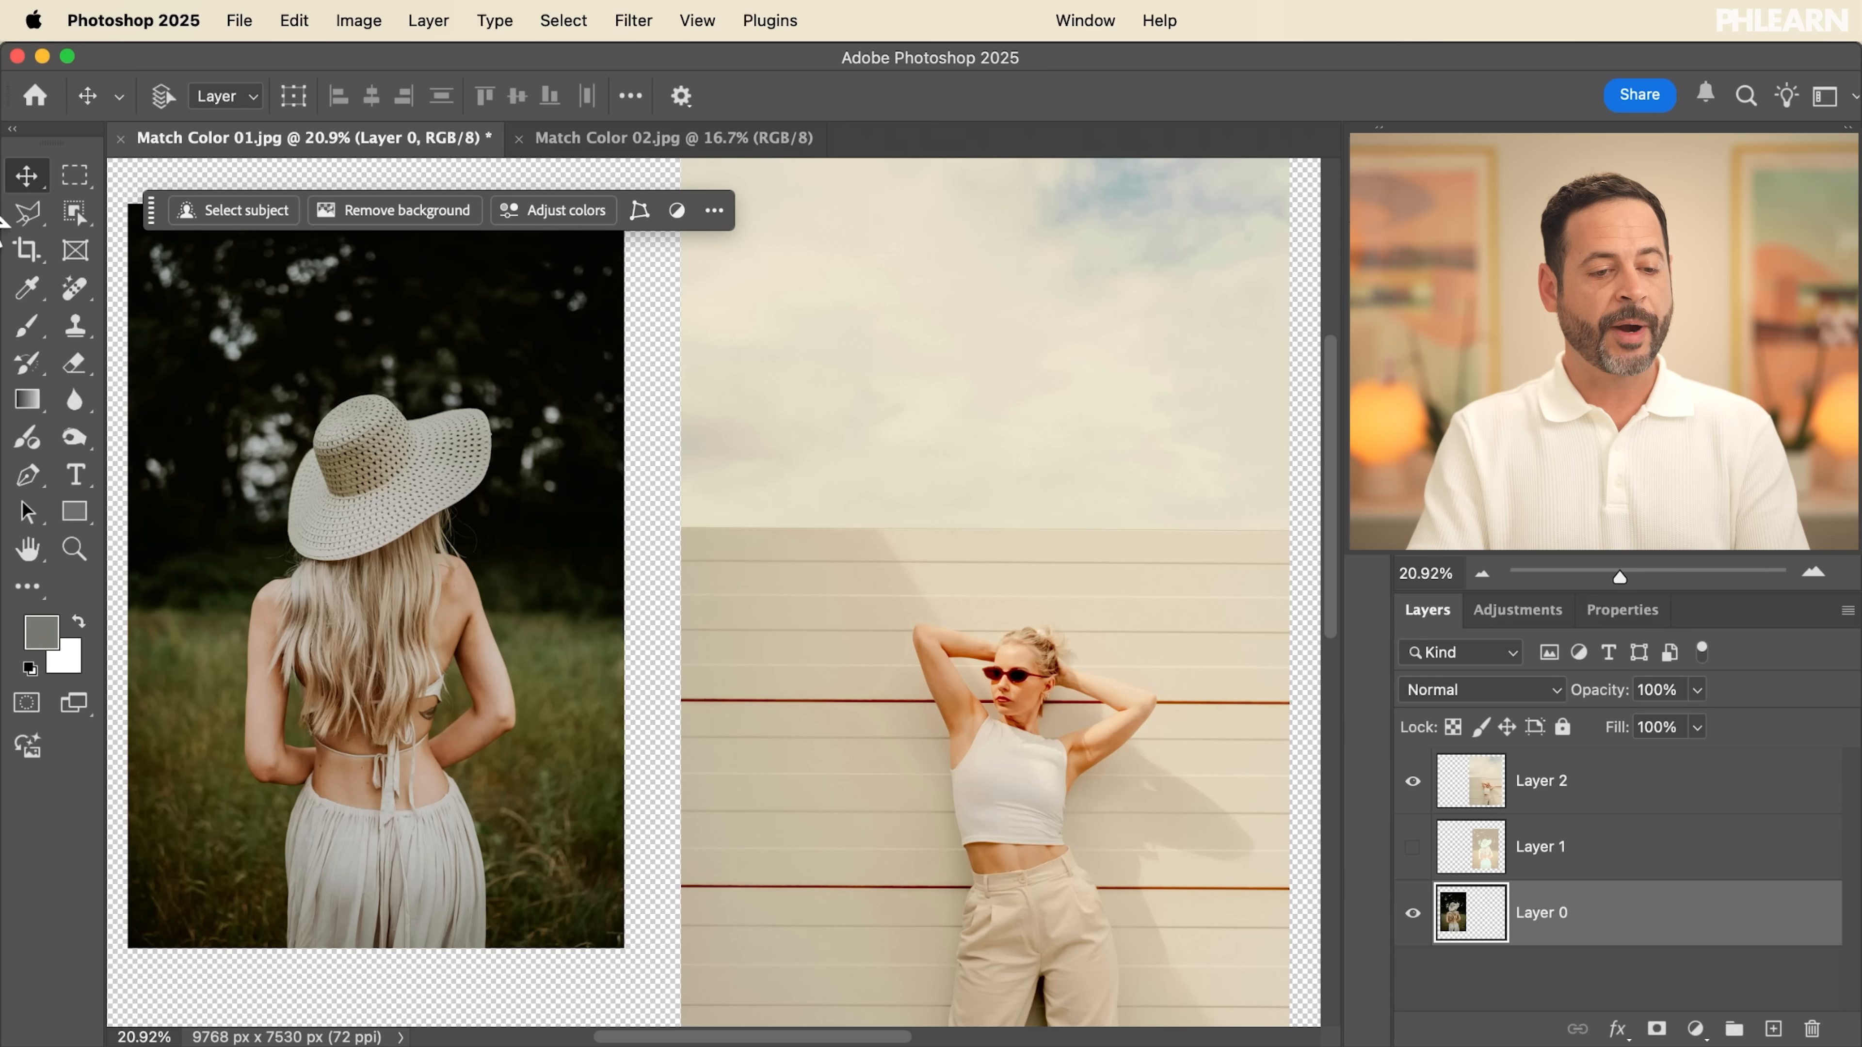
pyautogui.click(28, 288)
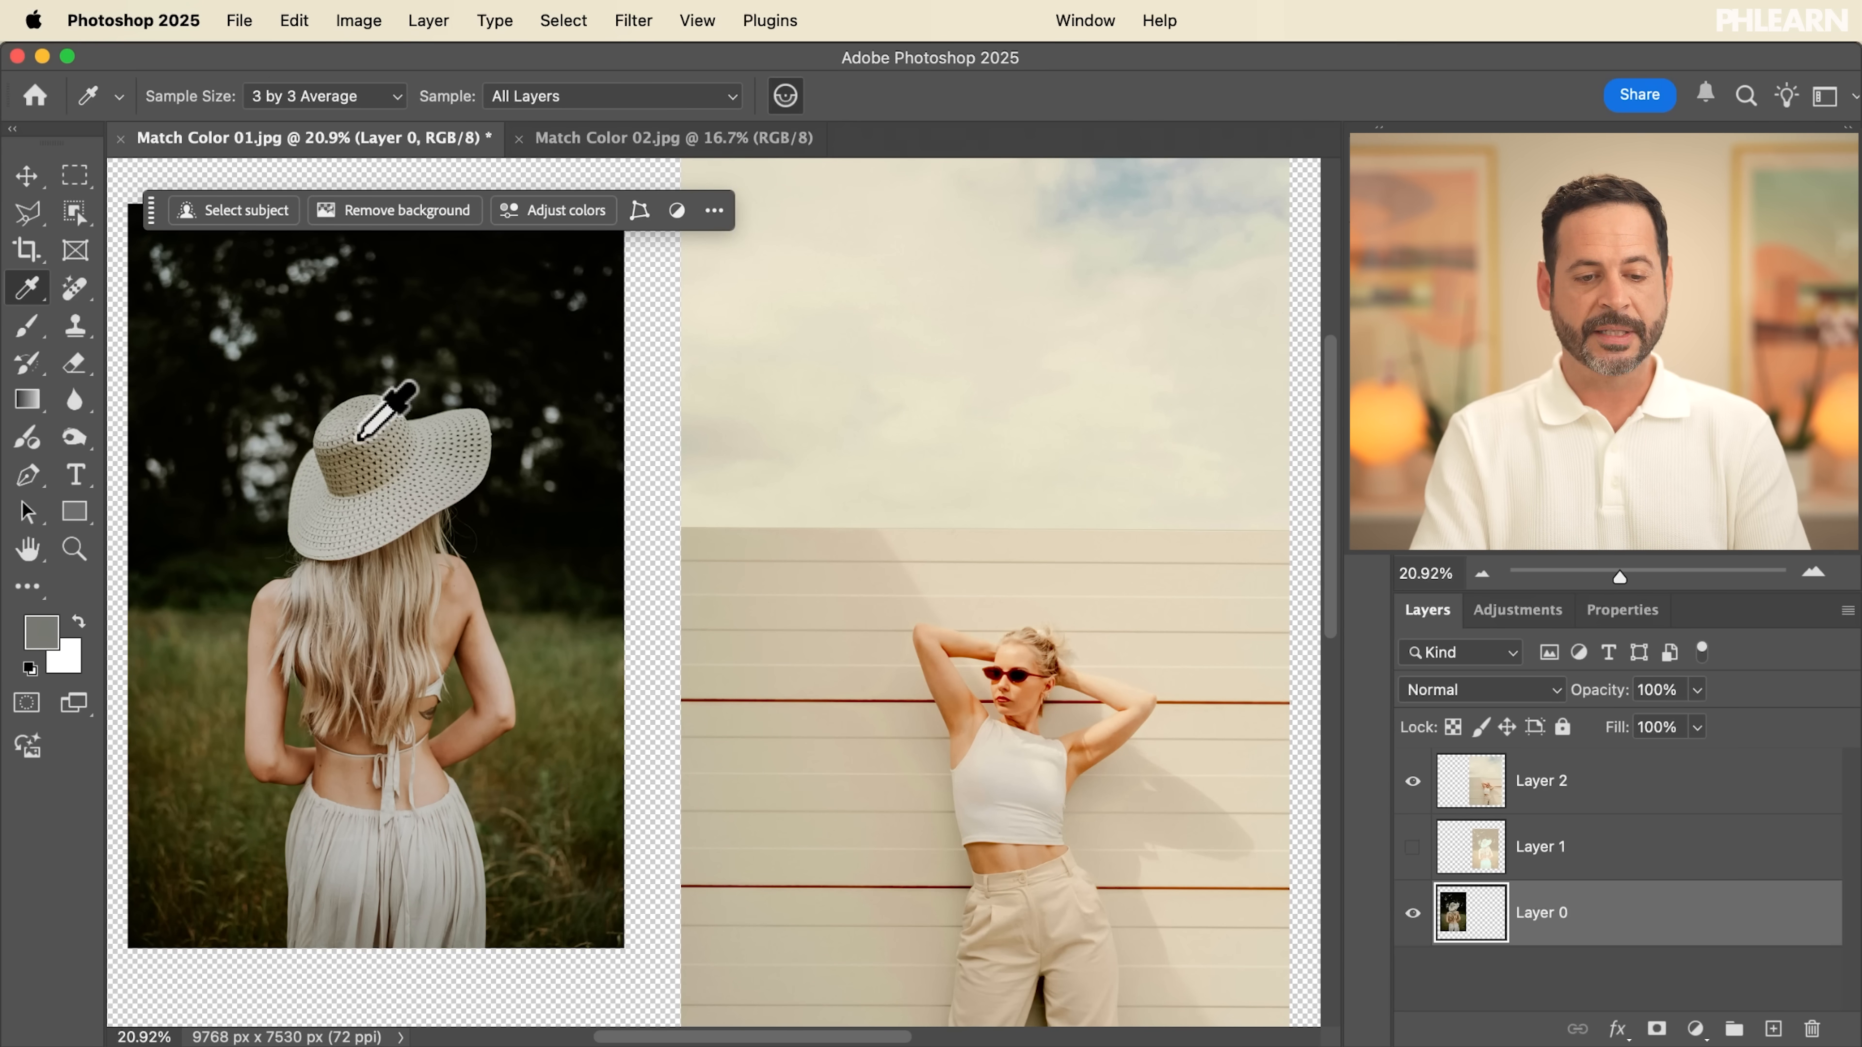
pyautogui.moveTo(996, 492); pyautogui.dragTo(980, 451)
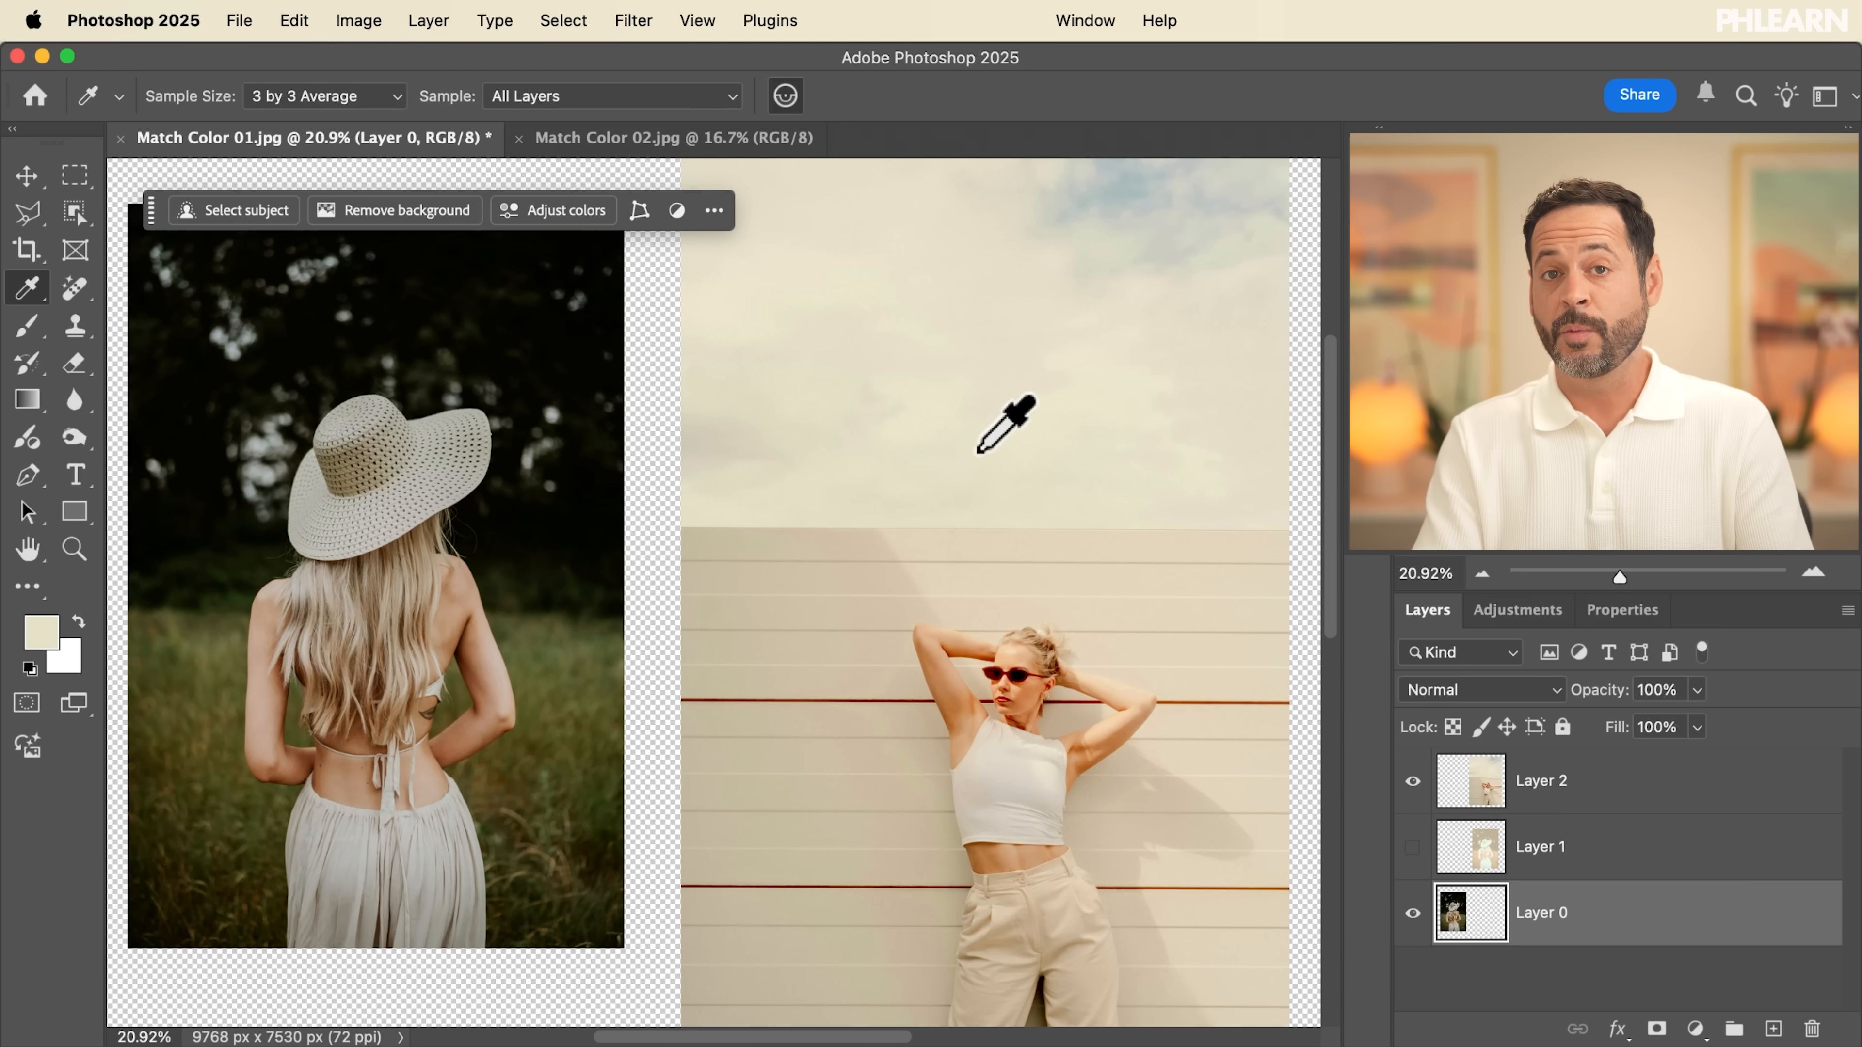
# Step: Sample the cream tone of the clouds in the wall photo and examine it in the foreground Color Picker
pyautogui.click(979, 451)
pyautogui.click(46, 634)
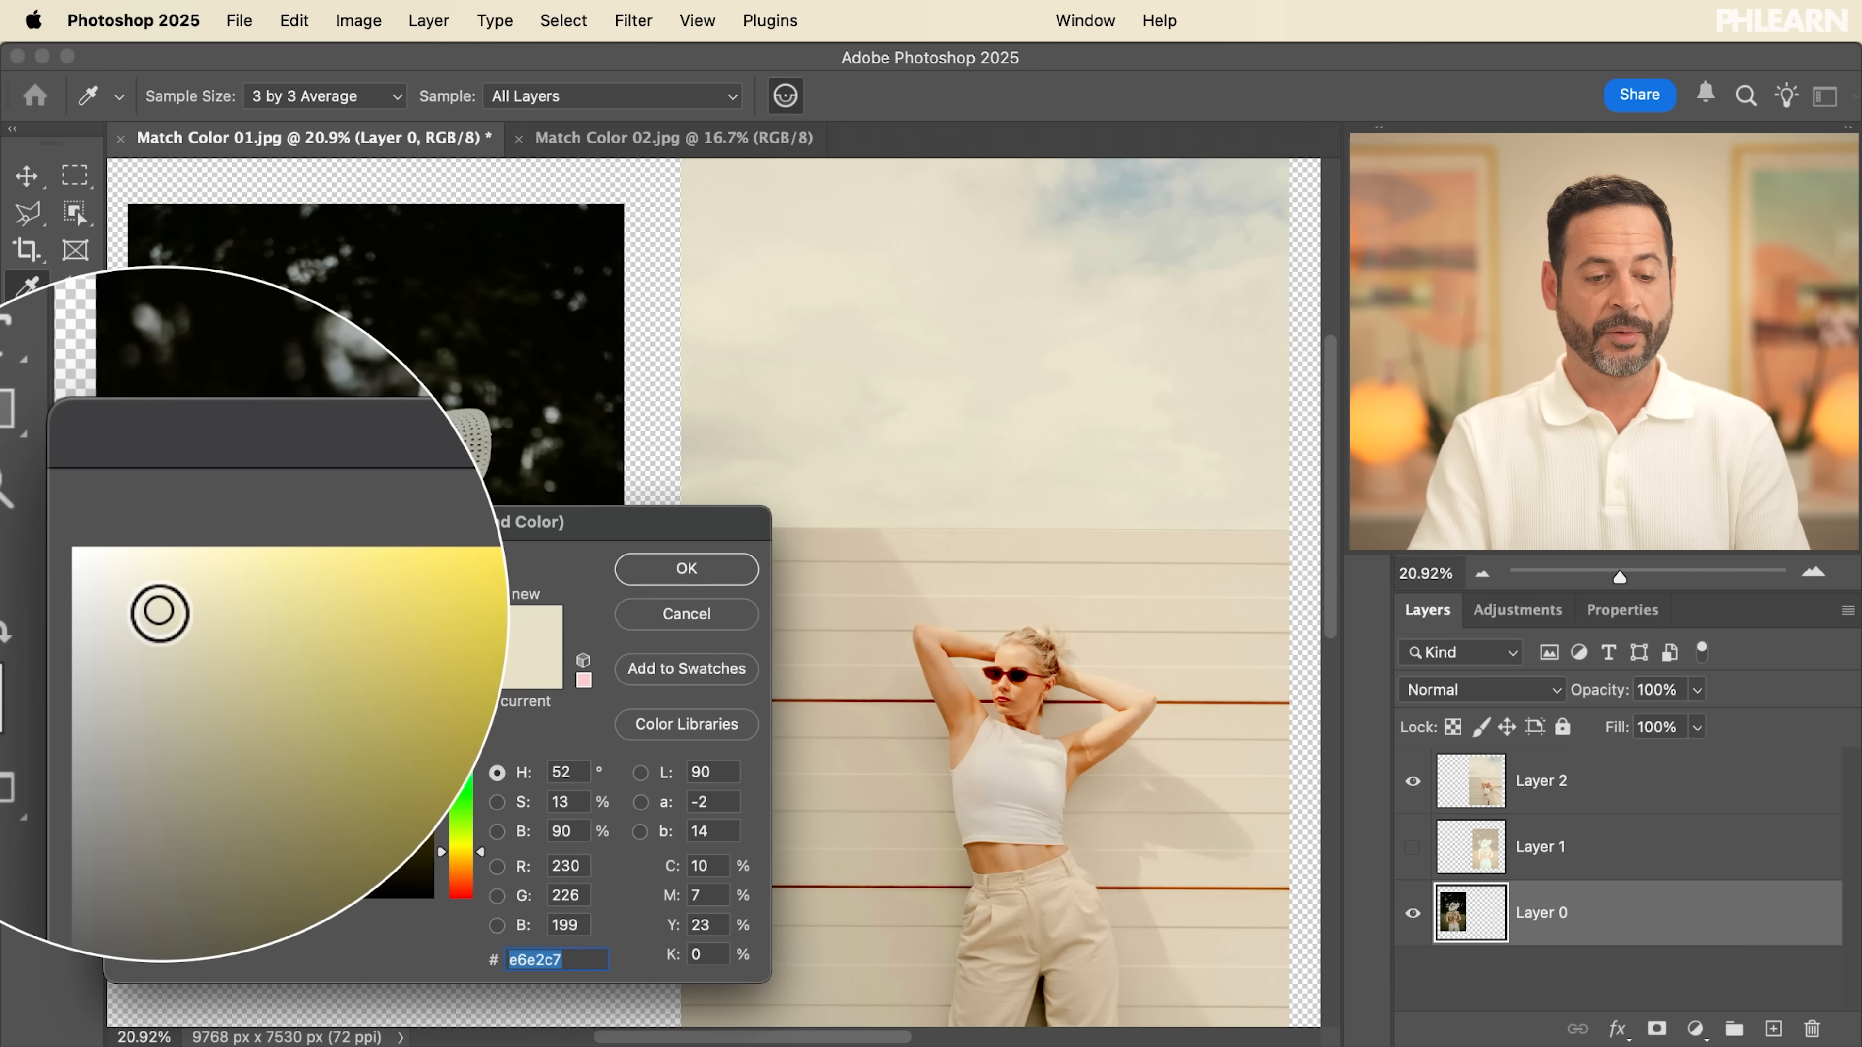
pyautogui.moveTo(162, 586)
pyautogui.mouseDown()
pyautogui.moveTo(130, 557)
pyautogui.moveTo(156, 606)
pyautogui.mouseUp()
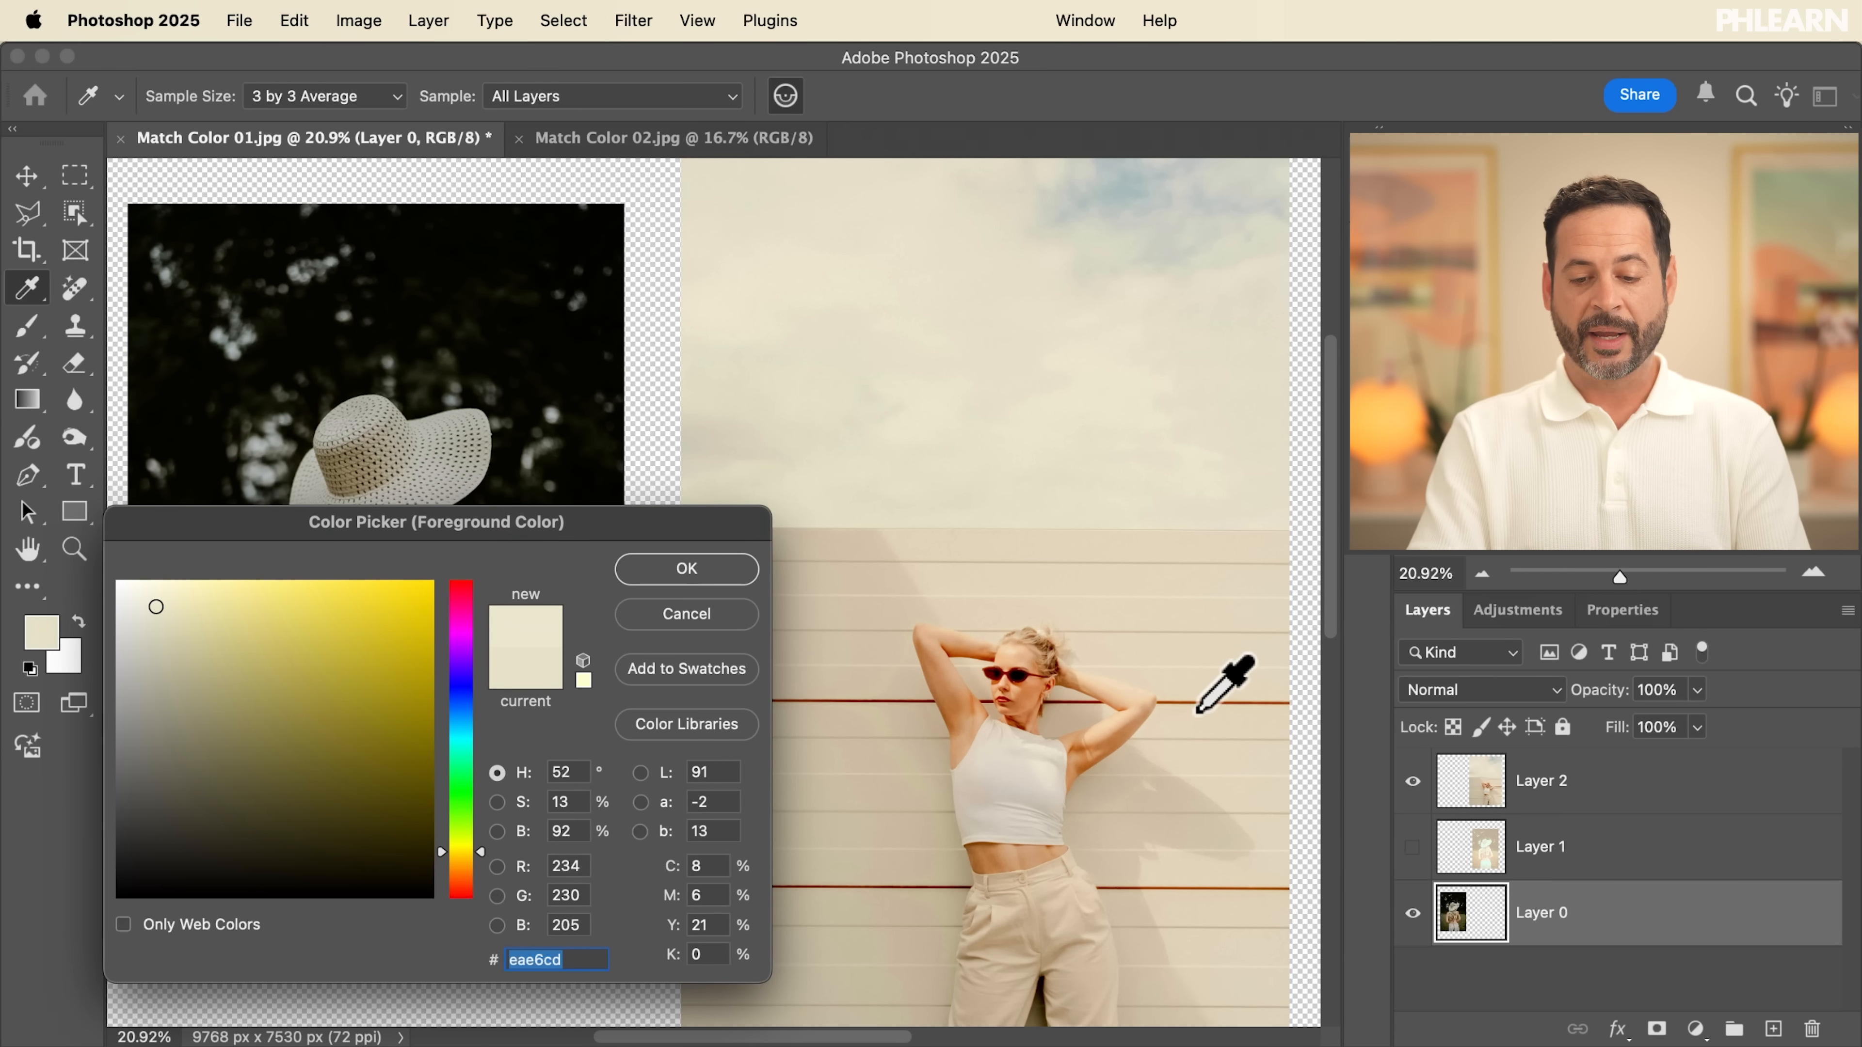
# Step: Sample the wall photo's shadow, red stripe, sunglasses, arm skin and sunlit wall to compare their hue and brightness in the Color Picker
pyautogui.click(1198, 711)
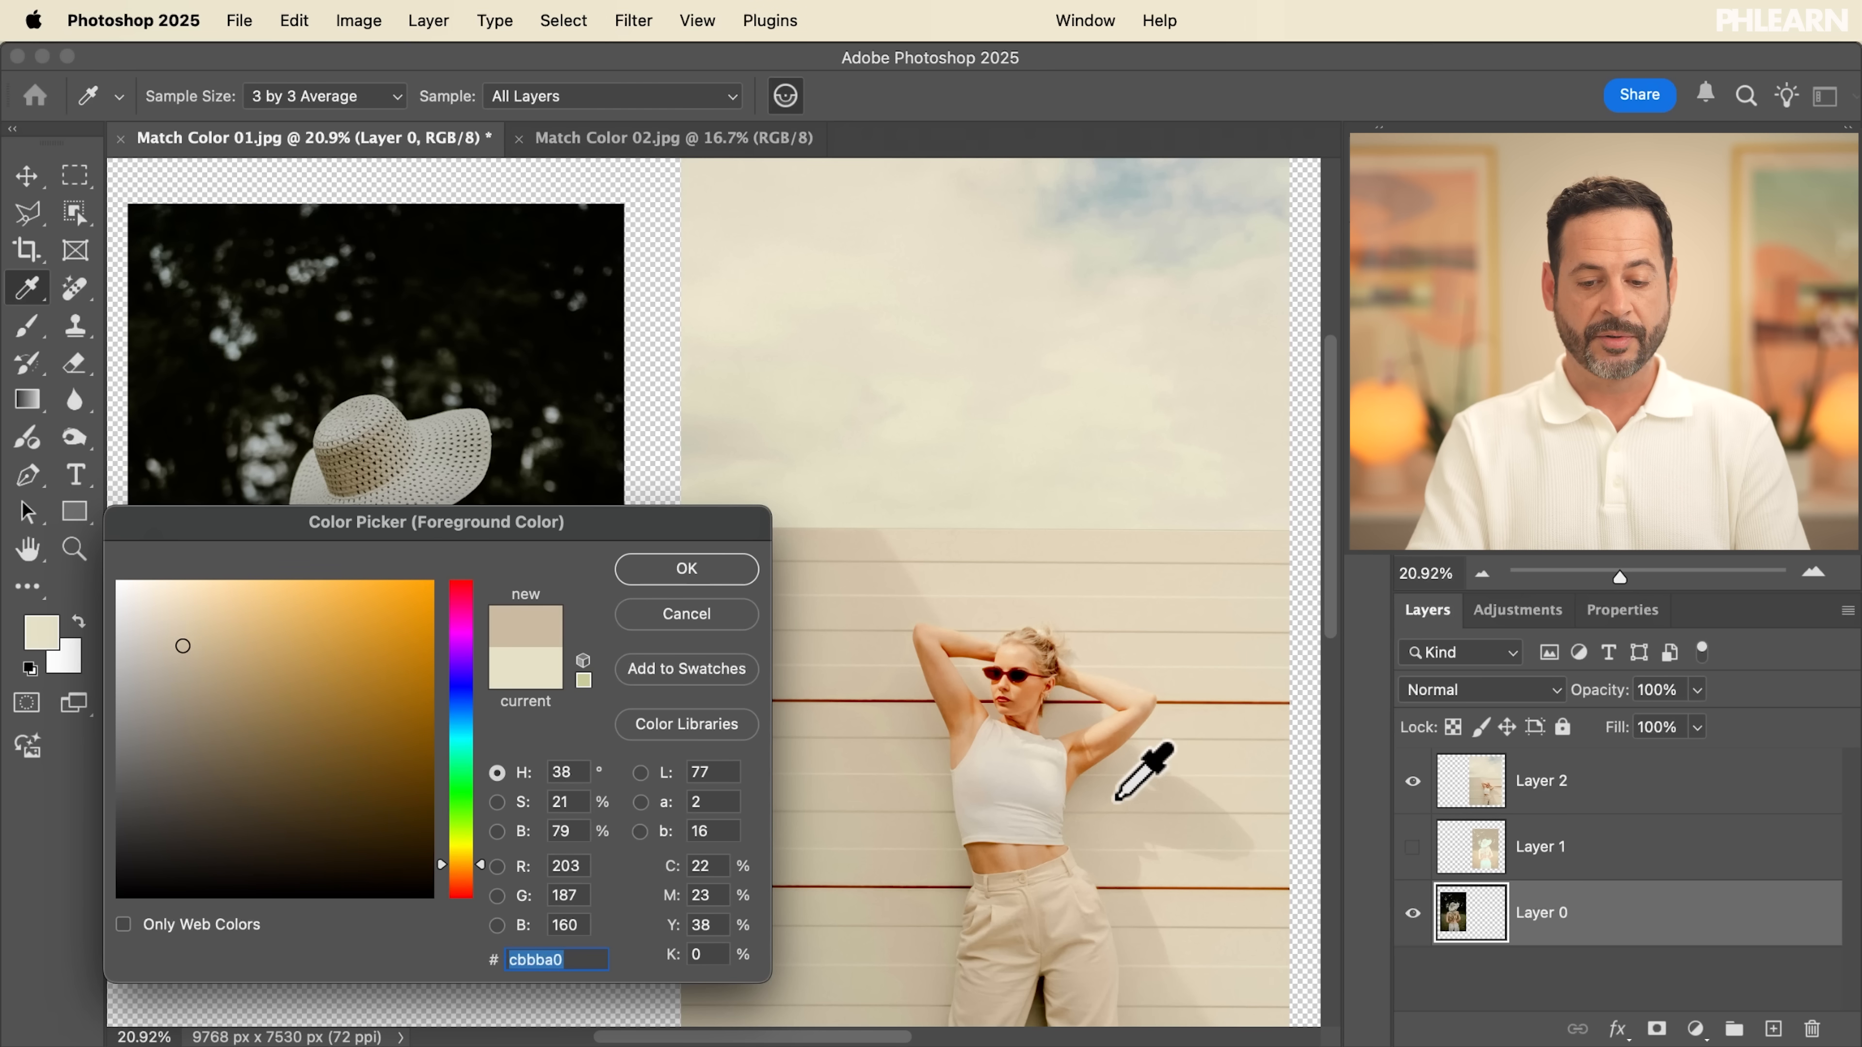
pyautogui.click(1108, 888)
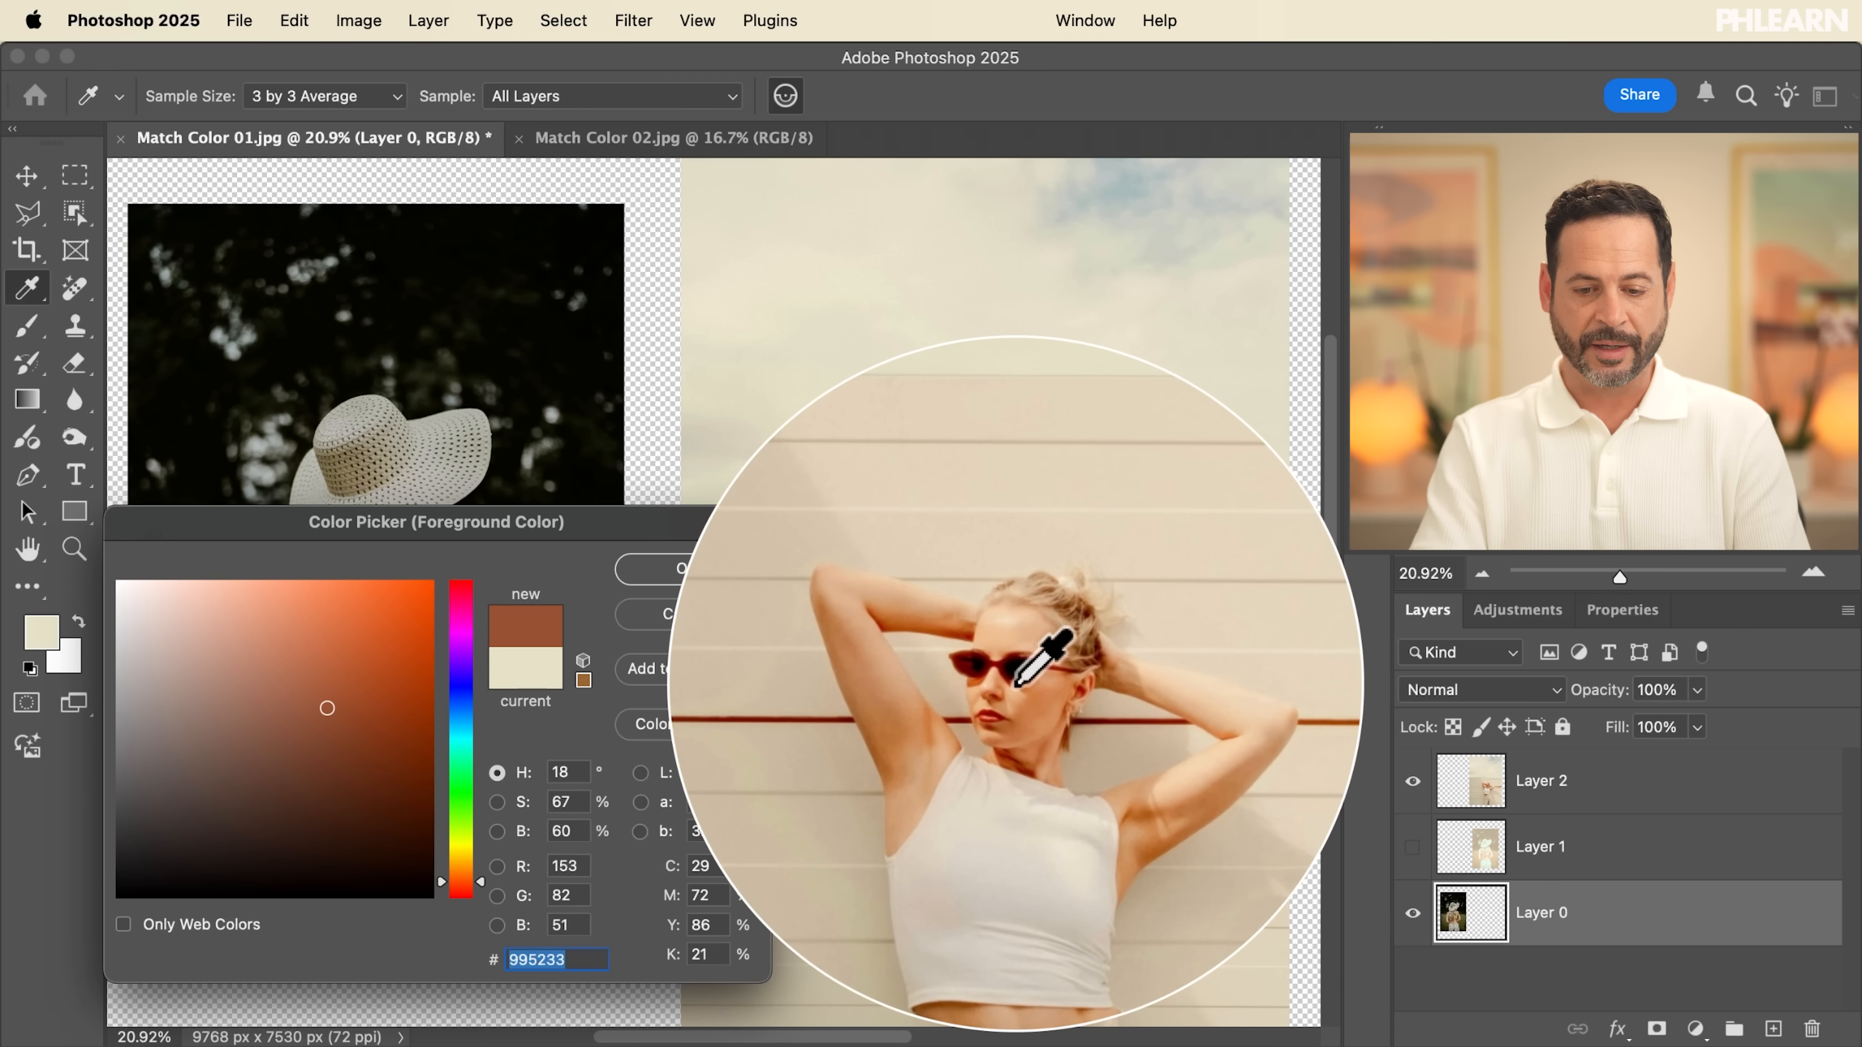
pyautogui.click(991, 673)
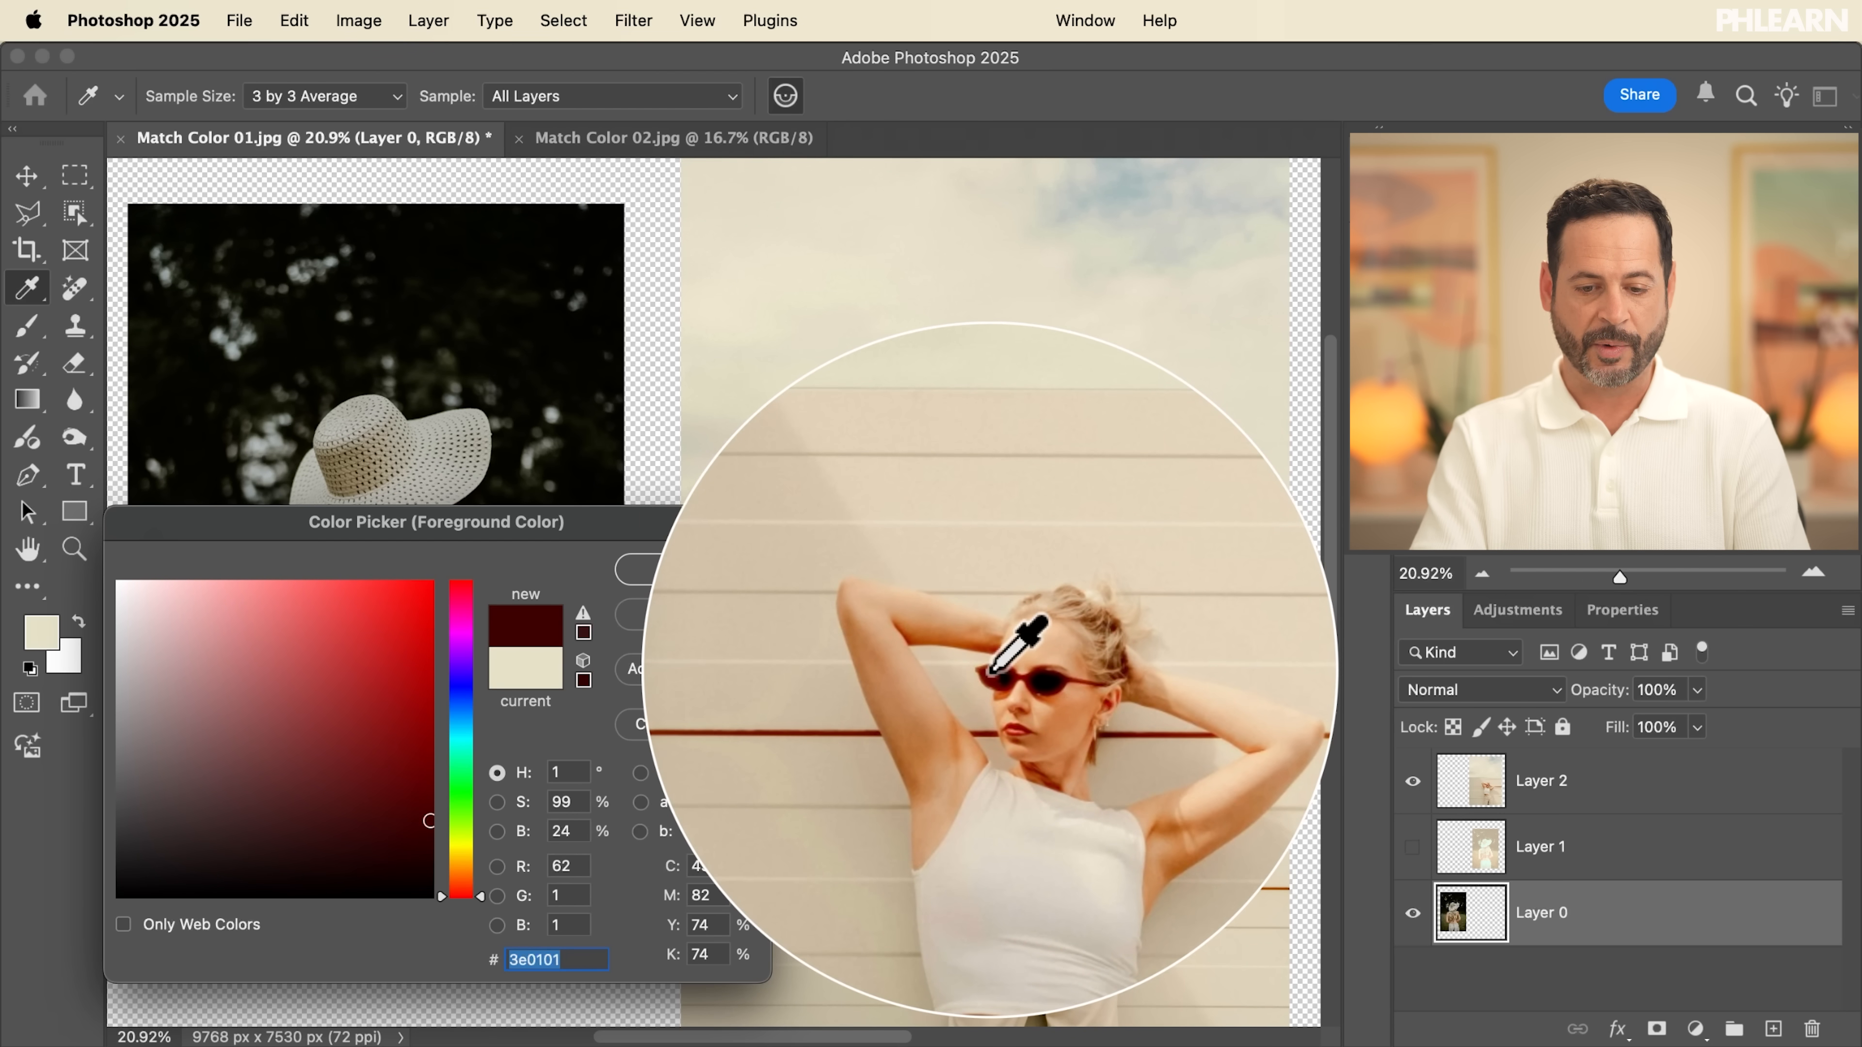
pyautogui.click(957, 717)
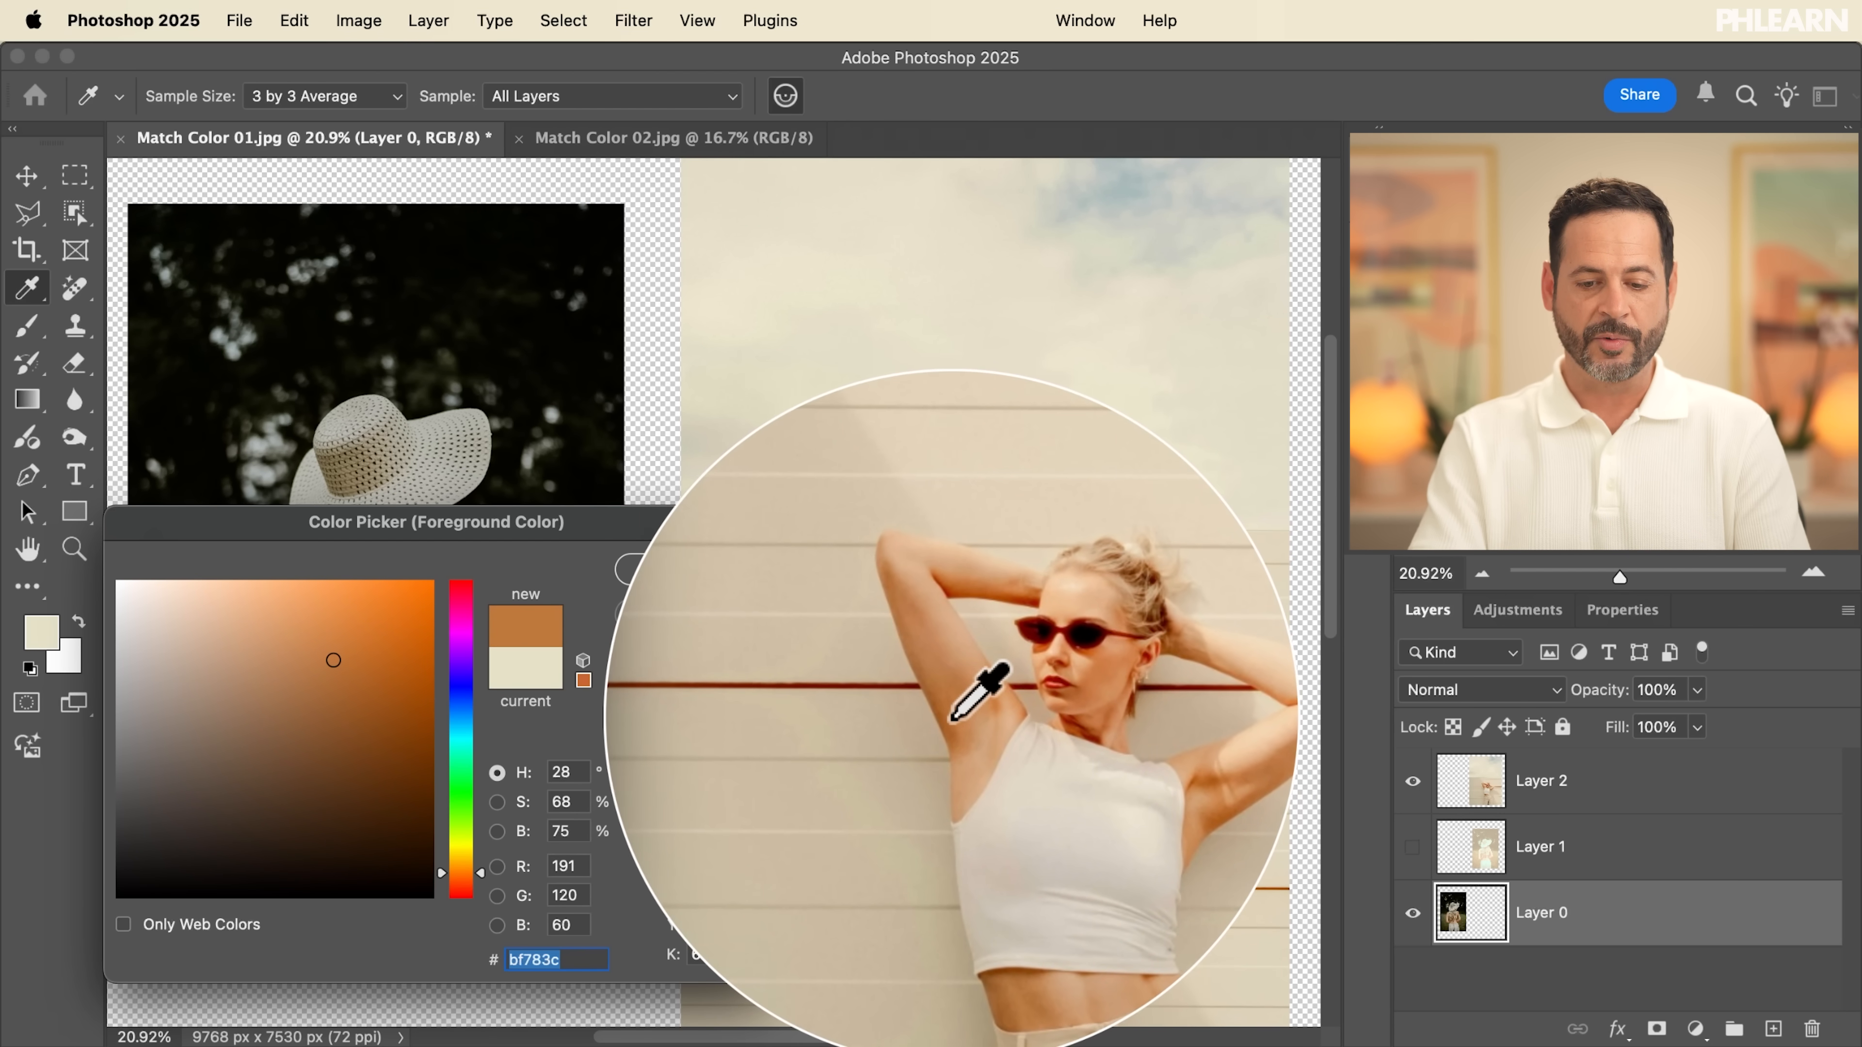
pyautogui.click(893, 782)
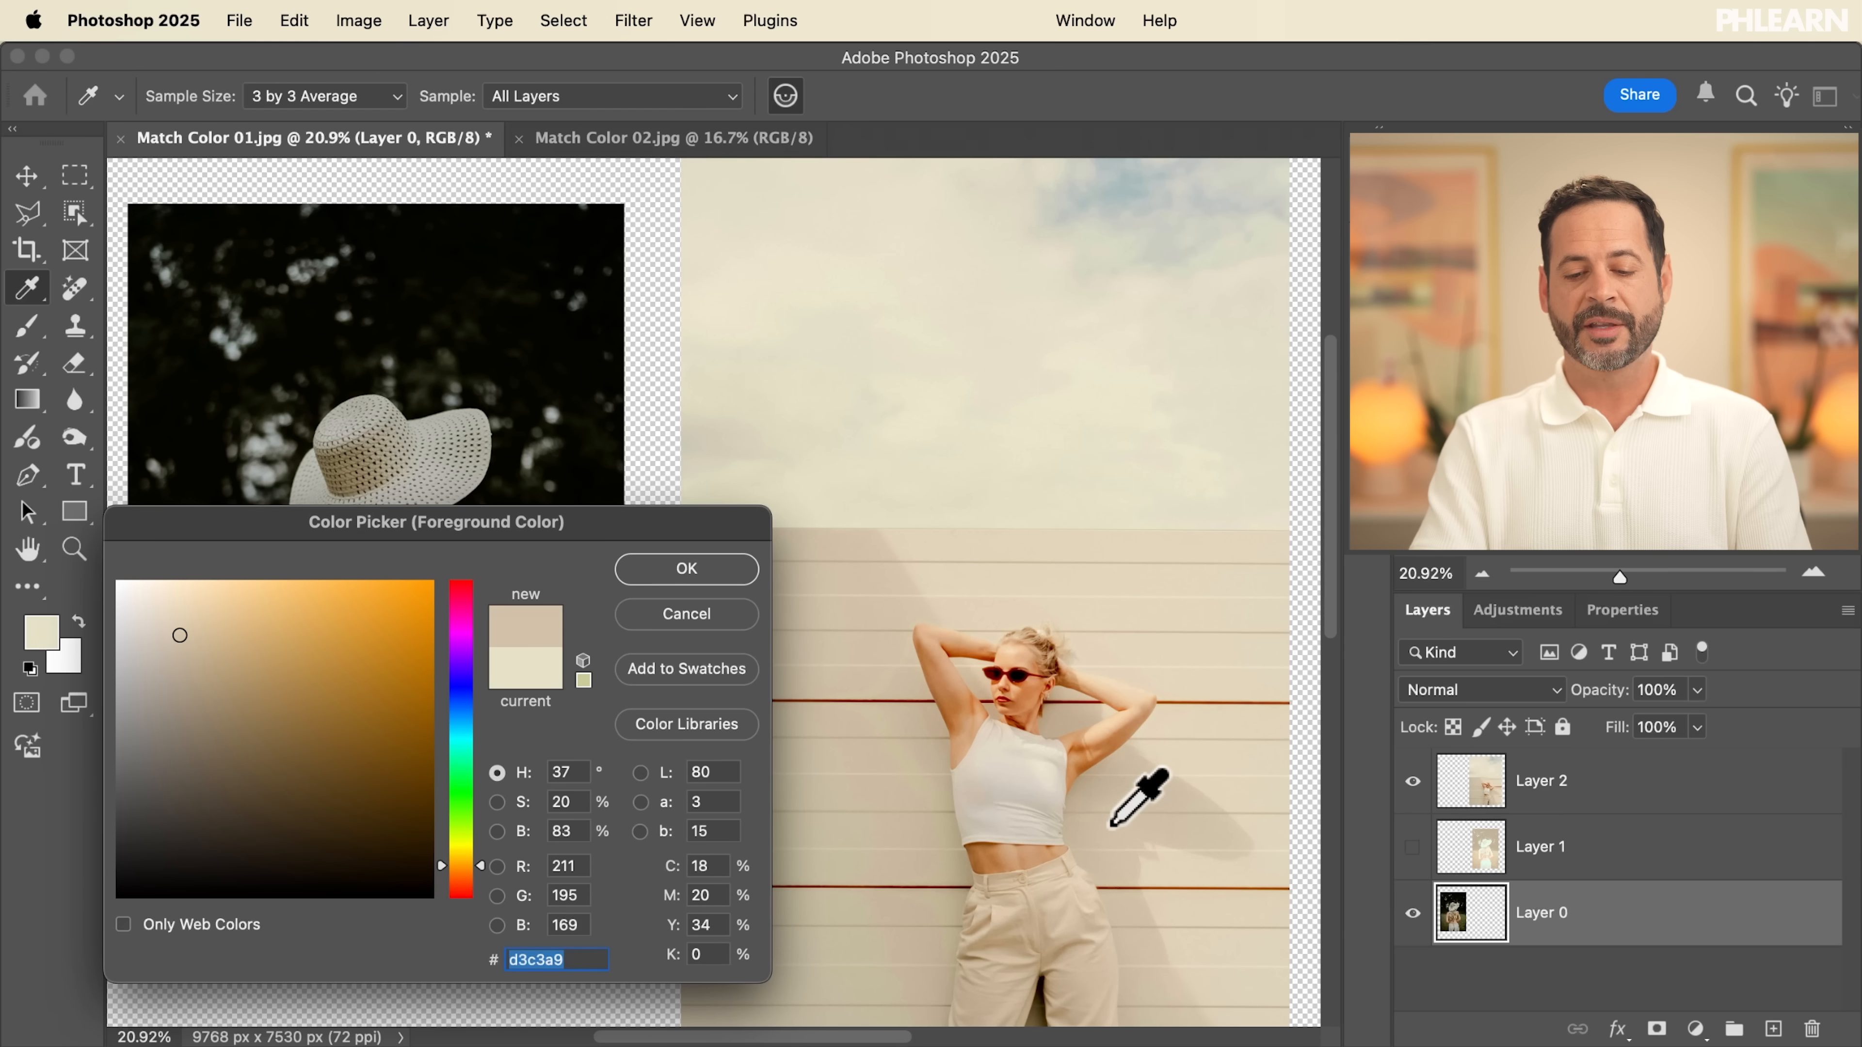
pyautogui.click(1115, 818)
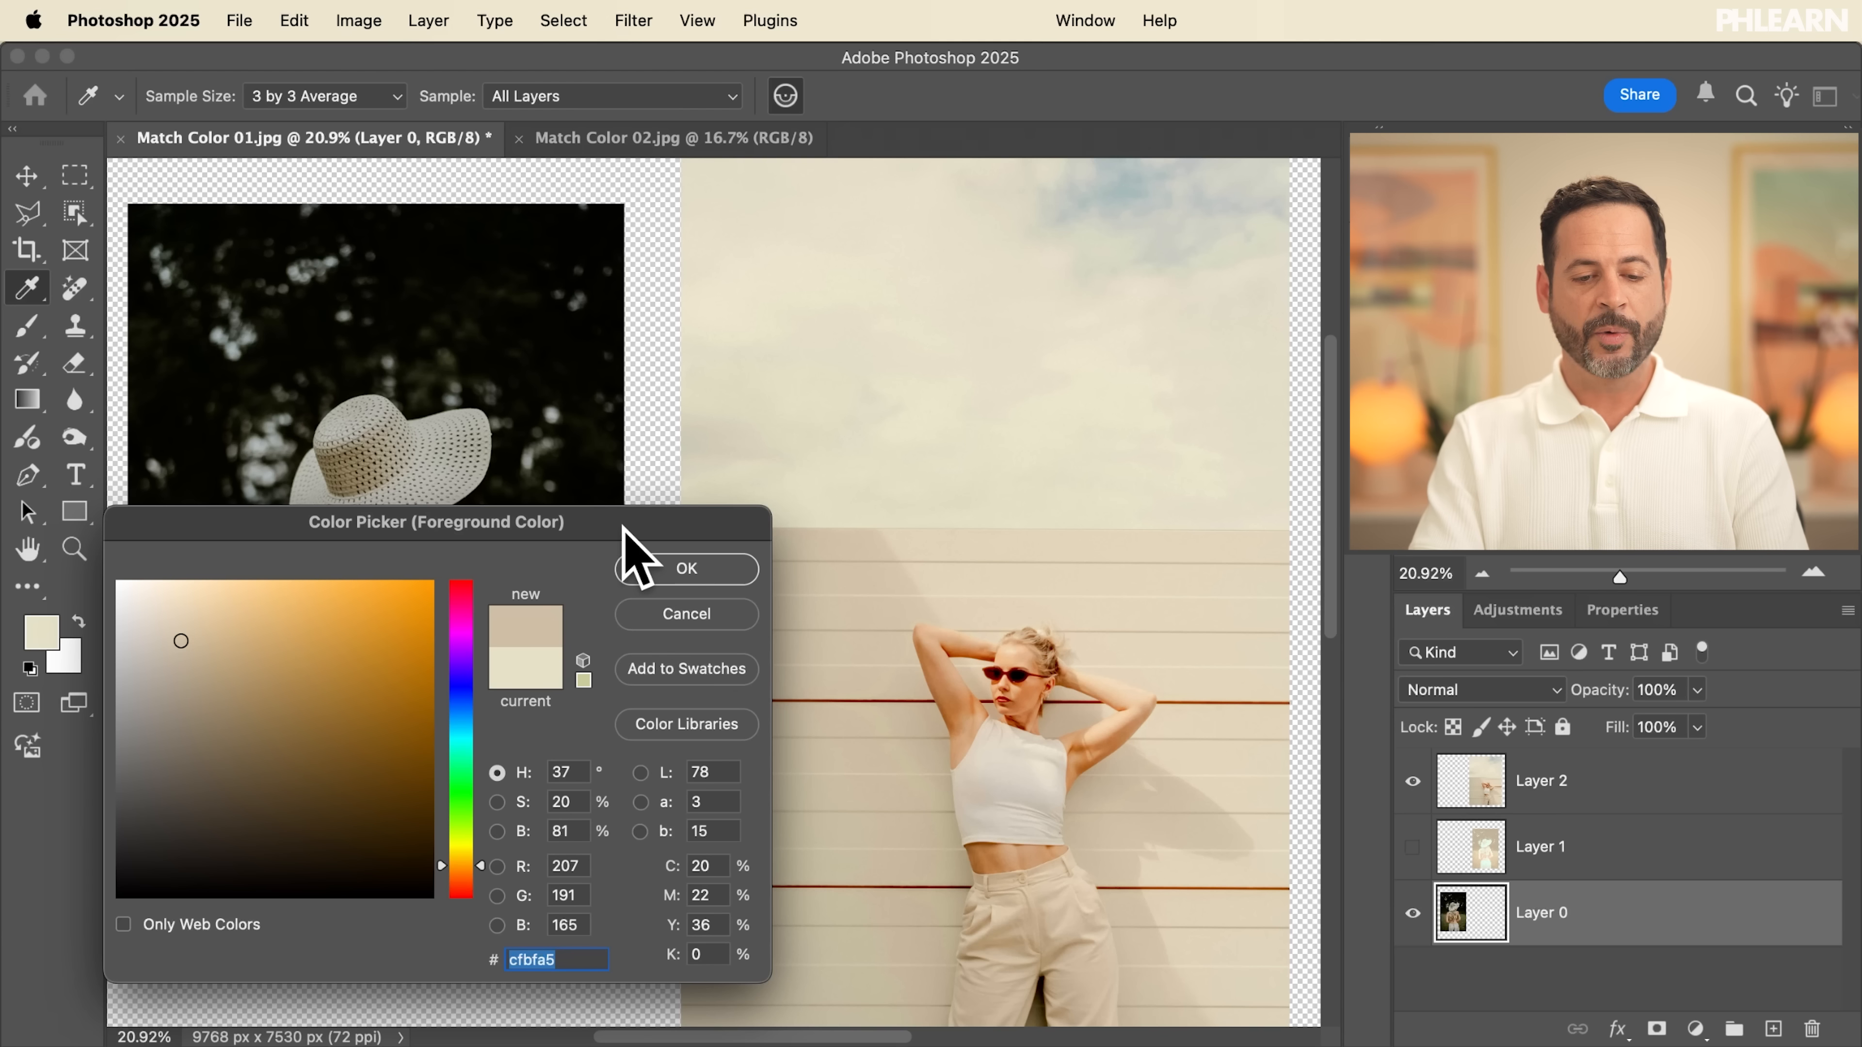
# Step: Move the Color Picker off the hat photo, sample its hat, dark background and dress for comparison, and discard the picked color
pyautogui.moveTo(623, 526); pyautogui.dragTo(1153, 372)
pyautogui.moveTo(392, 491); pyautogui.dragTo(412, 506)
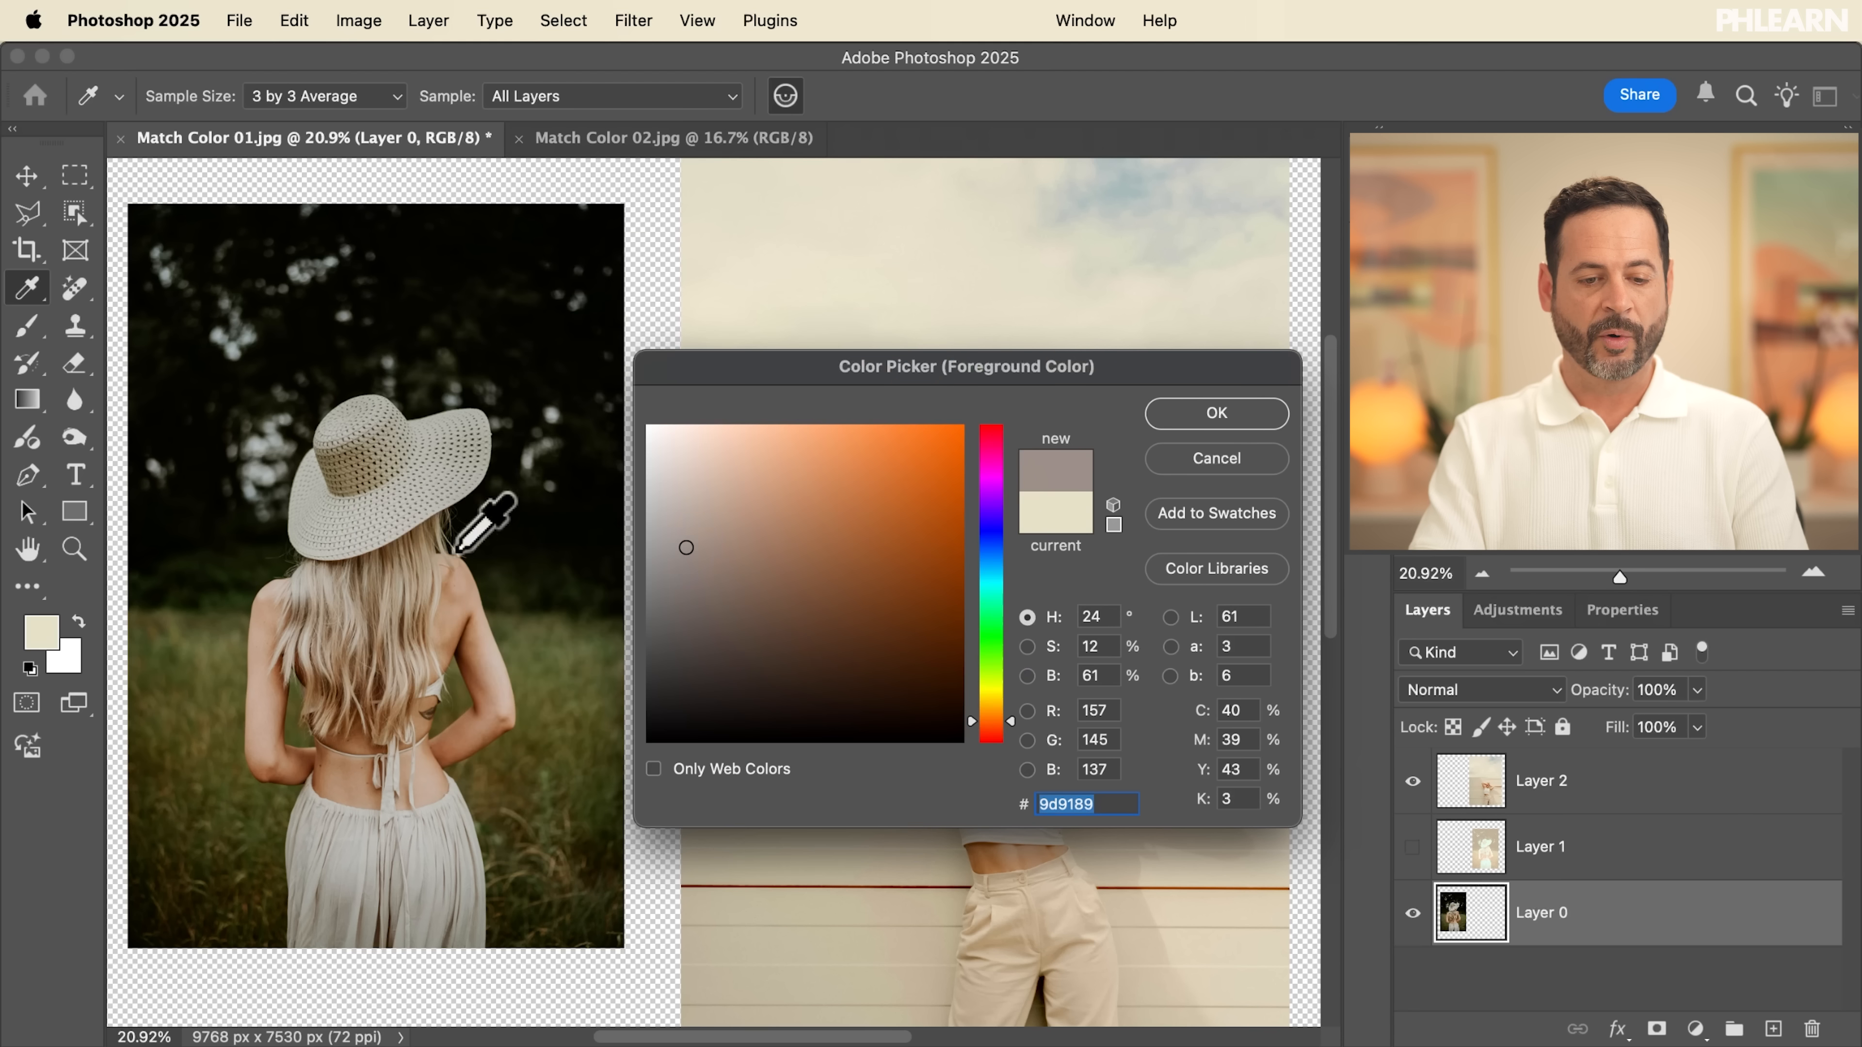
pyautogui.click(370, 508)
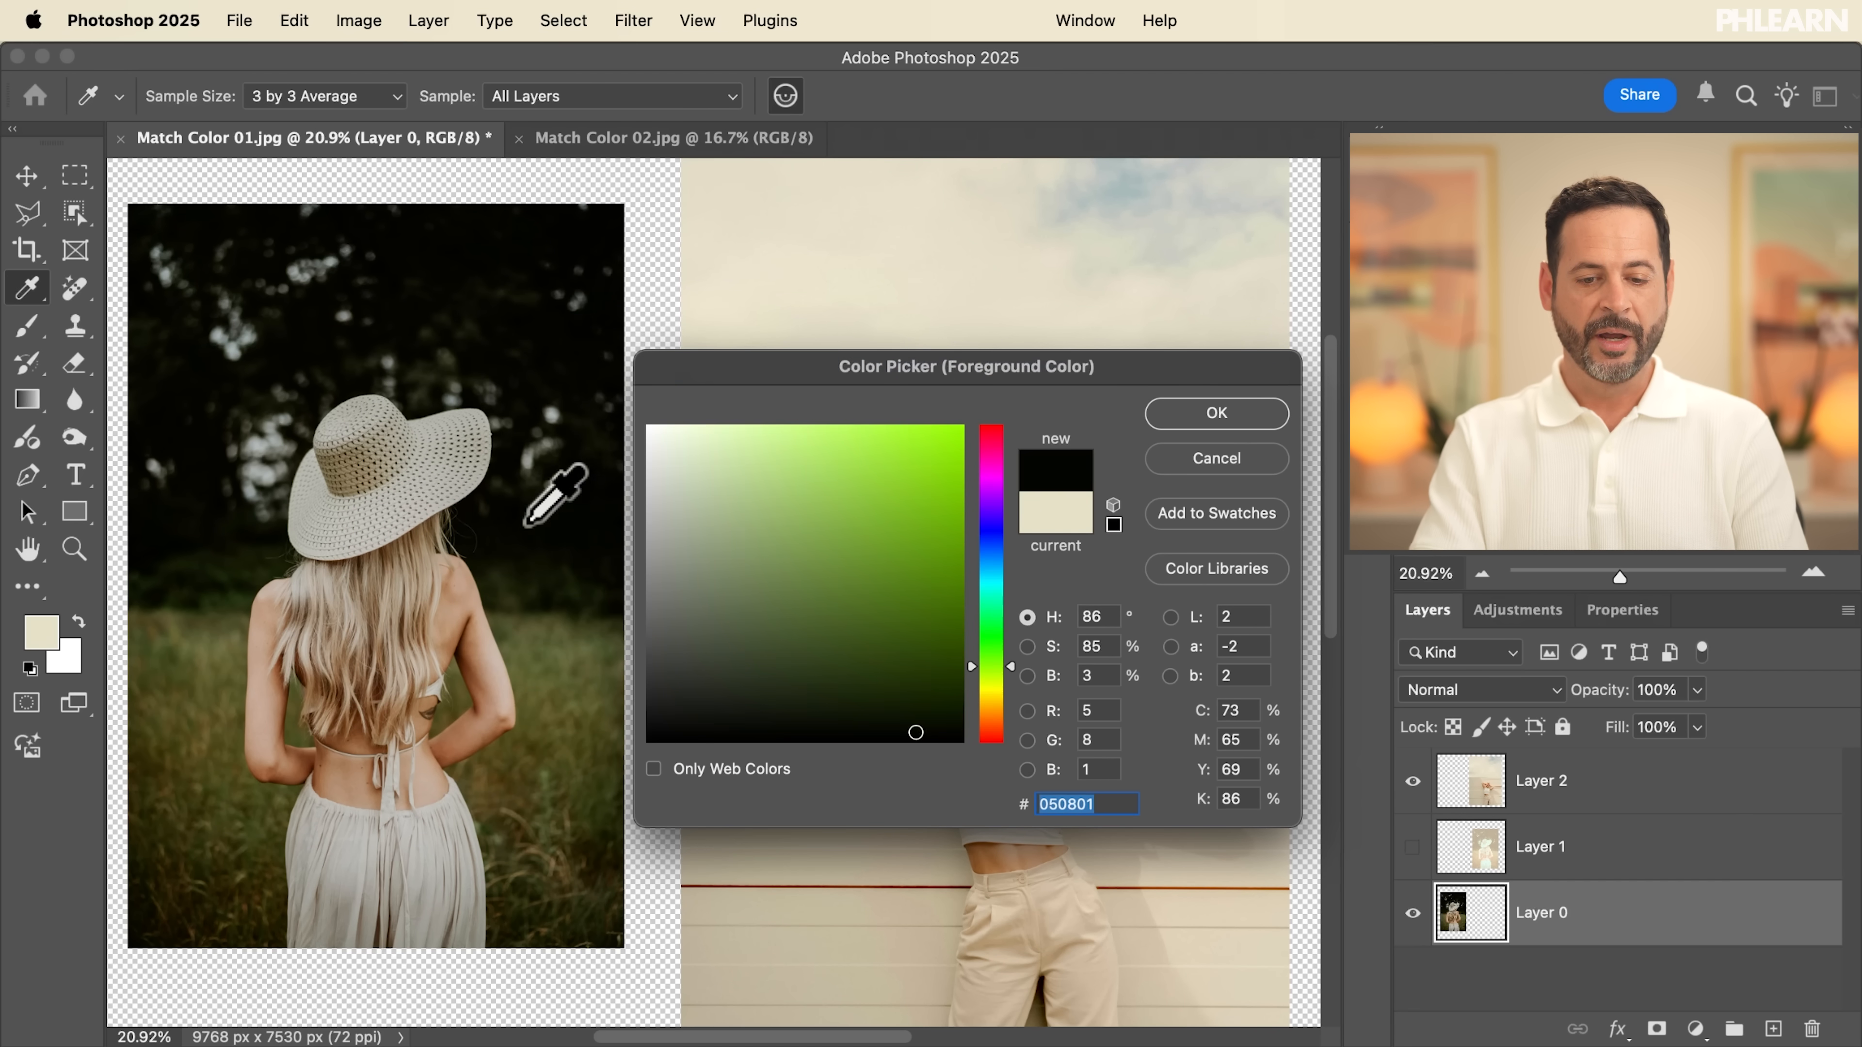
pyautogui.moveTo(517, 581); pyautogui.dragTo(405, 842)
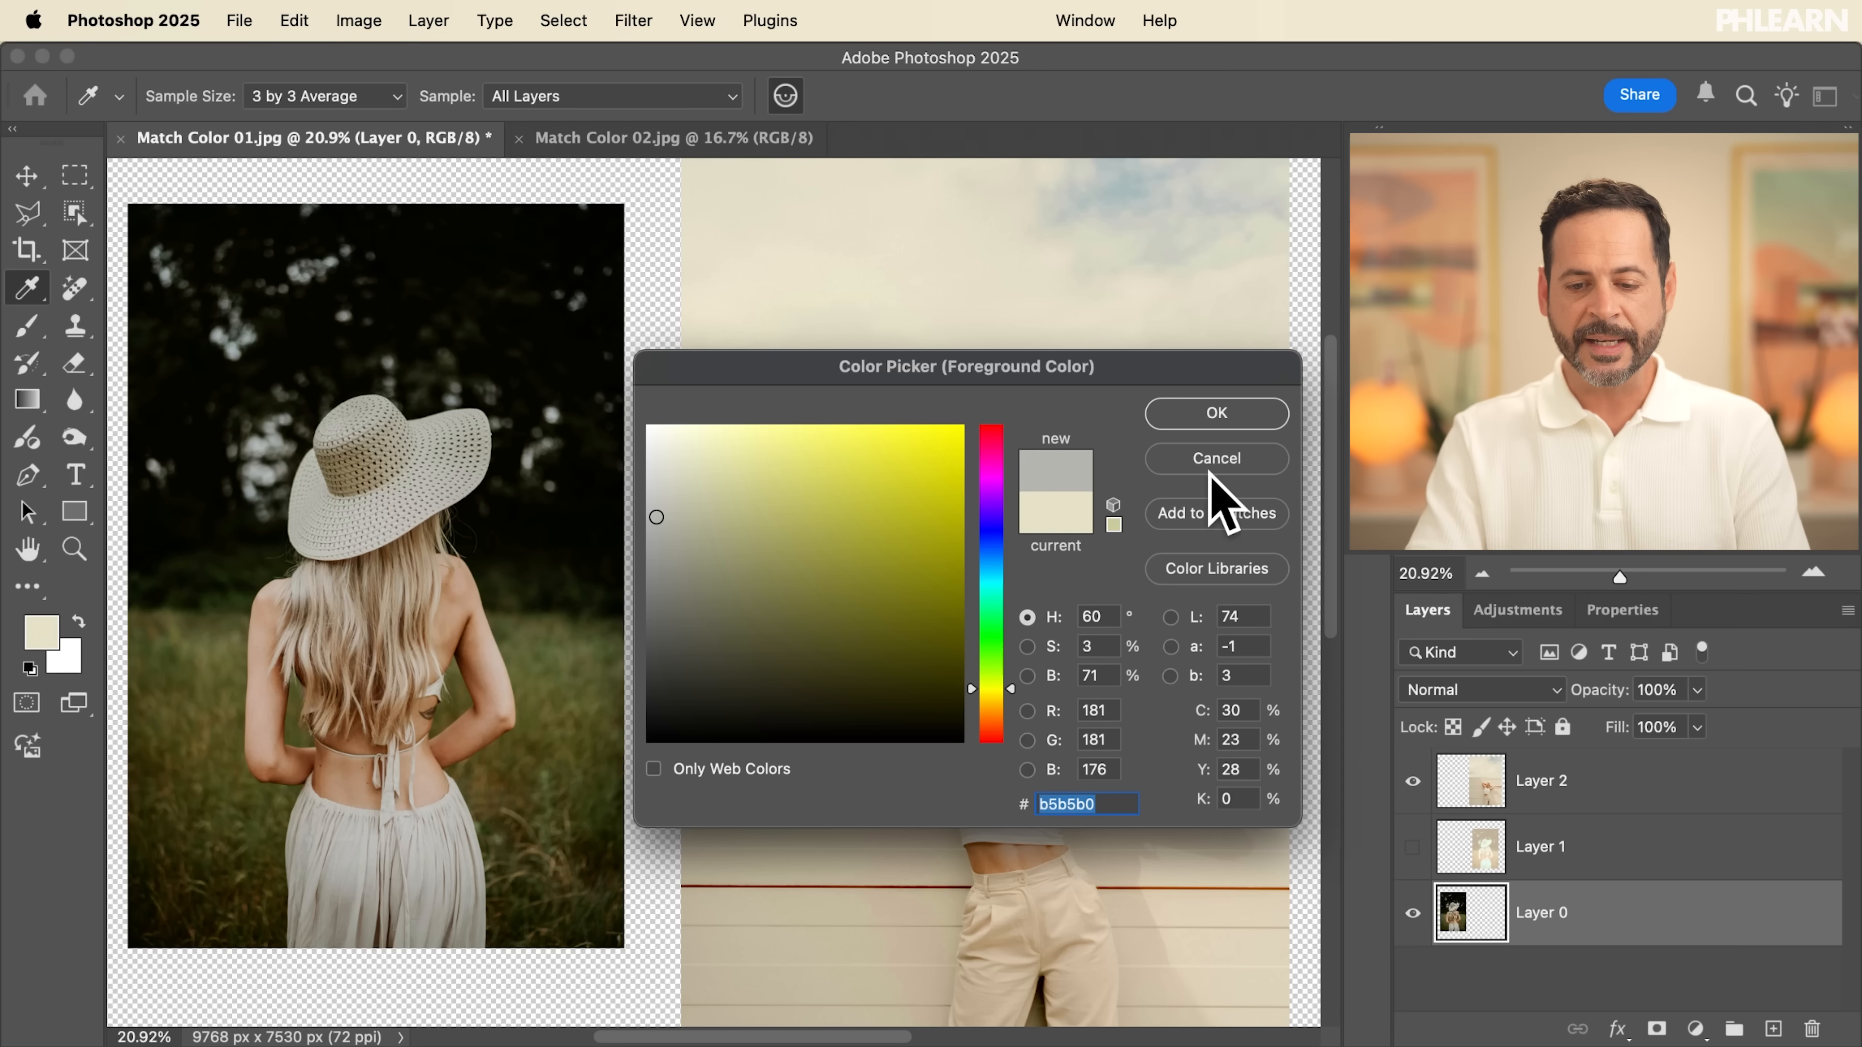
pyautogui.click(1214, 461)
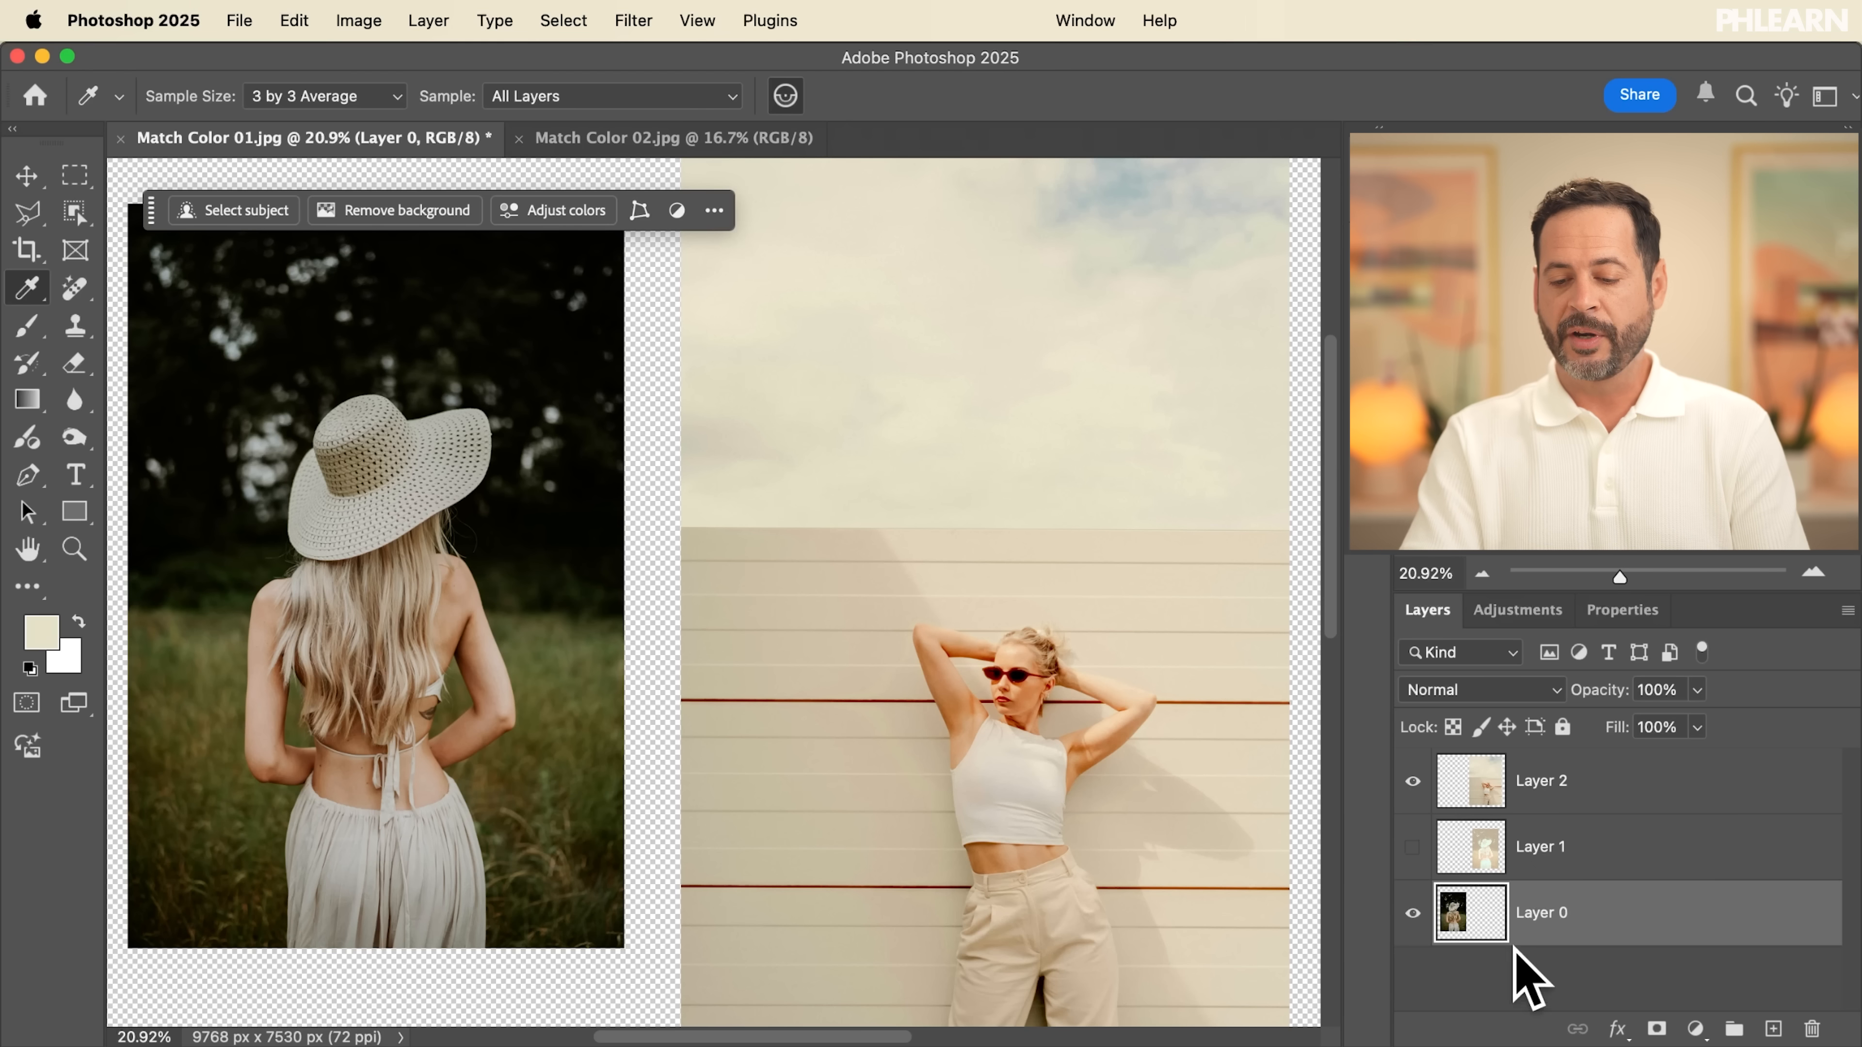
# Step: Hide the contextual task bar that covers the hat photo
pyautogui.click(1412, 913)
pyautogui.click(1413, 912)
pyautogui.click(1413, 913)
pyautogui.click(1412, 913)
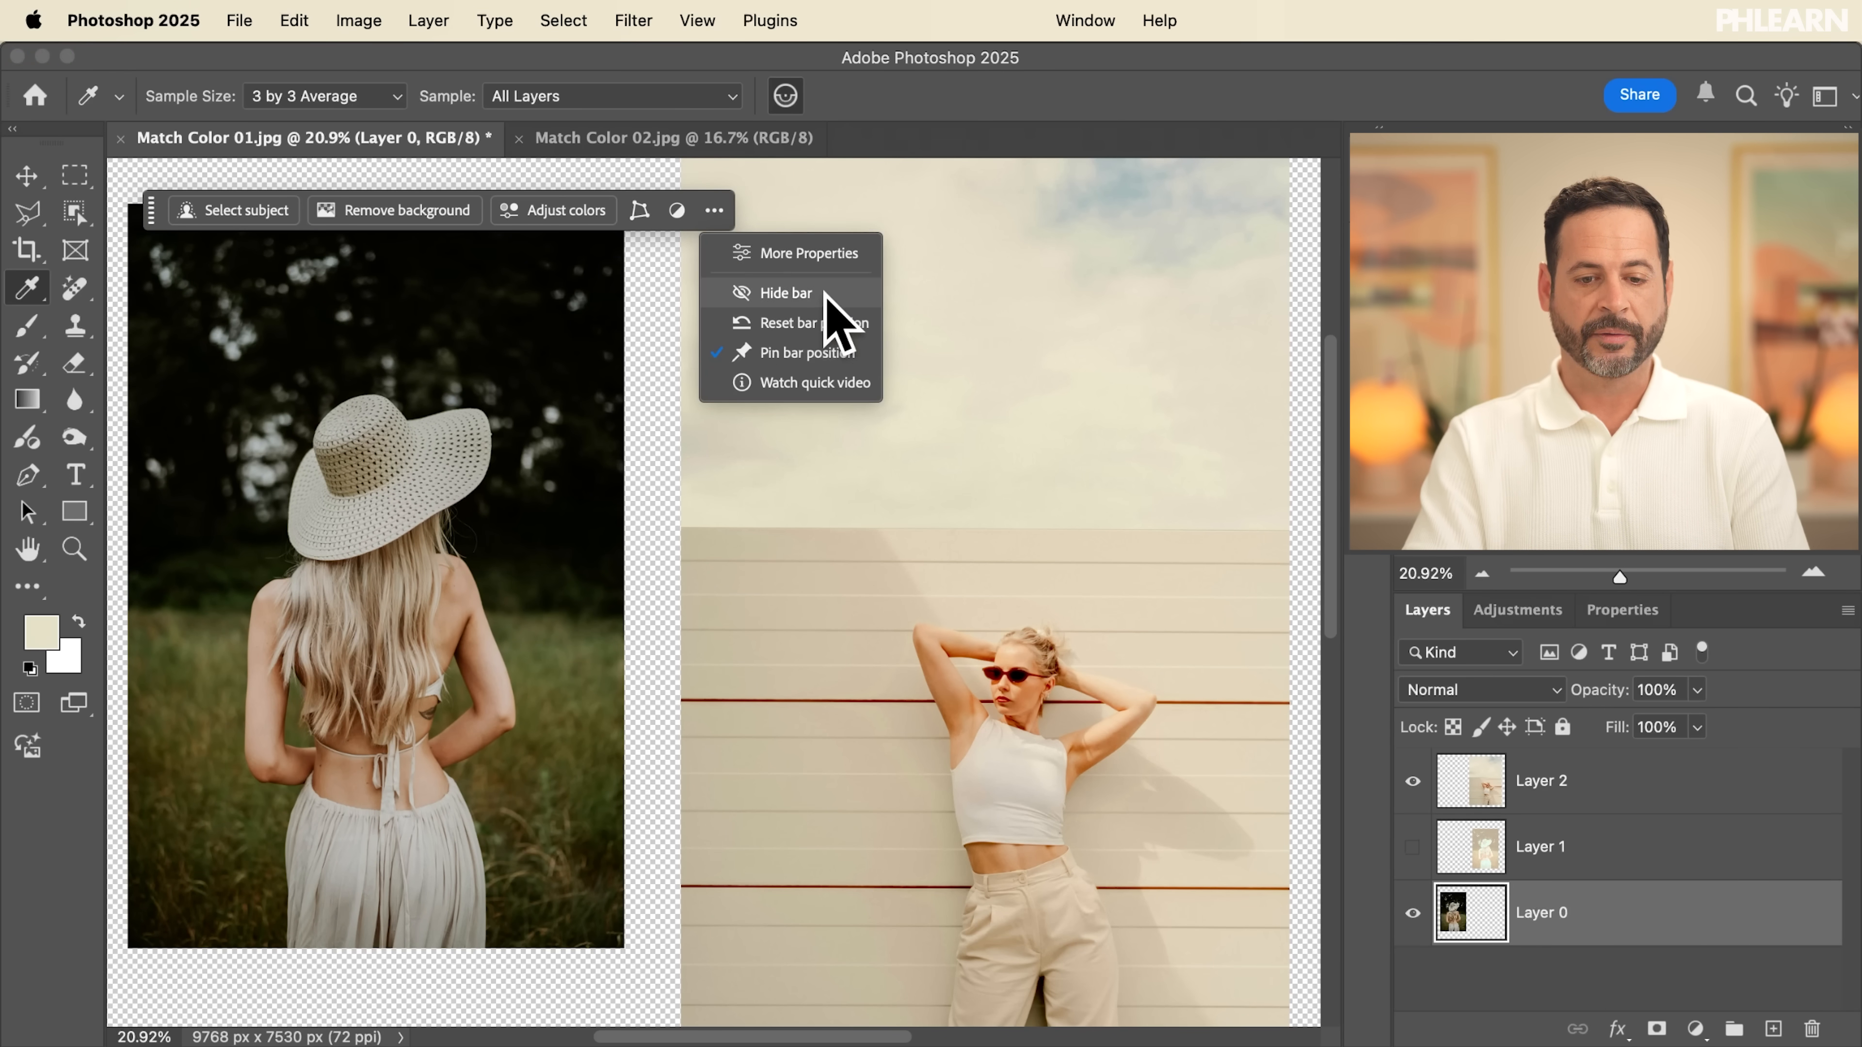
pyautogui.click(792, 293)
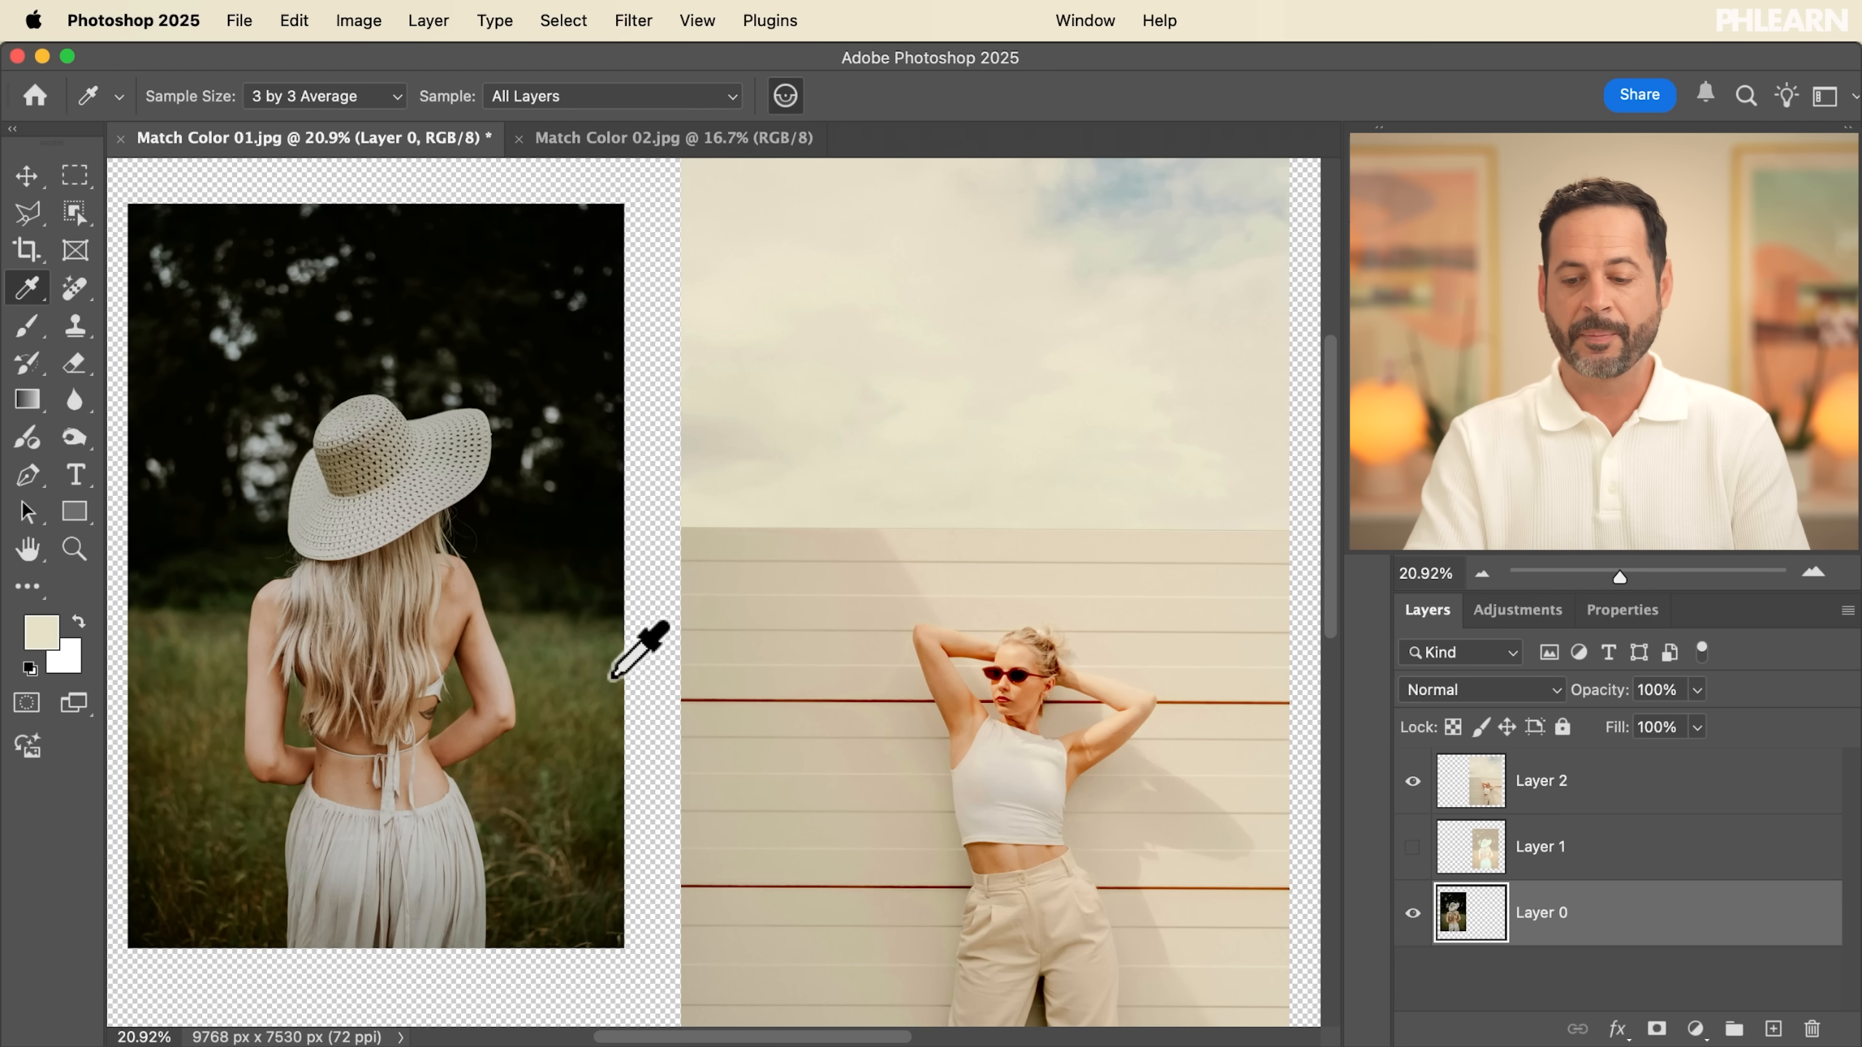
pyautogui.click(1413, 913)
pyautogui.click(1412, 913)
pyautogui.click(1413, 913)
pyautogui.click(1412, 913)
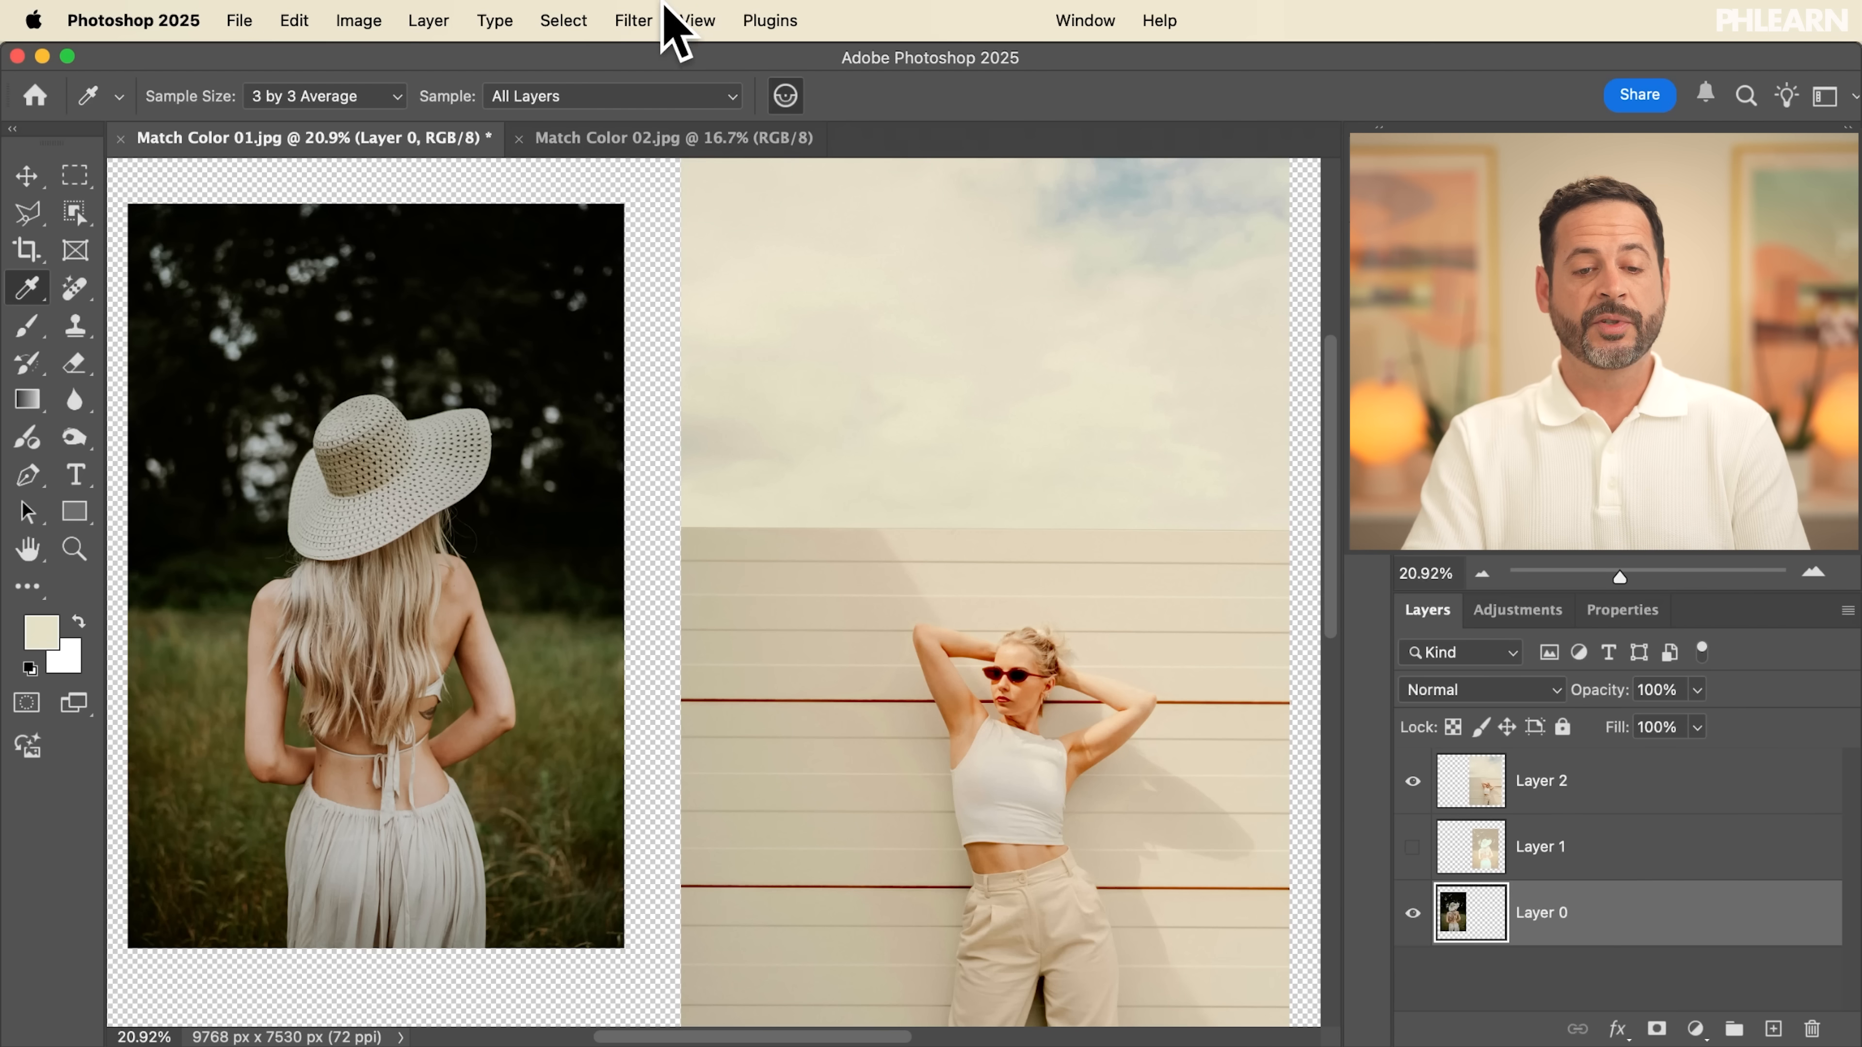
# Step: Convert the hat photo on Layer 0 for Smart Filters
pyautogui.click(633, 21)
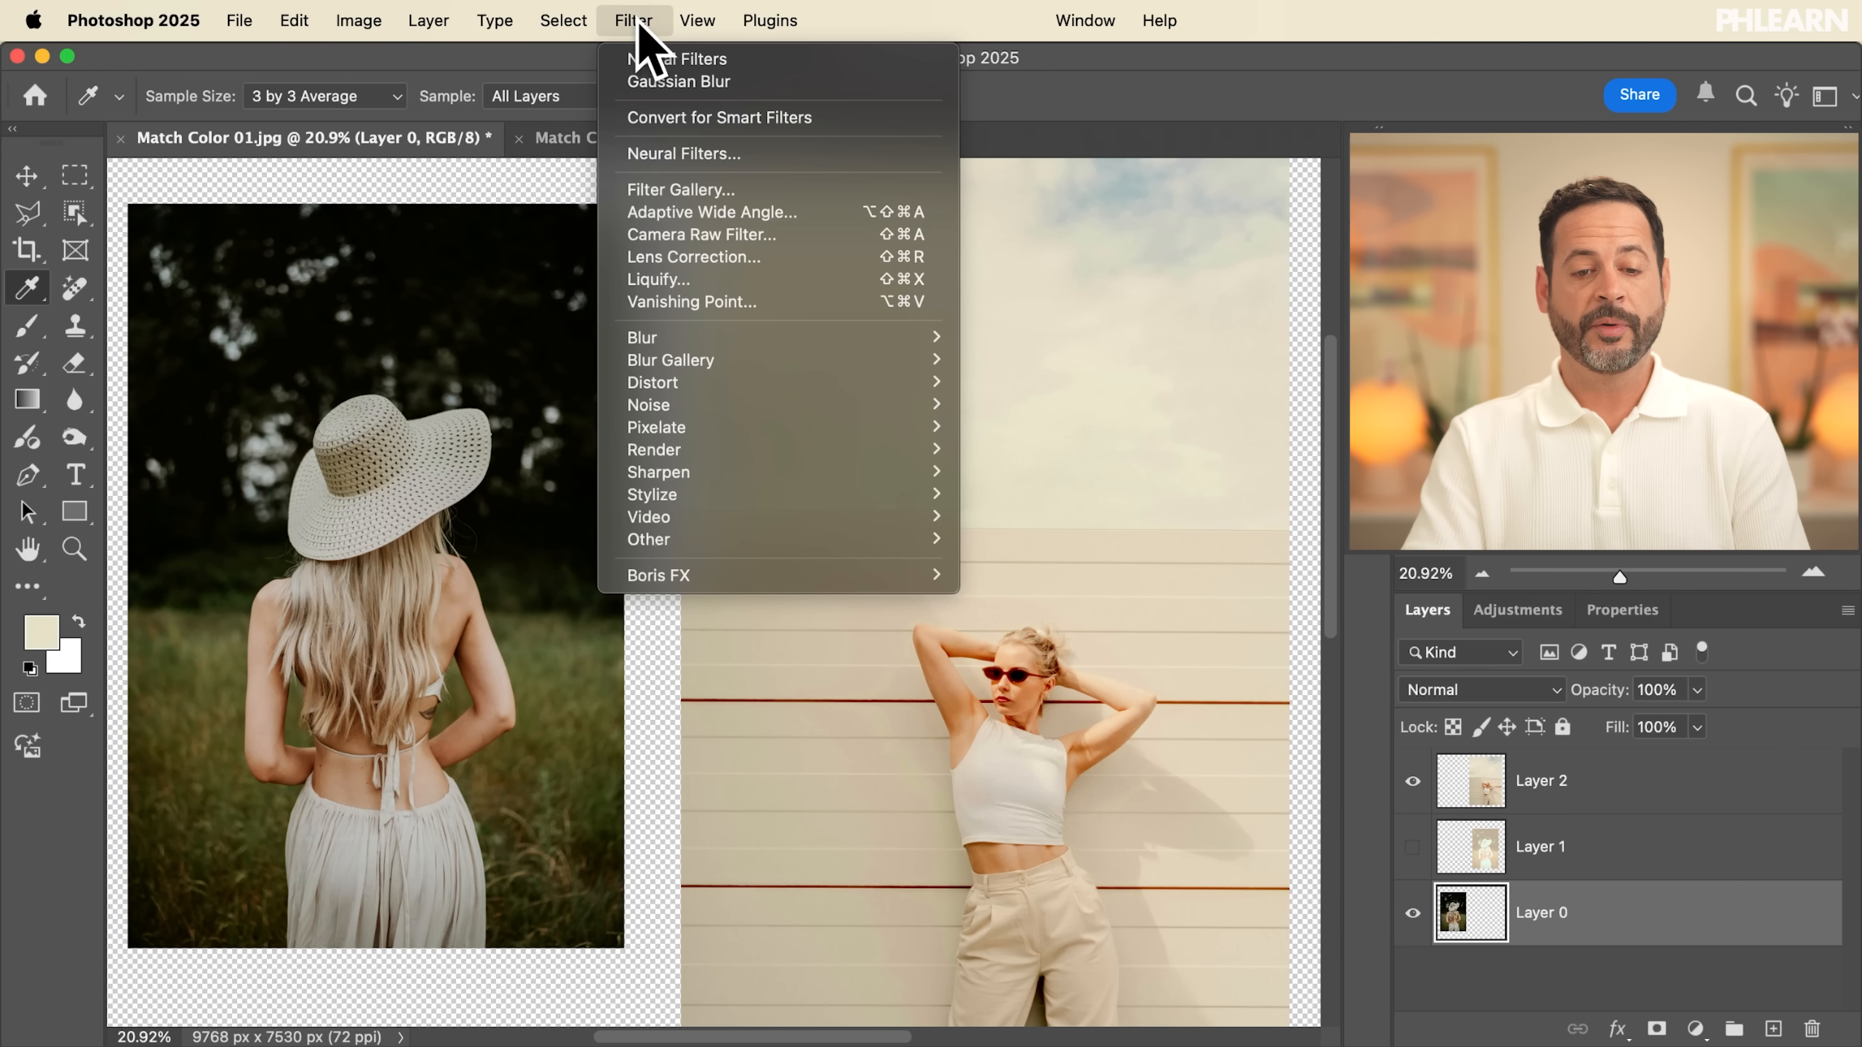
pyautogui.click(689, 119)
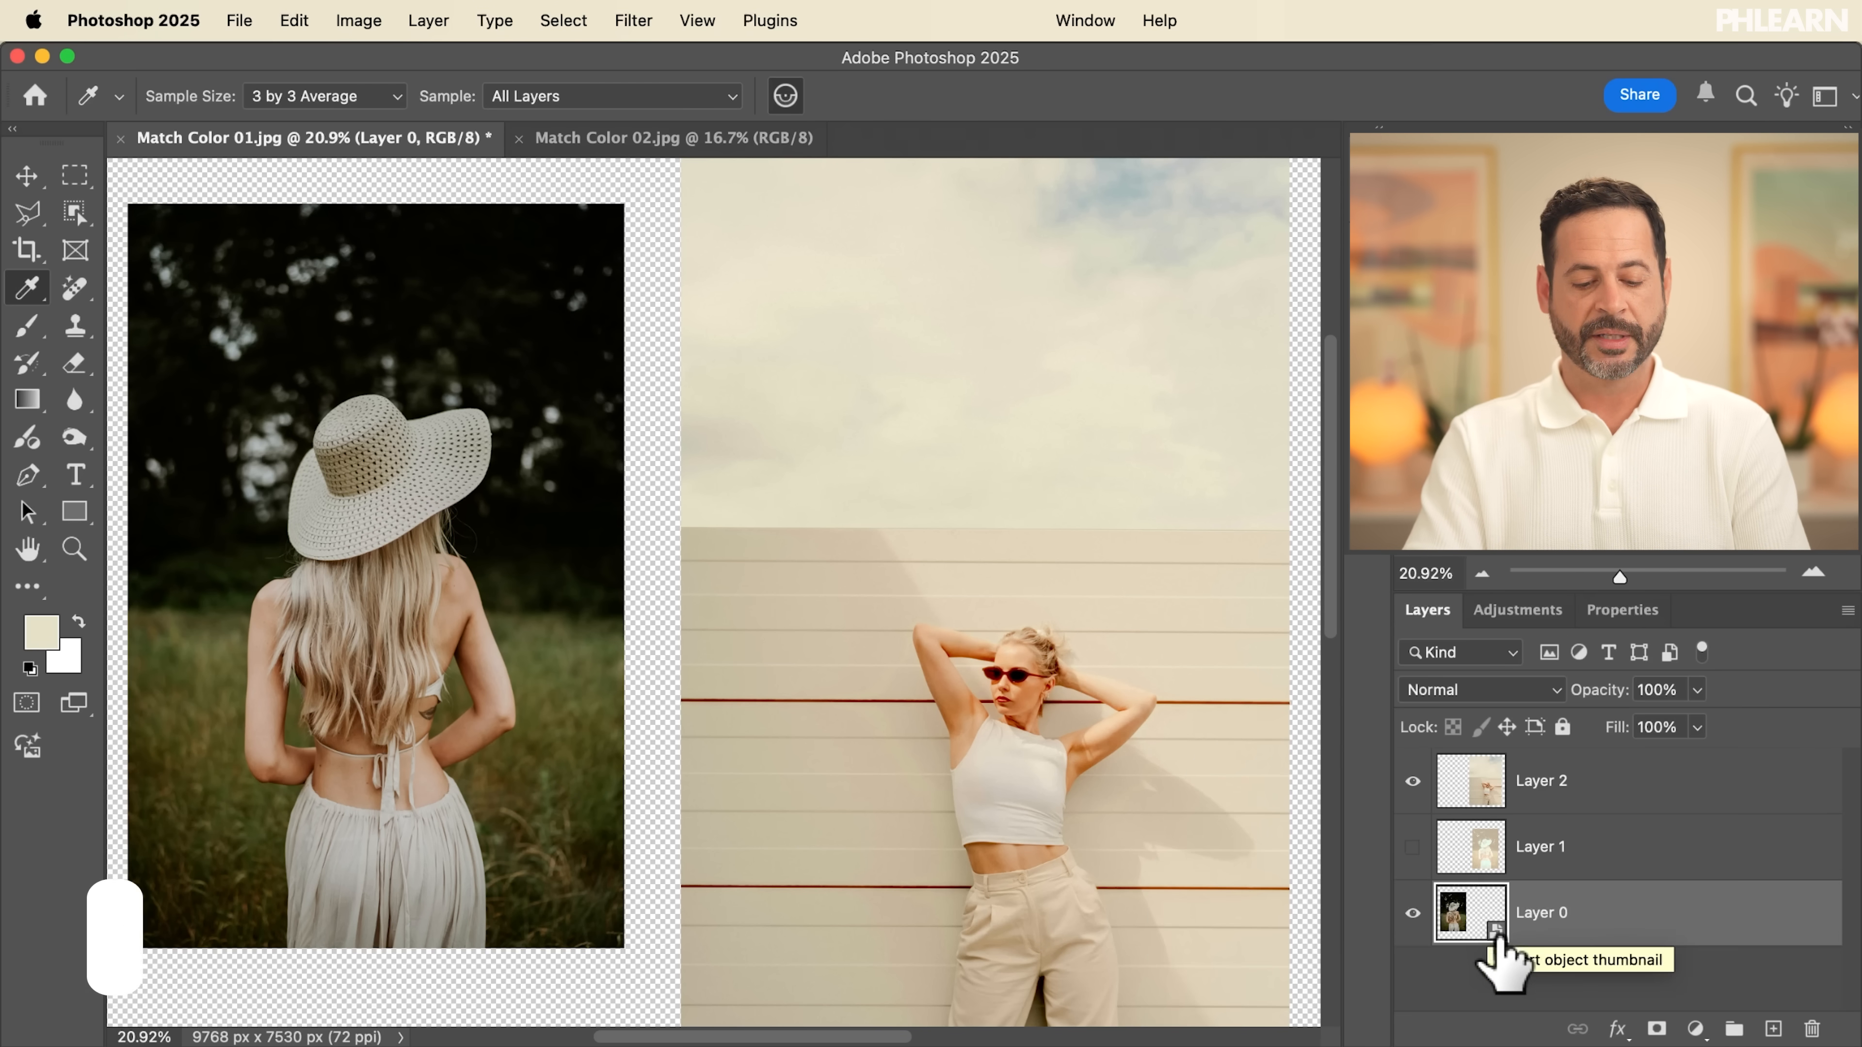
pyautogui.press('super+l')
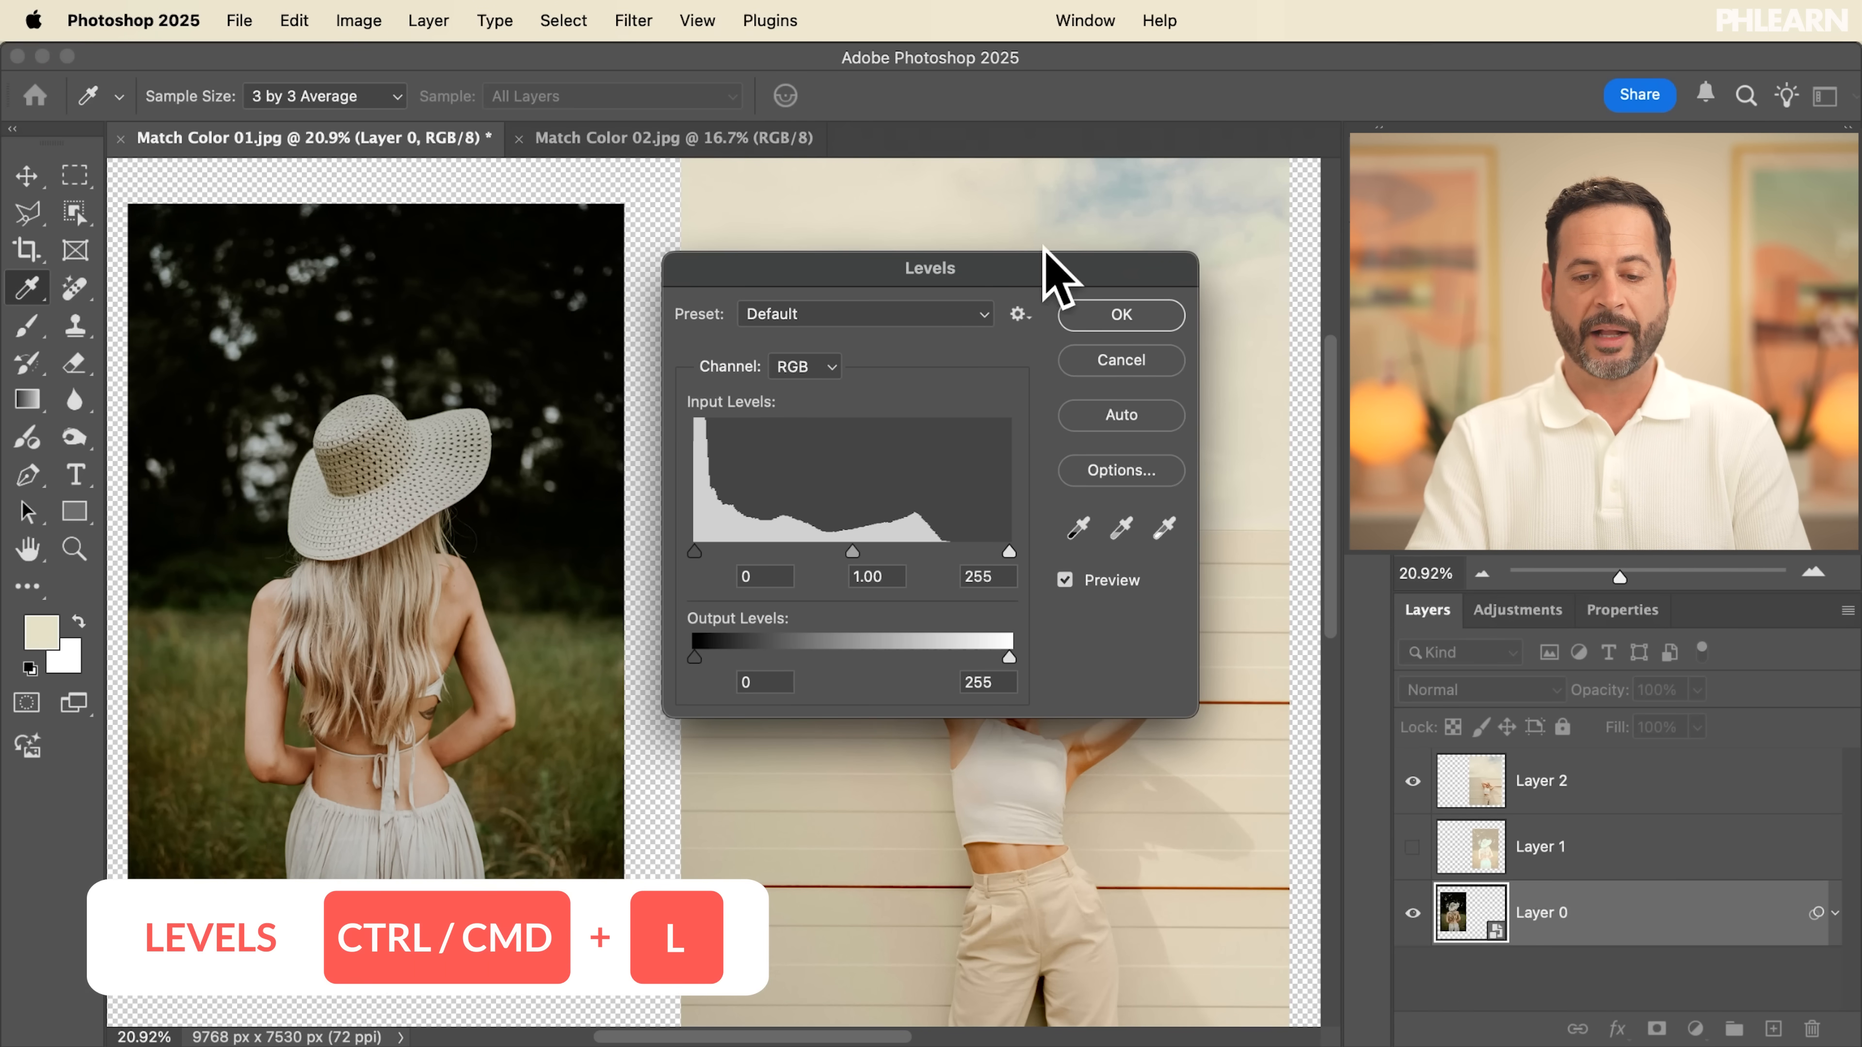
pyautogui.moveTo(1002, 263); pyautogui.dragTo(1002, 158)
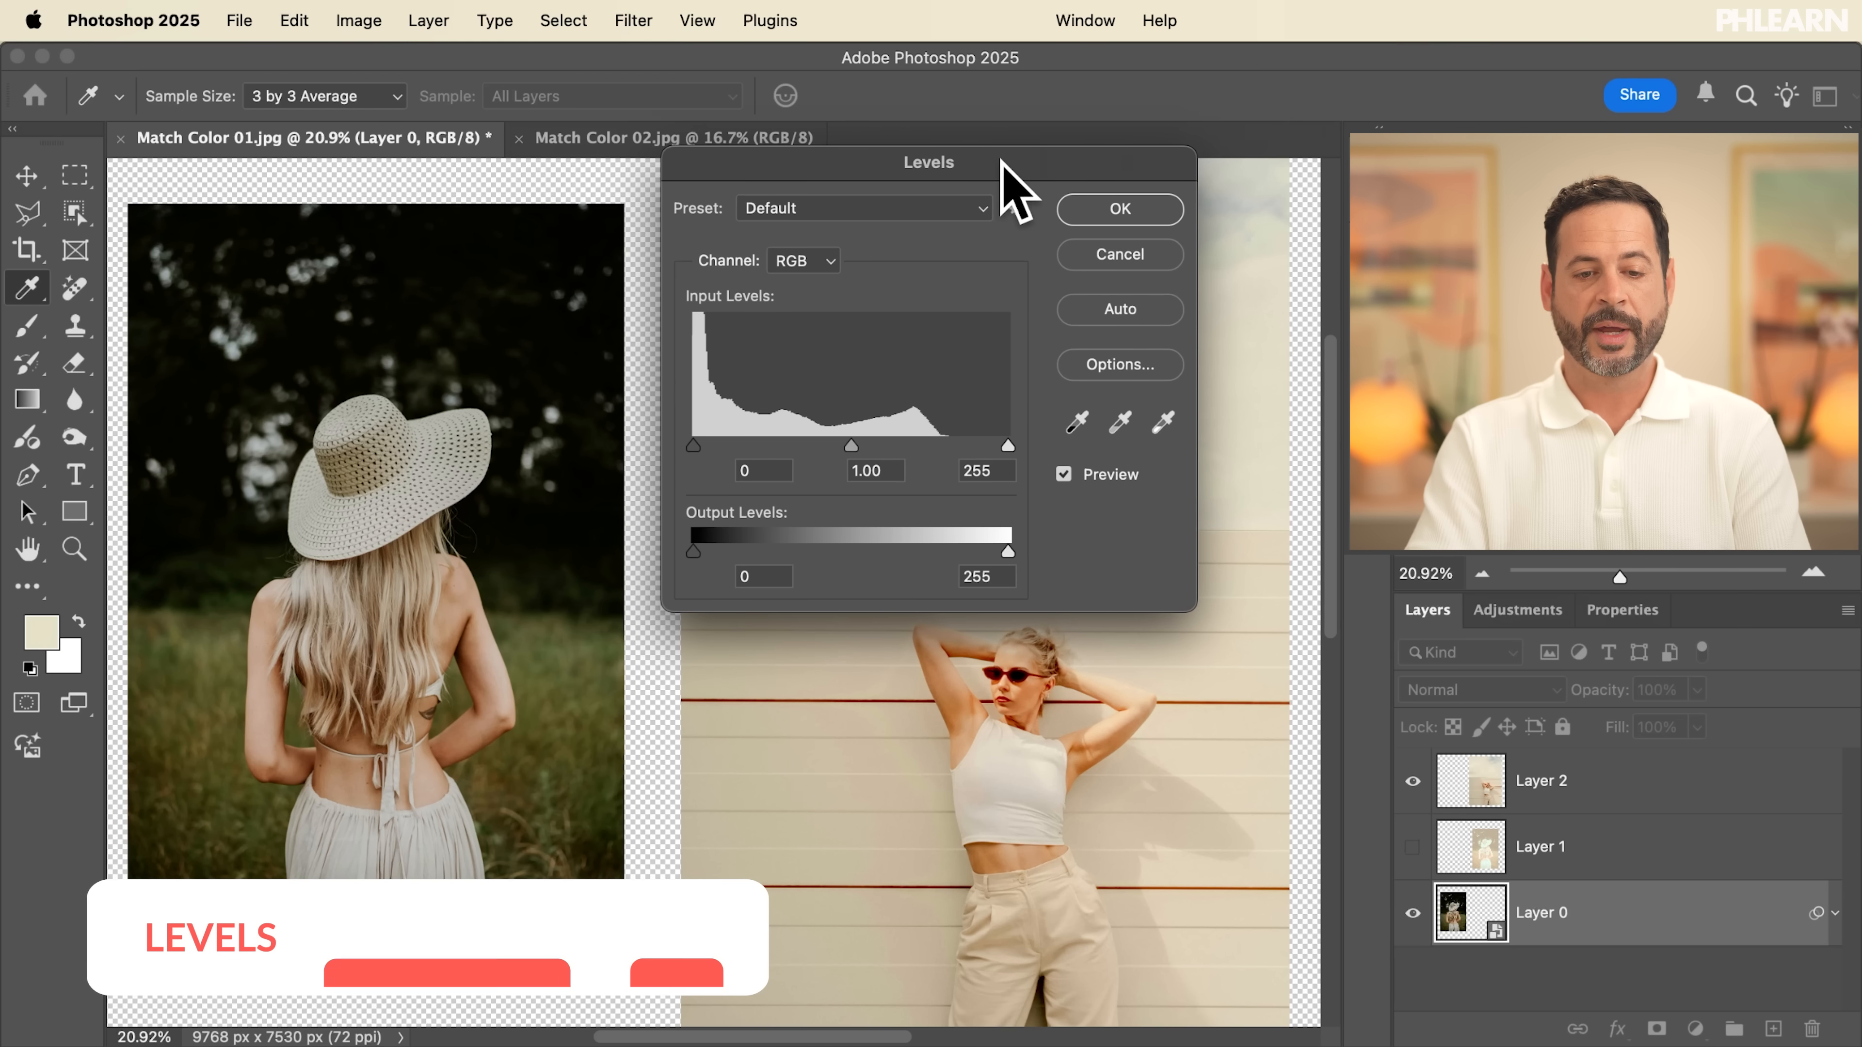
pyautogui.click(1121, 255)
# Step: Apply Levels with default settings to Layer 0 as a smart filter and reopen that filter for editing
pyautogui.click(367, 20)
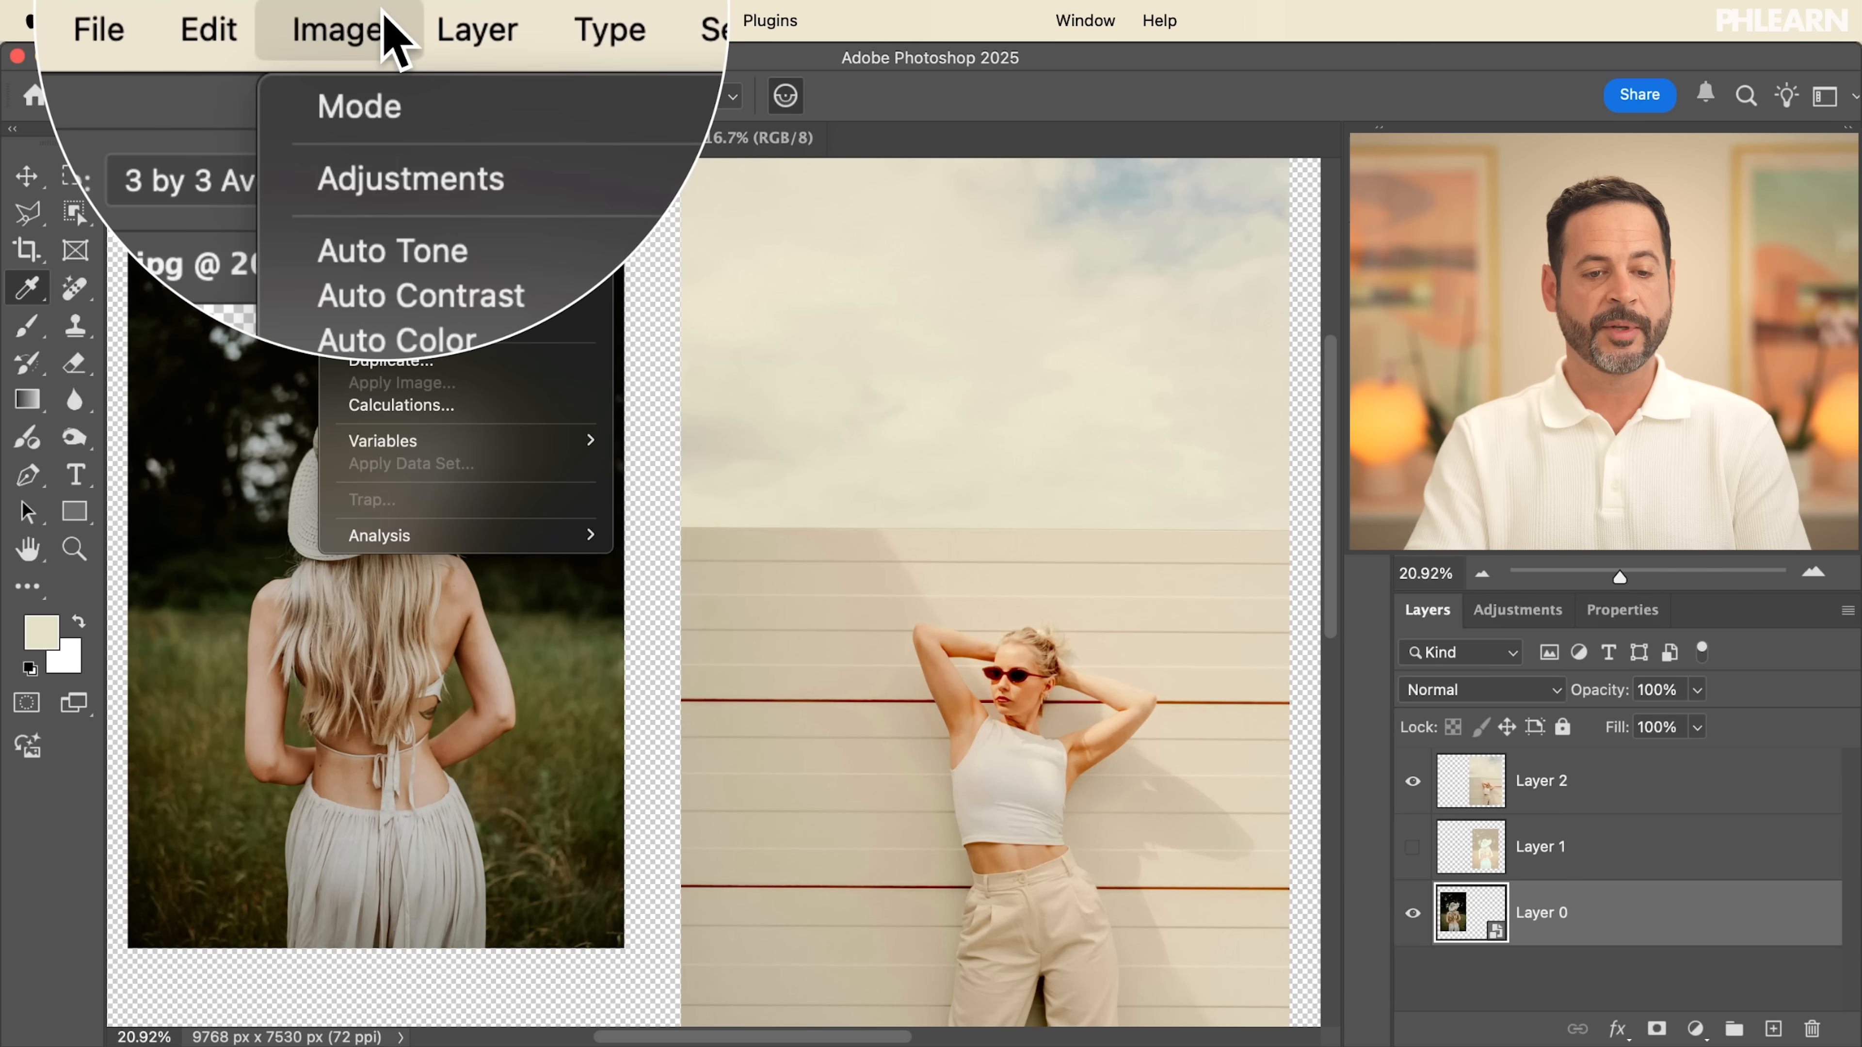
pyautogui.moveTo(415, 99)
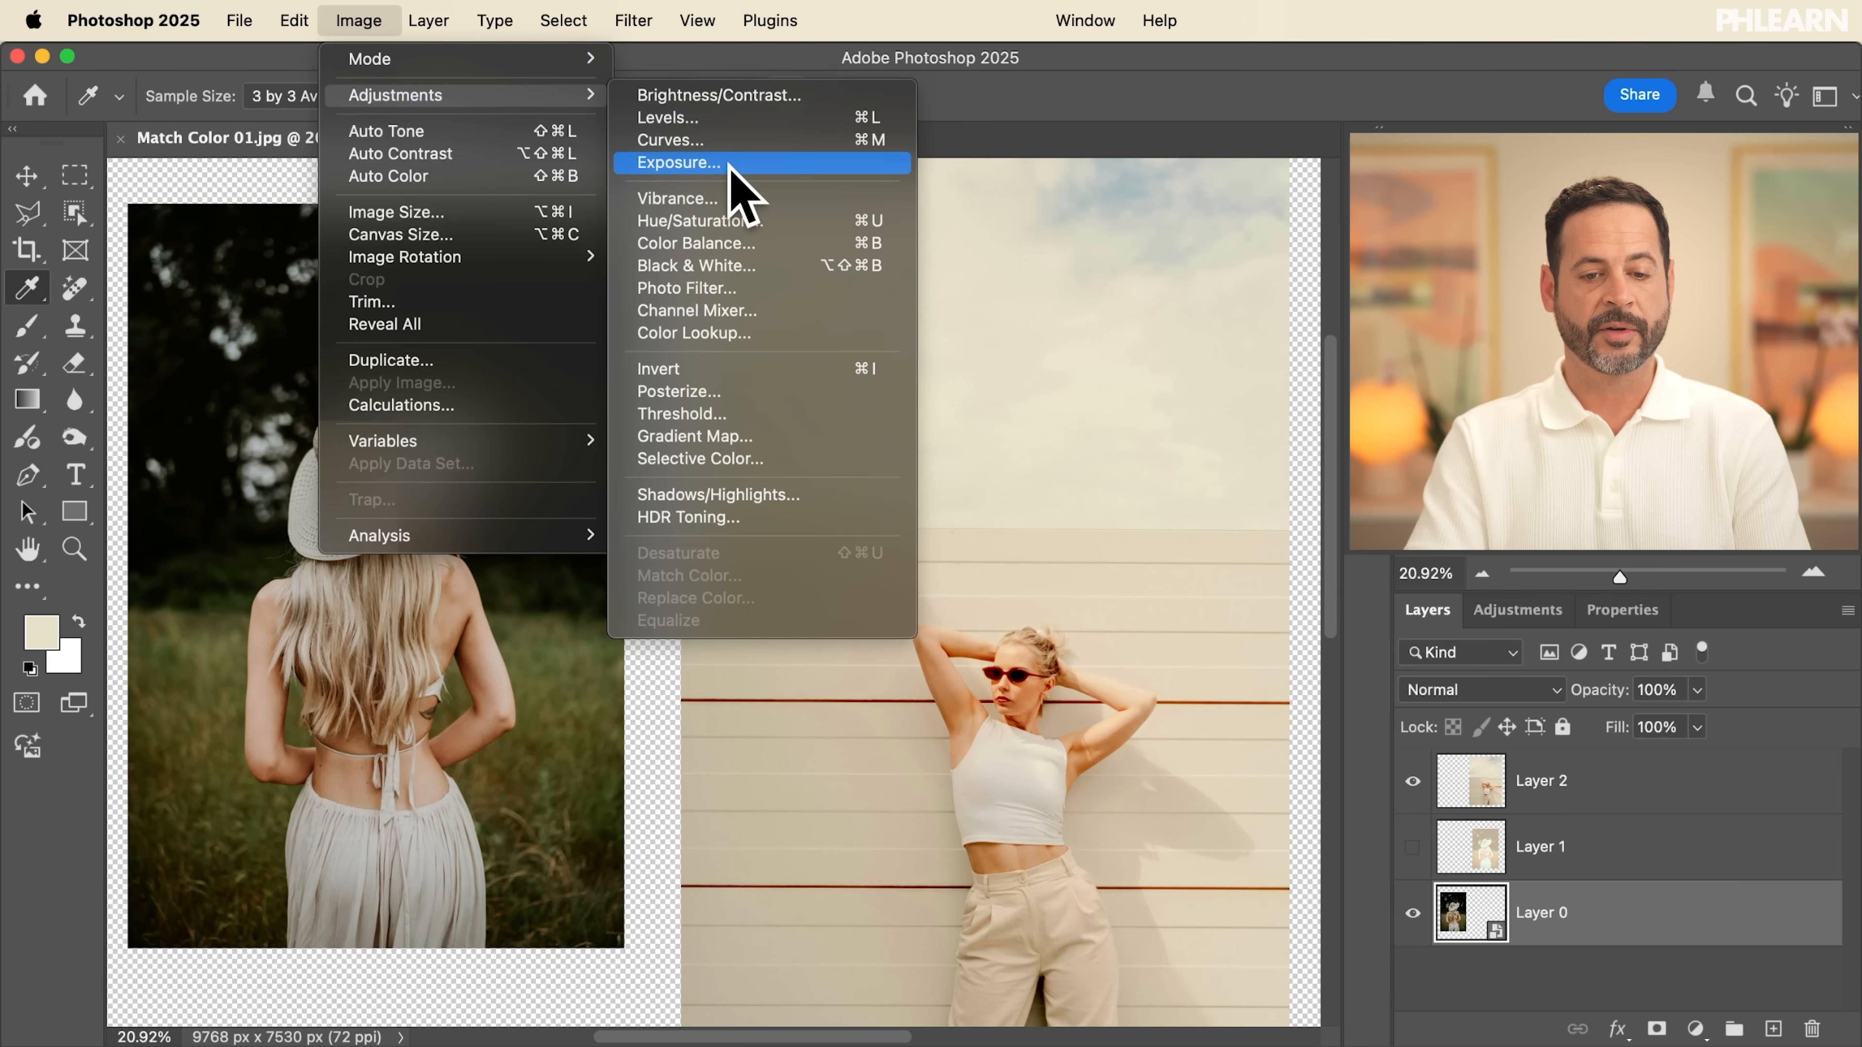
pyautogui.click(726, 119)
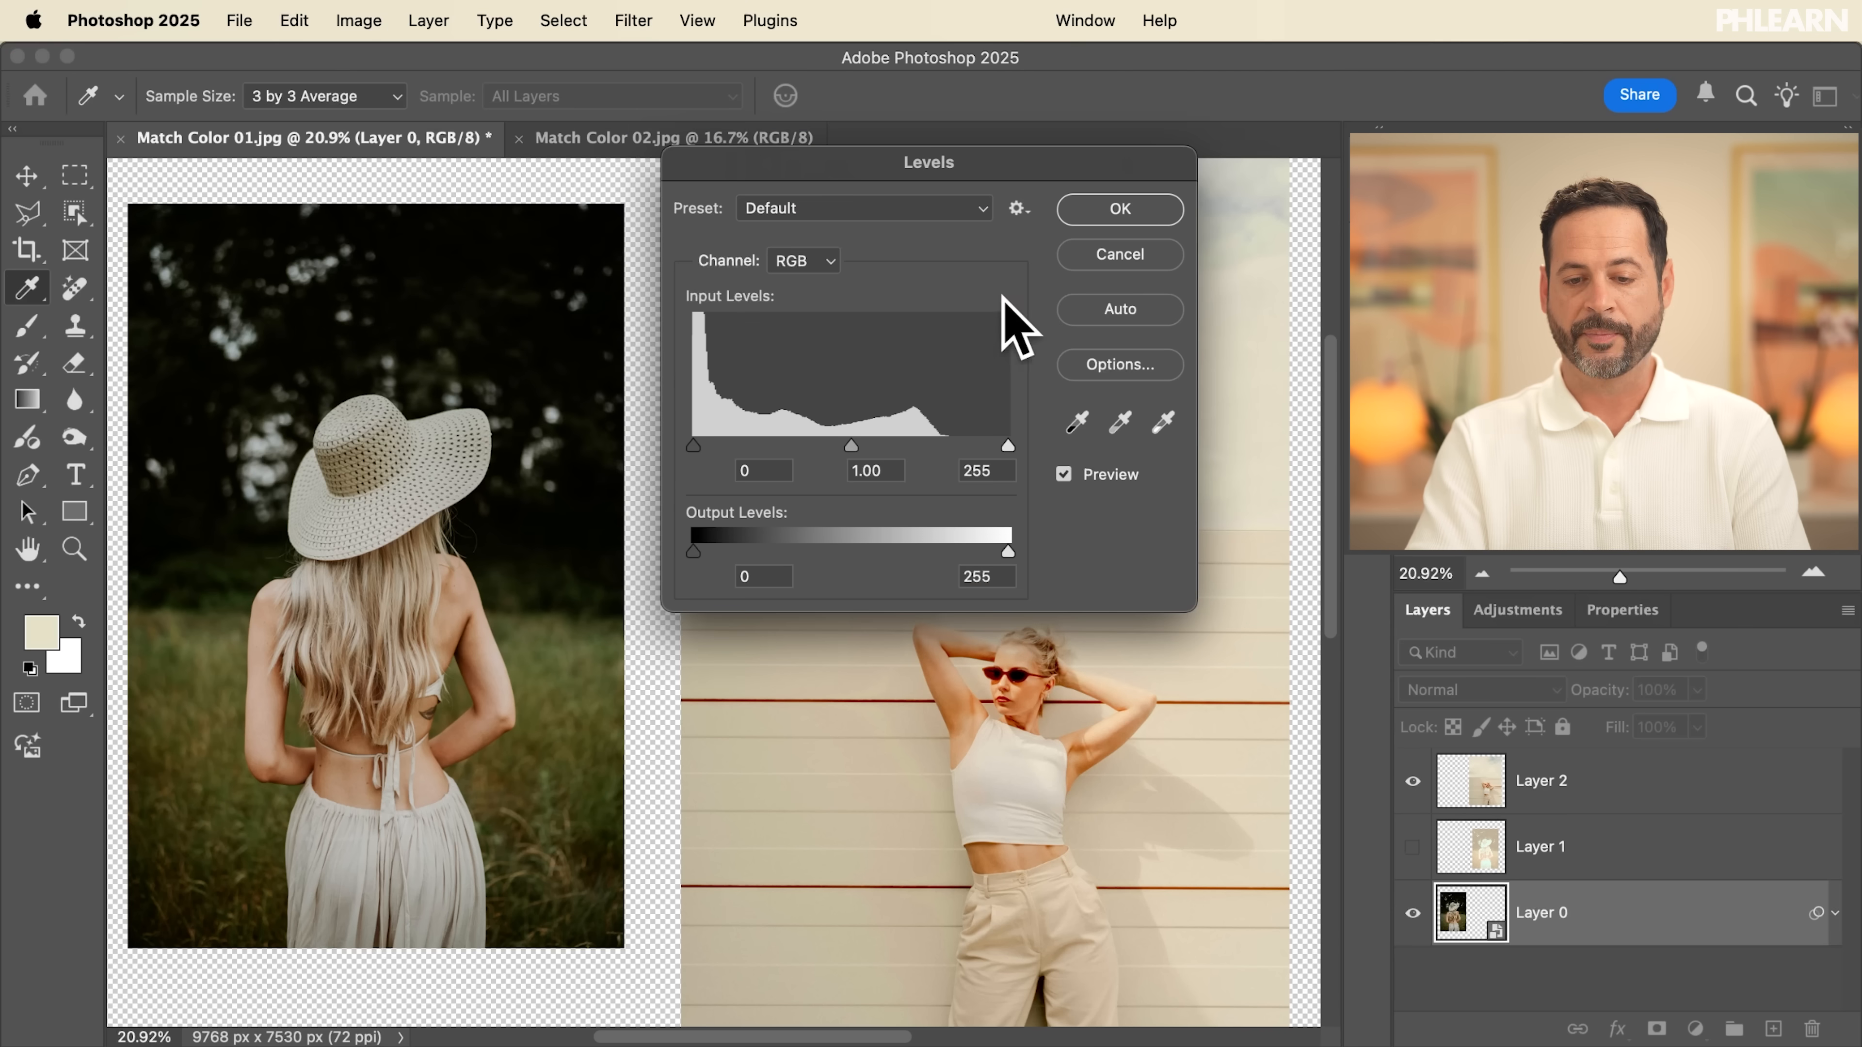
pyautogui.click(1109, 213)
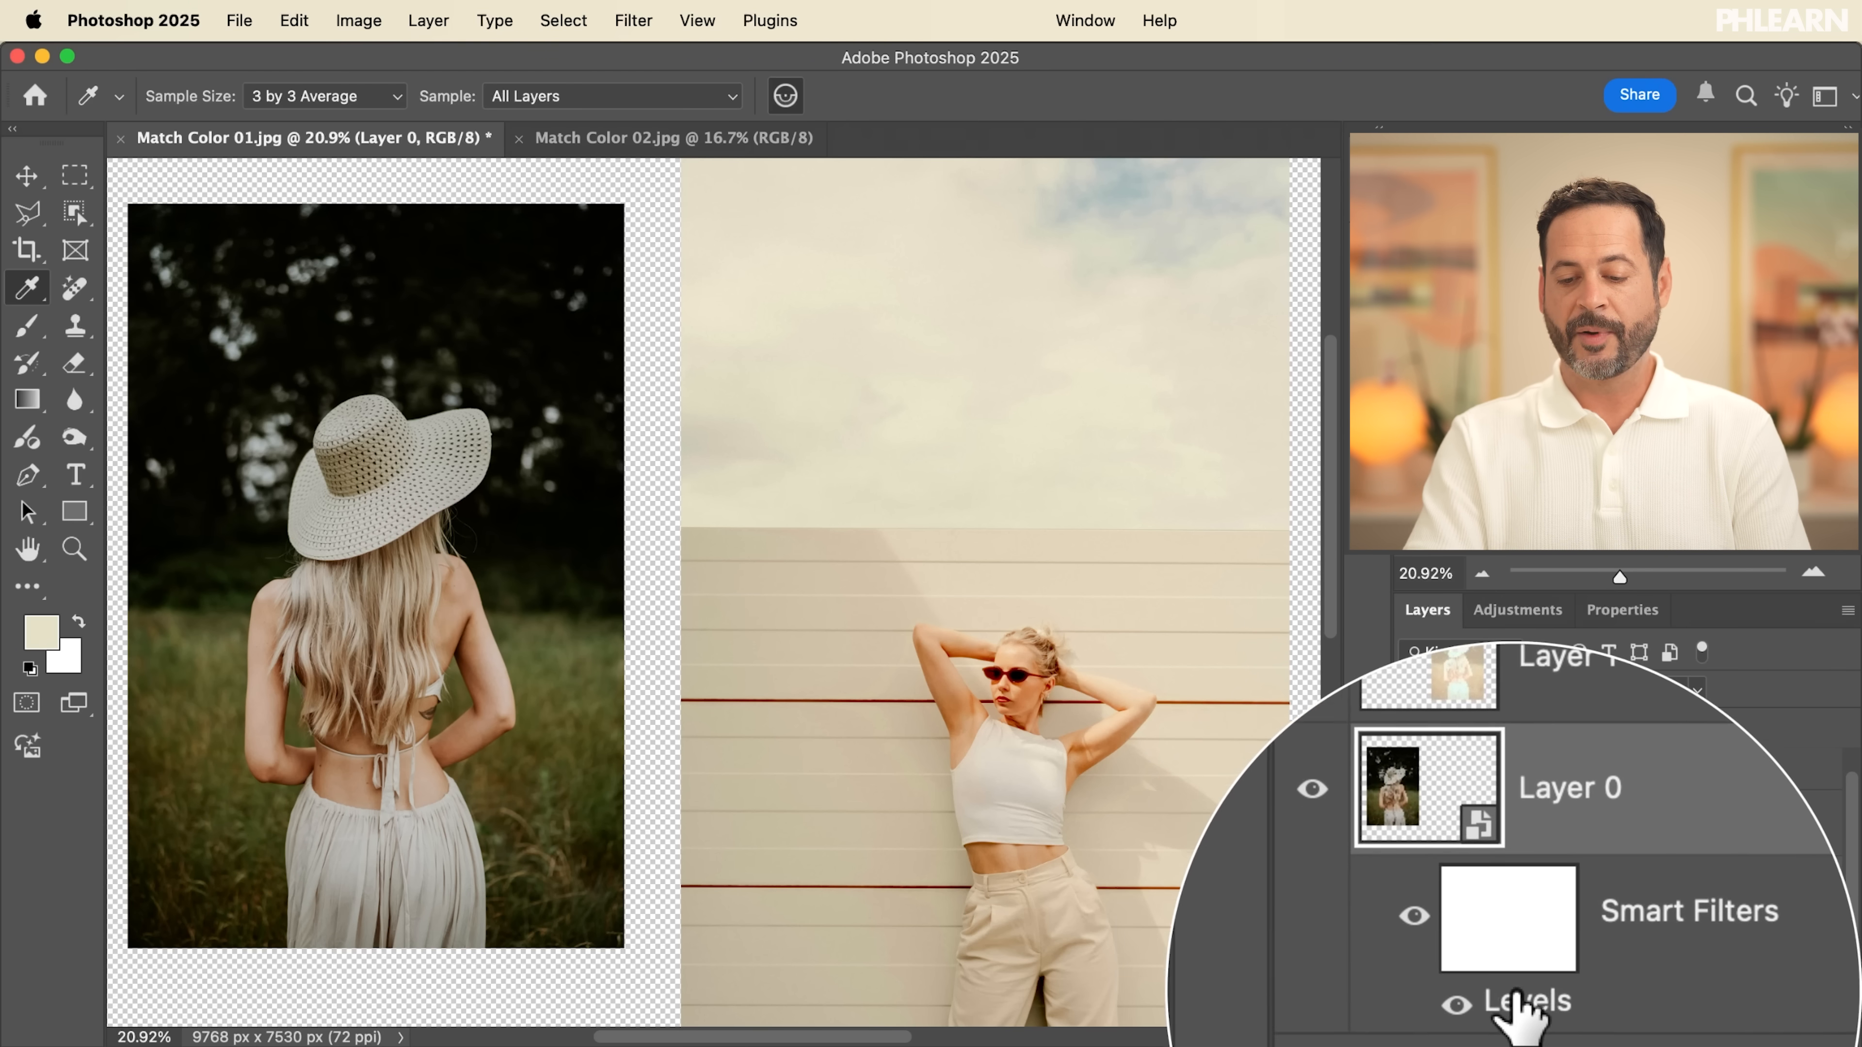
pyautogui.doubleClick(1522, 997)
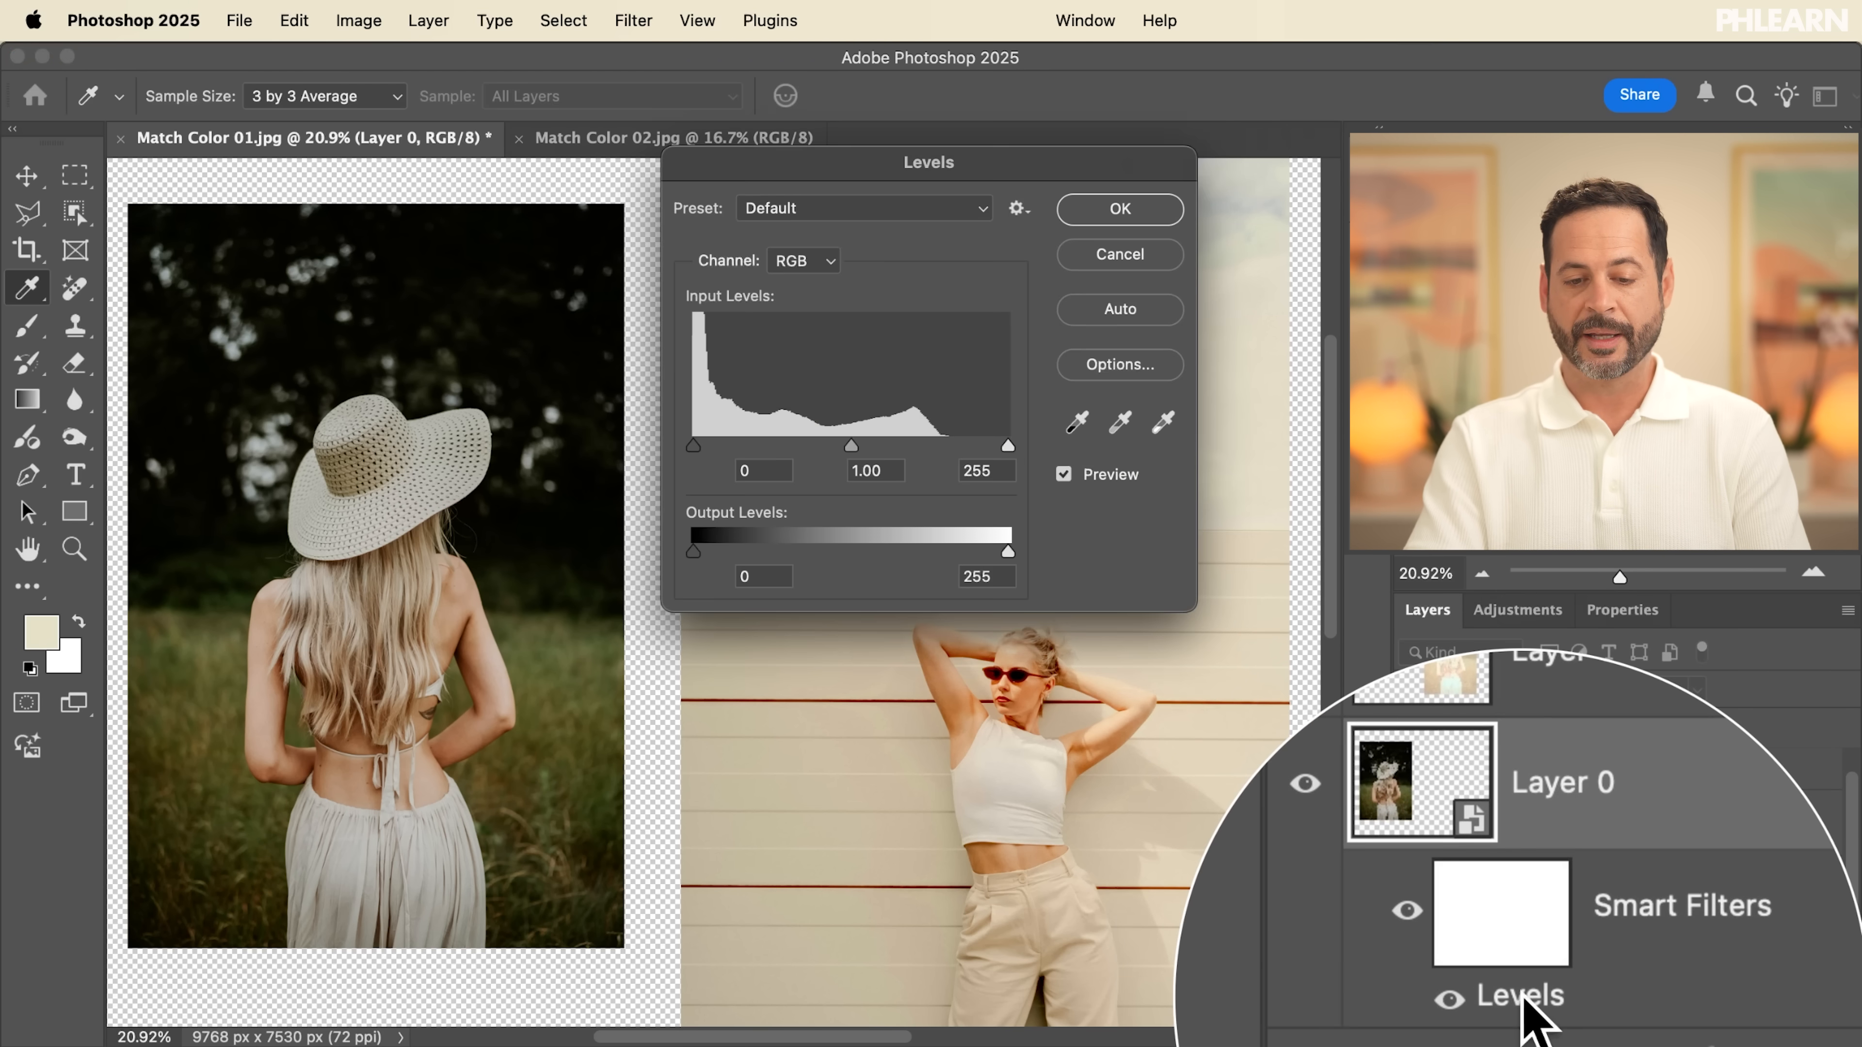
pyautogui.moveTo(1019, 154)
pyautogui.mouseDown()
pyautogui.moveTo(1053, 157)
pyautogui.moveTo(999, 134)
pyautogui.mouseUp()
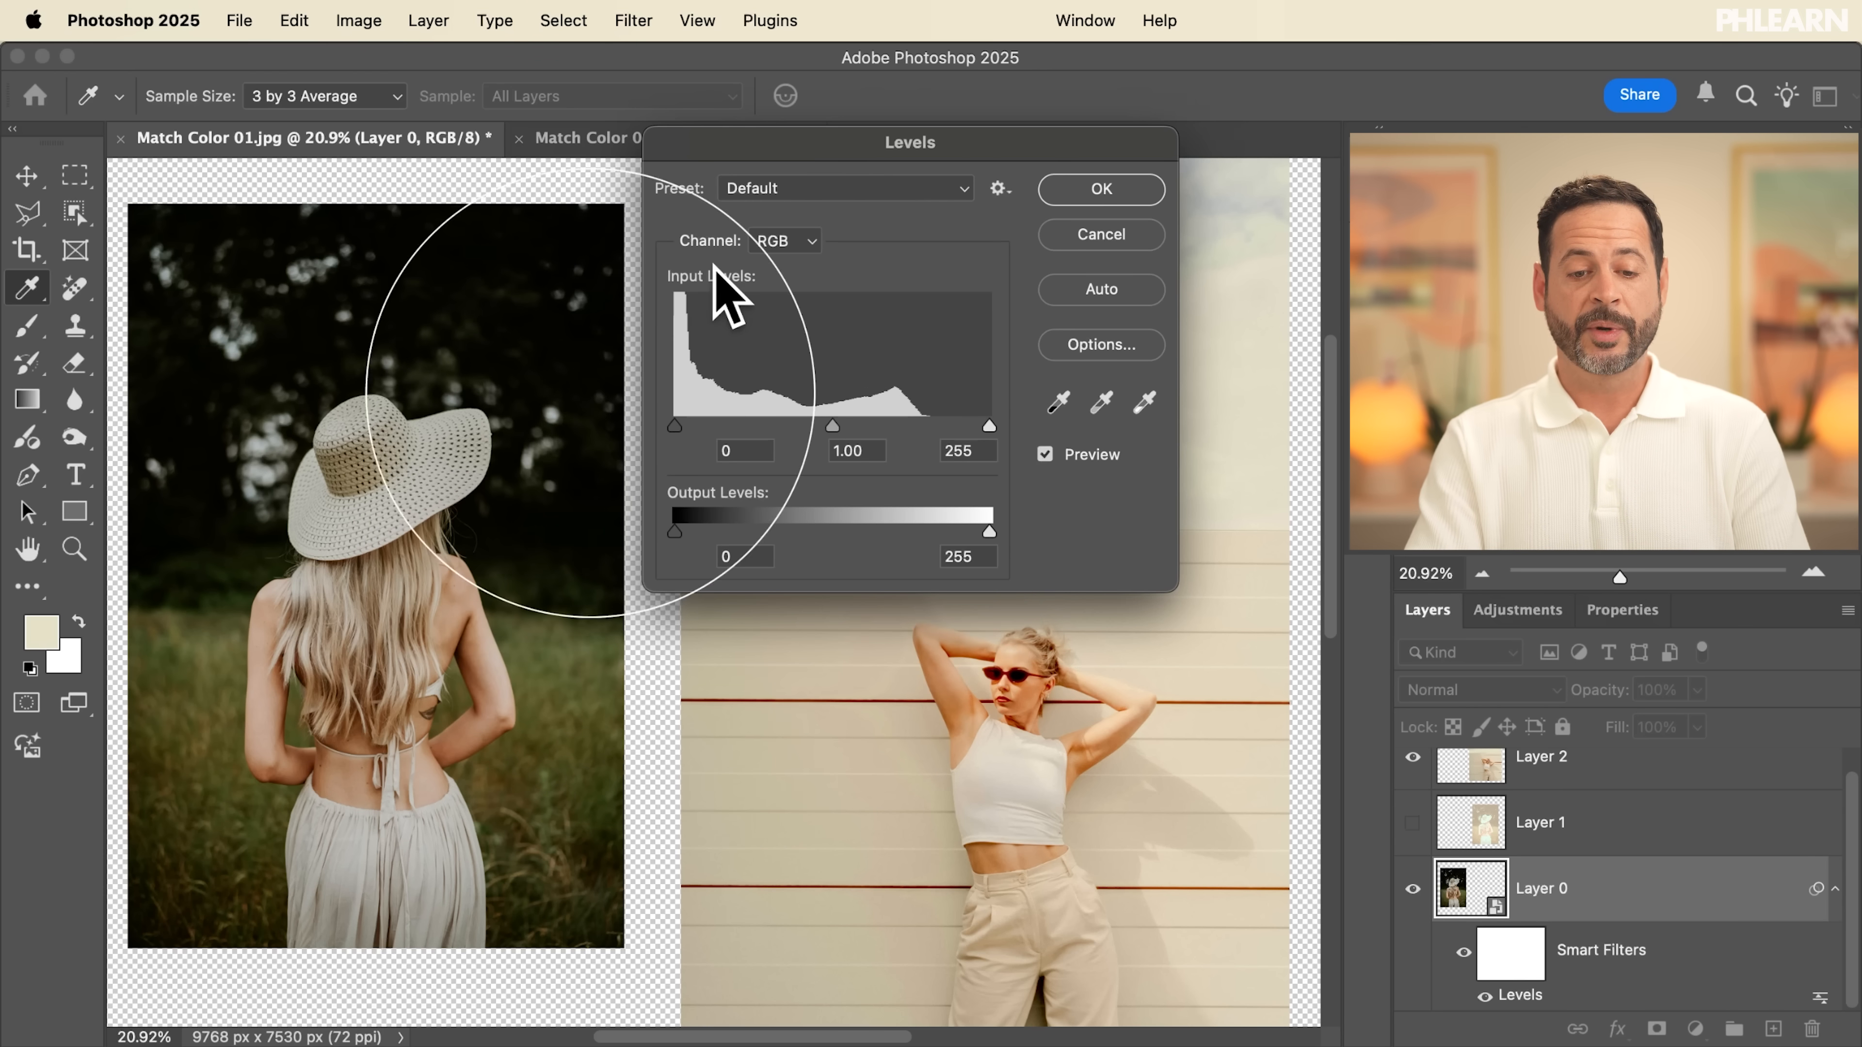
# Step: Try a black input level of 72 and a white input level of 104, restoring them to 0 and 255
pyautogui.moveTo(676, 425); pyautogui.dragTo(763, 425)
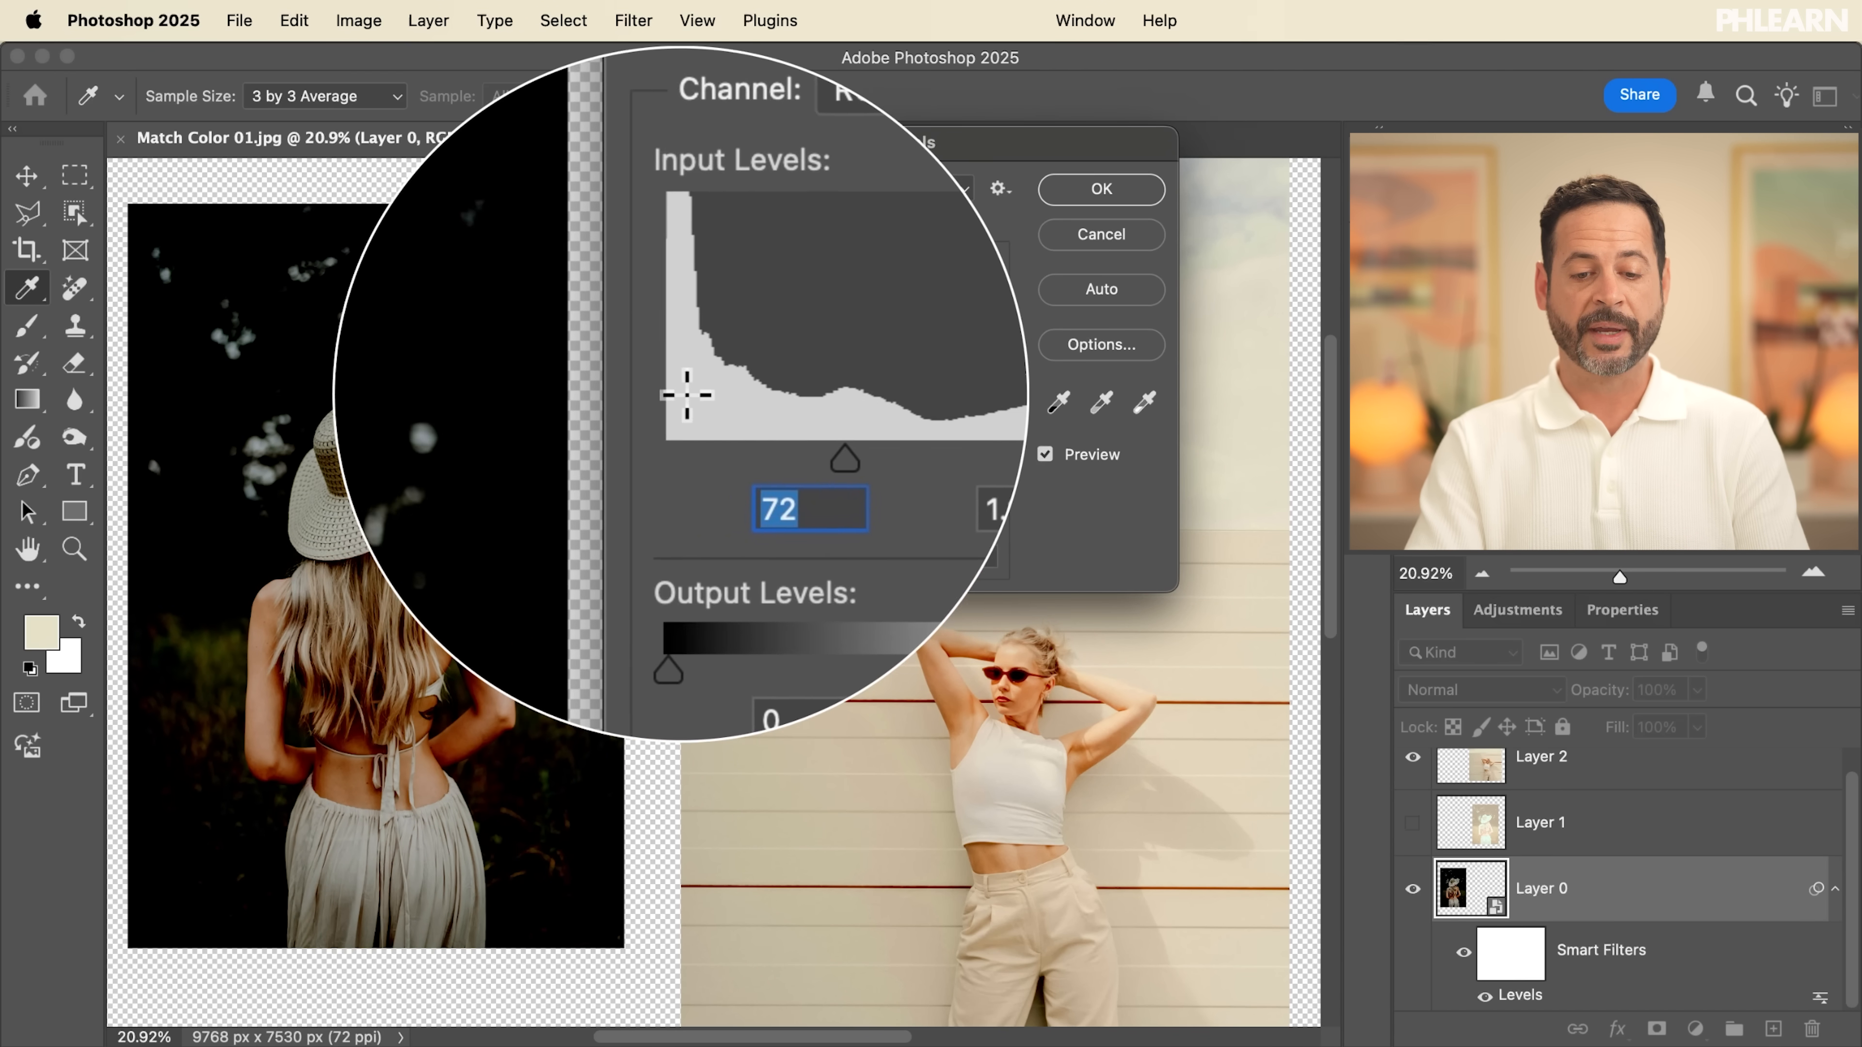
pyautogui.moveTo(763, 424); pyautogui.dragTo(655, 409)
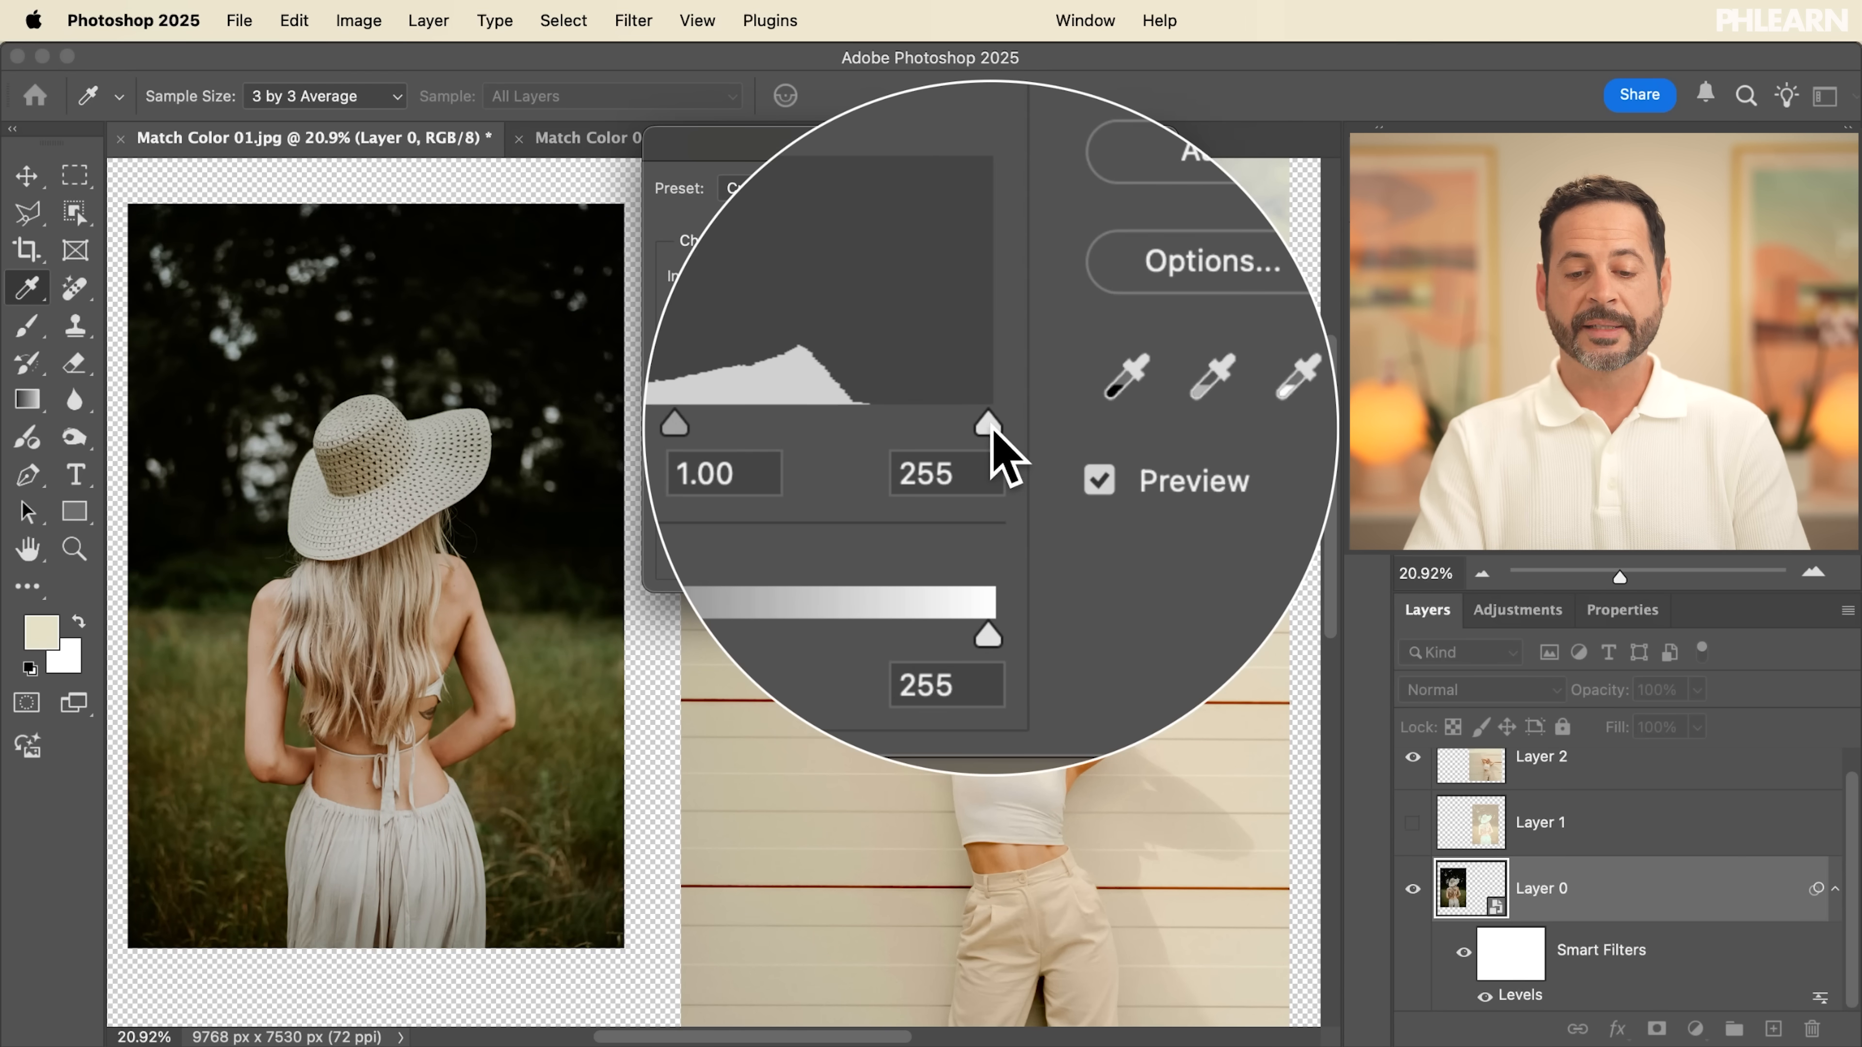
pyautogui.moveTo(987, 422); pyautogui.dragTo(803, 423)
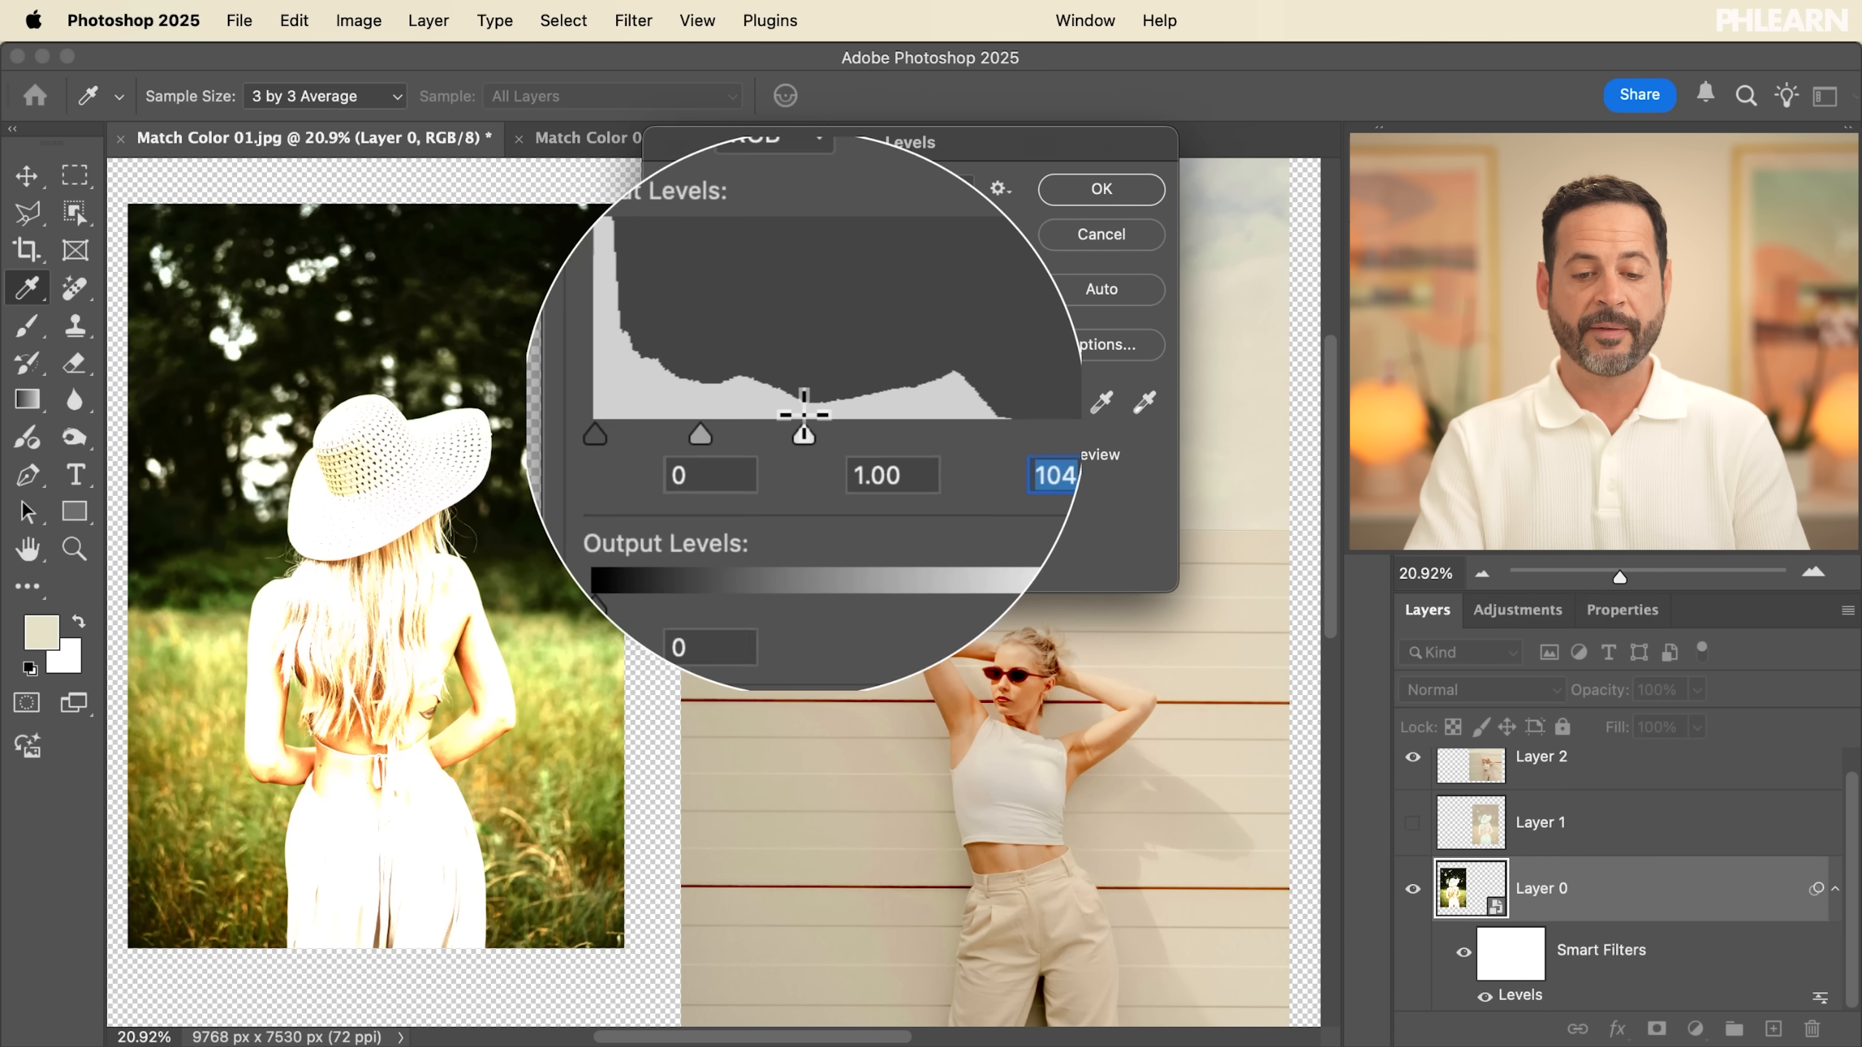
pyautogui.moveTo(802, 424); pyautogui.dragTo(1088, 419)
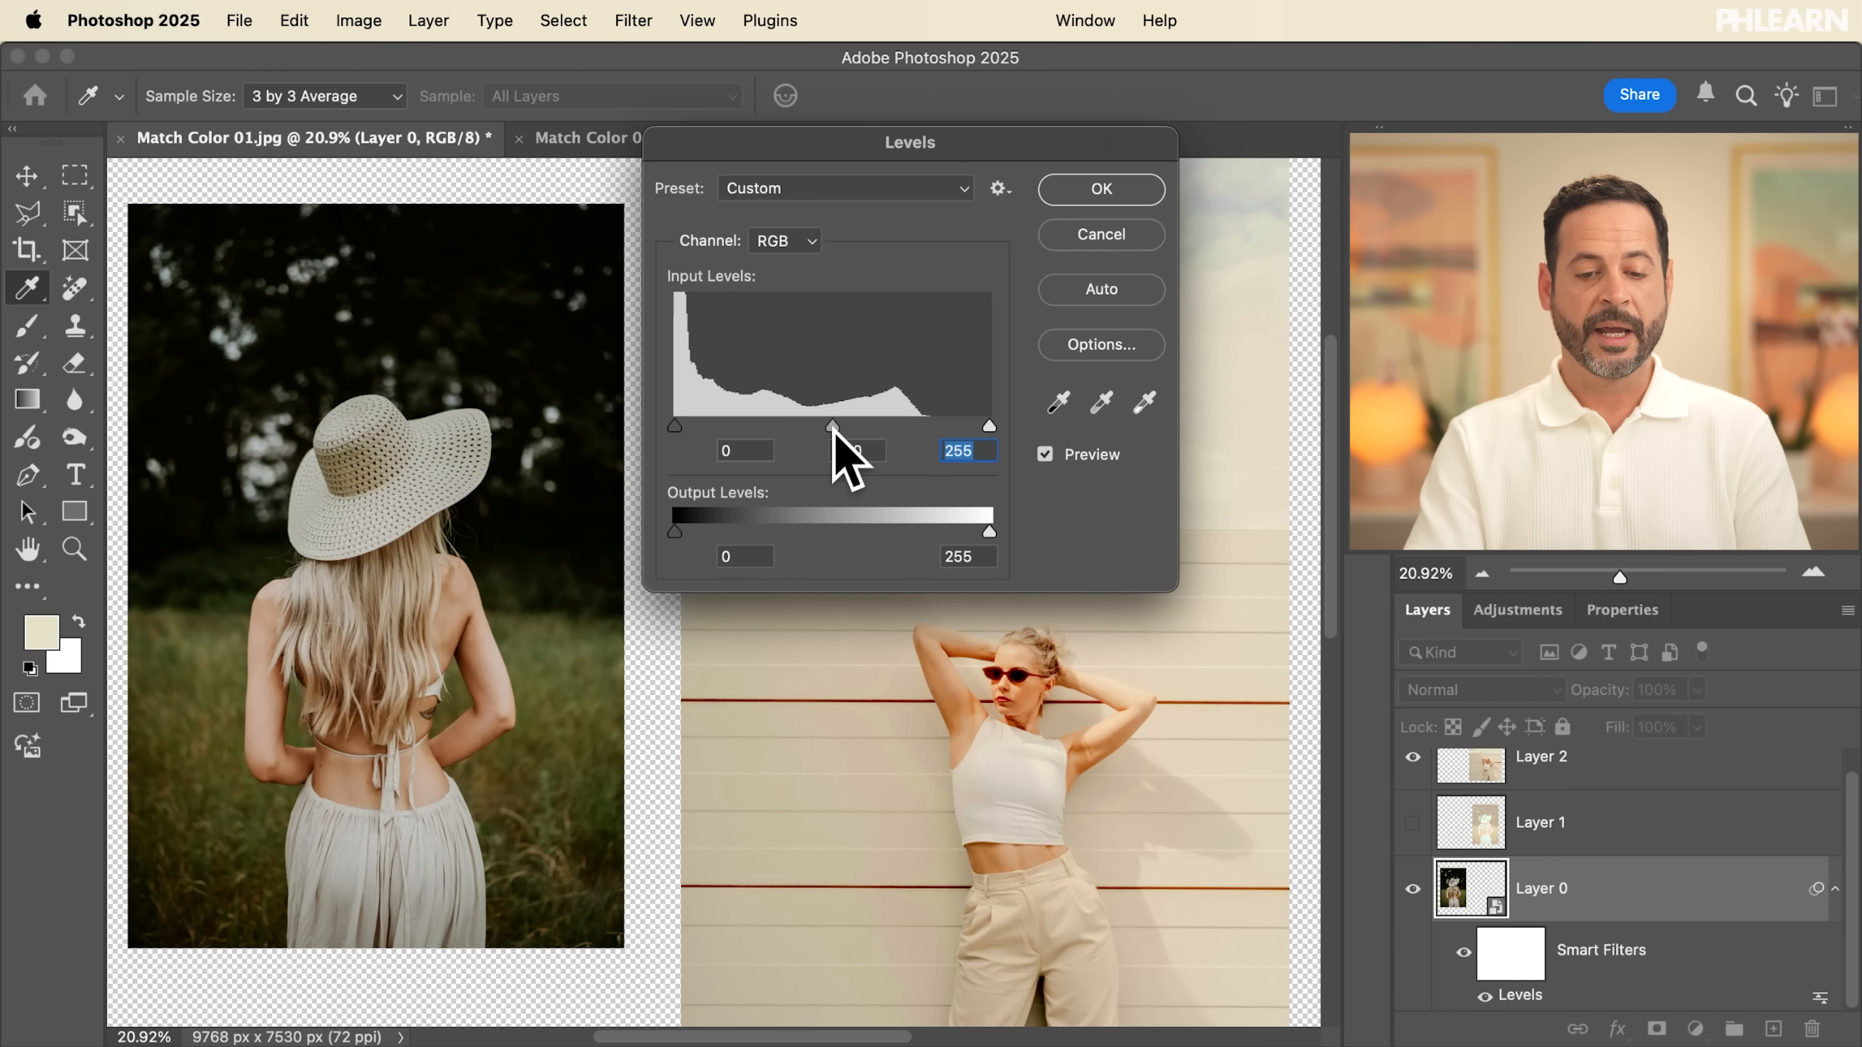
# Step: Try midtone input levels of 1.61 and 0.42 on the hat photo and reset the Levels settings
pyautogui.moveTo(832, 428); pyautogui.dragTo(798, 427)
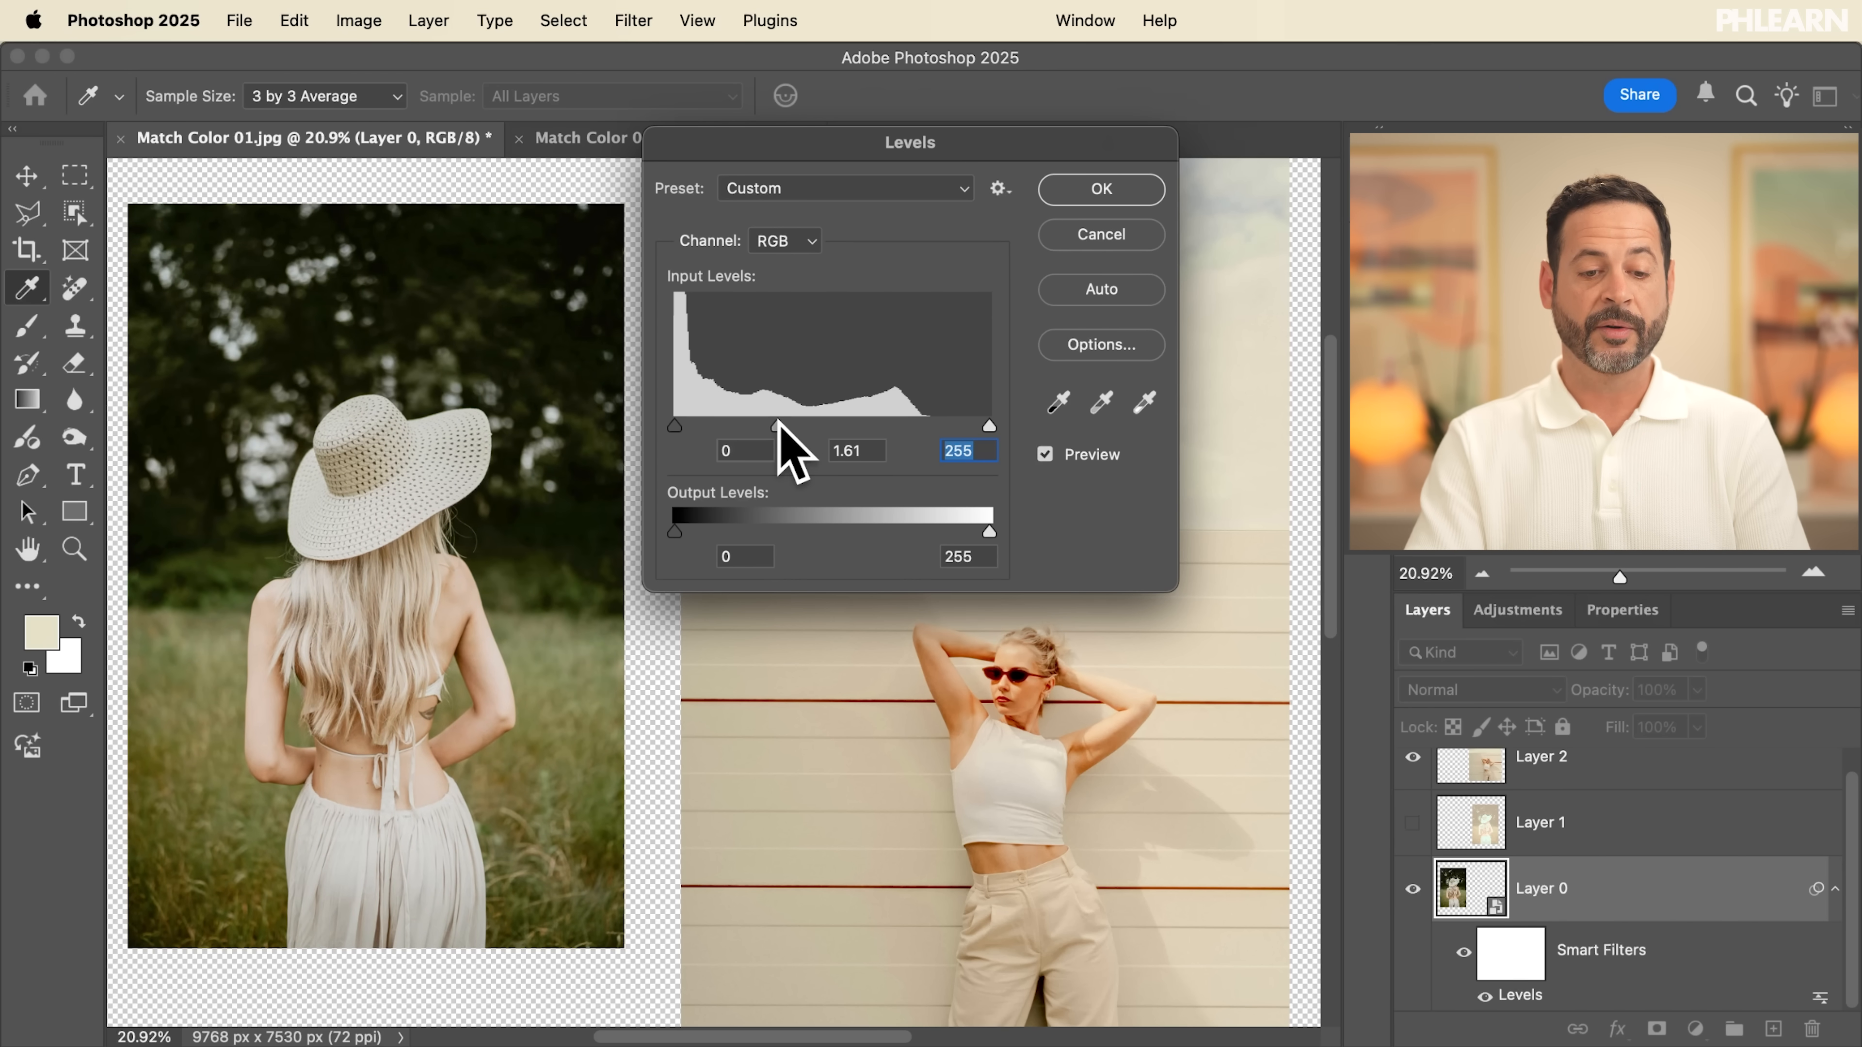
pyautogui.moveTo(779, 426); pyautogui.dragTo(903, 424)
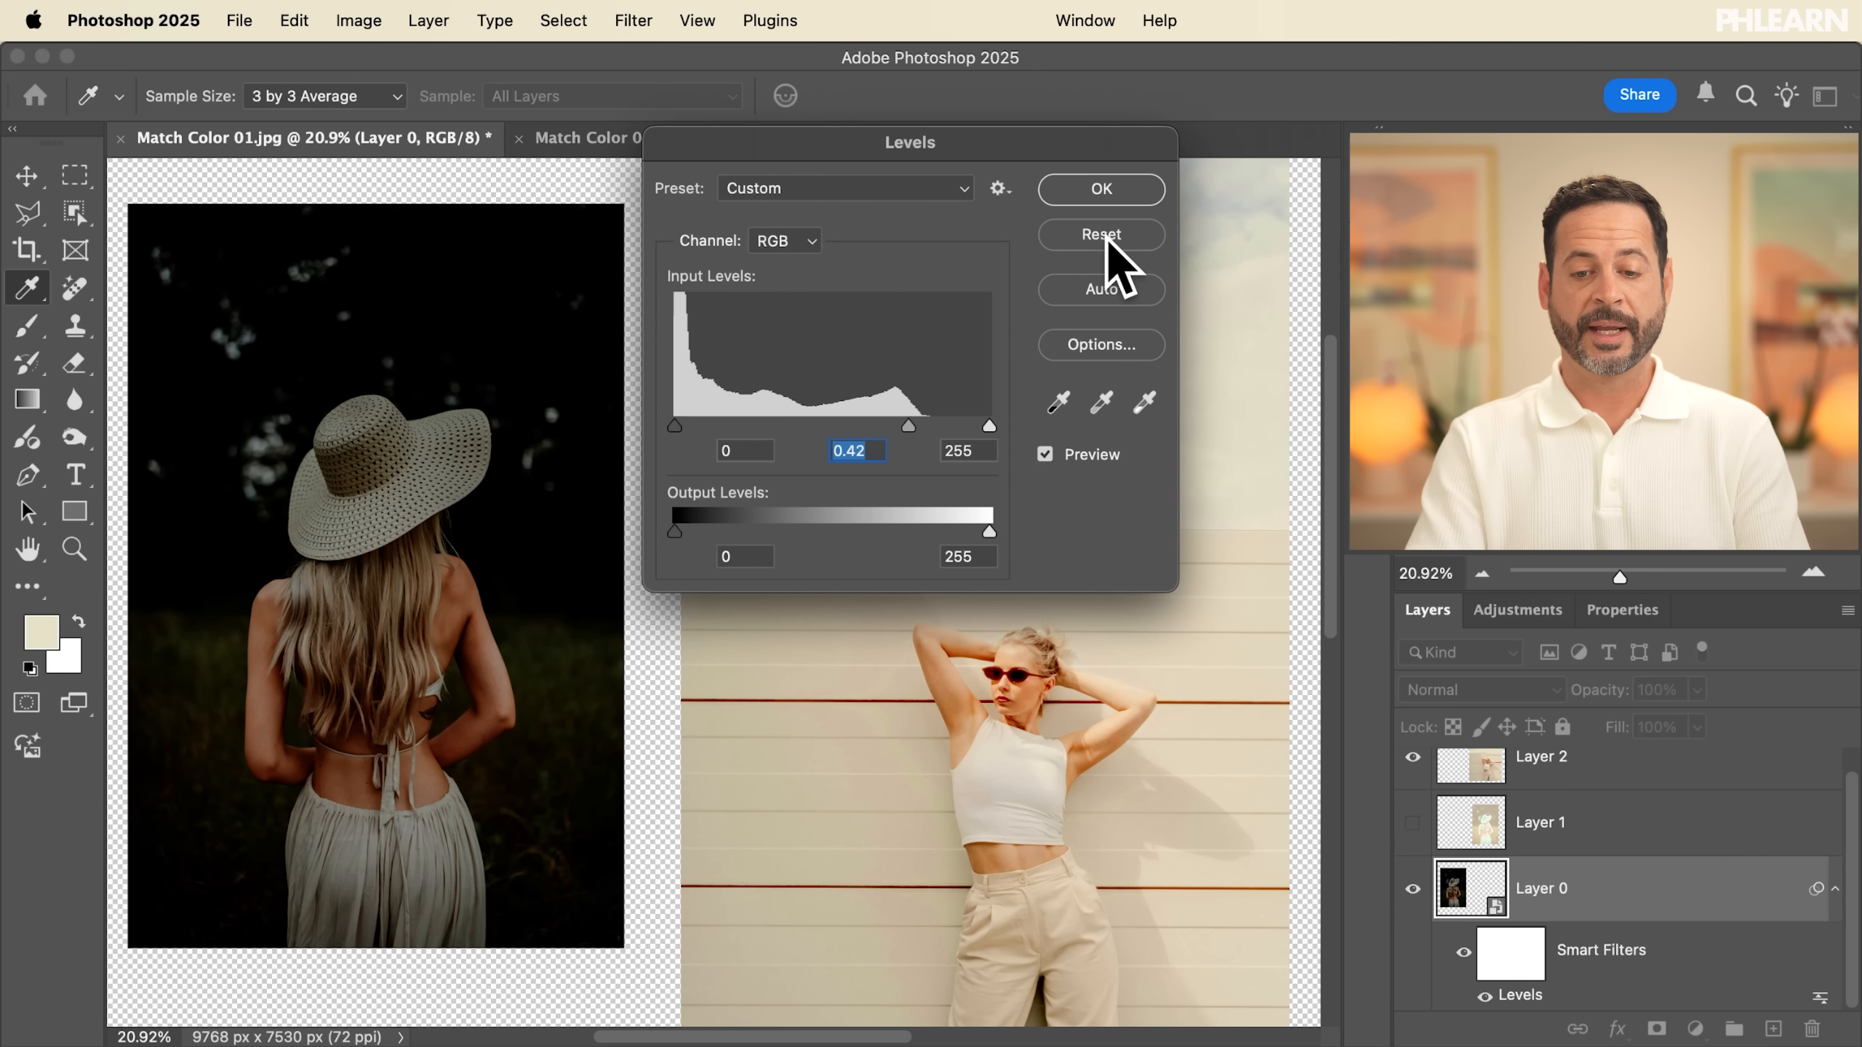
pyautogui.keyDown('alt'); pyautogui.click(1107, 240); pyautogui.keyUp('alt')
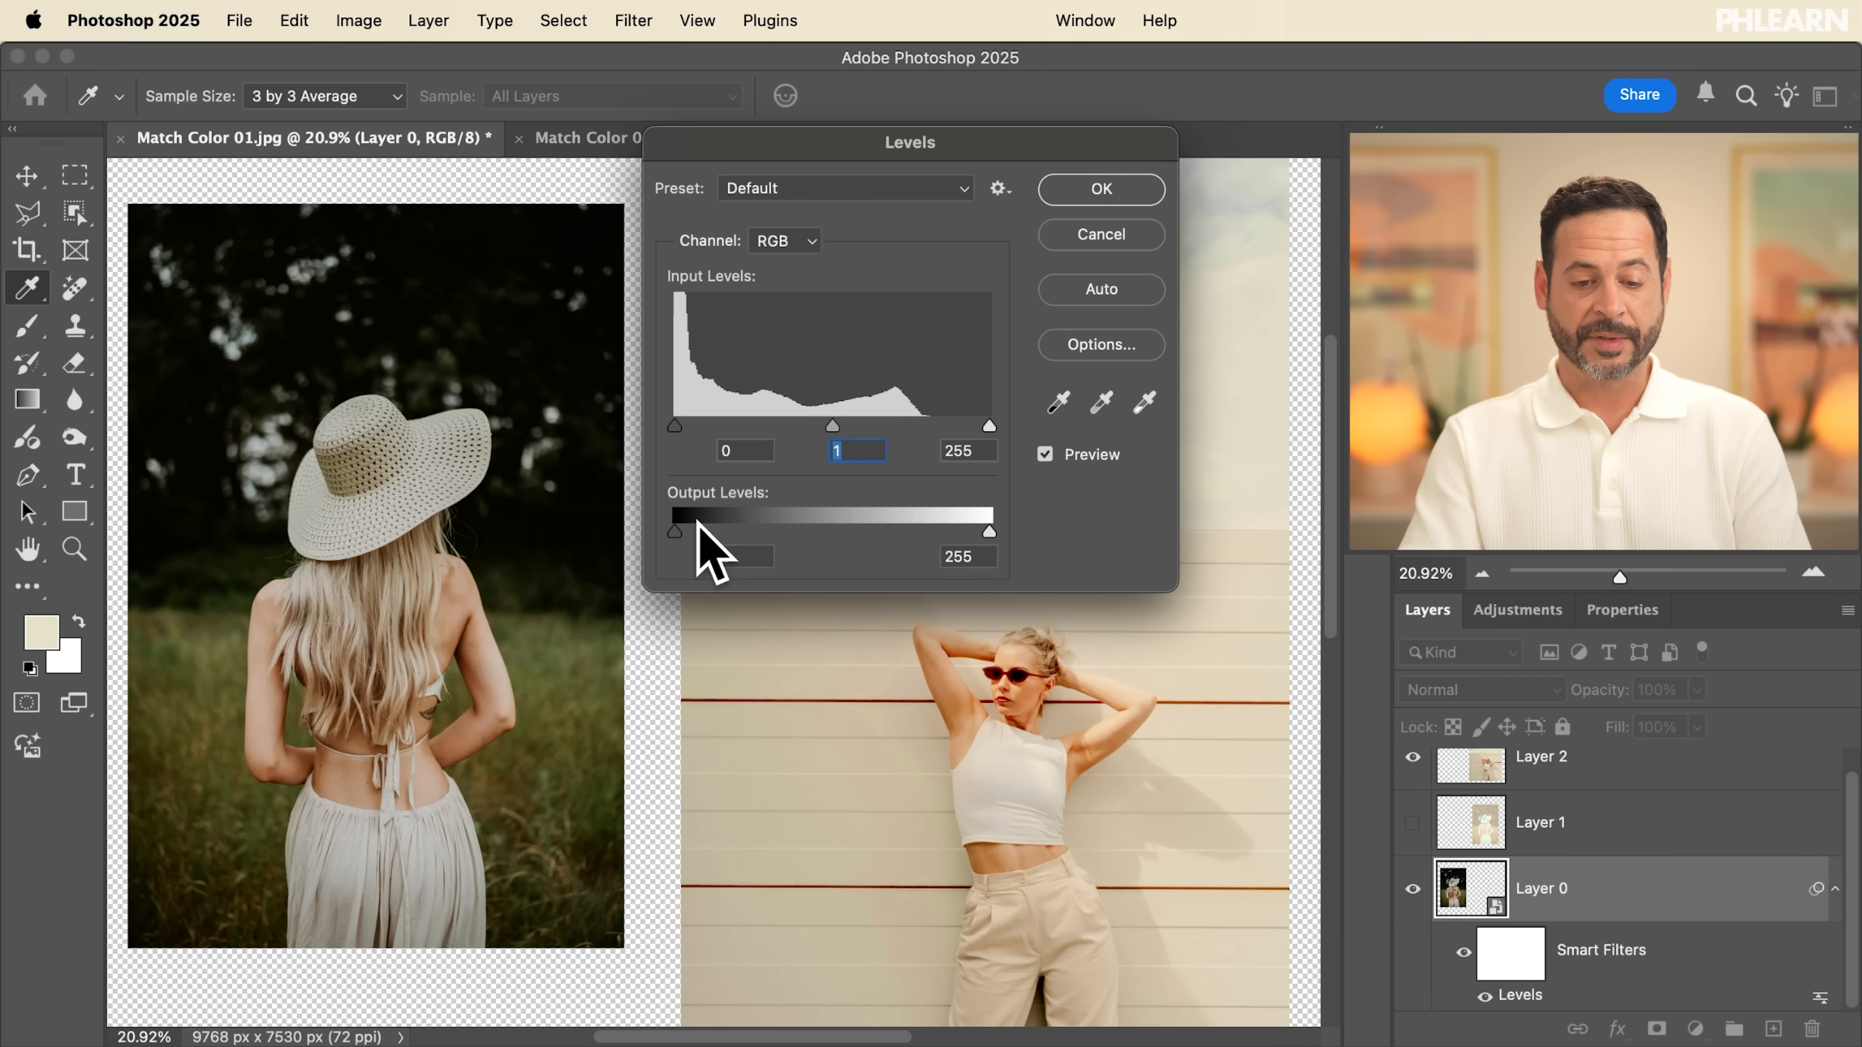
# Step: Try raising the black output level and lowering the white output level, restoring them to 0 and 255
pyautogui.moveTo(676, 532); pyautogui.dragTo(738, 531)
pyautogui.moveTo(737, 534); pyautogui.dragTo(660, 534)
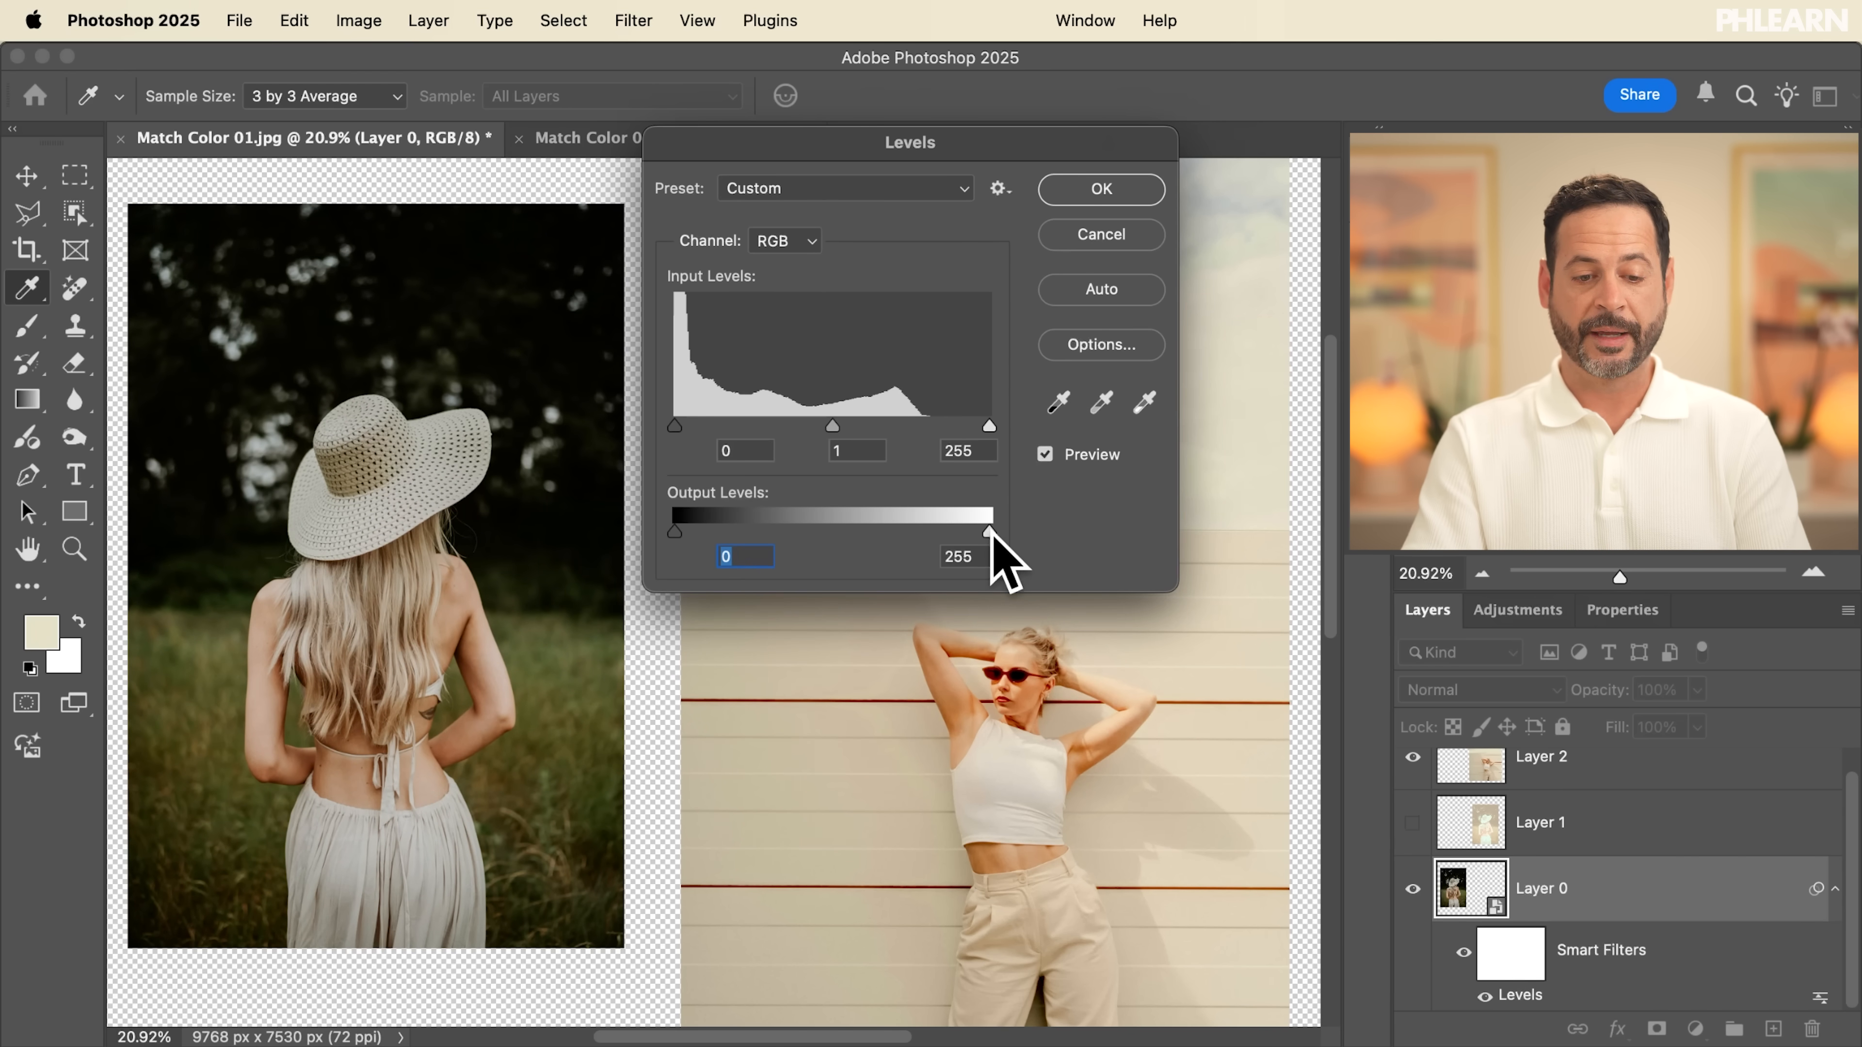
pyautogui.moveTo(953, 538); pyautogui.dragTo(1041, 534)
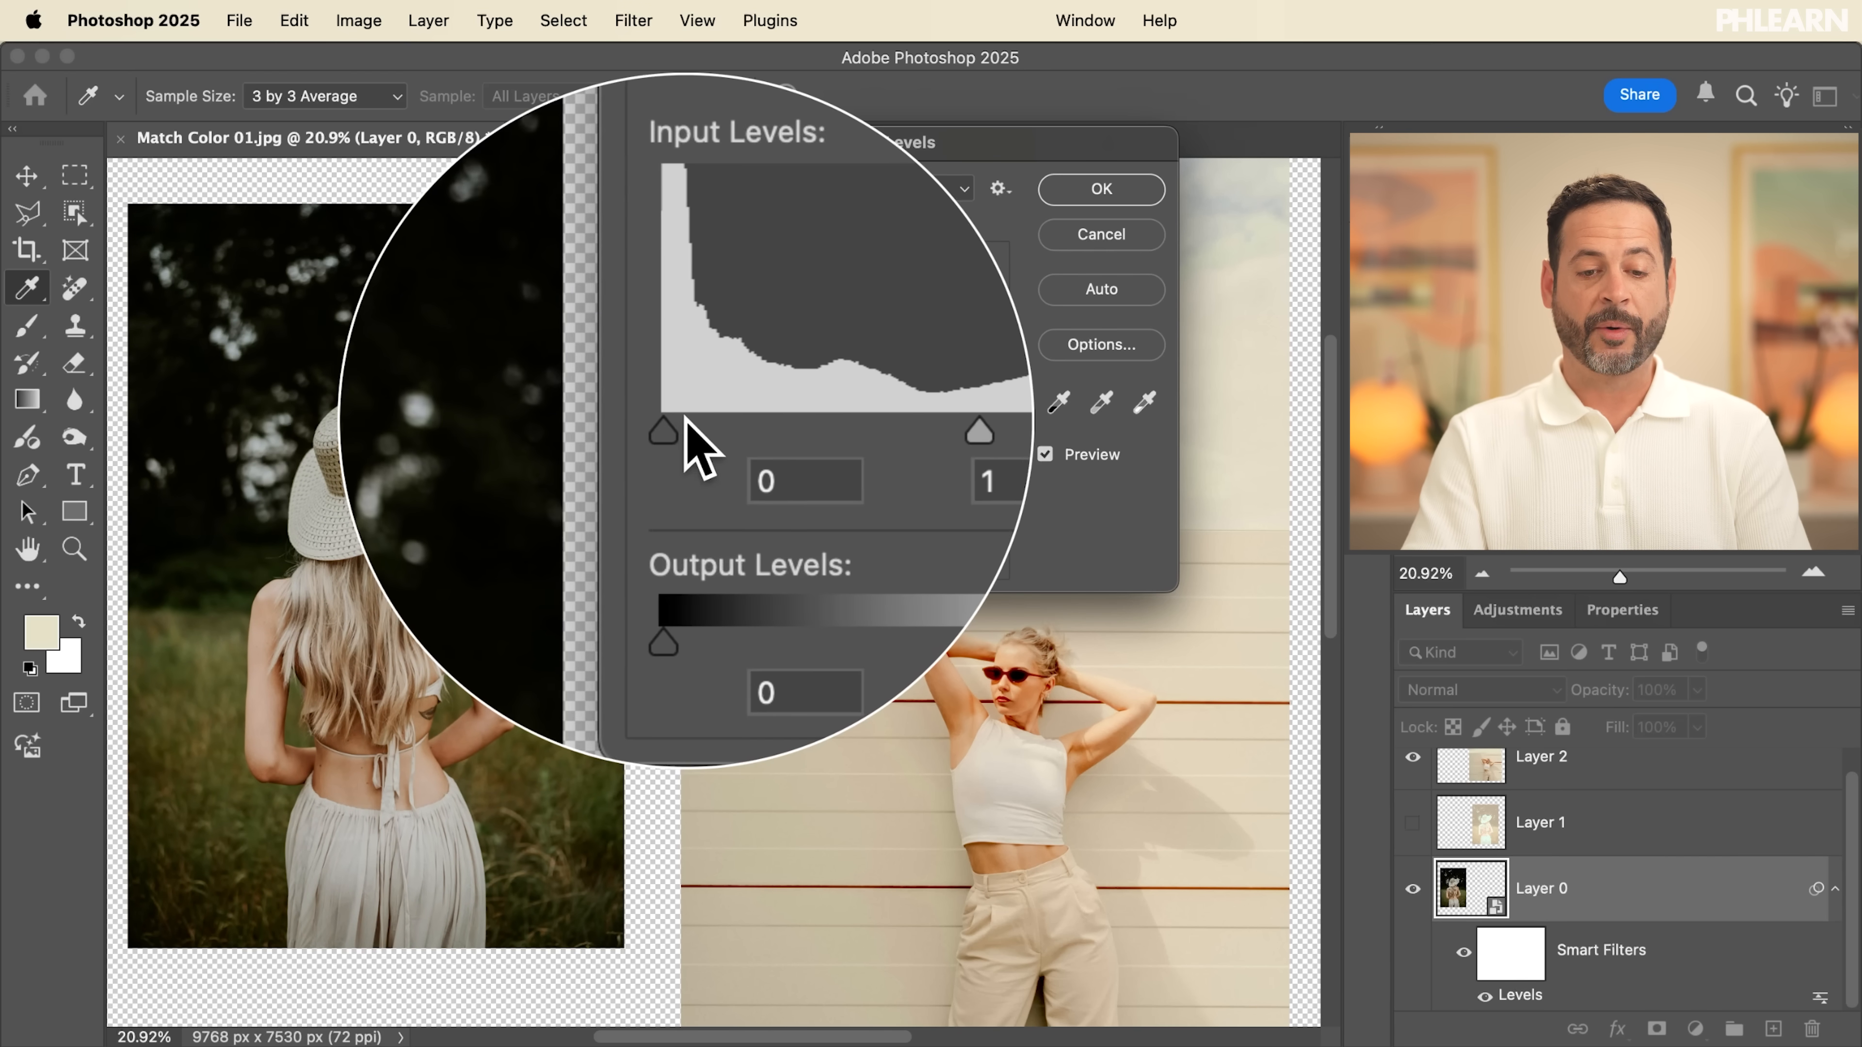
pyautogui.moveTo(684, 423); pyautogui.dragTo(649, 528)
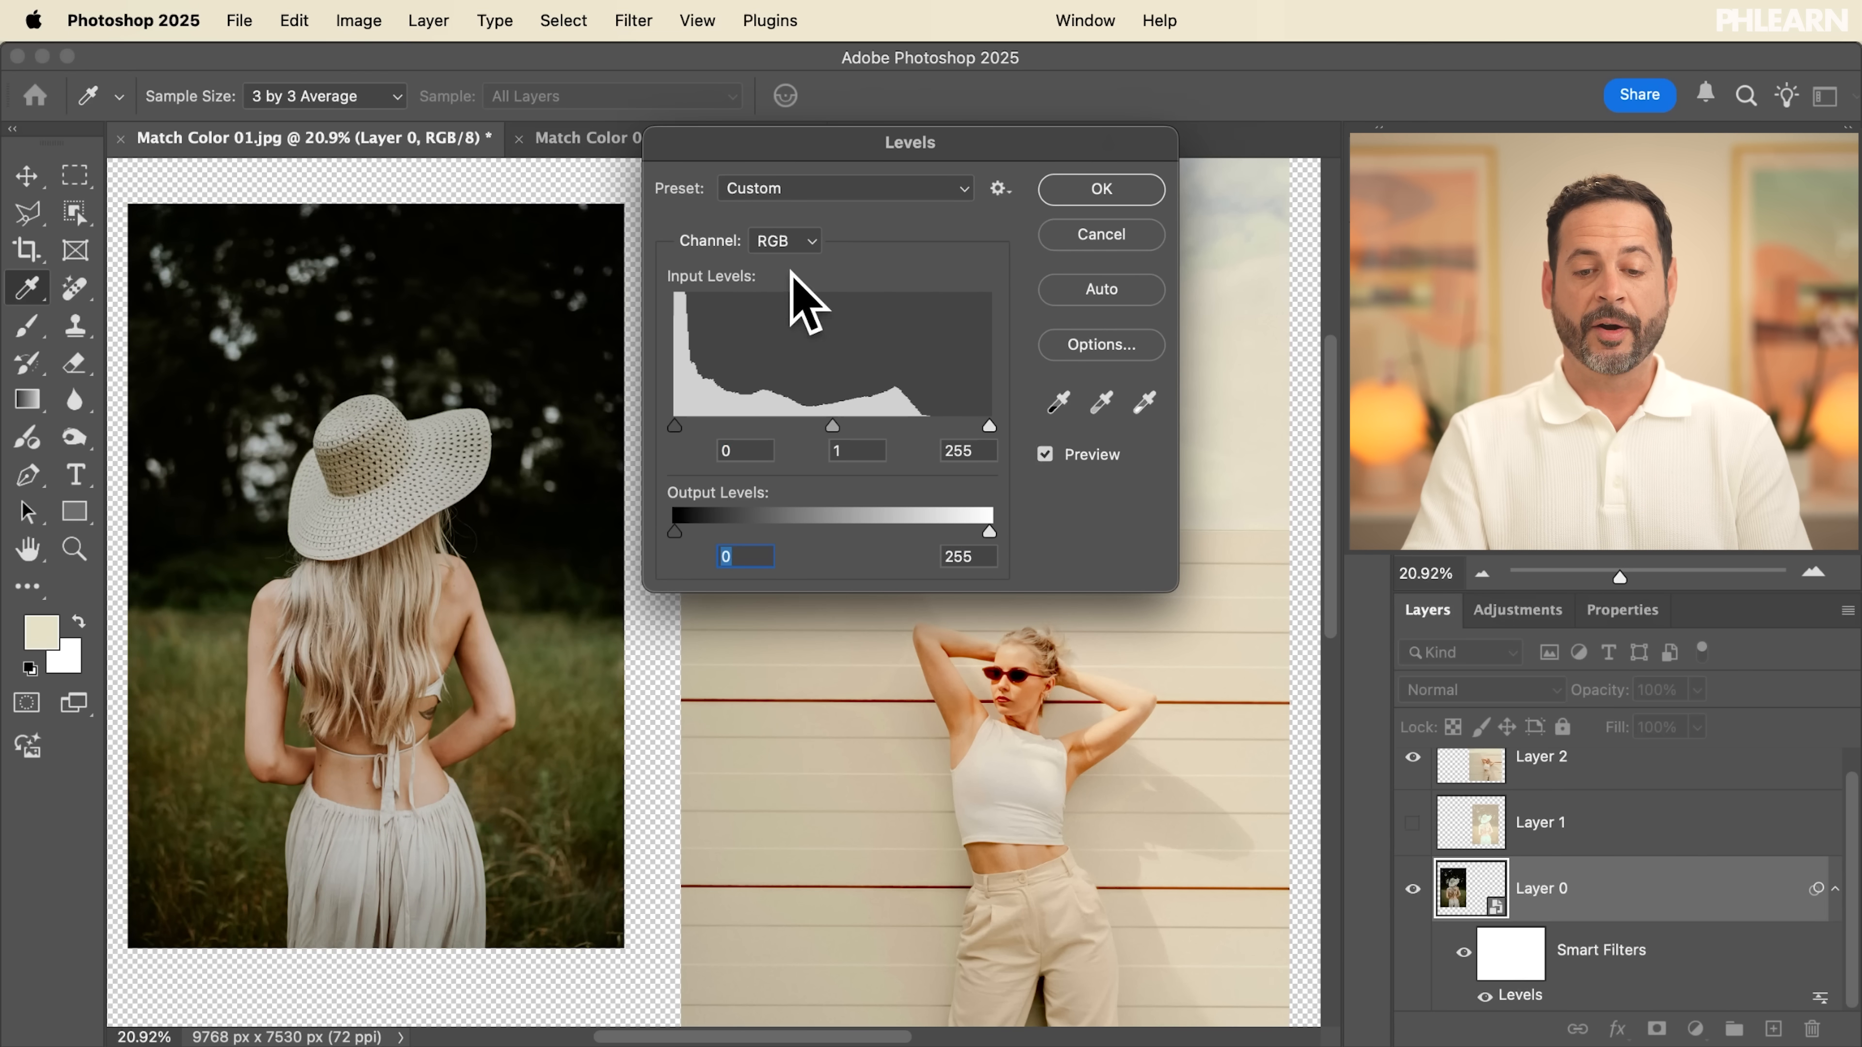
# Step: Try Red channel midtones of 2.22 and 0.97 with output levels of 55 and 159, and reset the Levels settings
pyautogui.moveTo(983, 427)
pyautogui.mouseDown()
pyautogui.moveTo(815, 433)
pyautogui.moveTo(990, 428)
pyautogui.mouseUp()
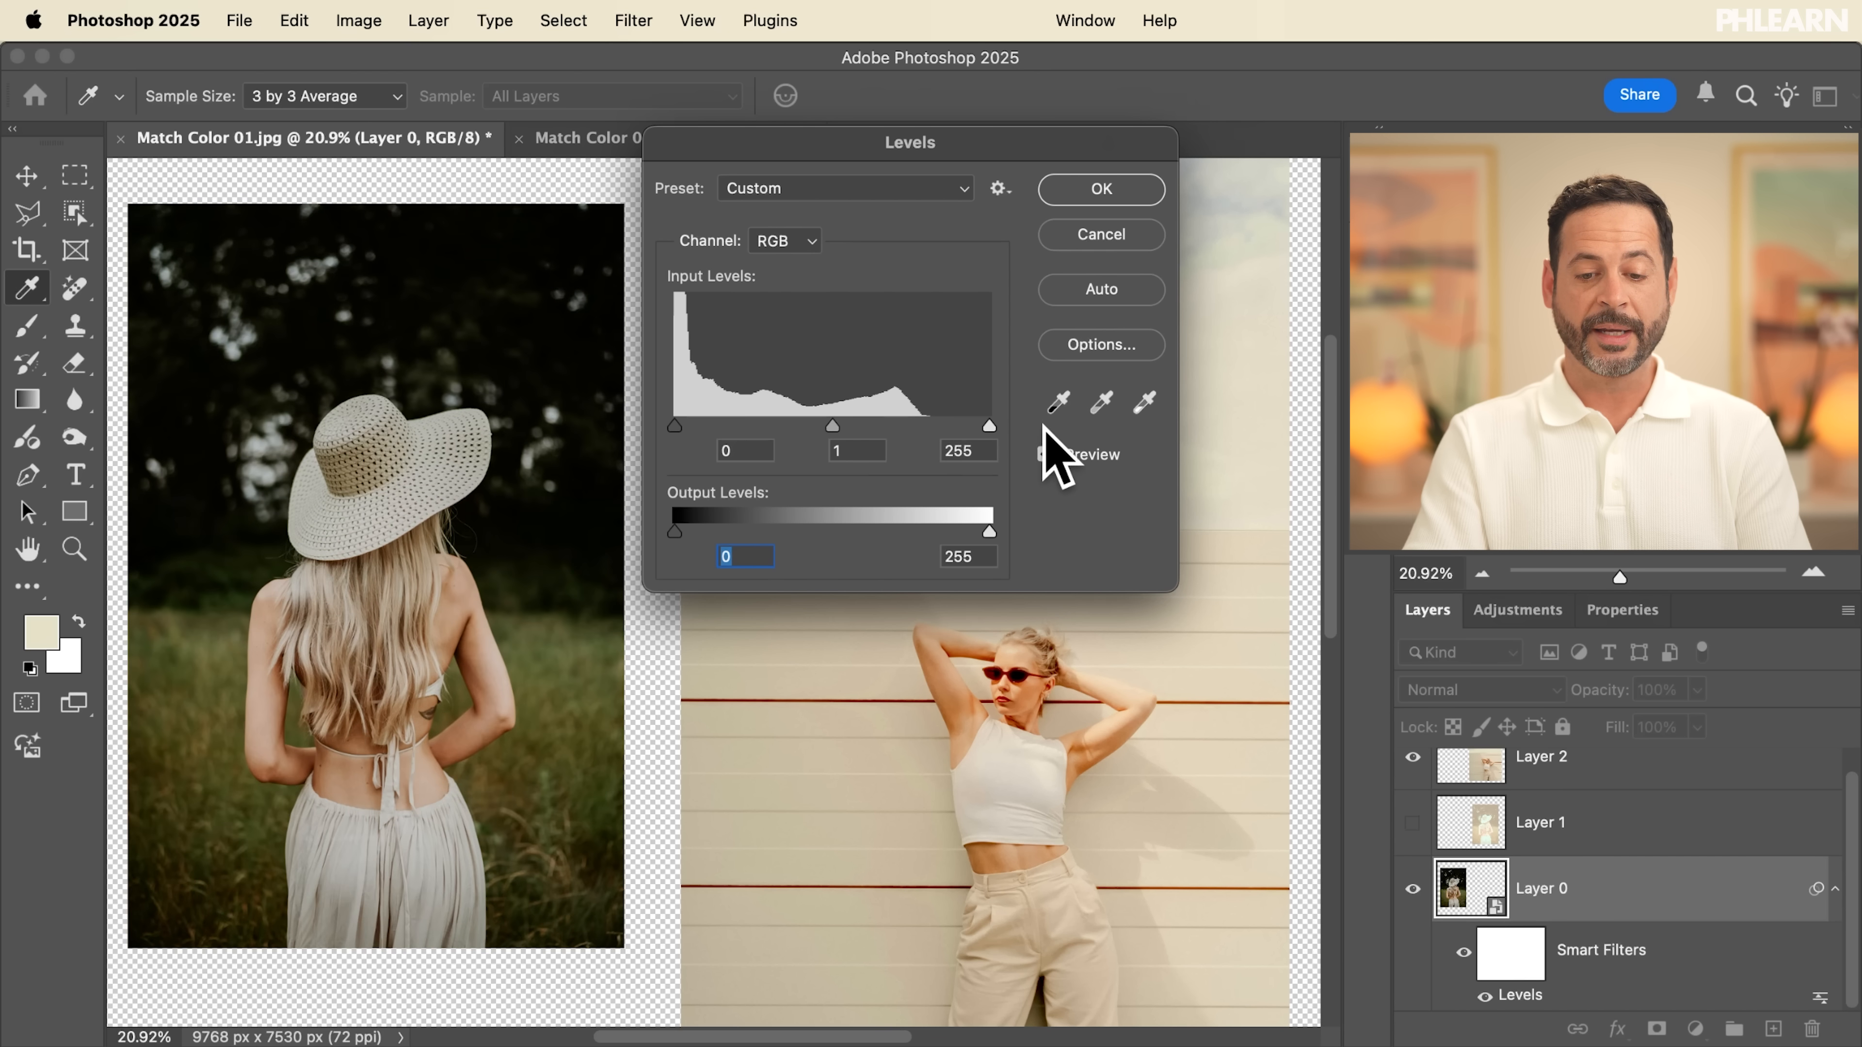
pyautogui.moveTo(988, 528); pyautogui.dragTo(1027, 517)
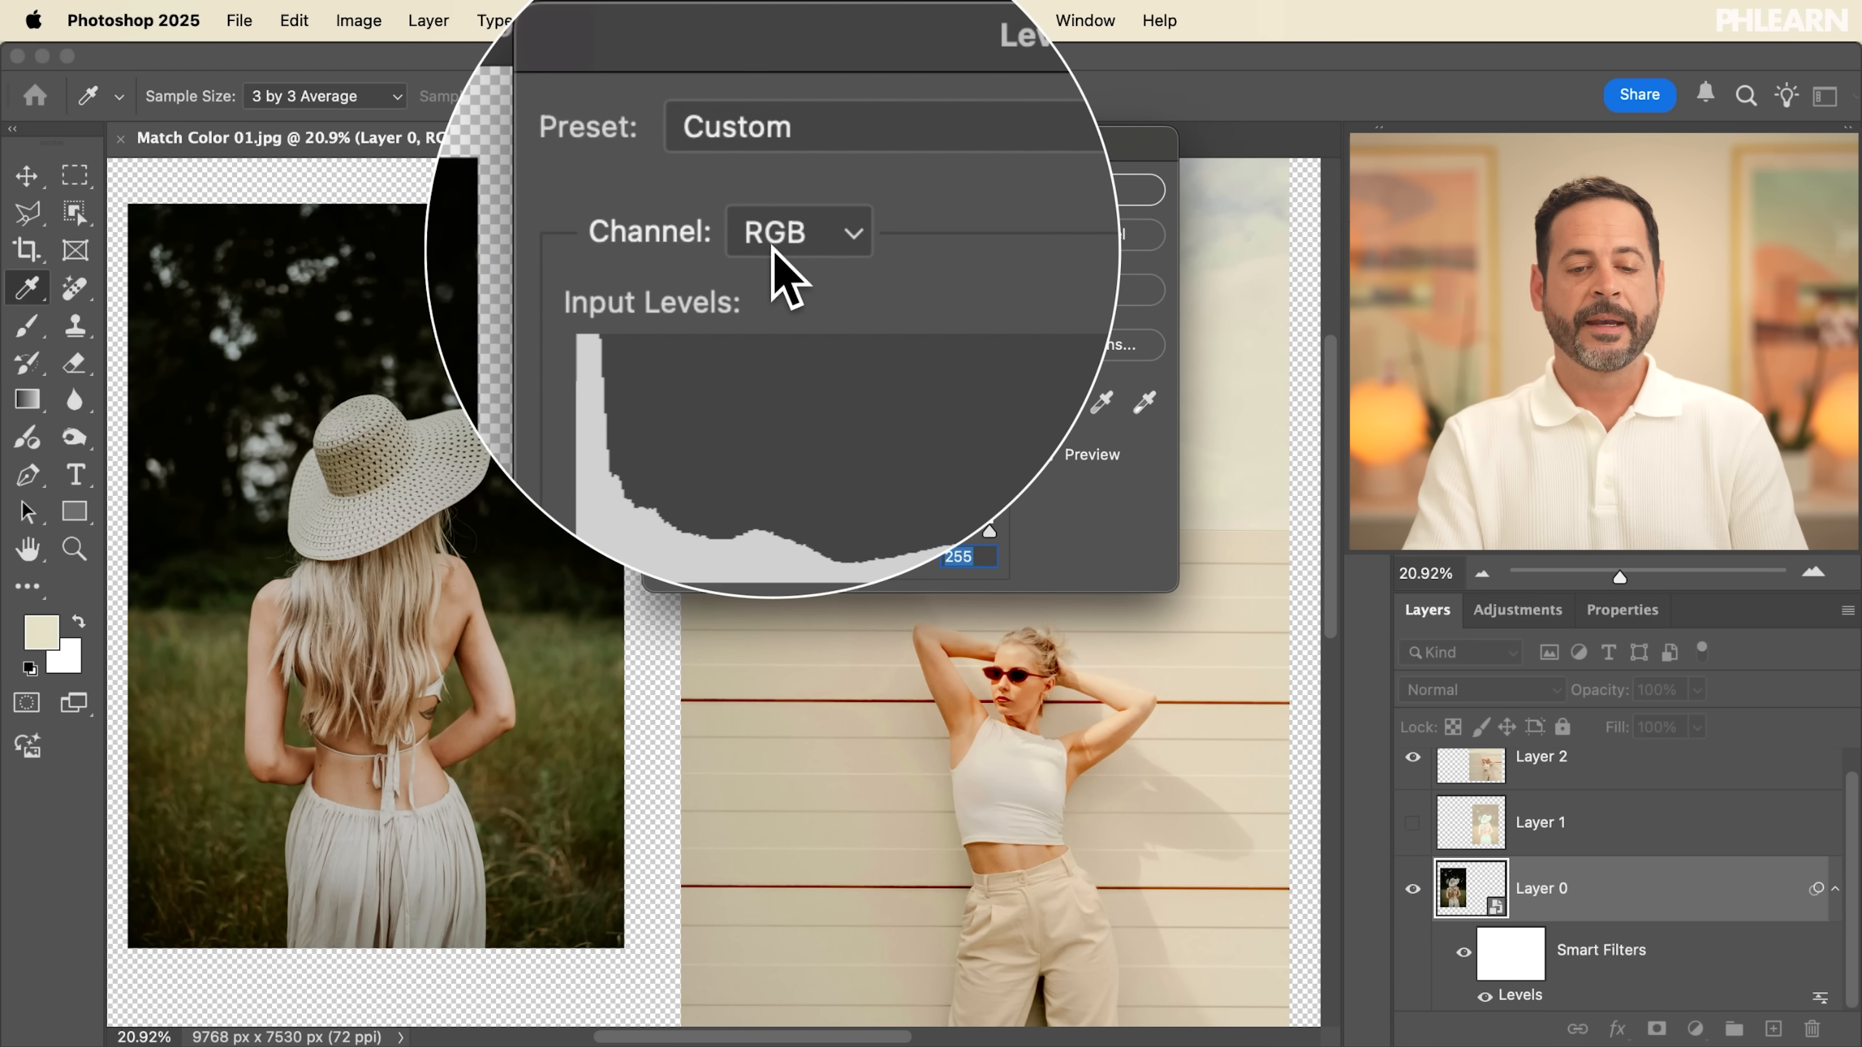
pyautogui.click(771, 245)
pyautogui.click(801, 268)
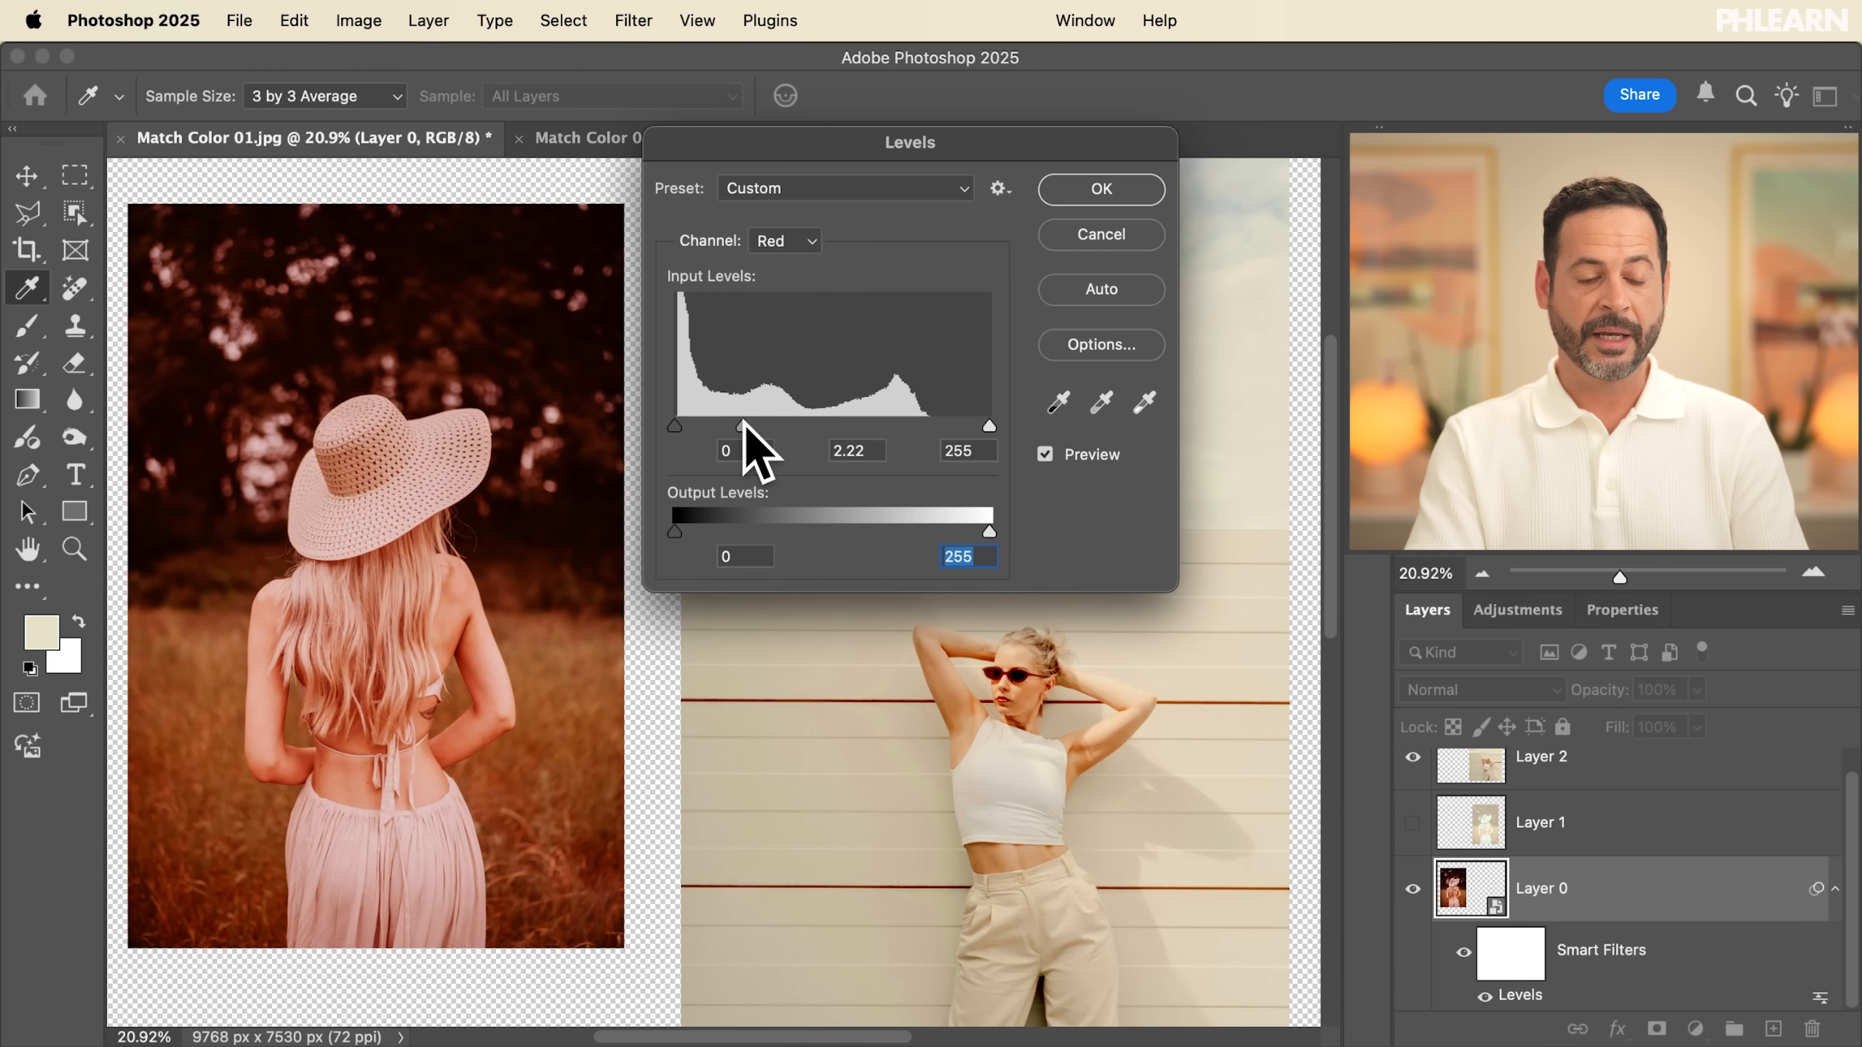
pyautogui.moveTo(759, 425); pyautogui.dragTo(837, 451)
pyautogui.moveTo(675, 529); pyautogui.dragTo(715, 531)
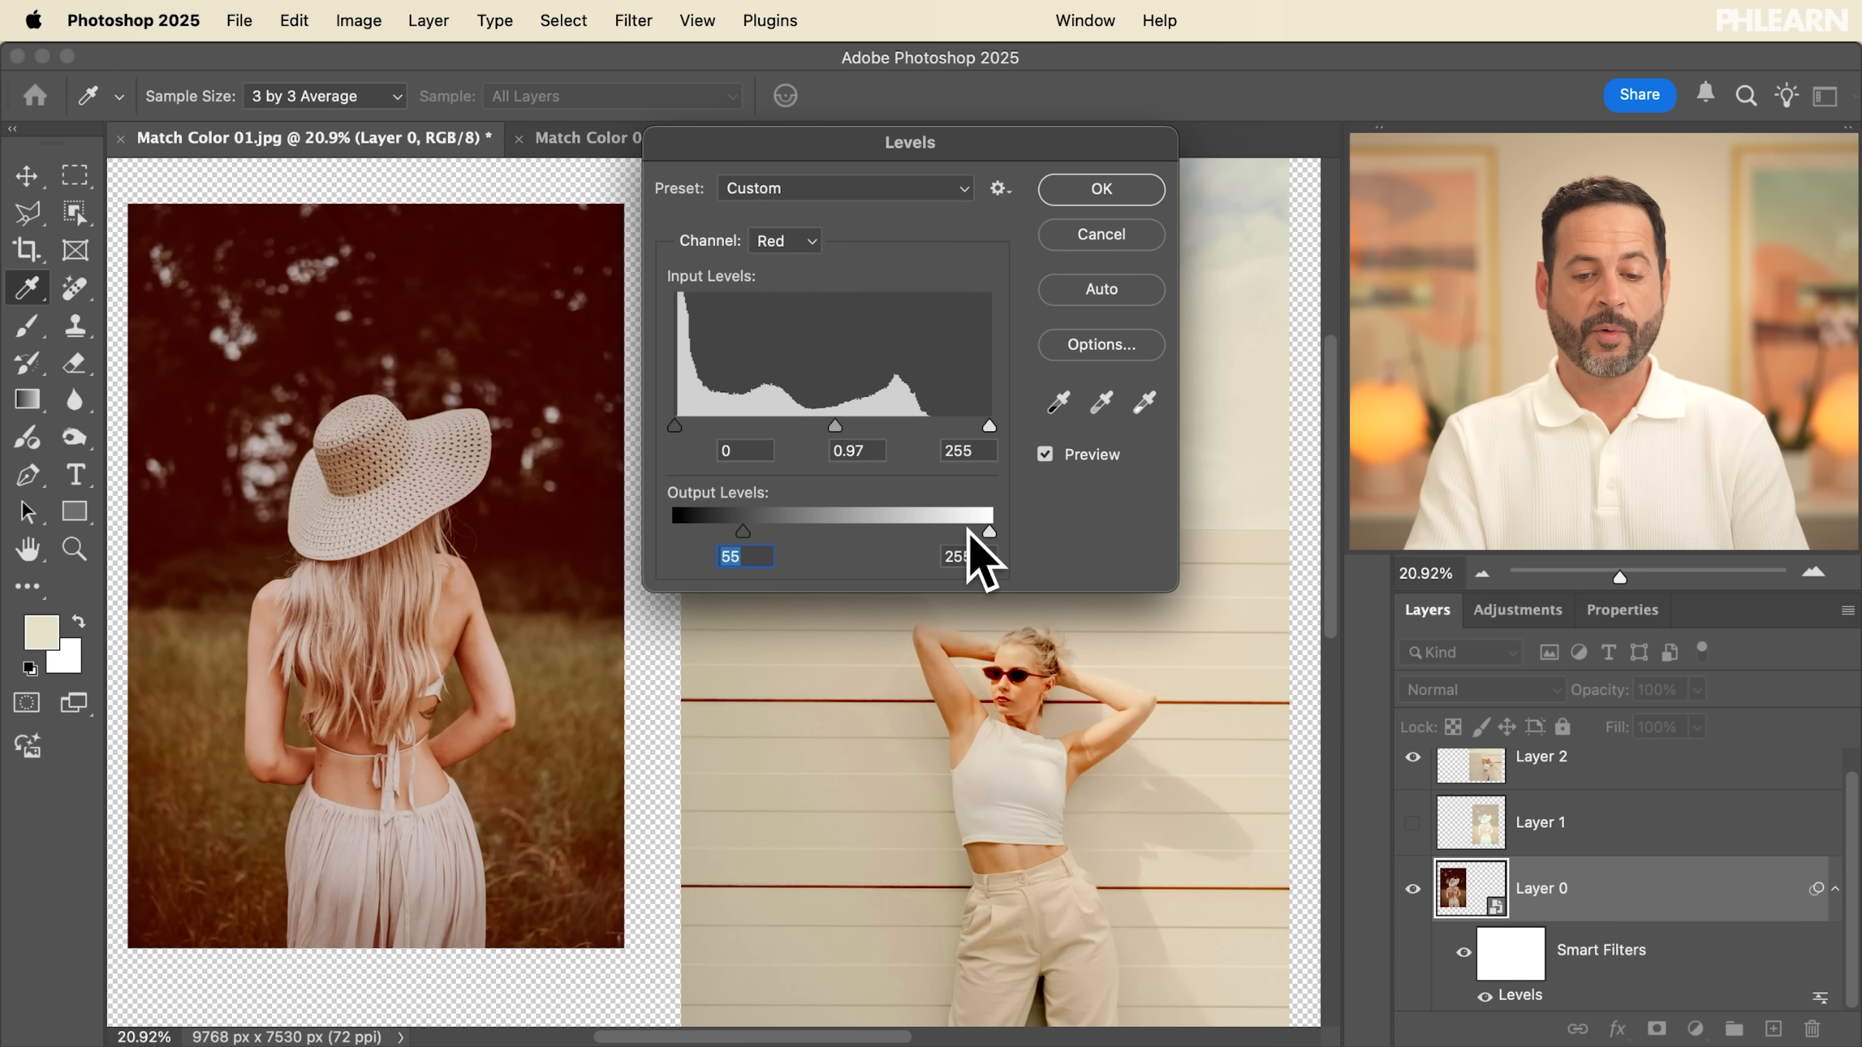
pyautogui.moveTo(984, 531); pyautogui.dragTo(905, 532)
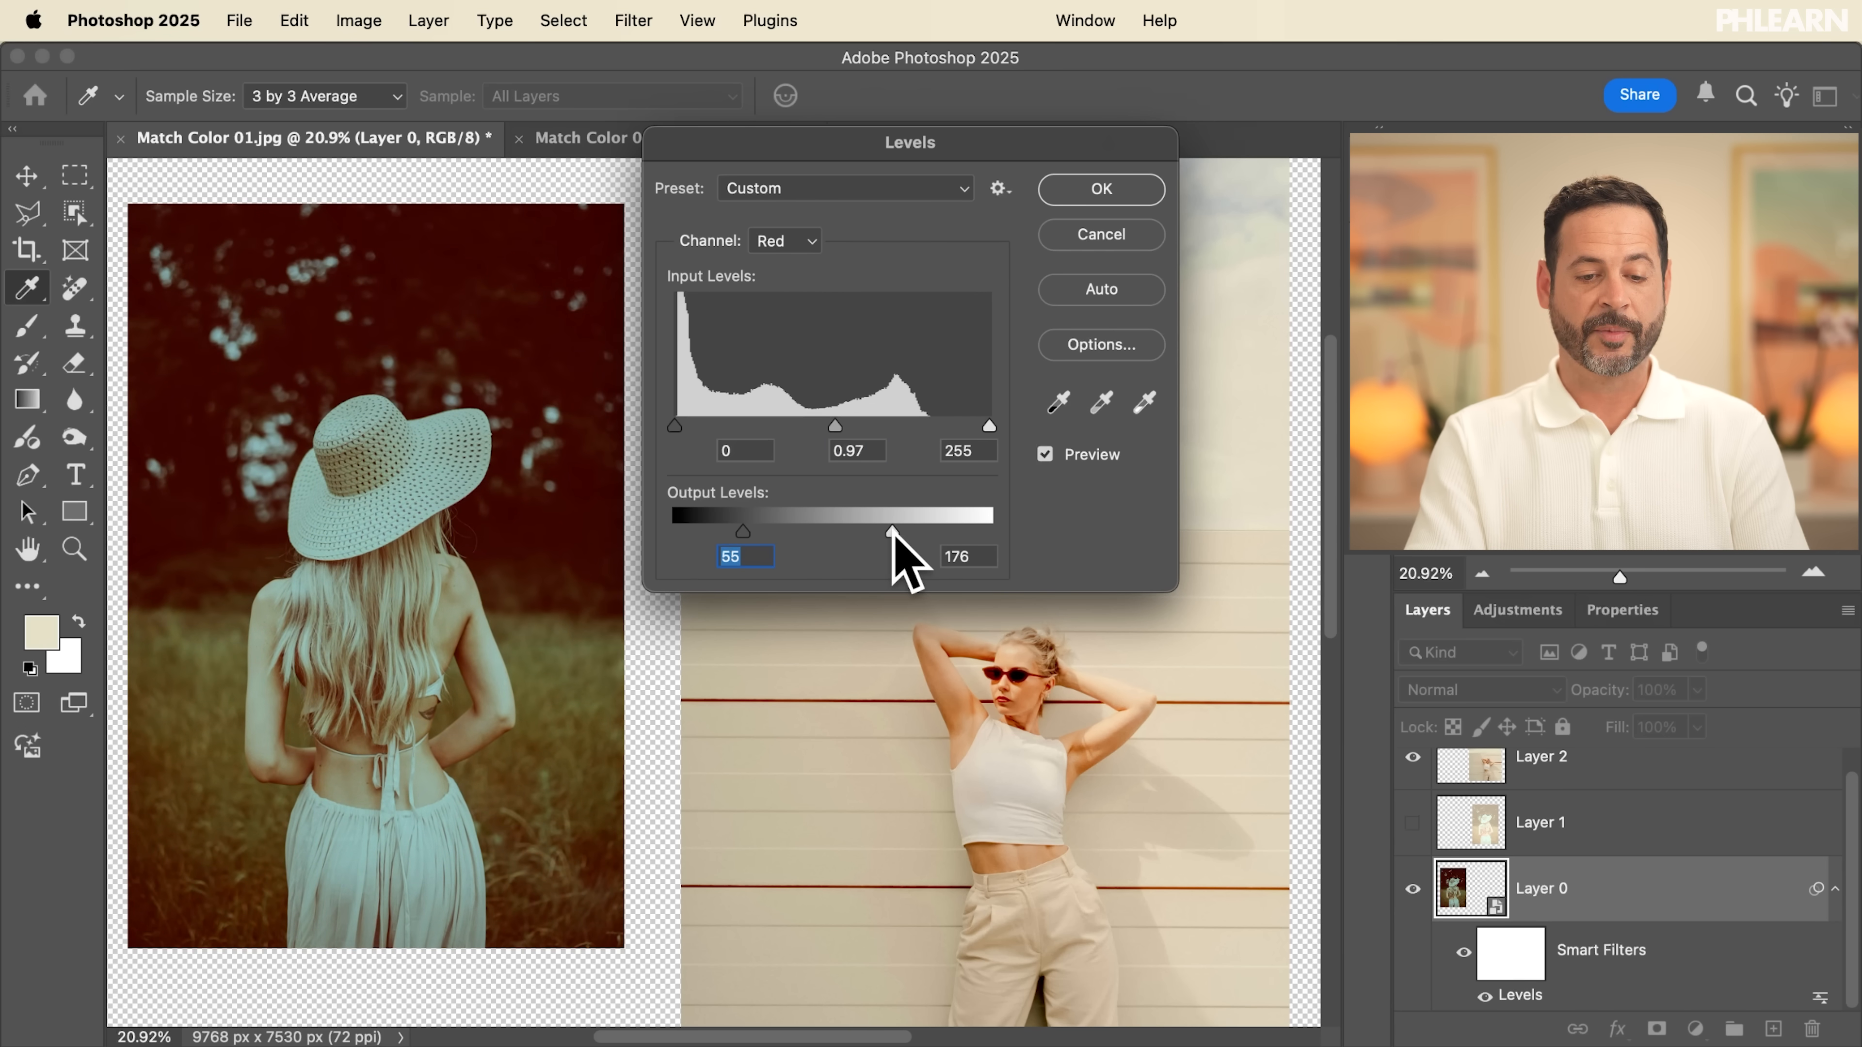
pyautogui.moveTo(879, 534); pyautogui.dragTo(871, 533)
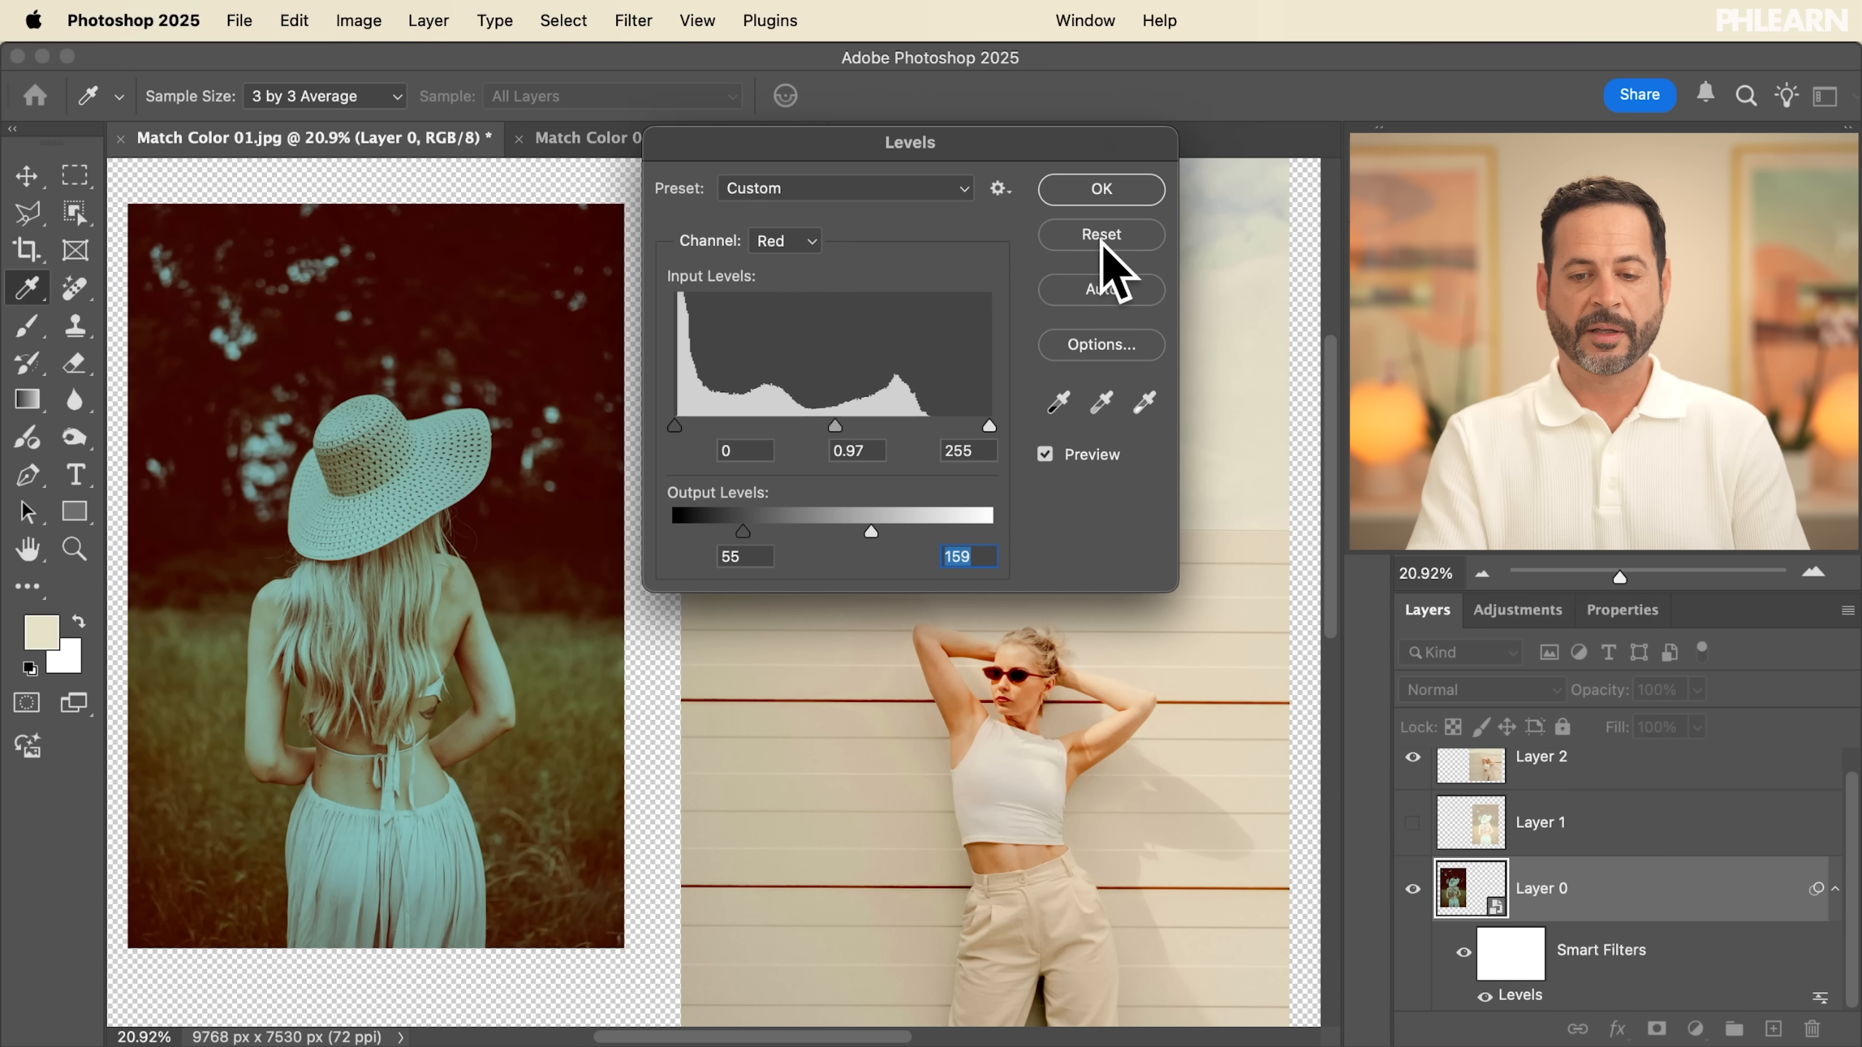
pyautogui.keyDown('alt'); pyautogui.click(1101, 234); pyautogui.keyUp('alt')
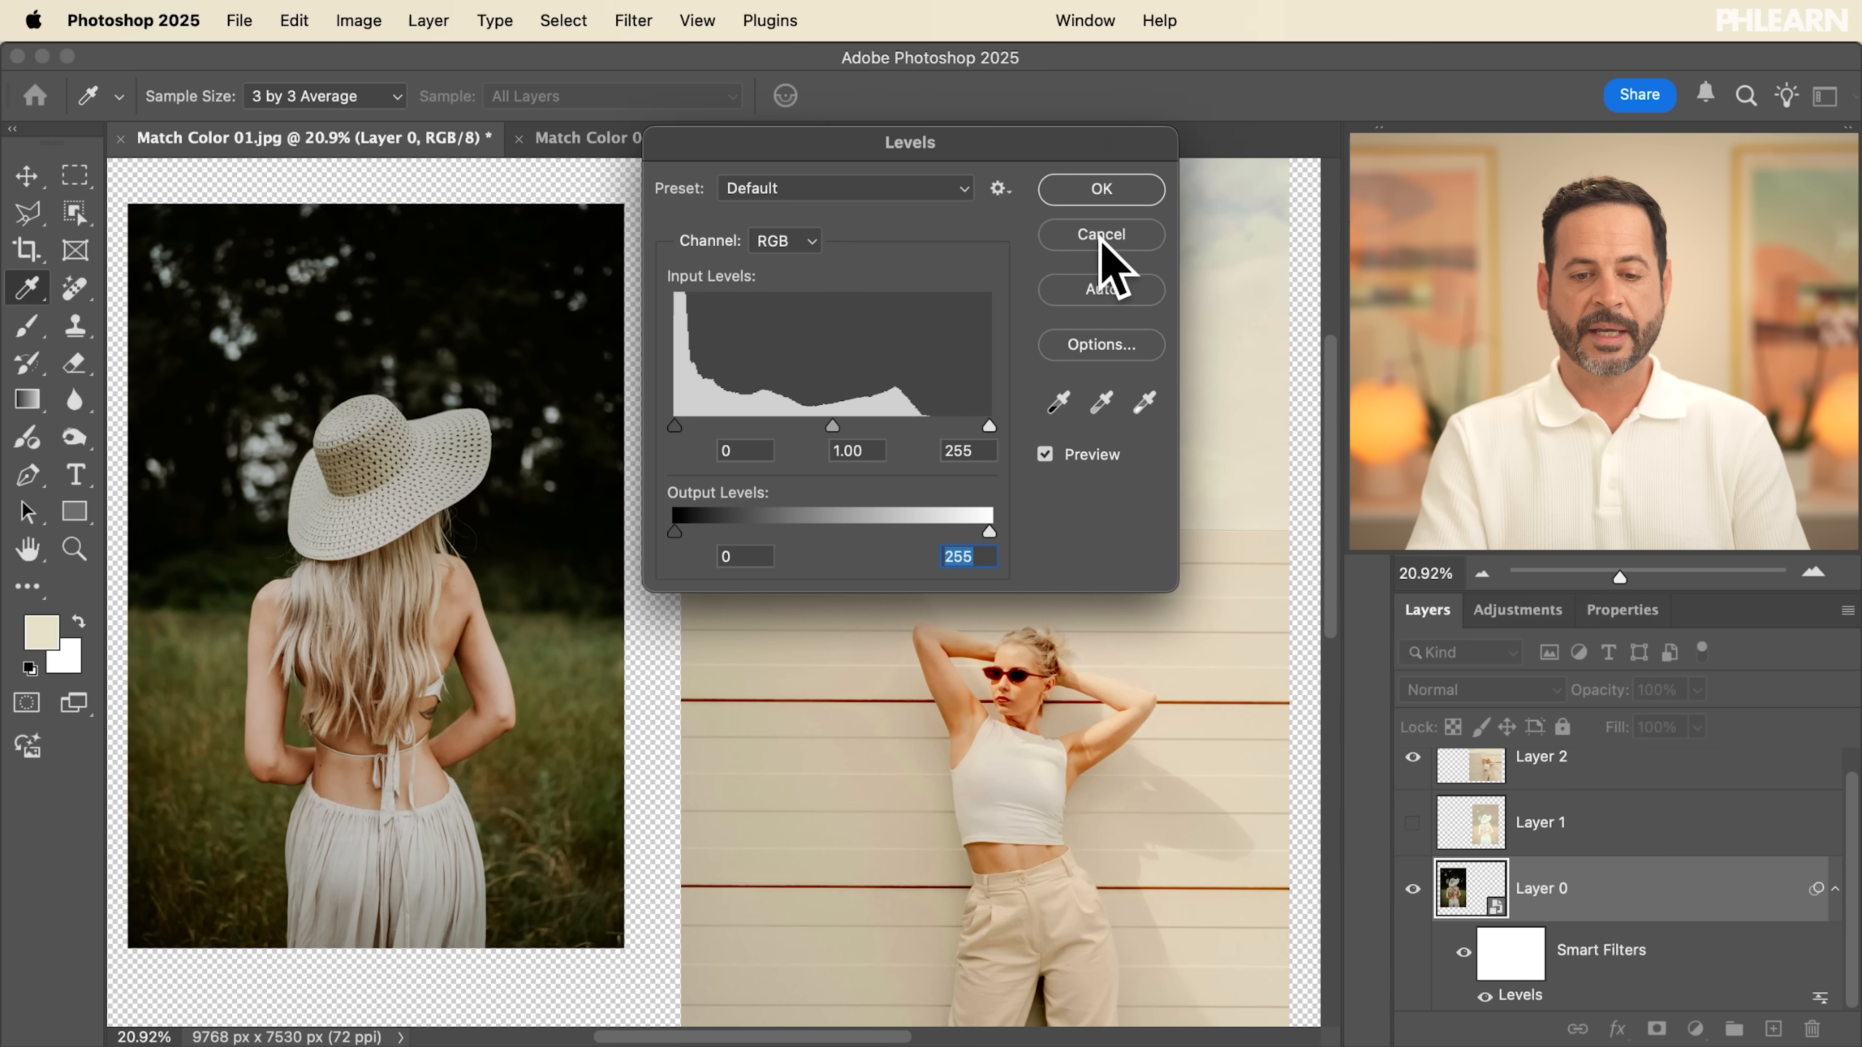
# Step: Try Green channel midtones of 1.91 and 1.09, and shift its output levels, restoring them to 0 and 255
pyautogui.click(784, 242)
pyautogui.click(794, 292)
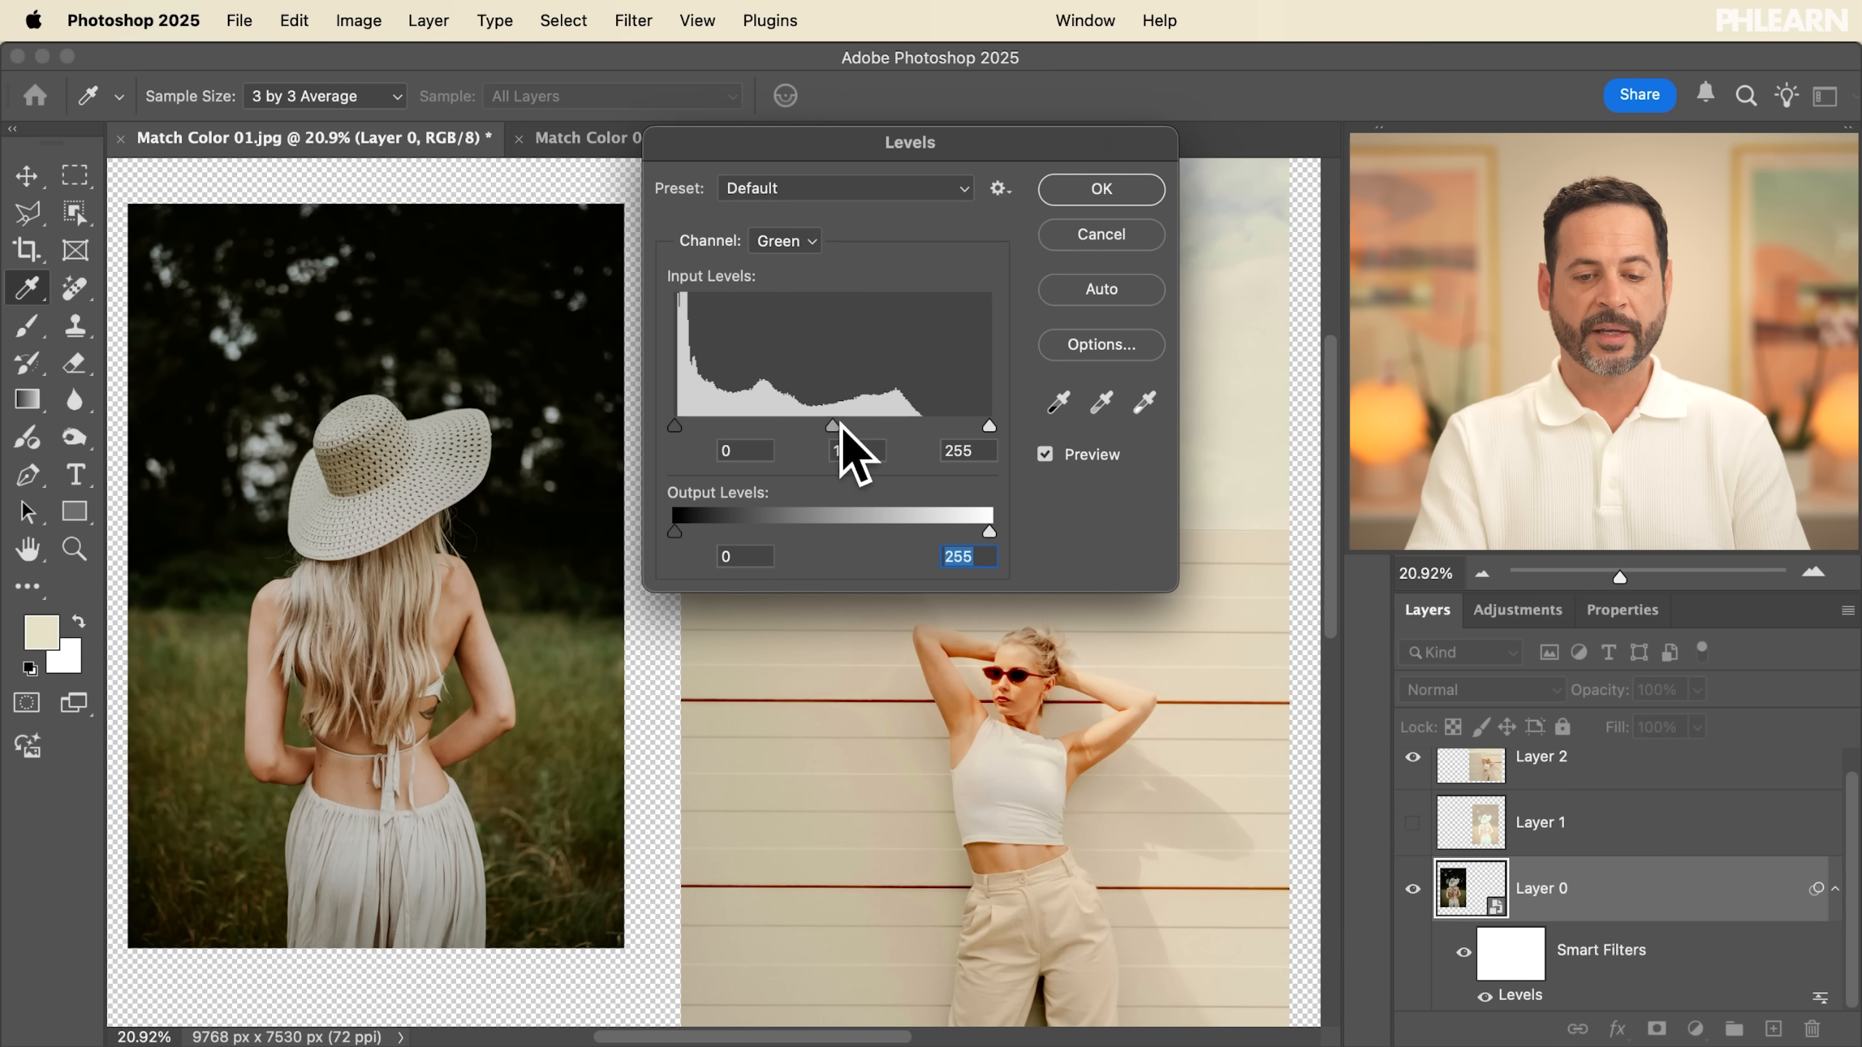
pyautogui.moveTo(832, 426); pyautogui.dragTo(774, 426)
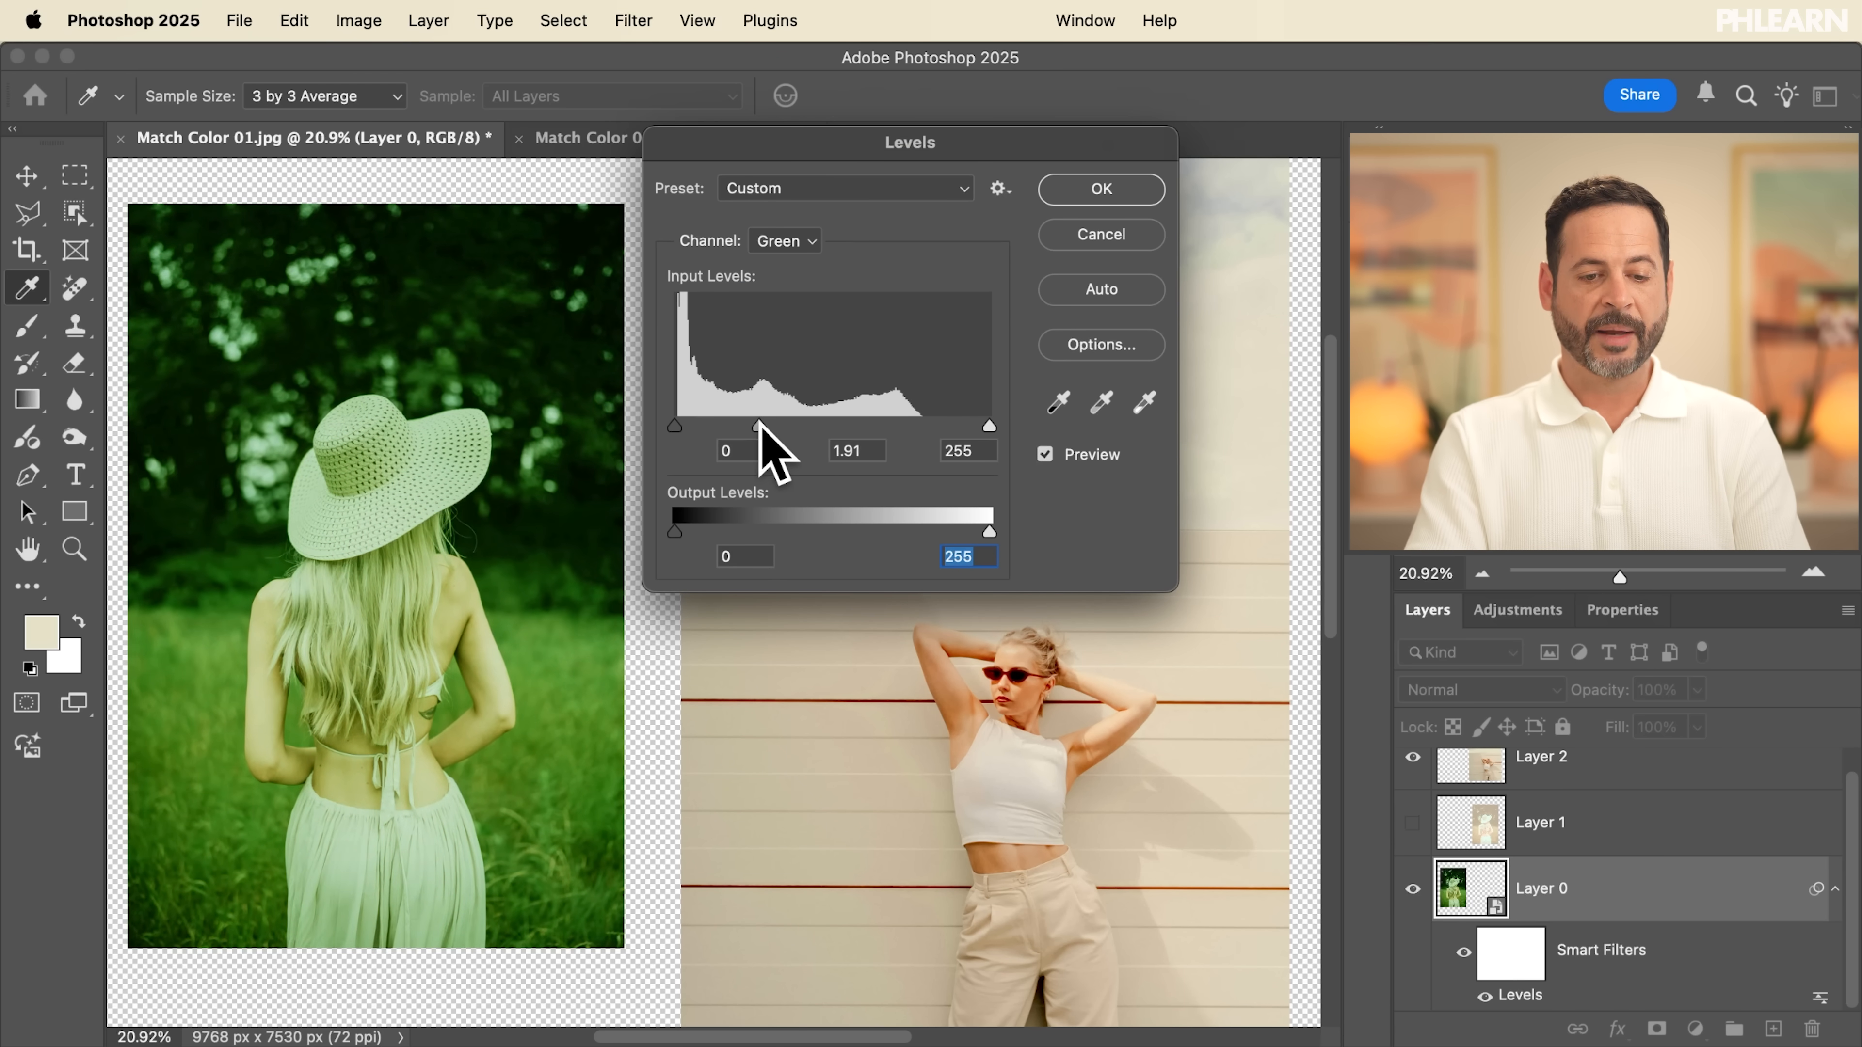
pyautogui.moveTo(781, 425); pyautogui.dragTo(823, 427)
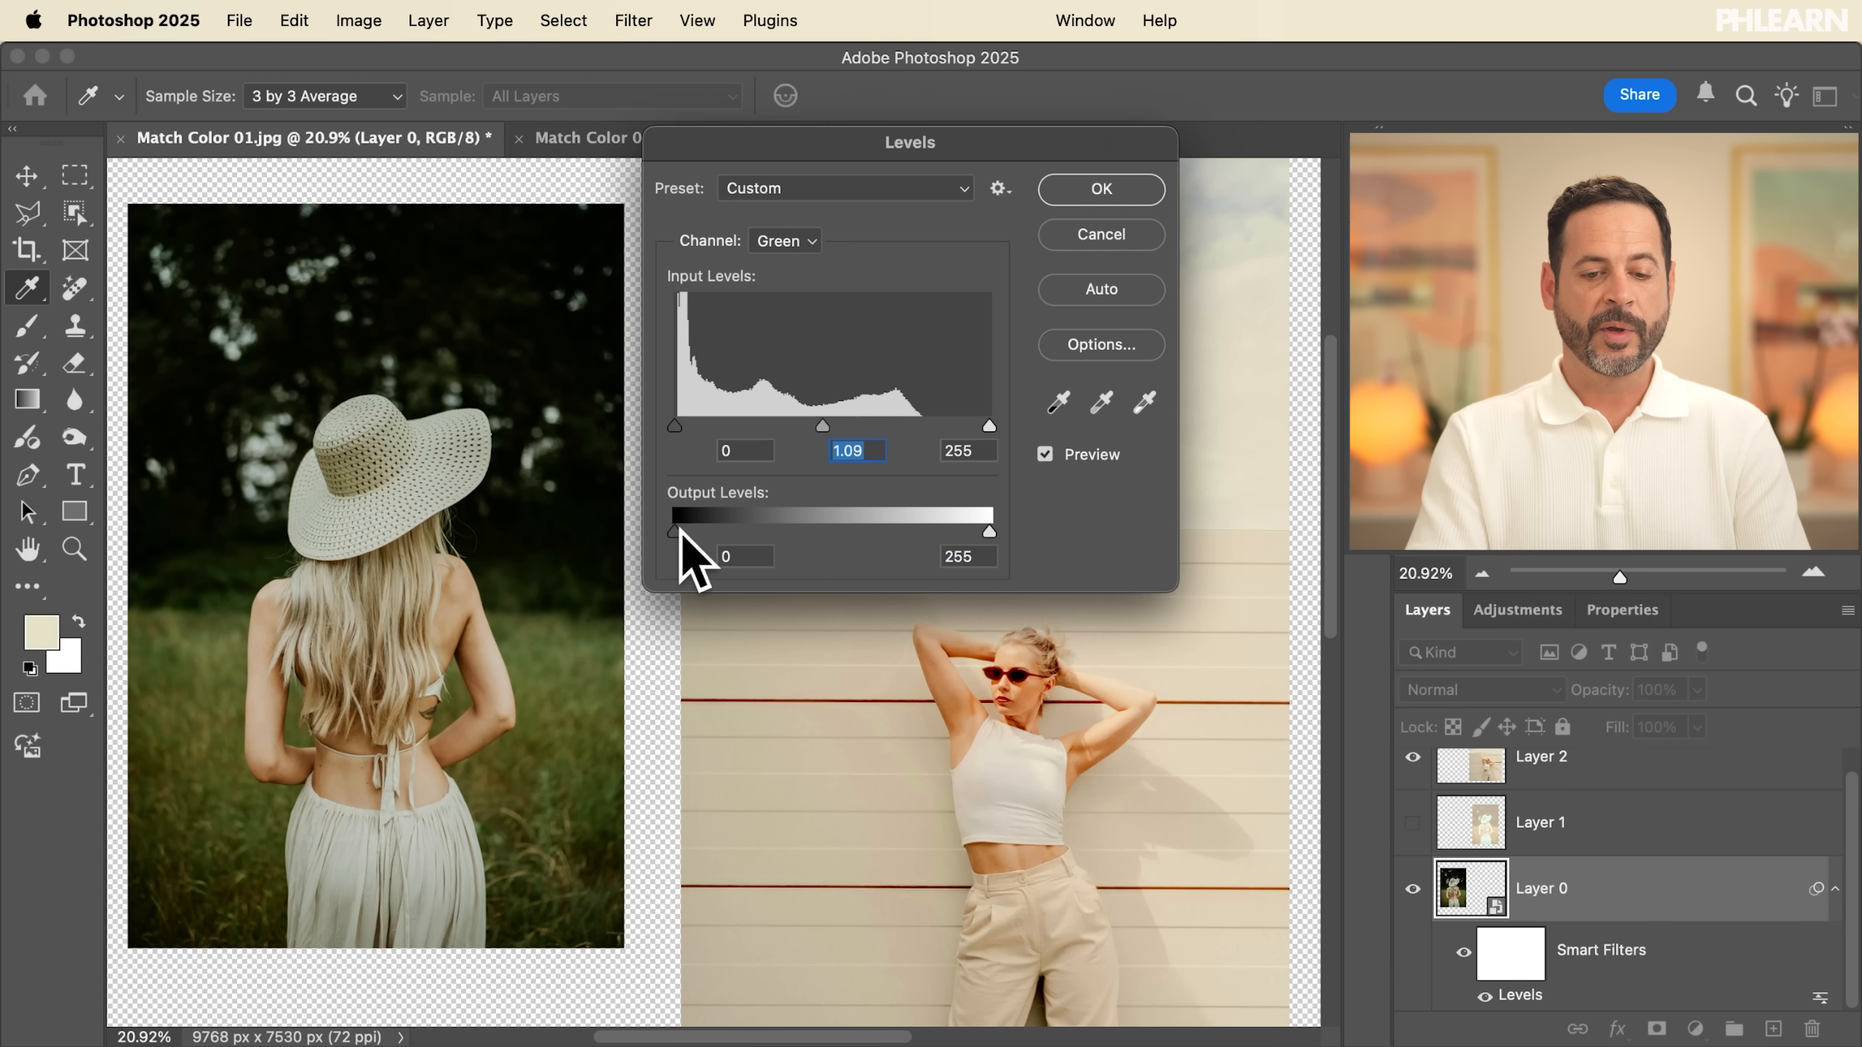
pyautogui.moveTo(679, 531); pyautogui.dragTo(568, 530)
pyautogui.moveTo(989, 531); pyautogui.dragTo(1148, 547)
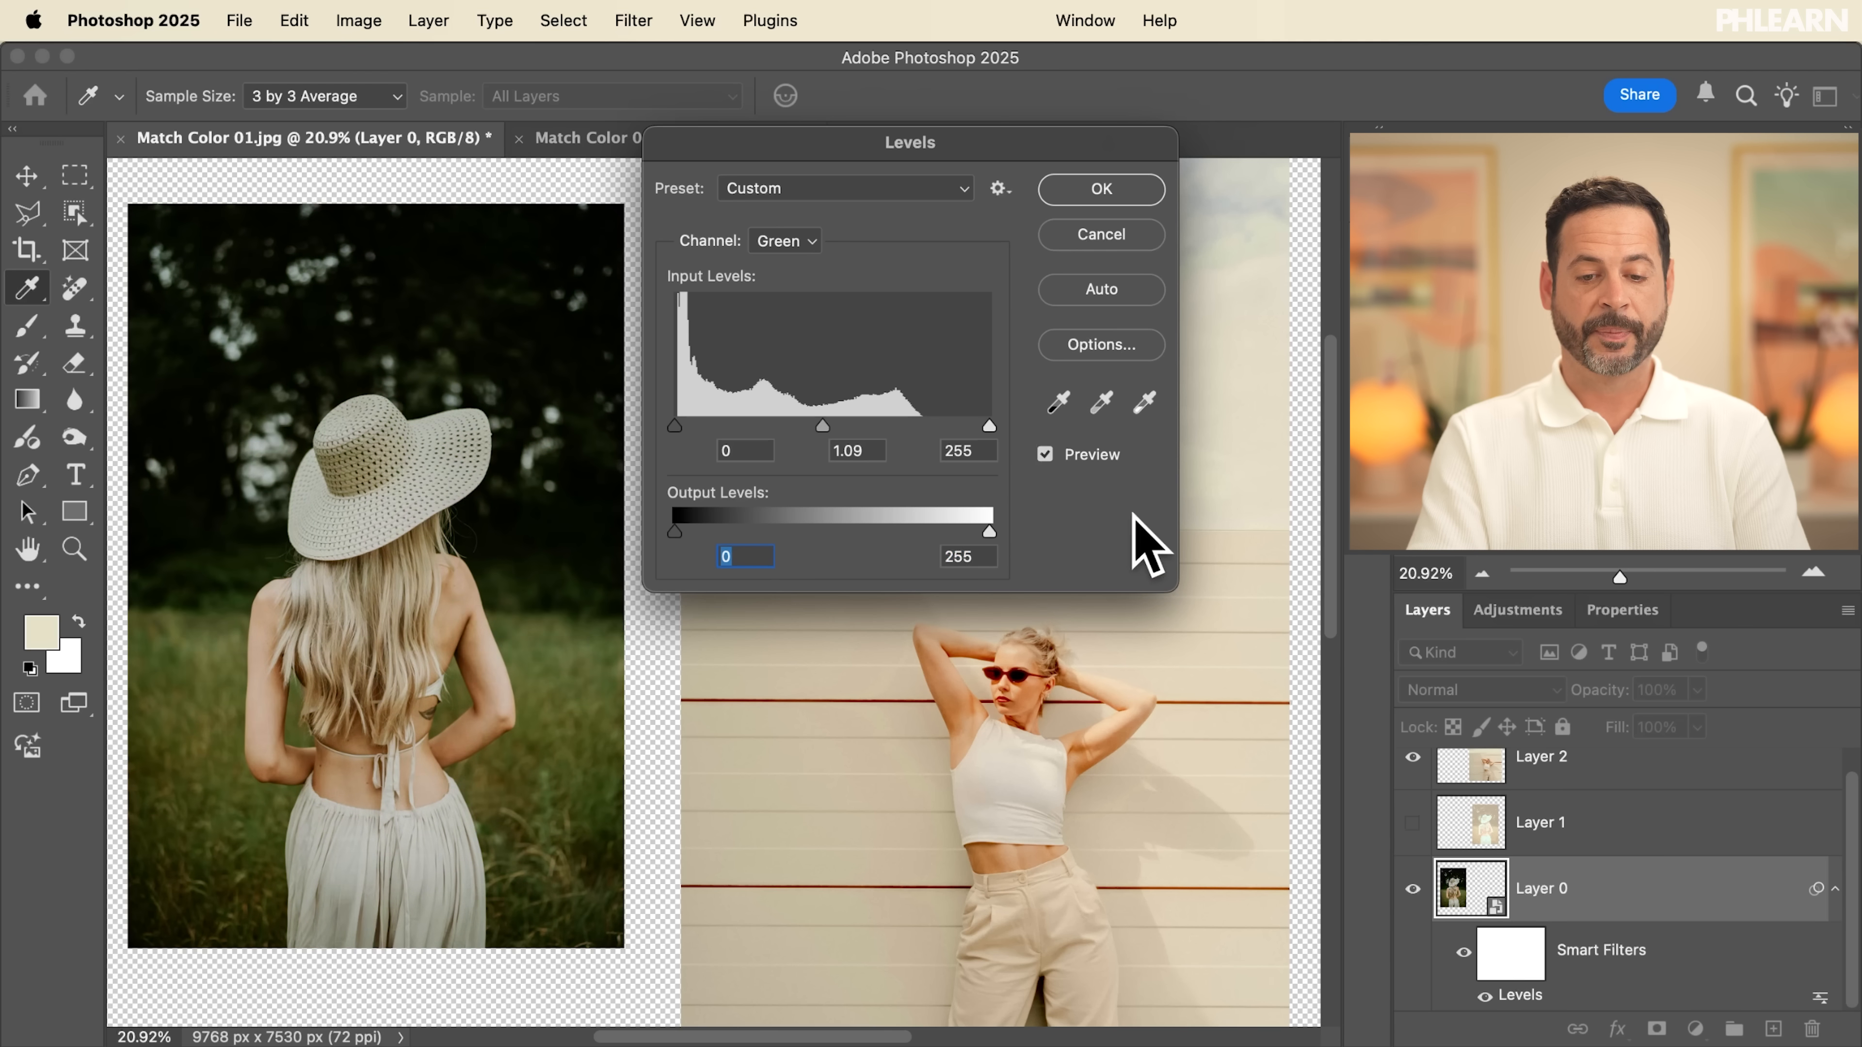
# Step: Try Blue channel midtones of 0.29, 0.87 and 1.19, and shift its output levels, restoring them to 0 and 255
pyautogui.click(781, 246)
pyautogui.click(788, 264)
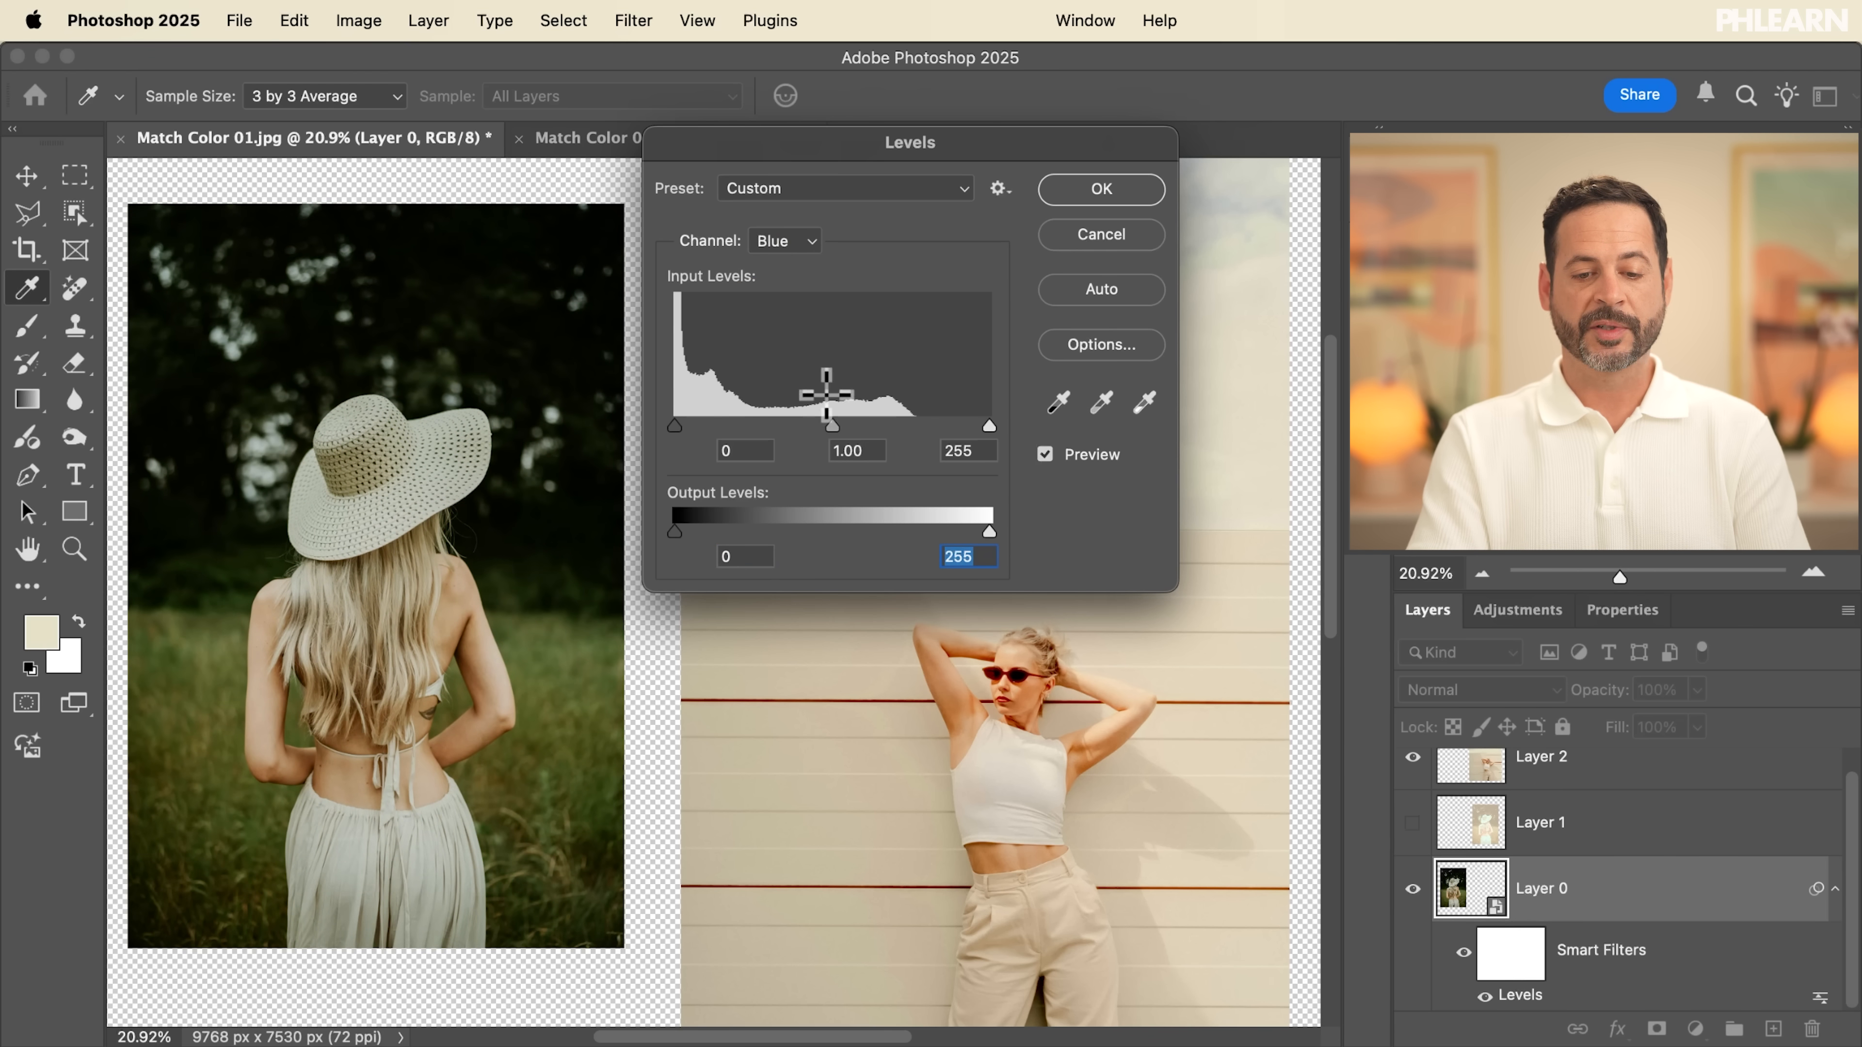
pyautogui.moveTo(832, 425); pyautogui.dragTo(895, 426)
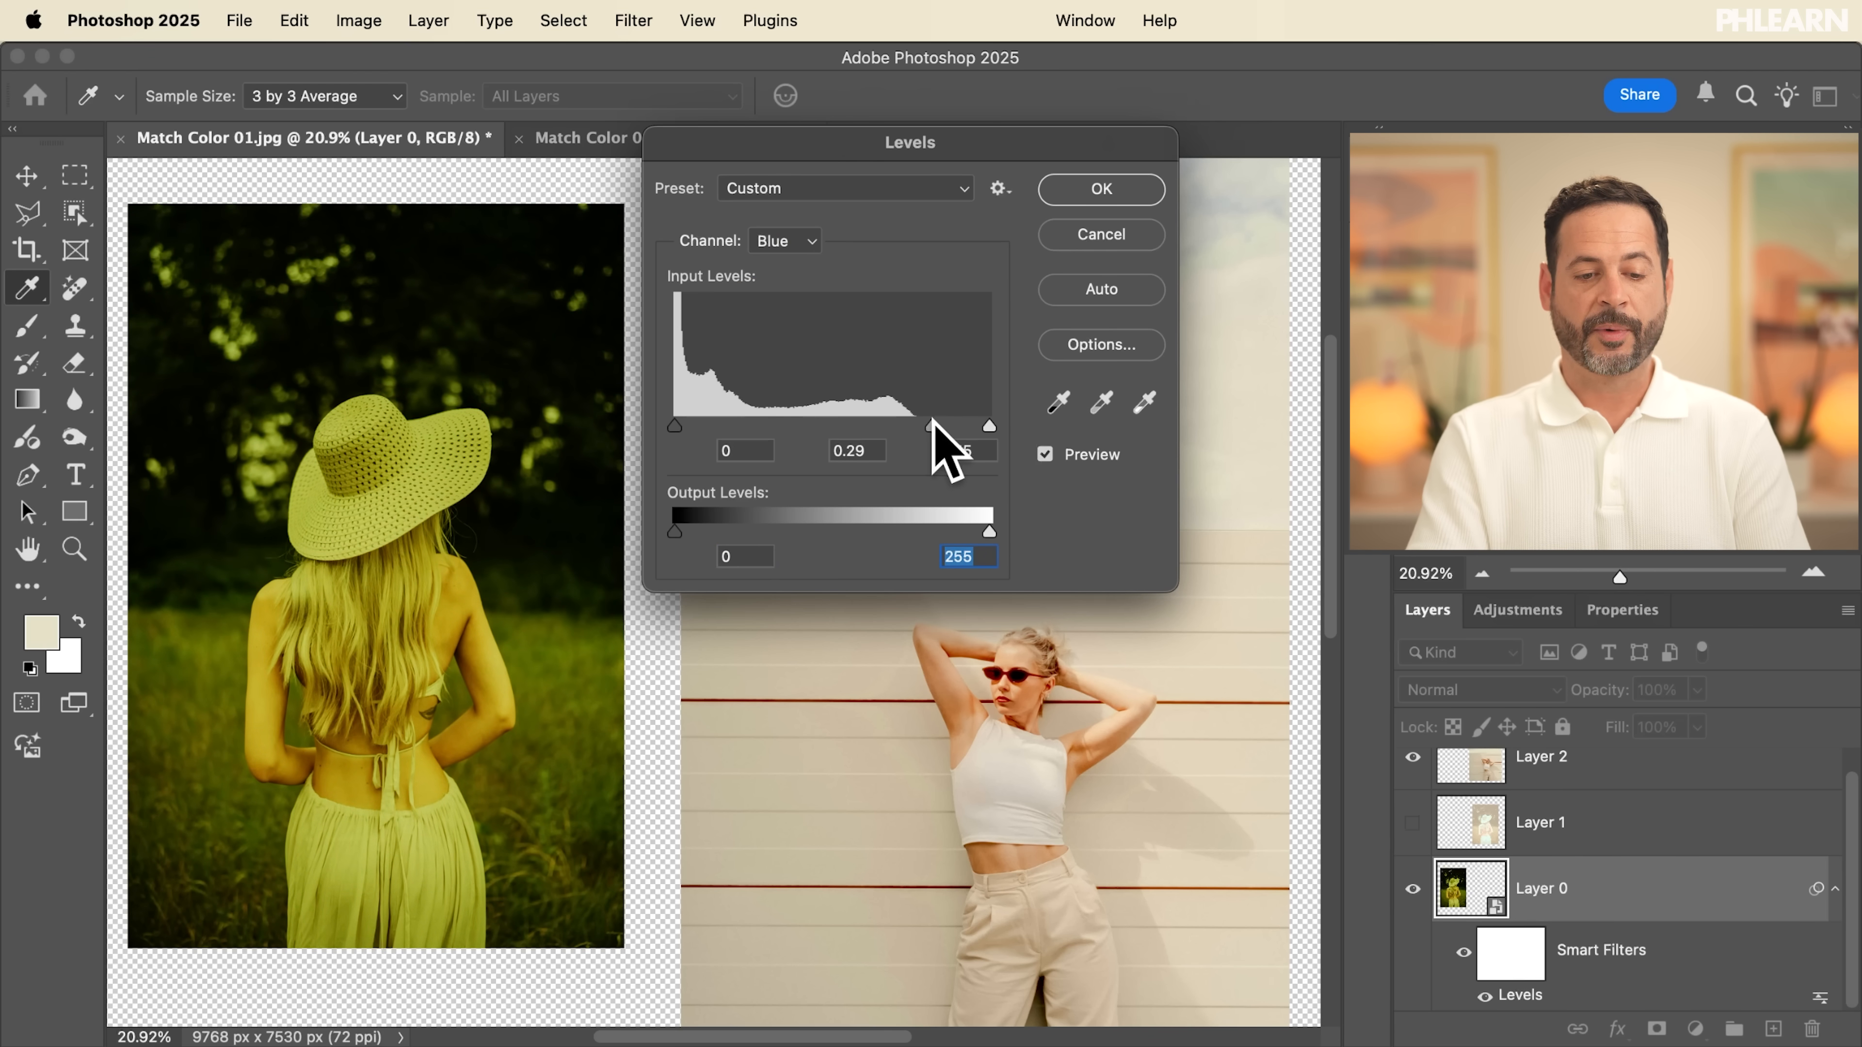
pyautogui.moveTo(940, 424); pyautogui.dragTo(827, 426)
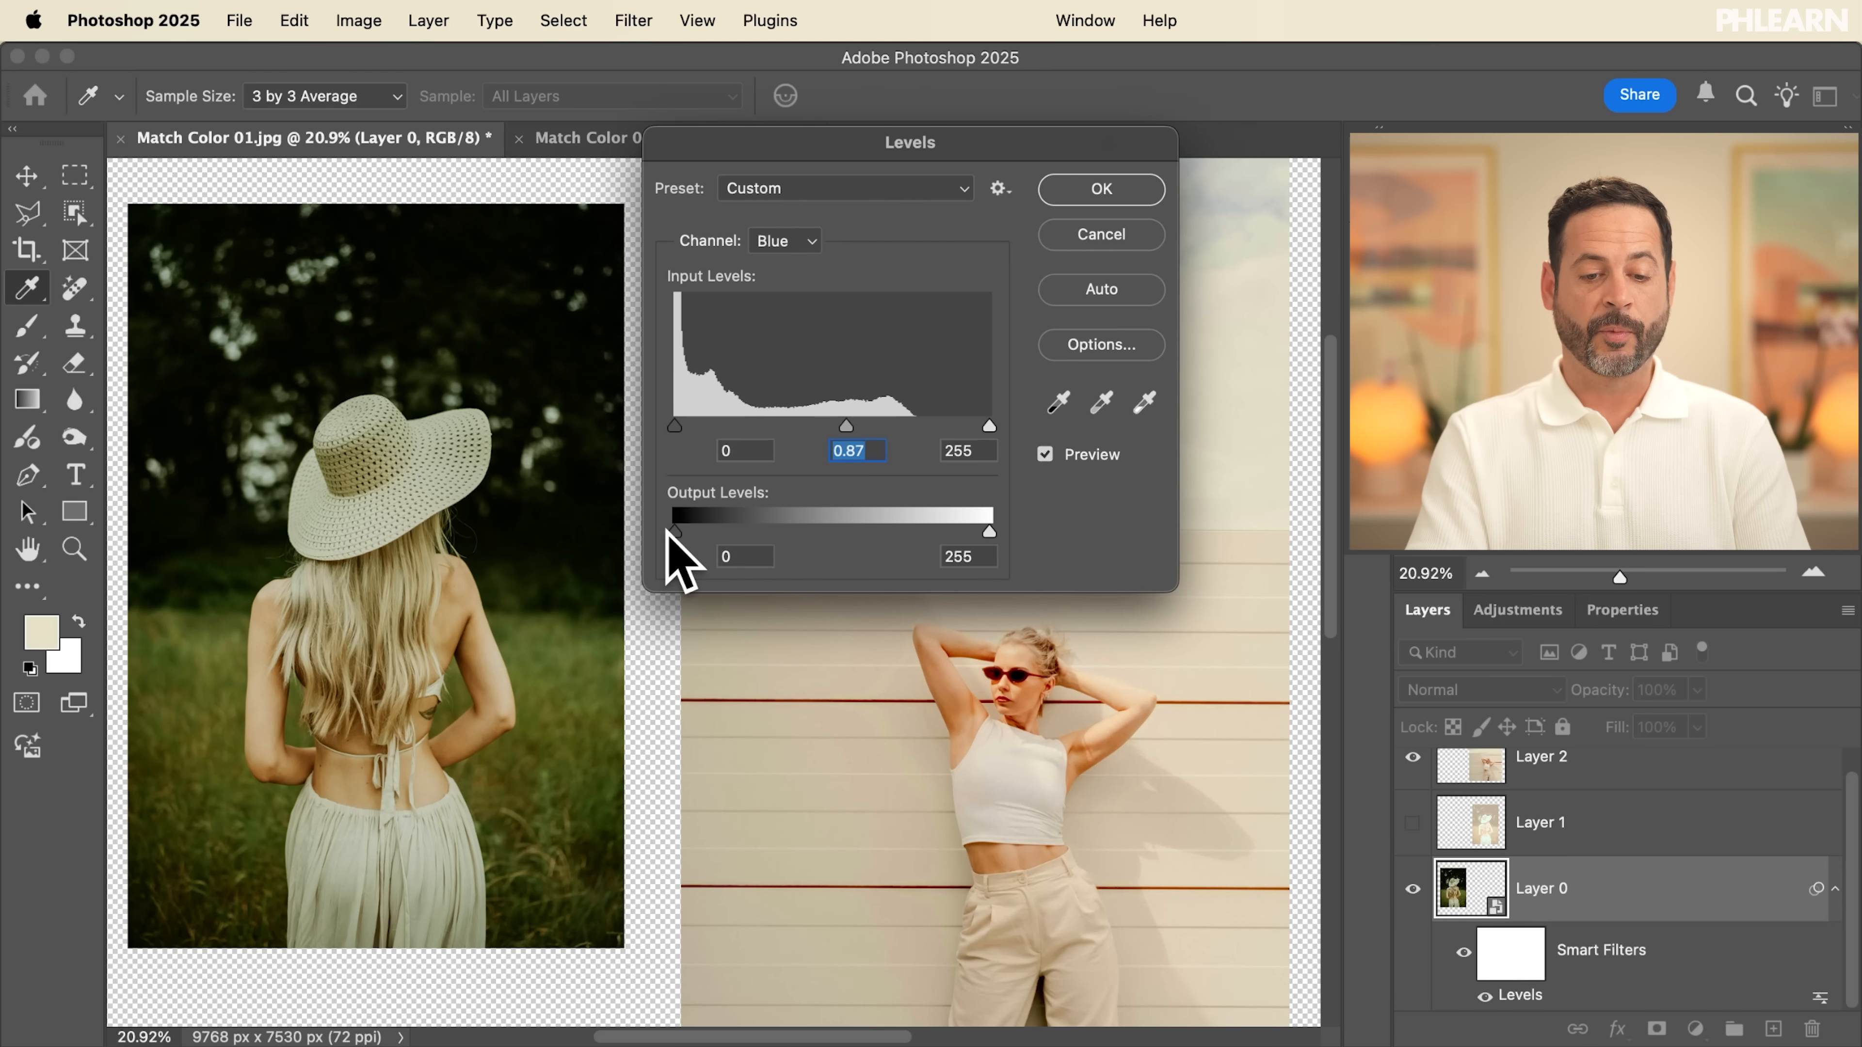
pyautogui.moveTo(675, 533); pyautogui.dragTo(612, 528)
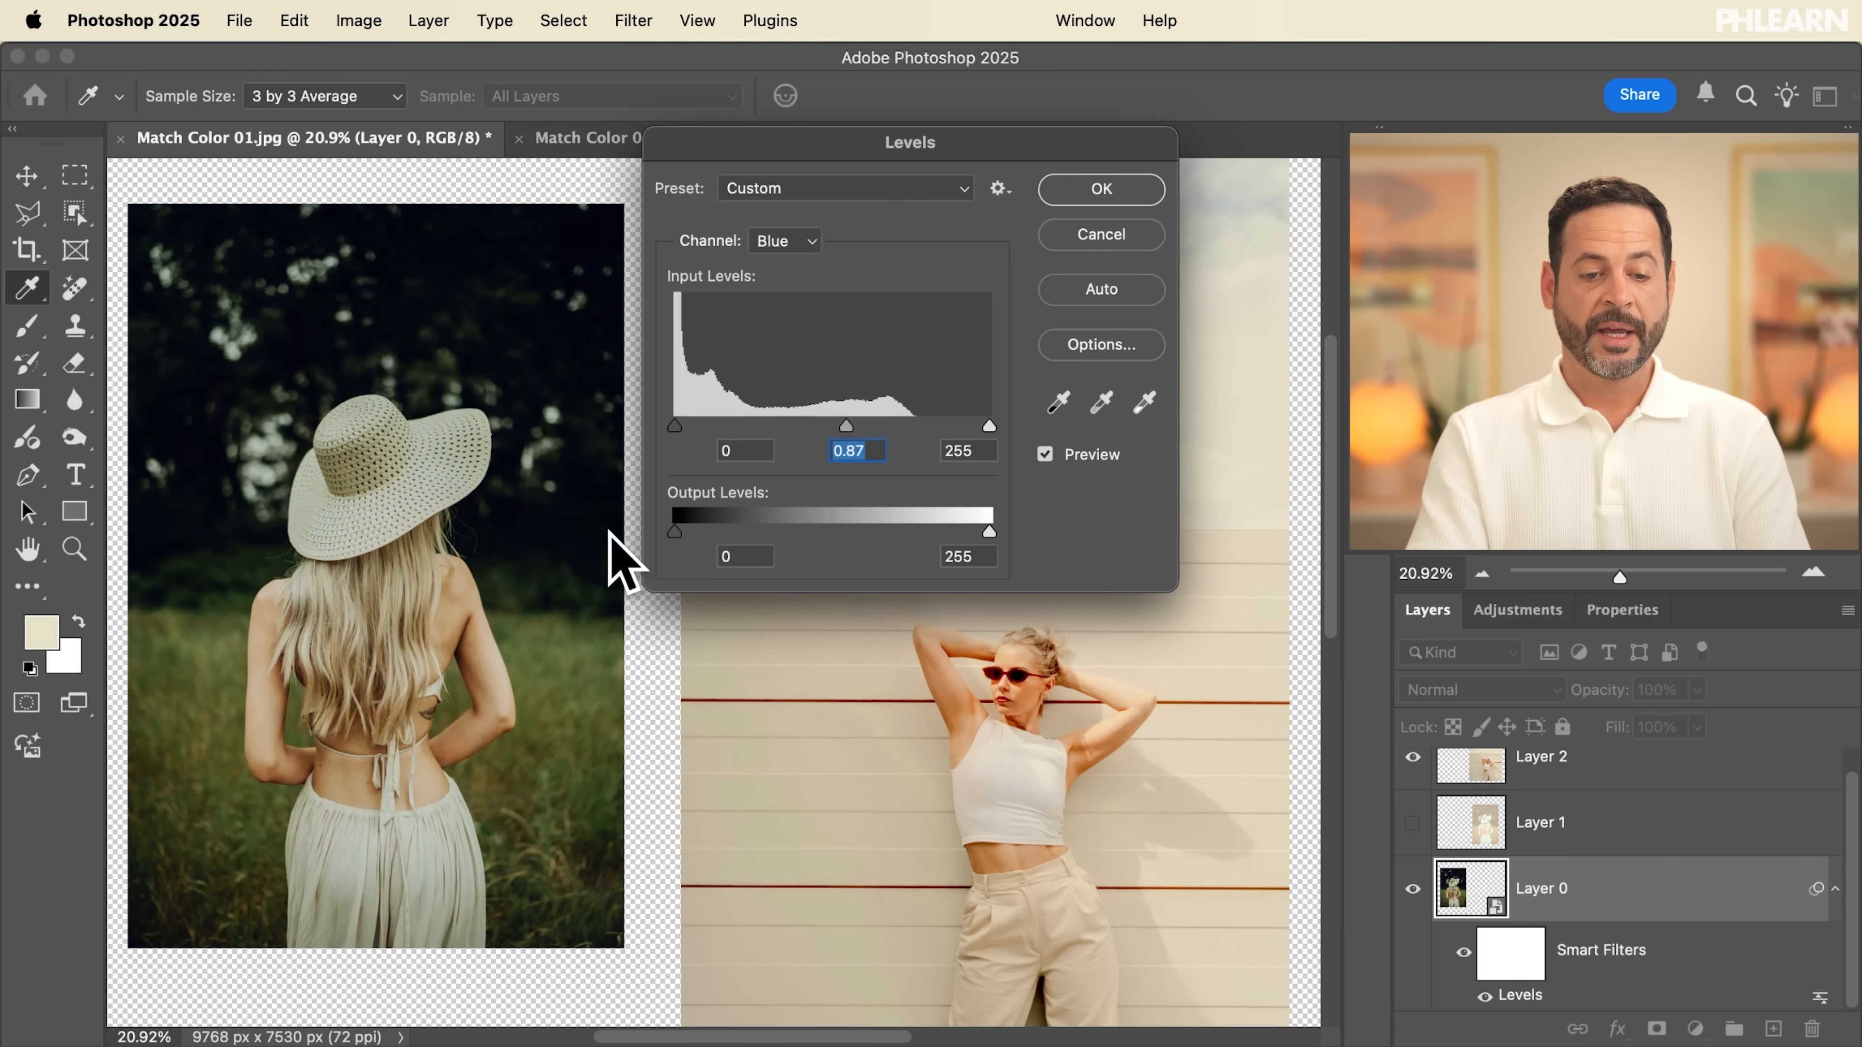
pyautogui.moveTo(989, 531); pyautogui.dragTo(1058, 530)
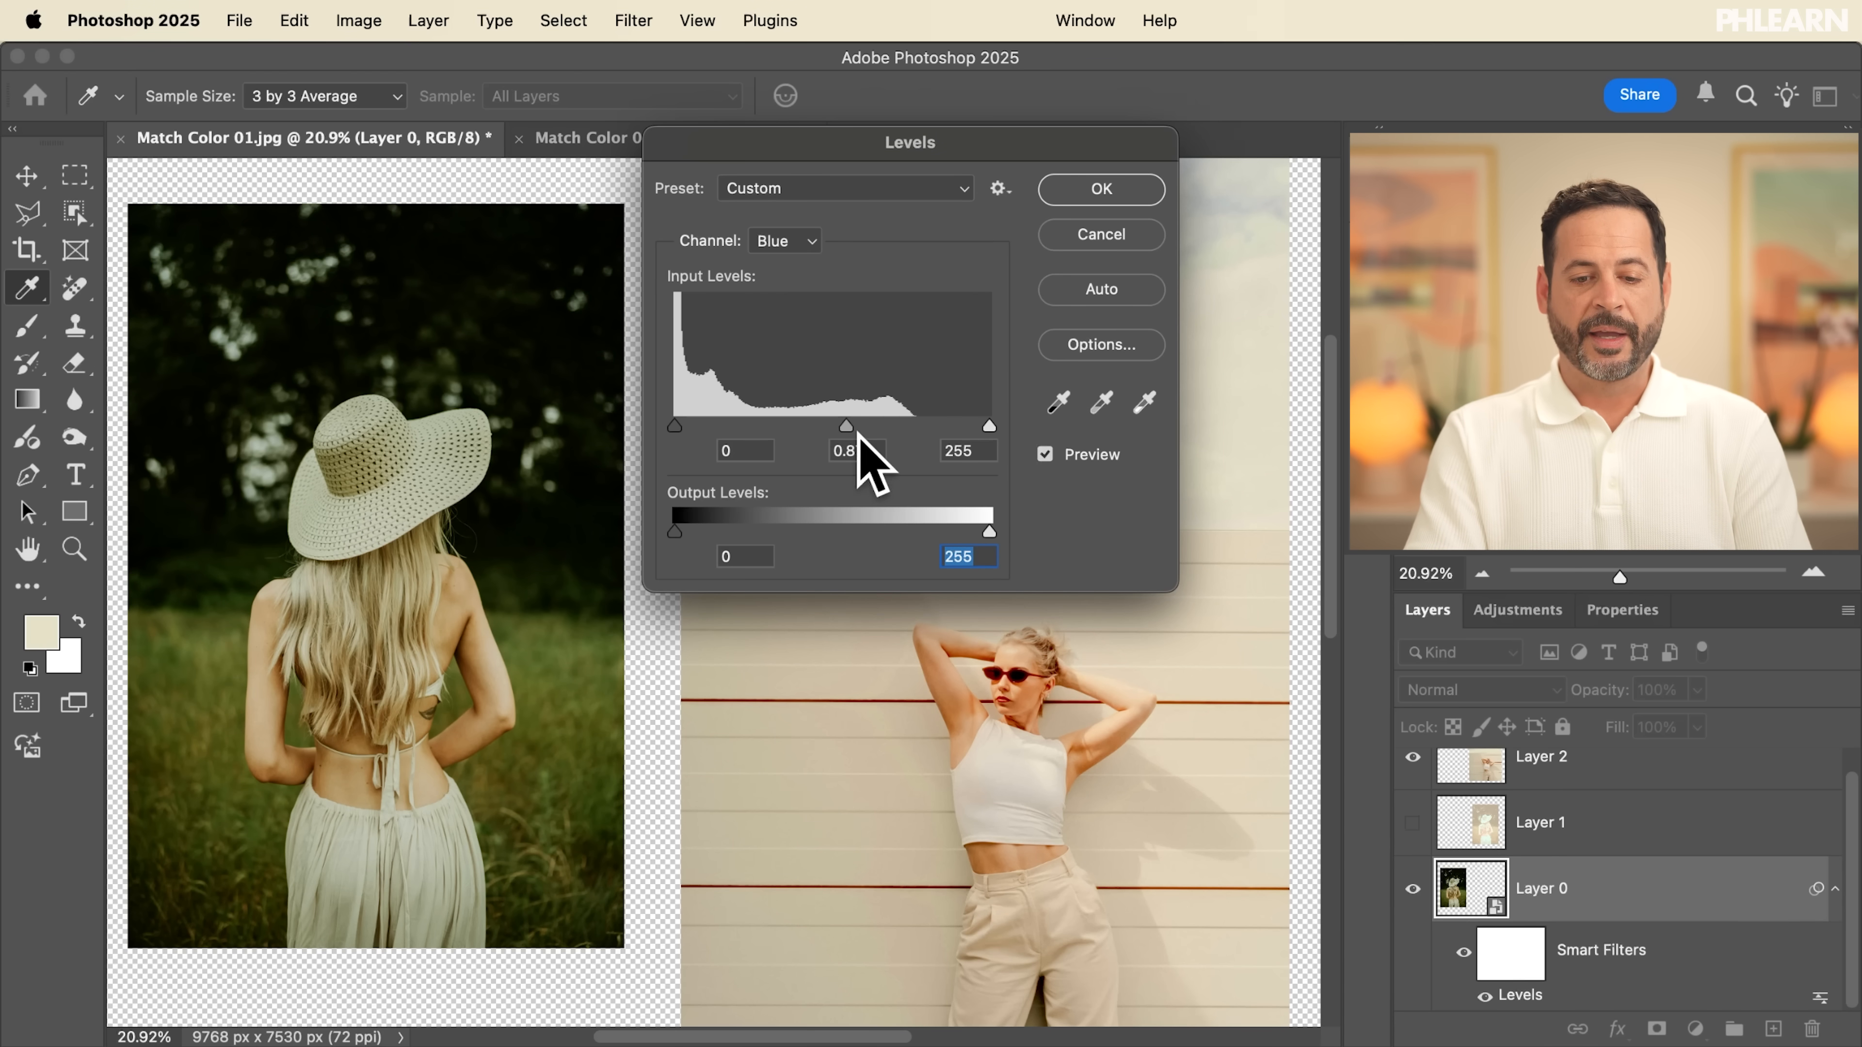
pyautogui.moveTo(814, 423)
pyautogui.mouseDown()
pyautogui.moveTo(896, 412)
pyautogui.moveTo(813, 417)
pyautogui.mouseUp()
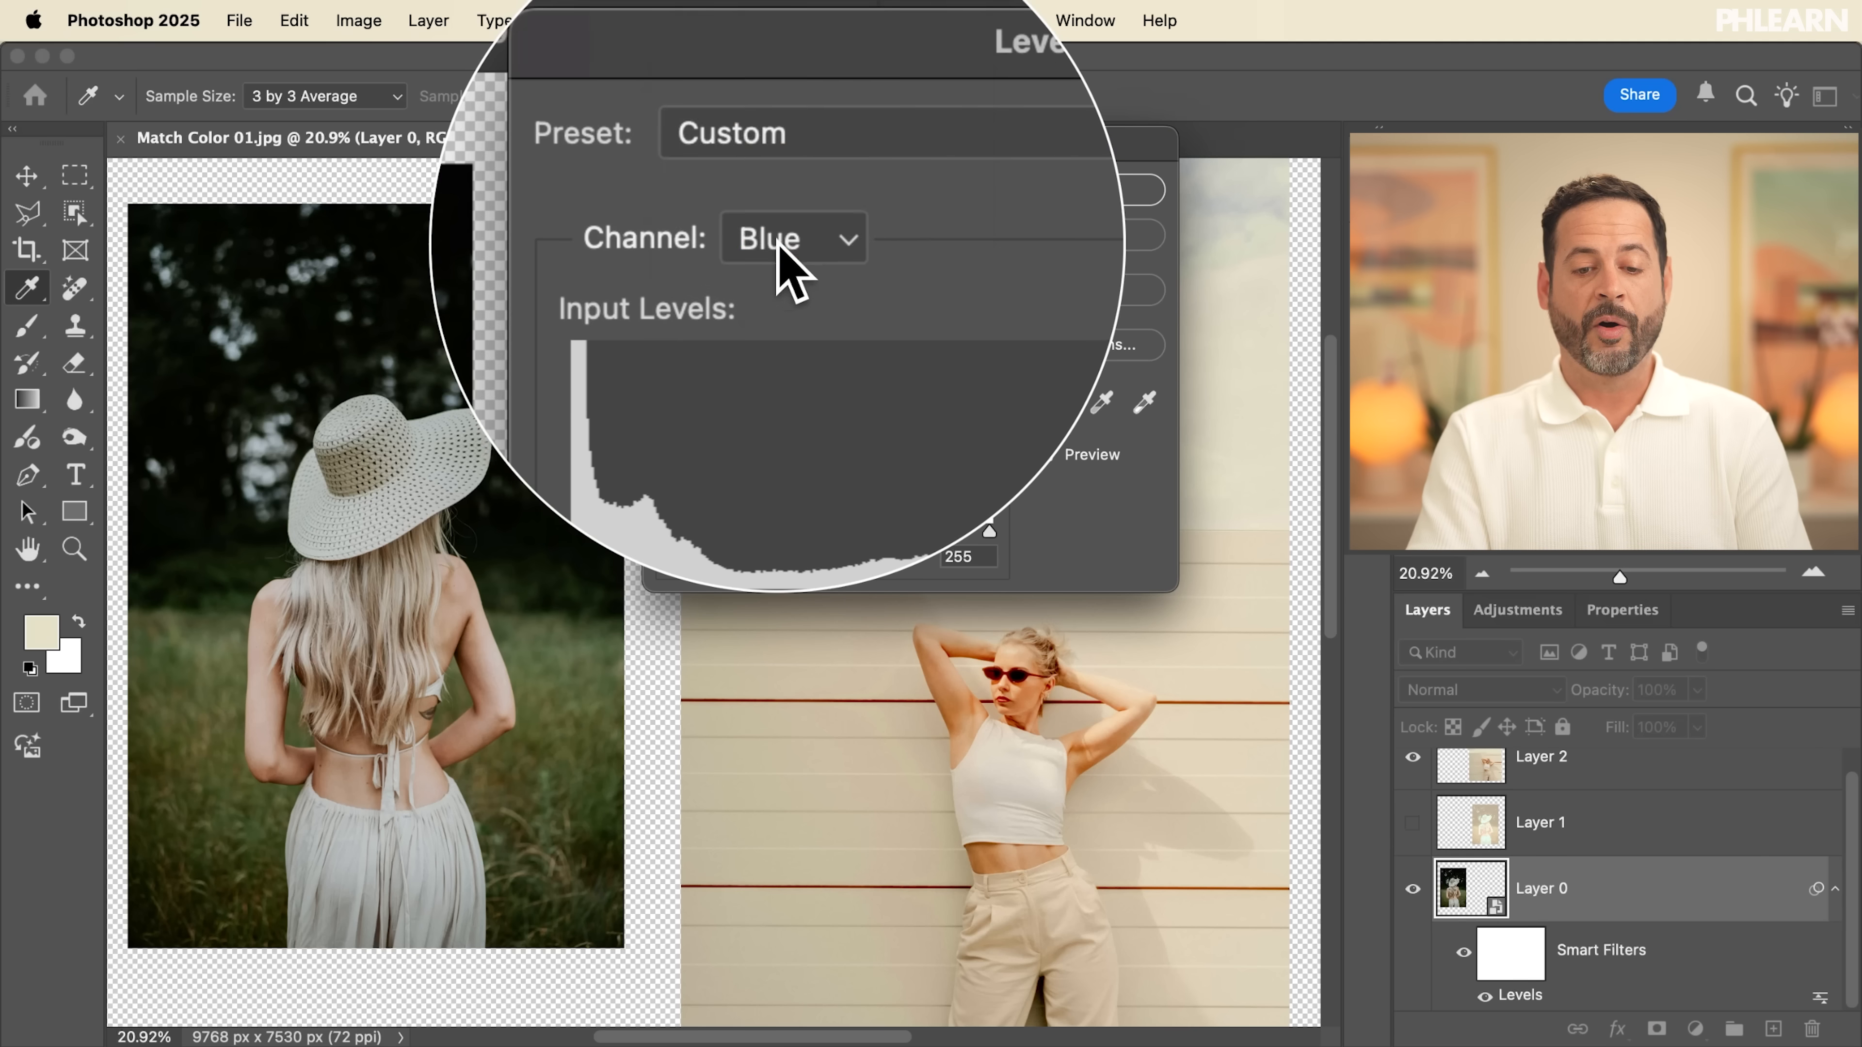
# Step: Review the available Levels channels and reset all Levels settings to their defaults
pyautogui.click(778, 279)
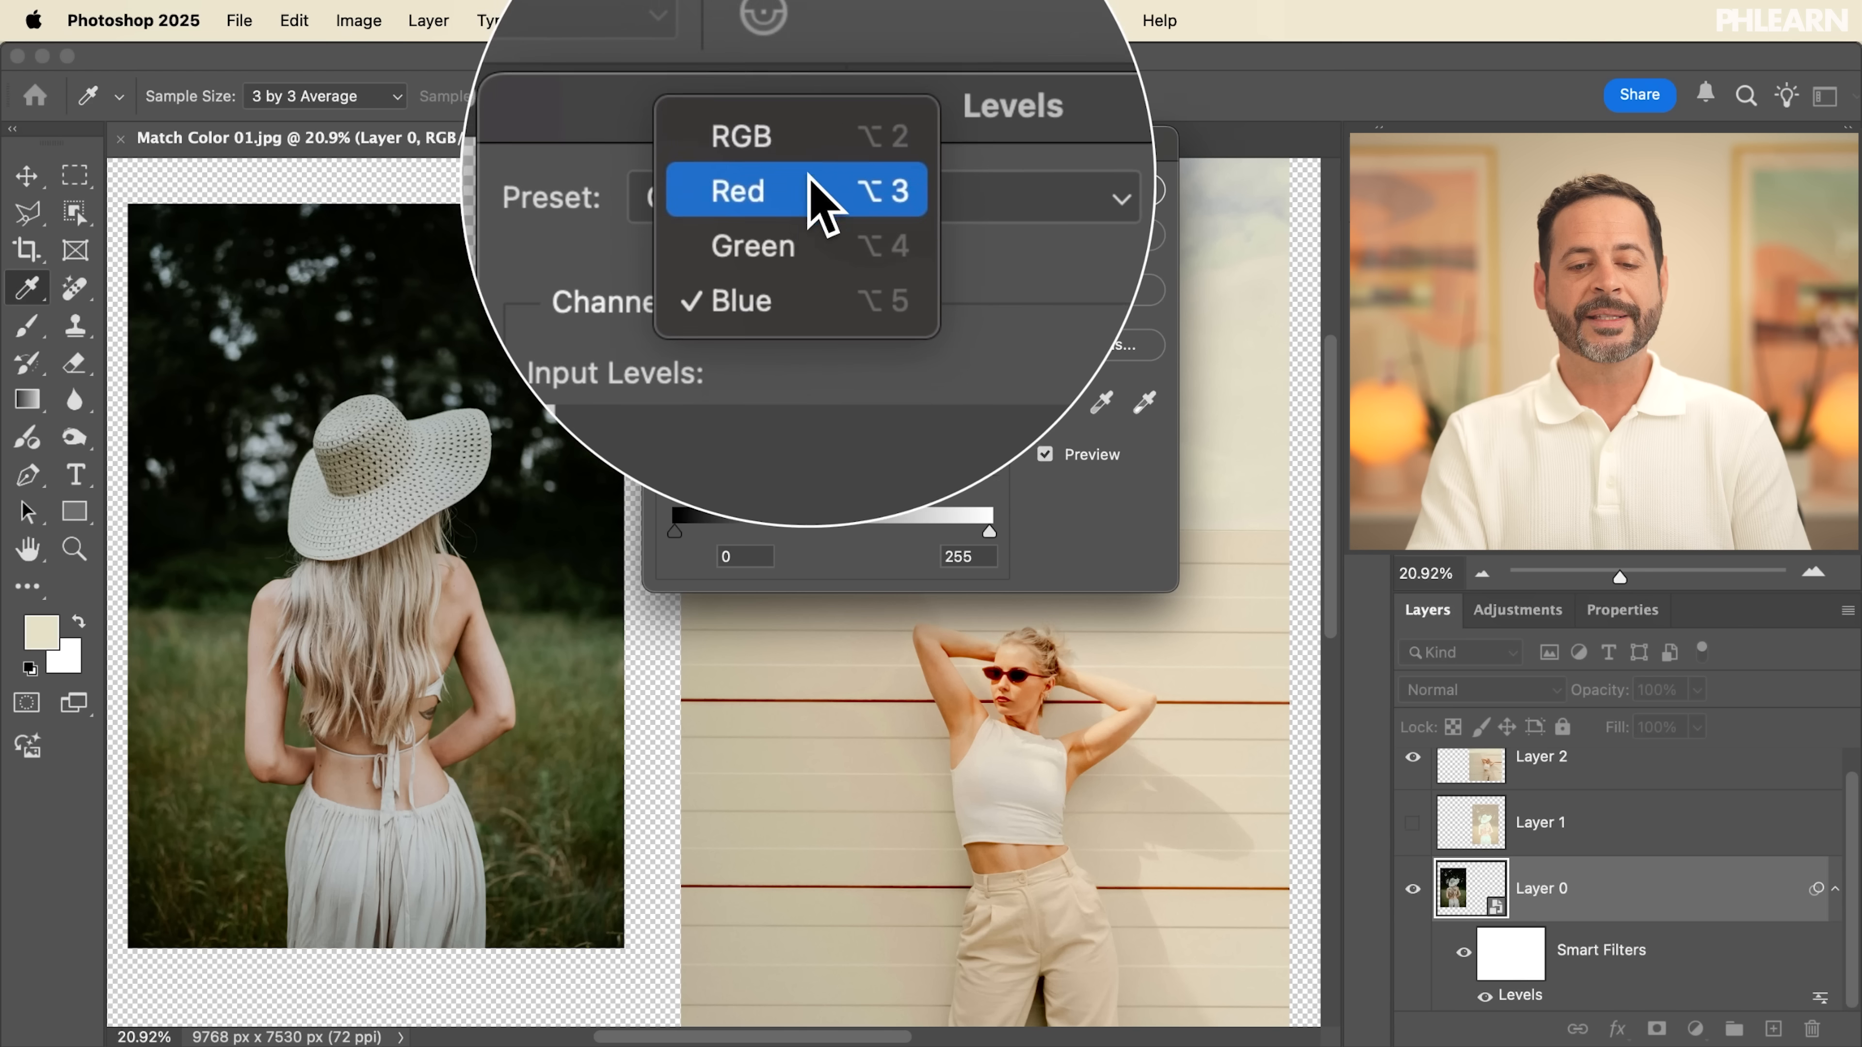
pyautogui.click(934, 253)
pyautogui.press('alt')
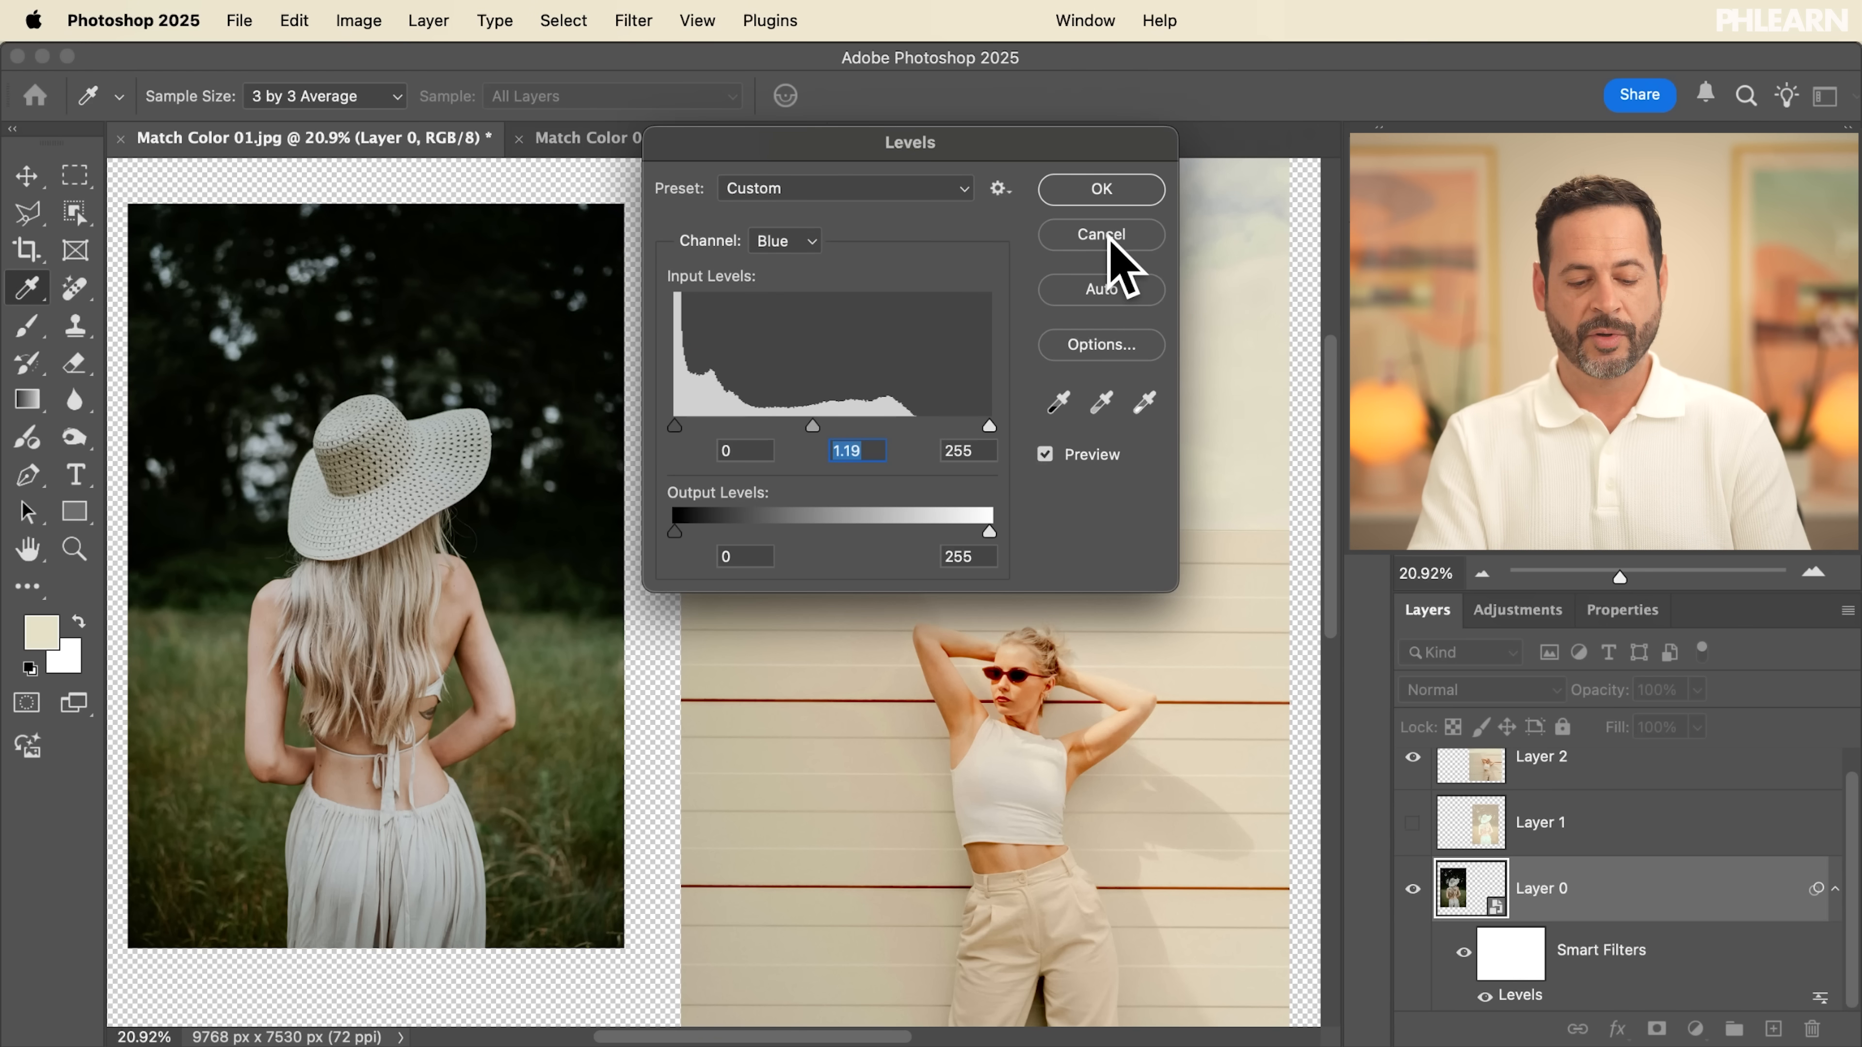
pyautogui.keyDown('alt'); pyautogui.click(1101, 234); pyautogui.keyUp('alt')
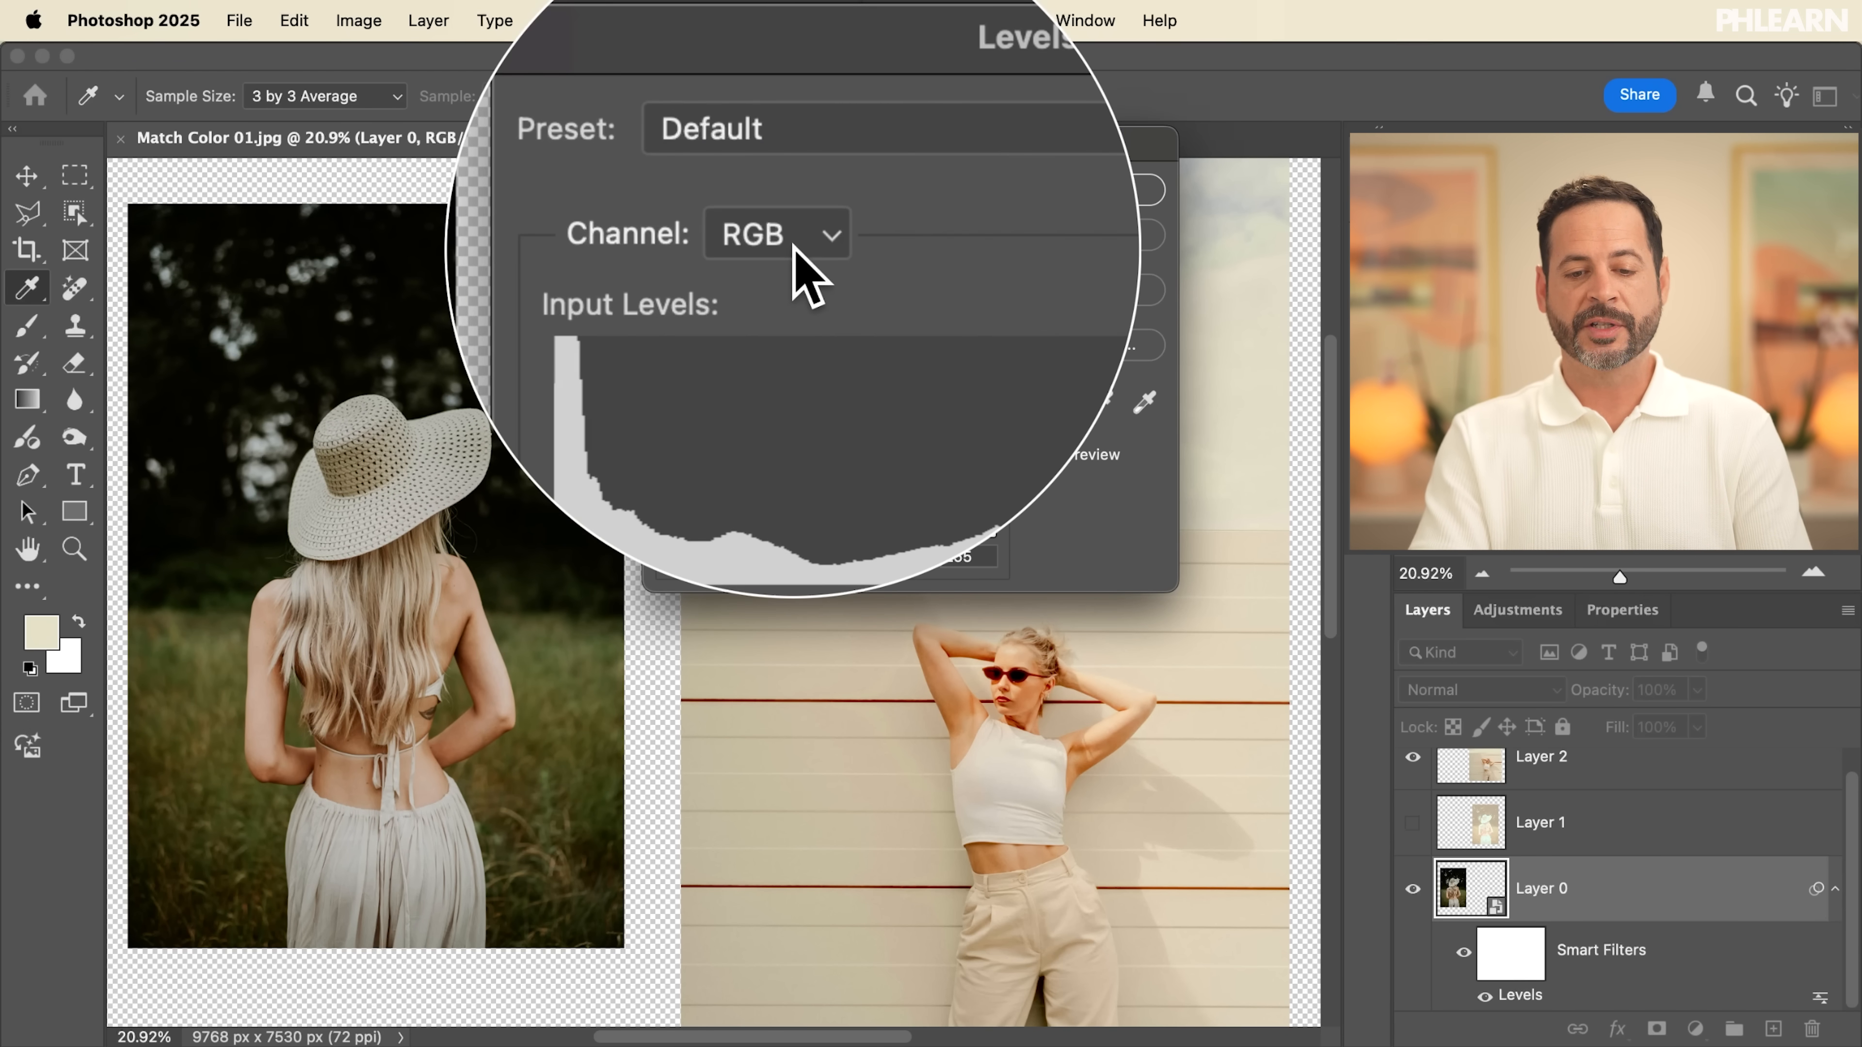
# Step: Brighten the hat photo with an RGB midtone input level of 1.86 and compare it with the preview off and on
pyautogui.click(864, 450)
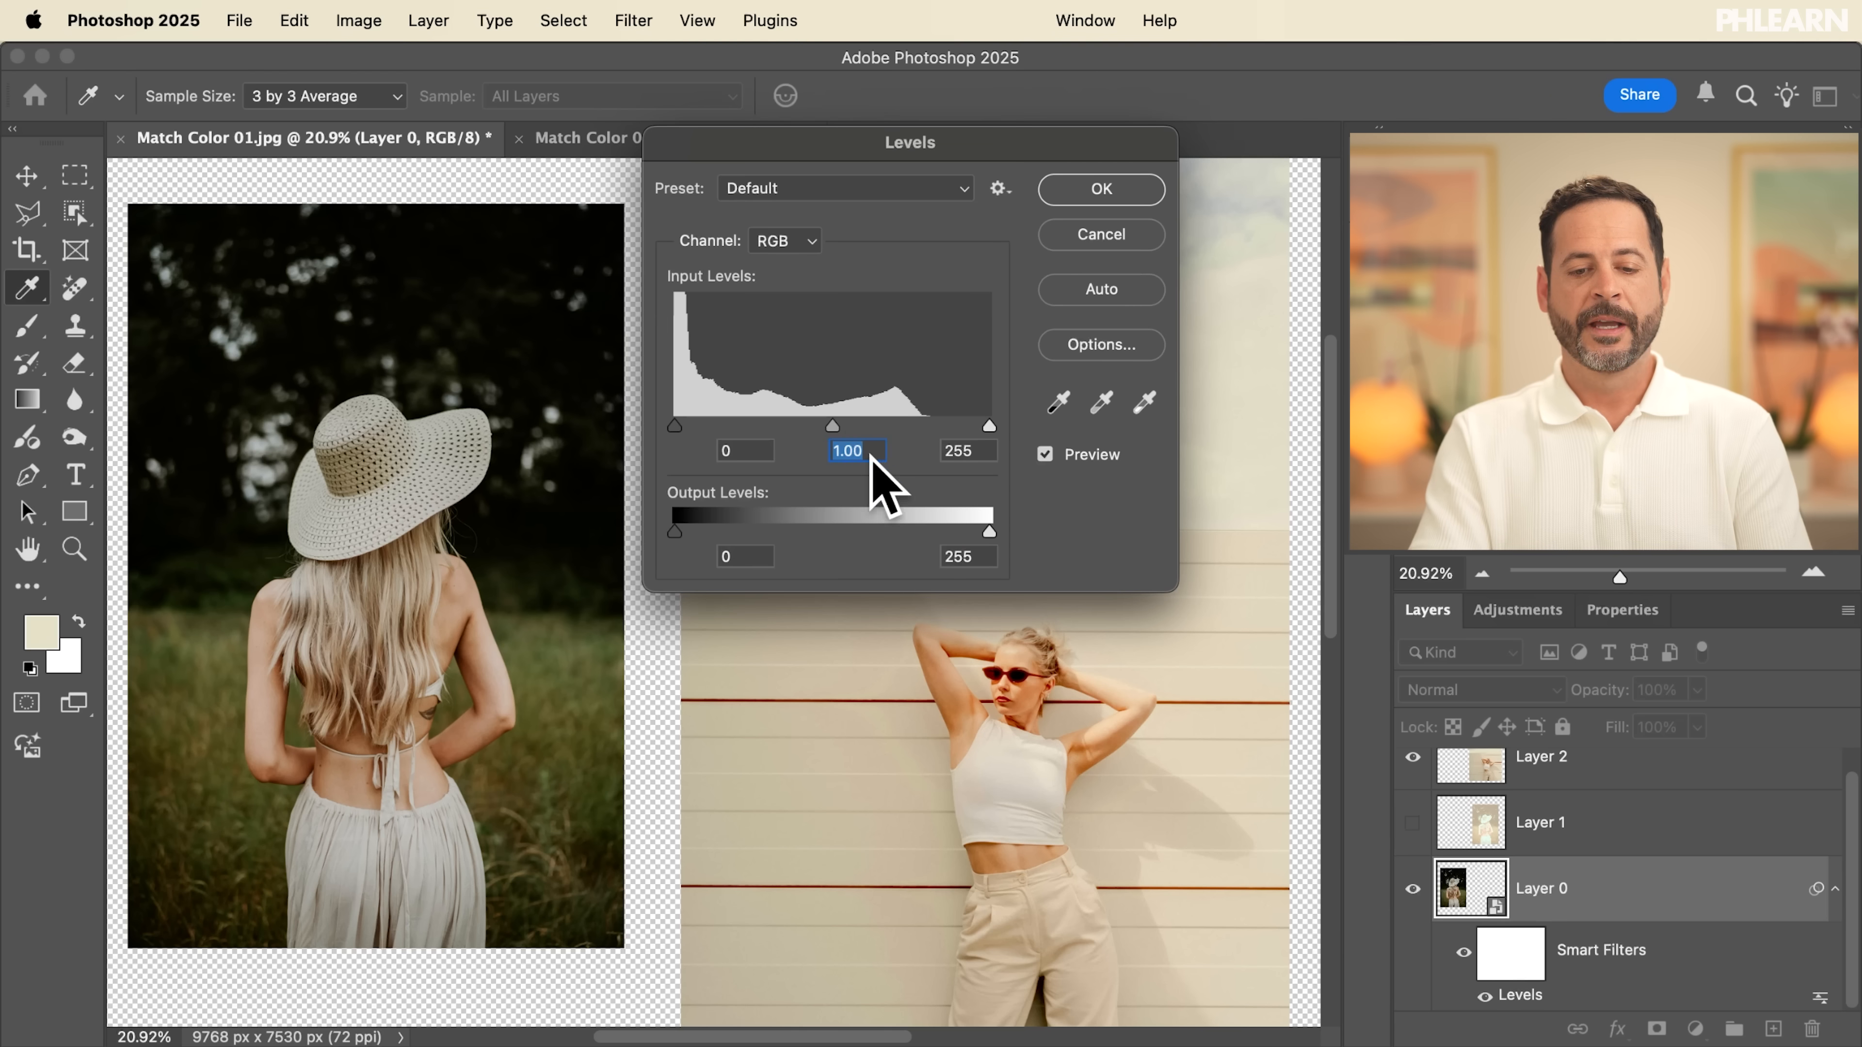
pyautogui.moveTo(813, 423); pyautogui.dragTo(777, 416)
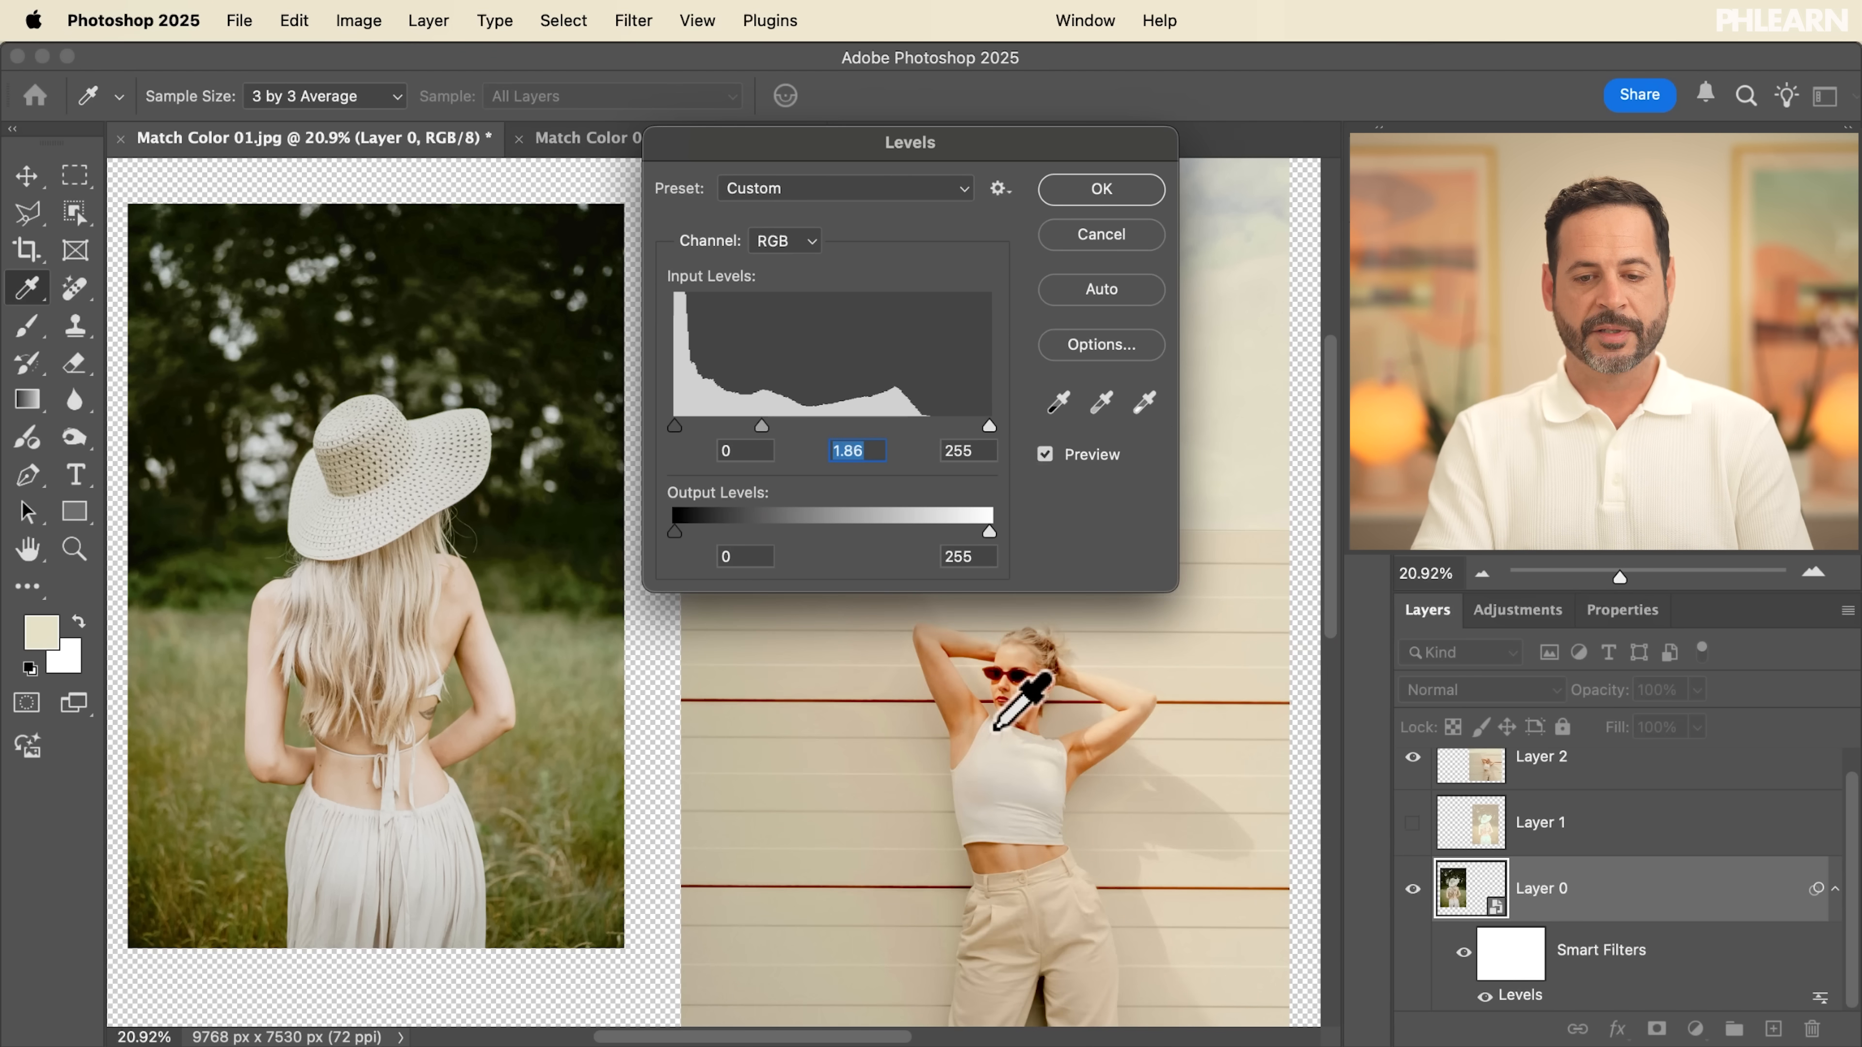
pyautogui.click(1044, 454)
pyautogui.click(1044, 455)
pyautogui.click(1045, 455)
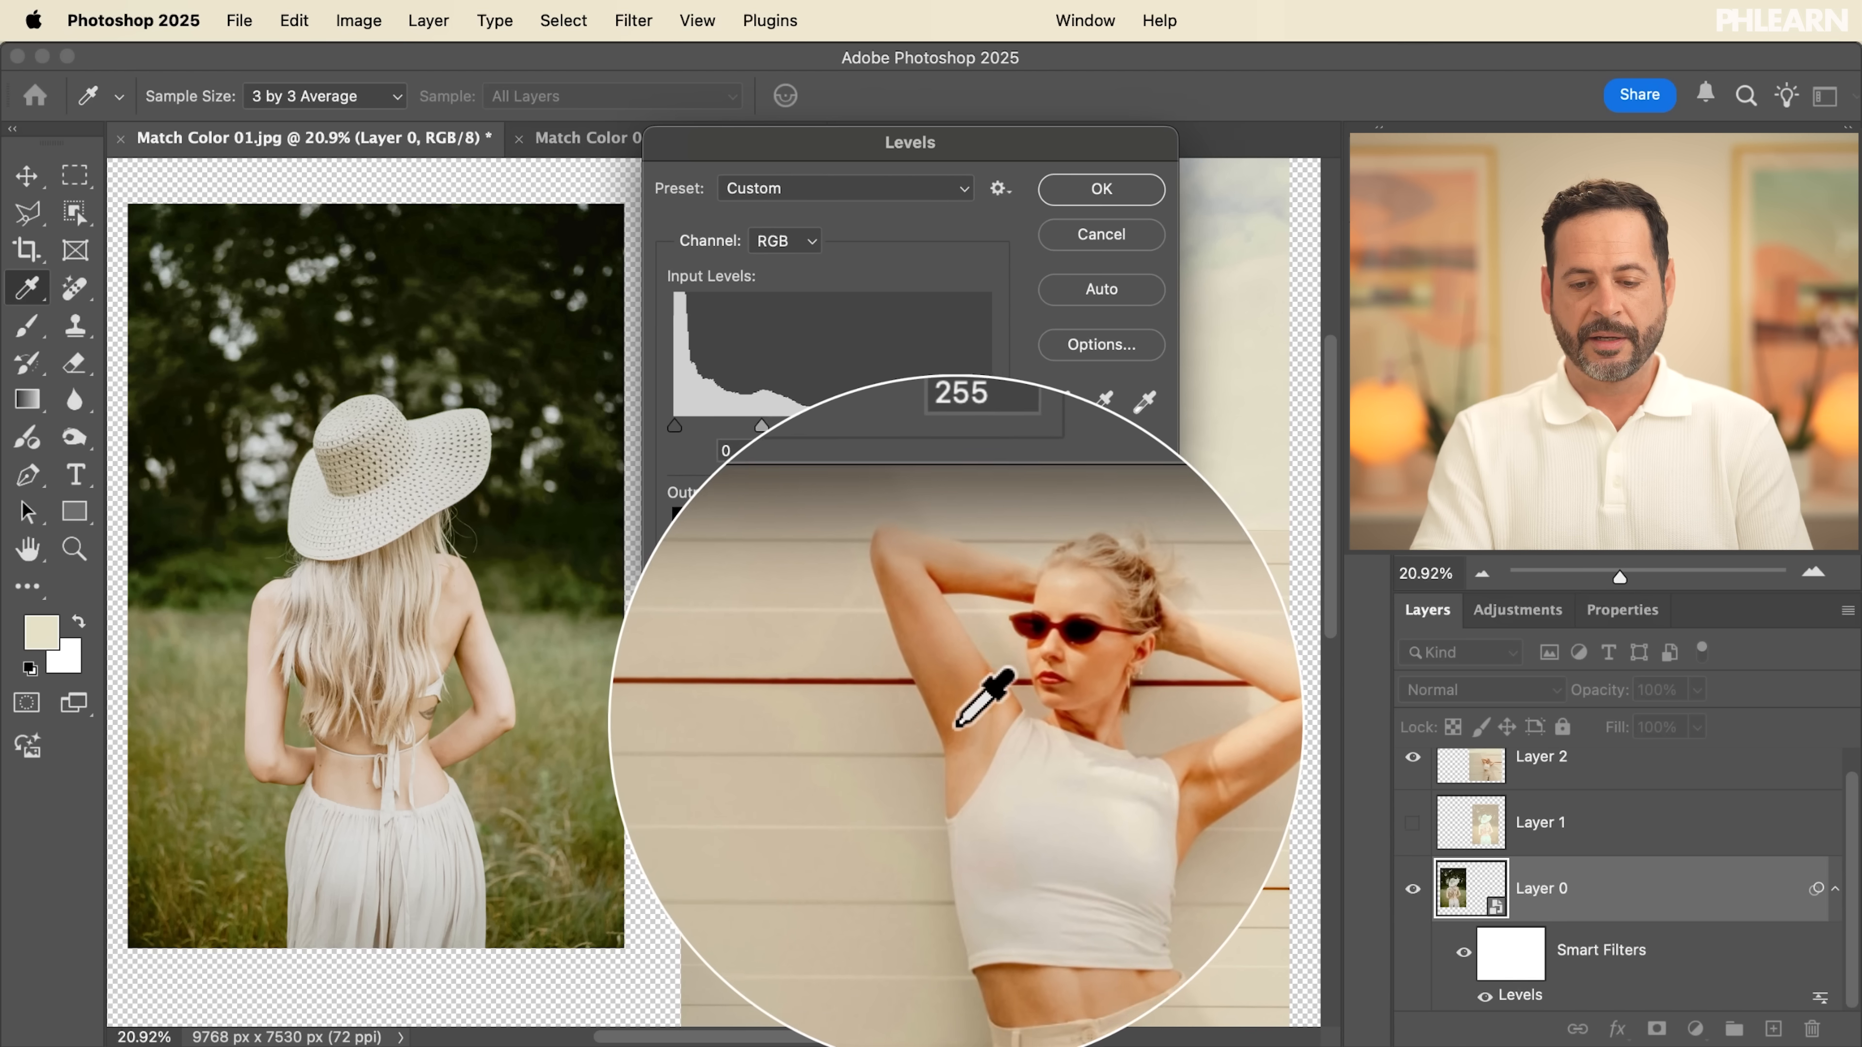
pyautogui.click(843, 450)
# Step: Add red to the hat photo by setting the Red channel's midtone input level to 1.10
pyautogui.click(792, 242)
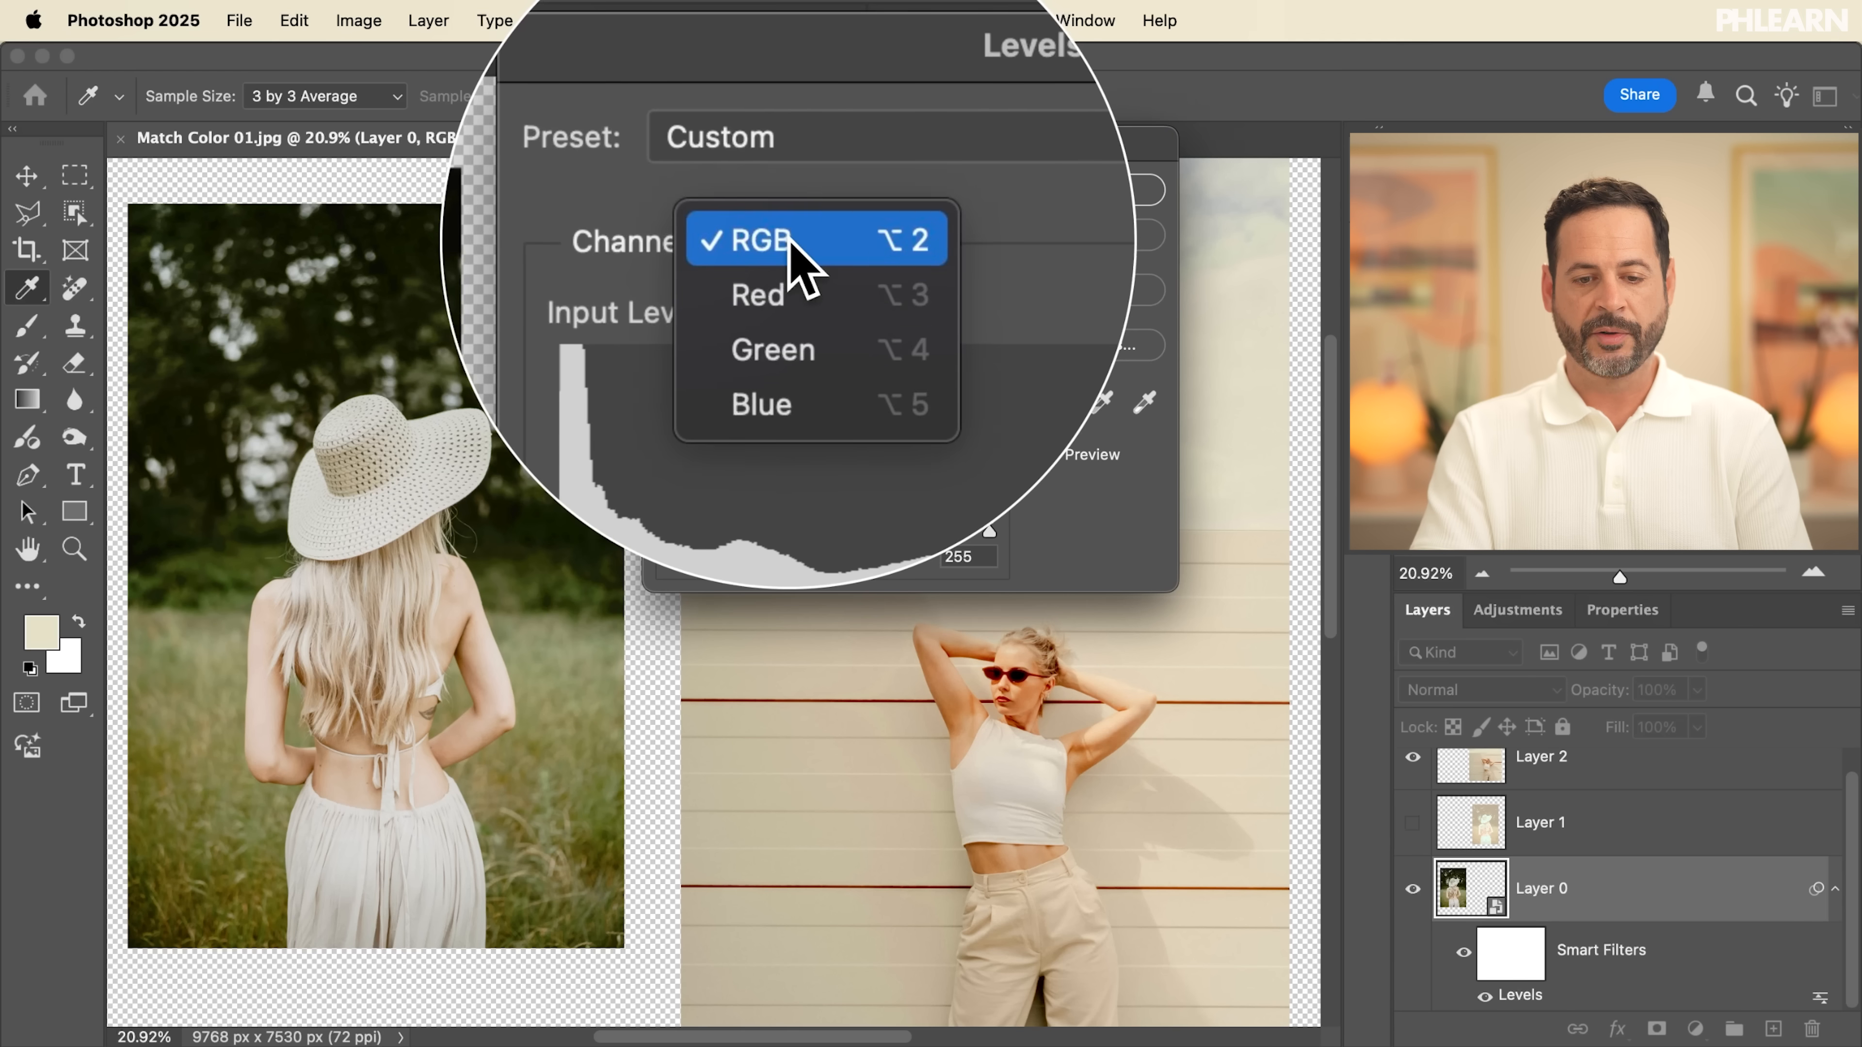
pyautogui.click(785, 271)
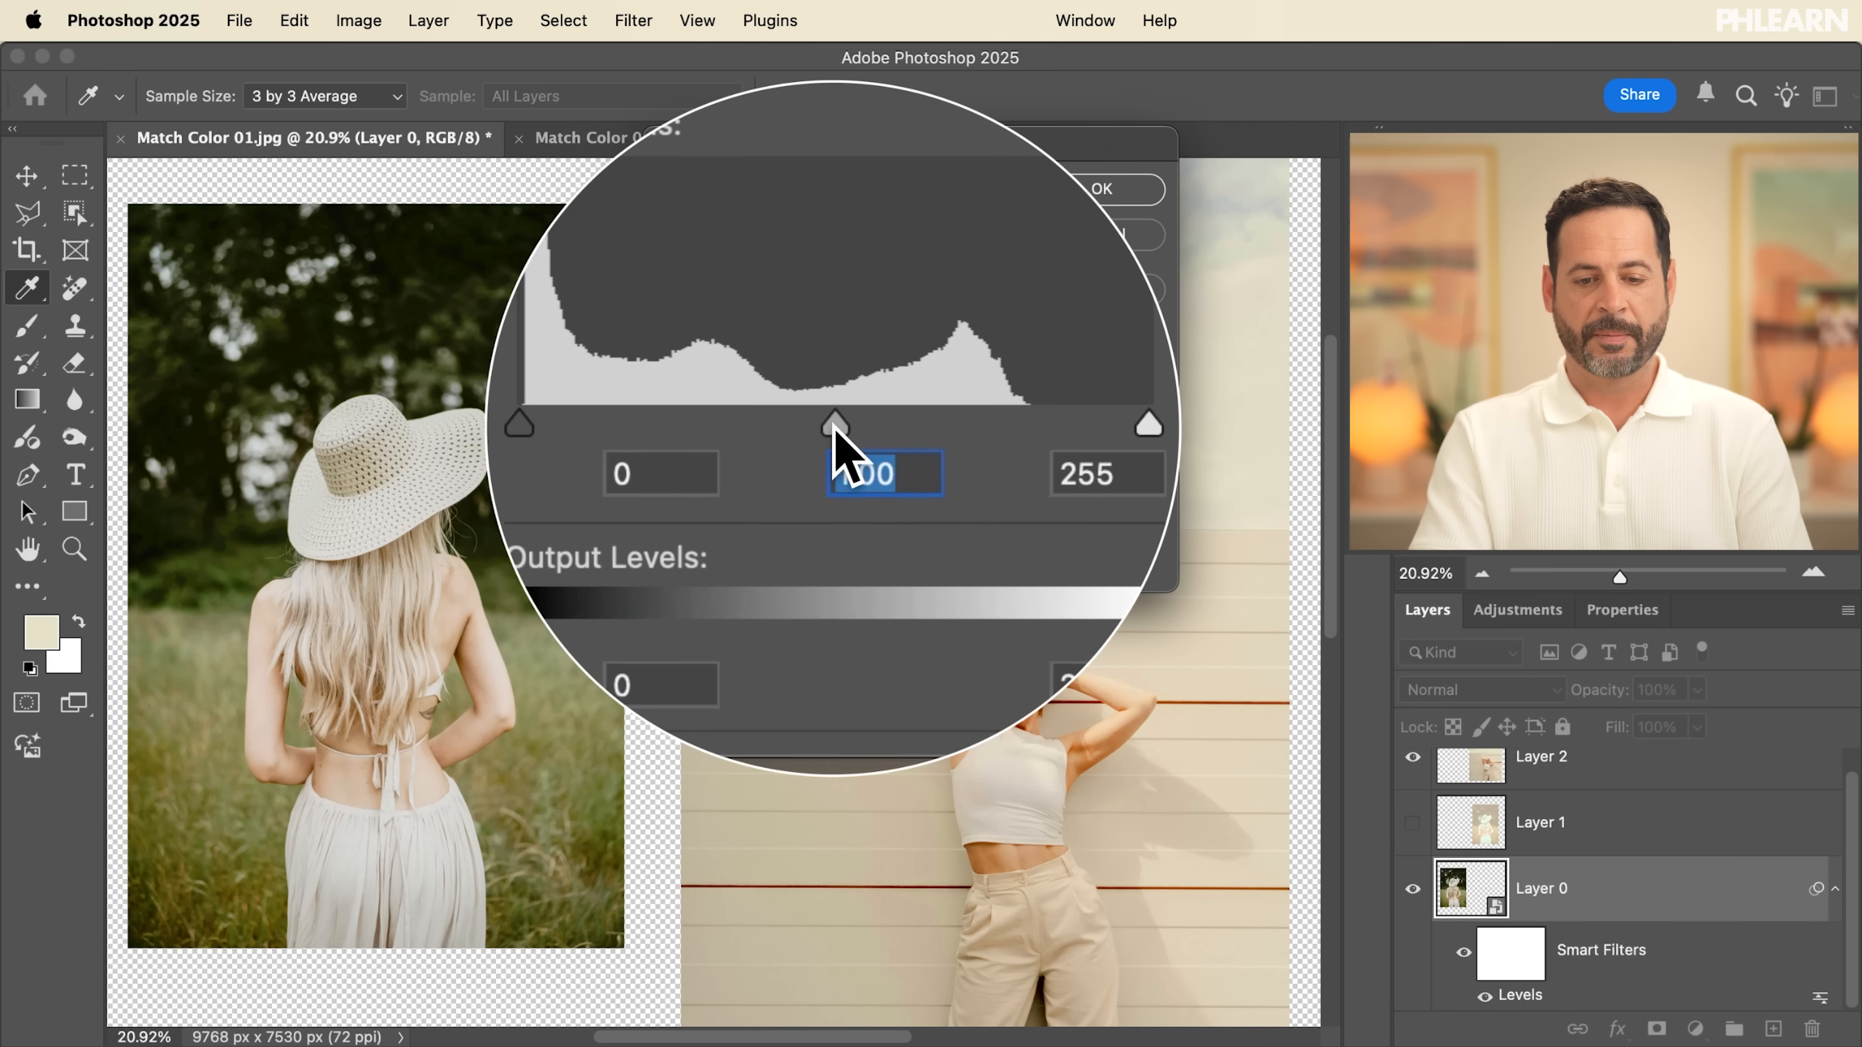
pyautogui.moveTo(813, 418)
pyautogui.mouseDown()
pyautogui.moveTo(796, 416)
pyautogui.moveTo(823, 418)
pyautogui.mouseUp()
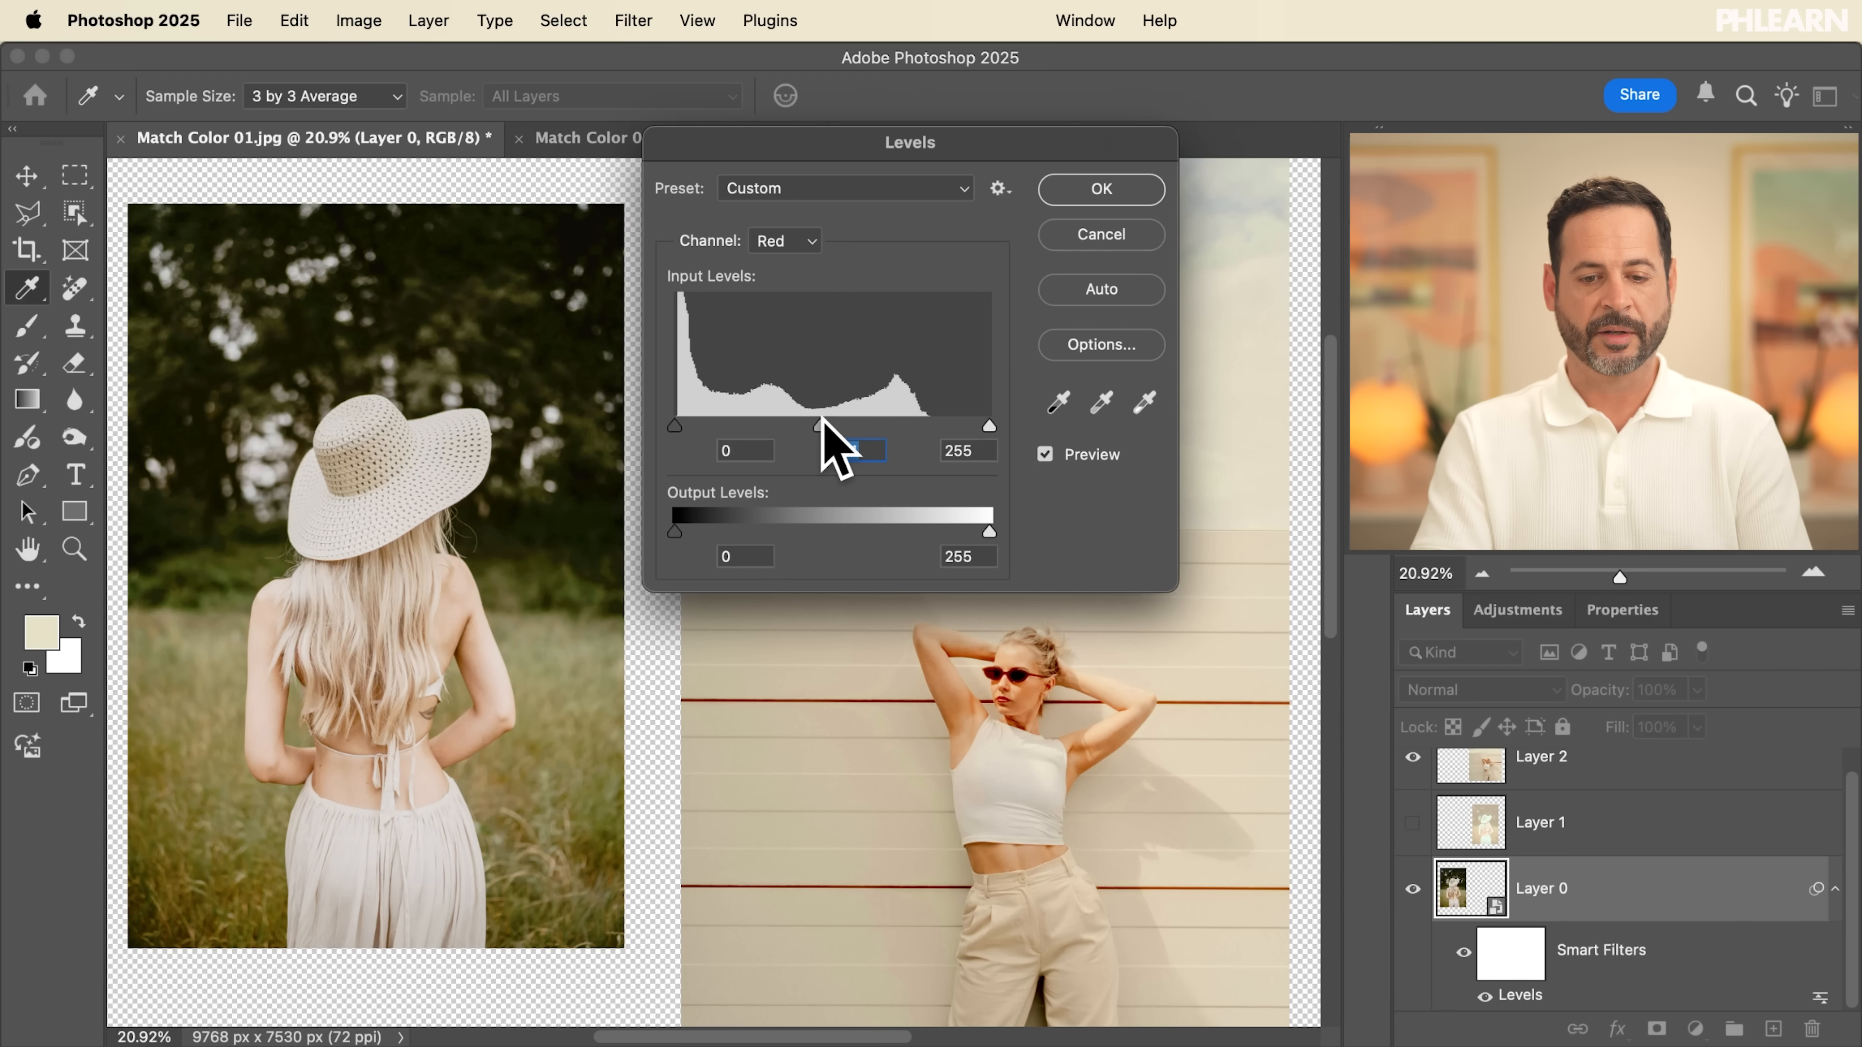
pyautogui.moveTo(822, 419)
pyautogui.mouseDown()
pyautogui.moveTo(904, 421)
pyautogui.moveTo(783, 419)
pyautogui.moveTo(852, 419)
pyautogui.moveTo(829, 423)
pyautogui.mouseUp()
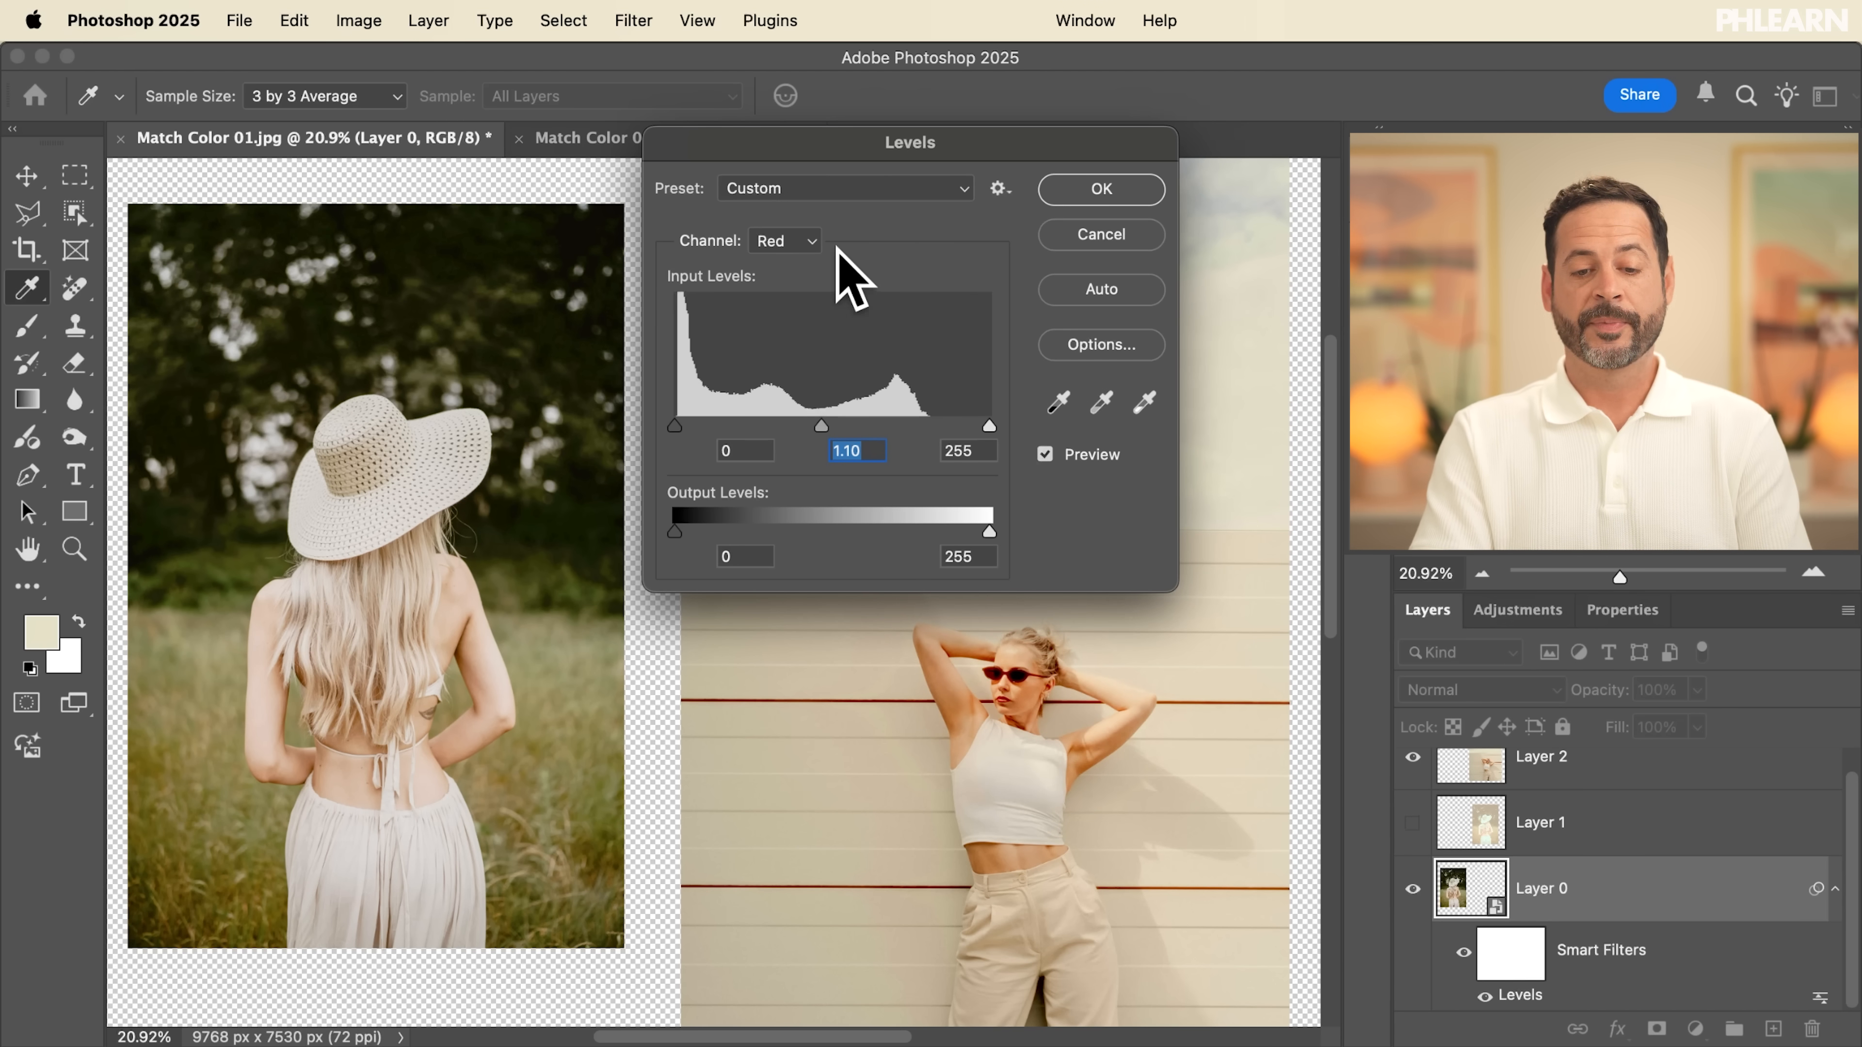
# Step: Warm the hat photo's highlights by lowering the Blue channel's white output level to 204
pyautogui.click(783, 240)
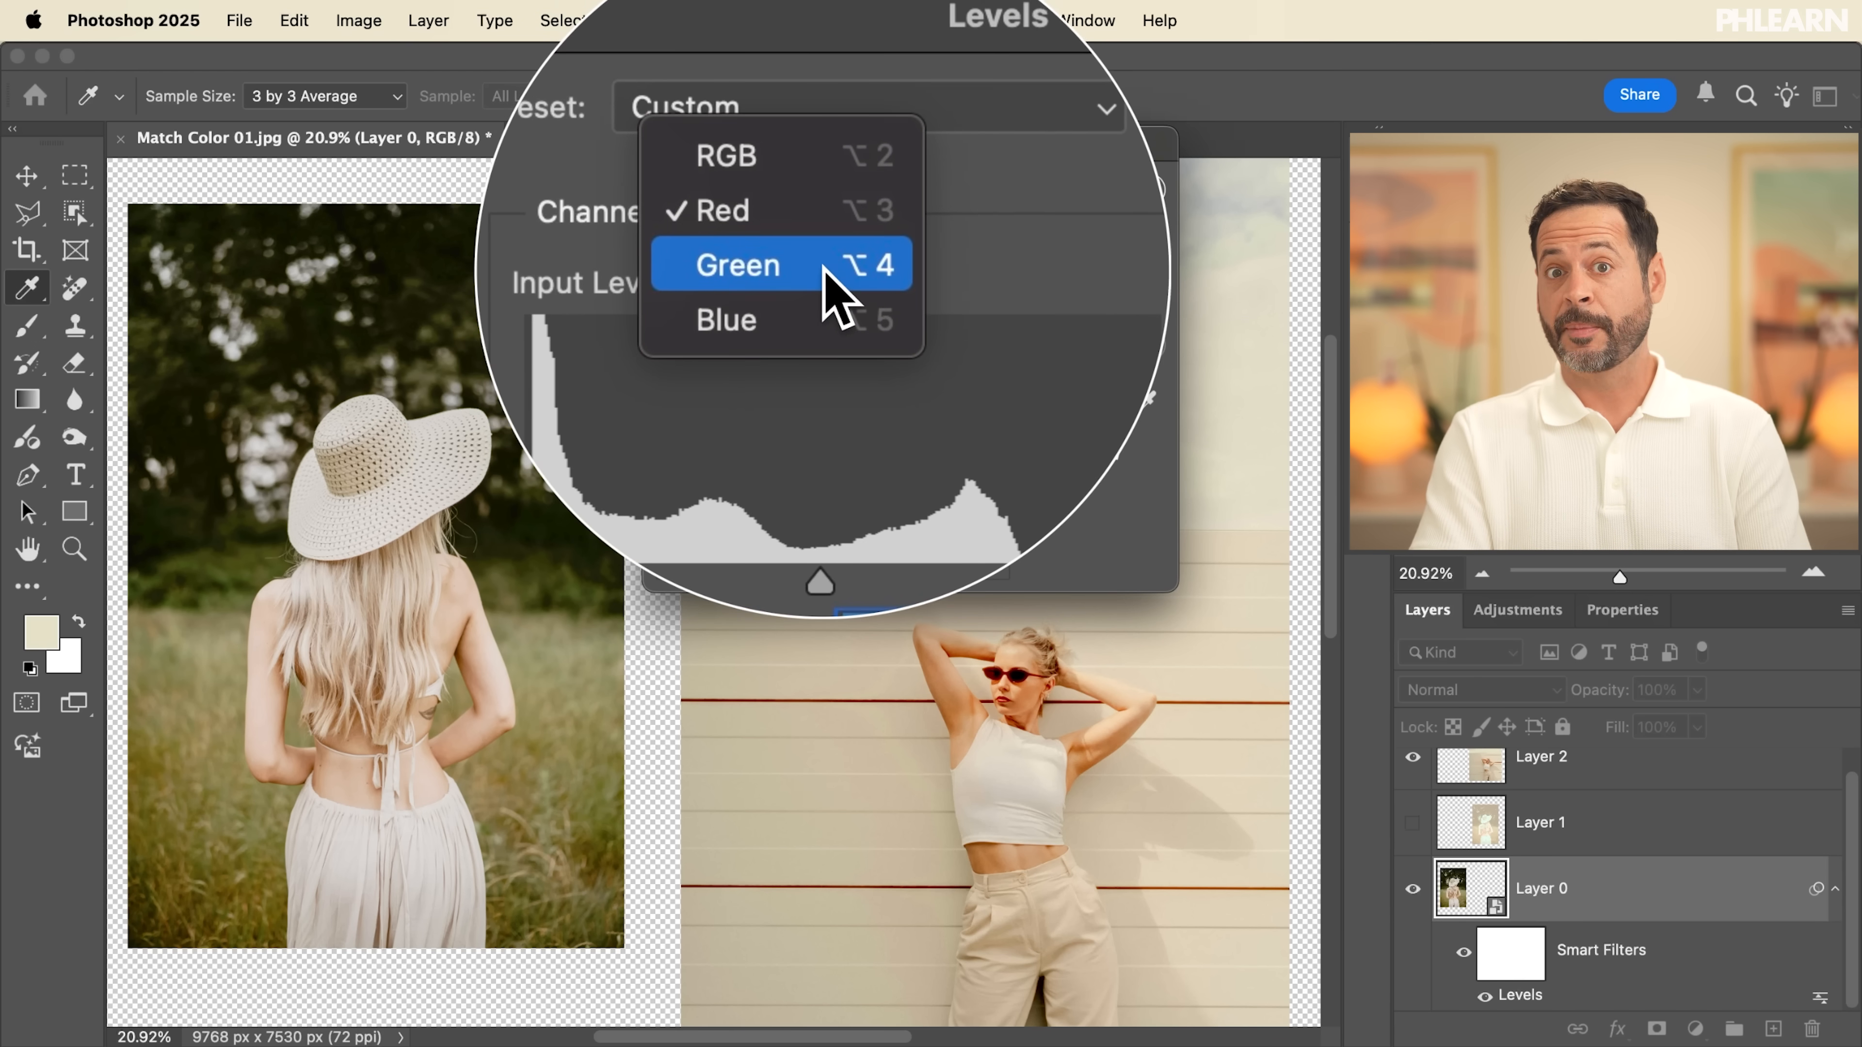
pyautogui.click(815, 293)
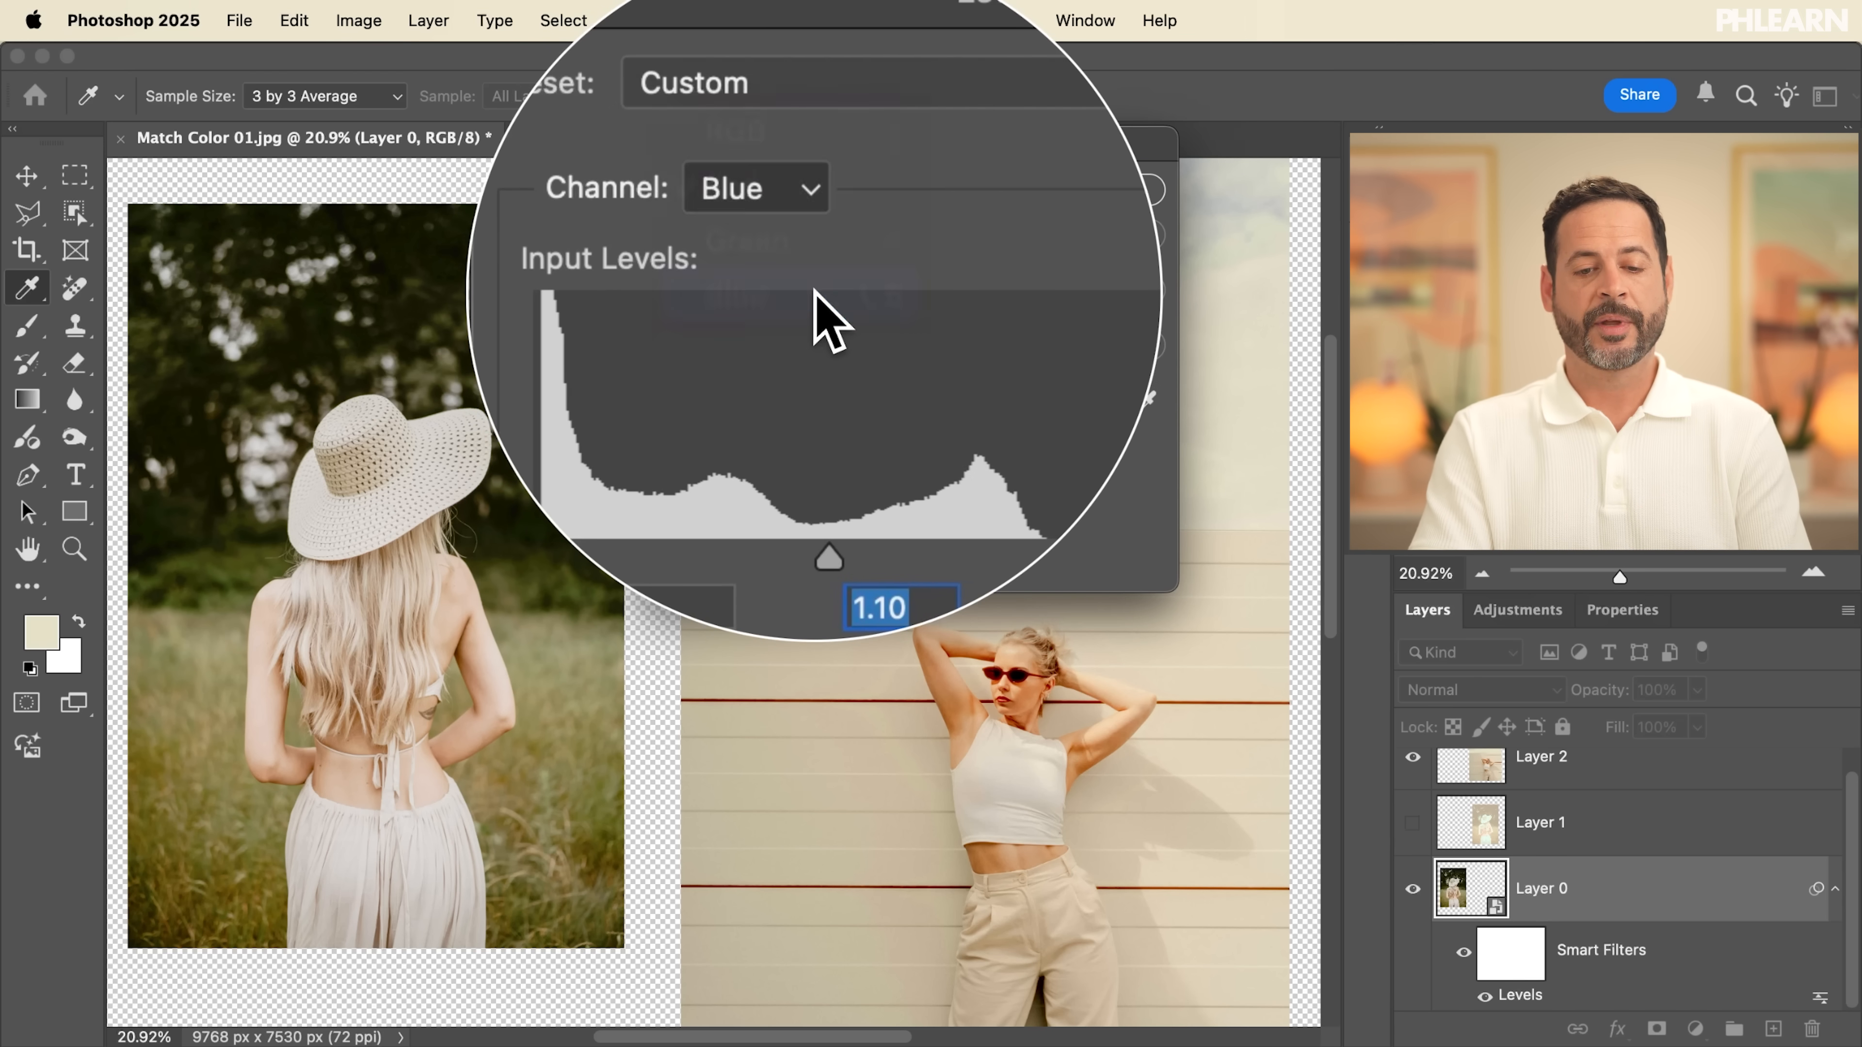
pyautogui.moveTo(989, 426)
pyautogui.mouseDown()
pyautogui.moveTo(864, 427)
pyautogui.moveTo(1010, 412)
pyautogui.mouseUp()
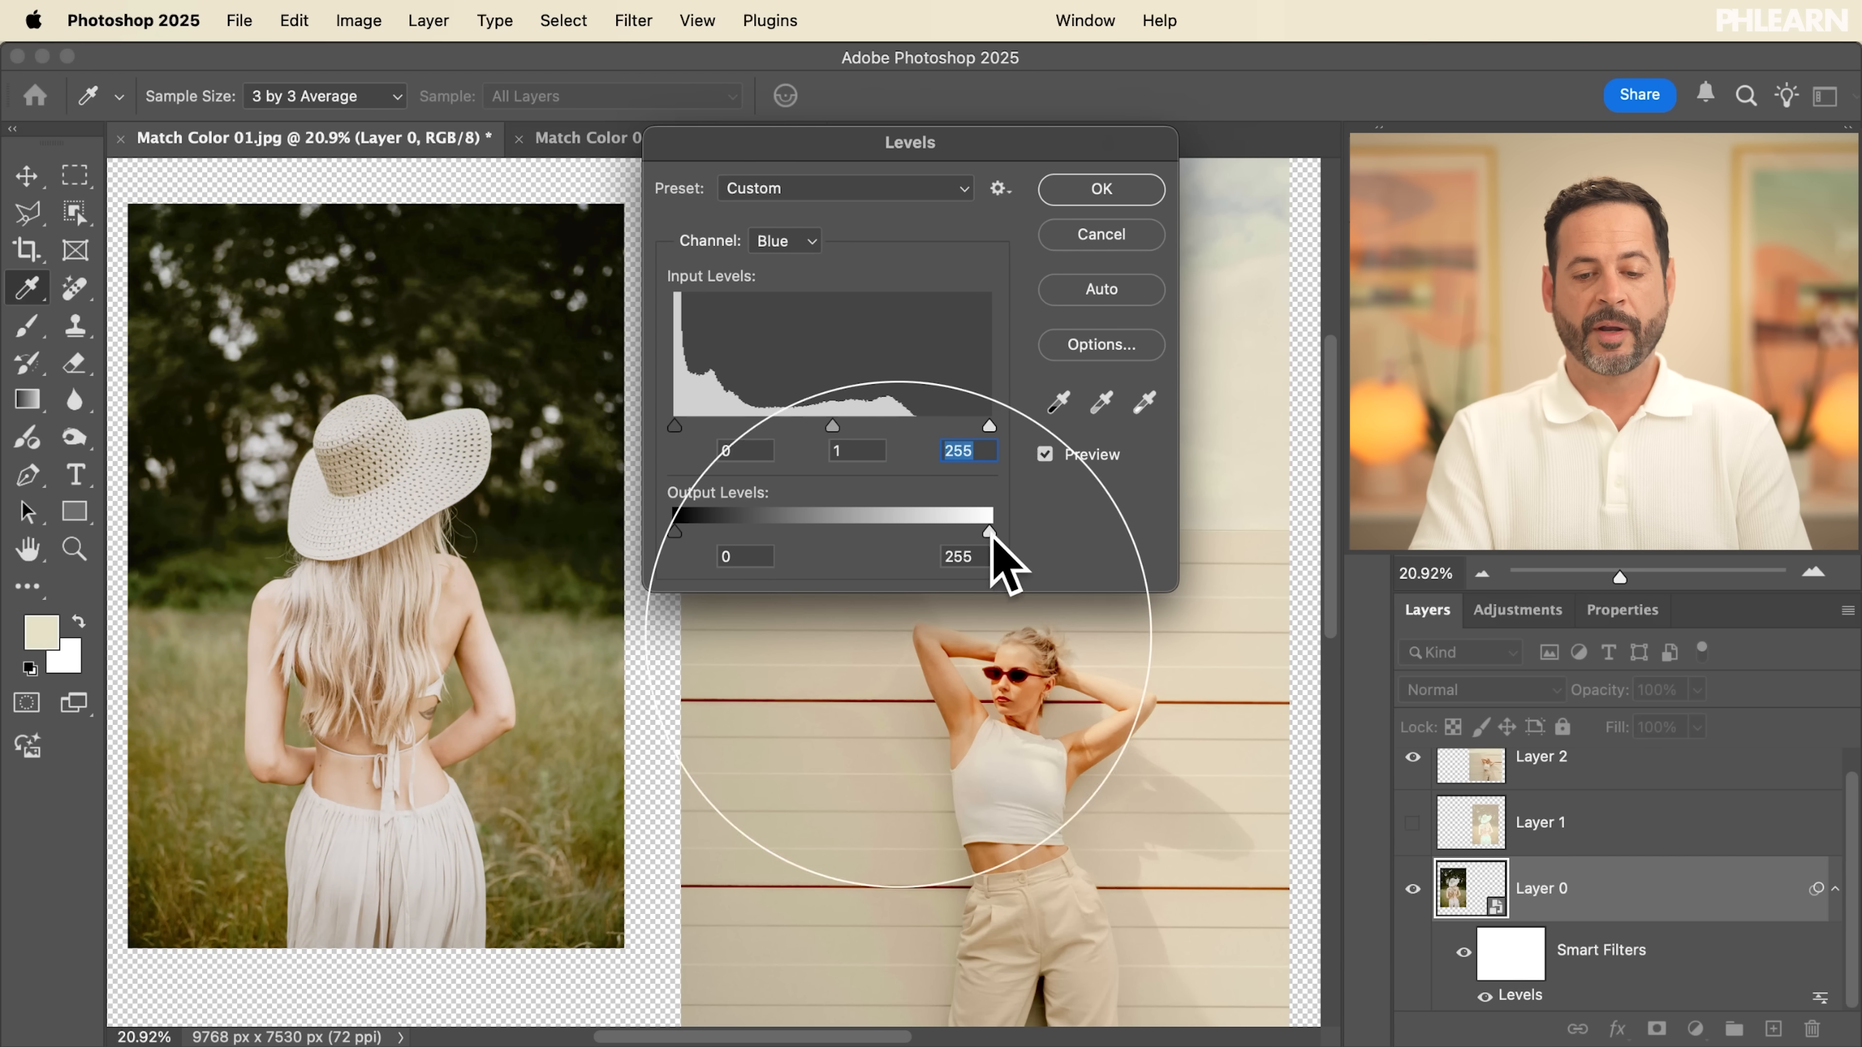
pyautogui.moveTo(988, 531); pyautogui.dragTo(934, 533)
pyautogui.moveTo(813, 522); pyautogui.dragTo(998, 524)
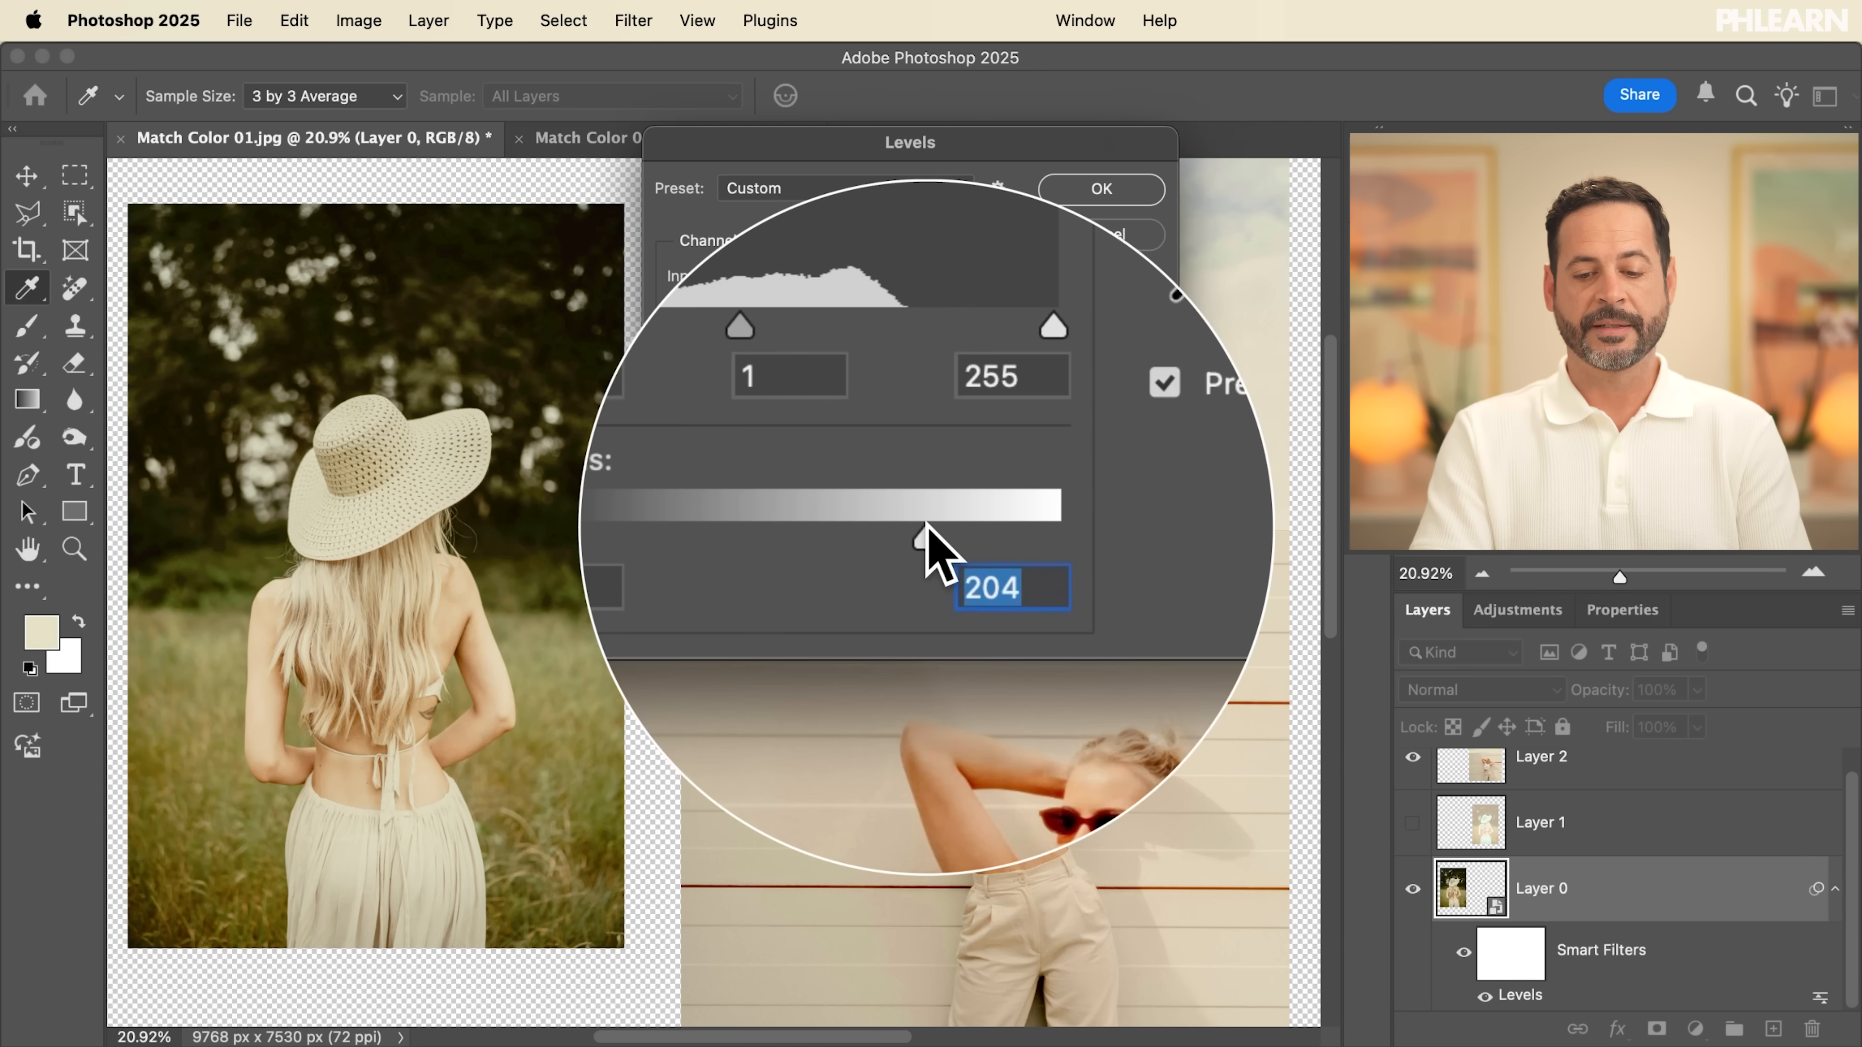
# Step: Reduce green in the hat photo by setting the Green channel's white output level to 249 and slightly lowering its midtones
pyautogui.click(803, 240)
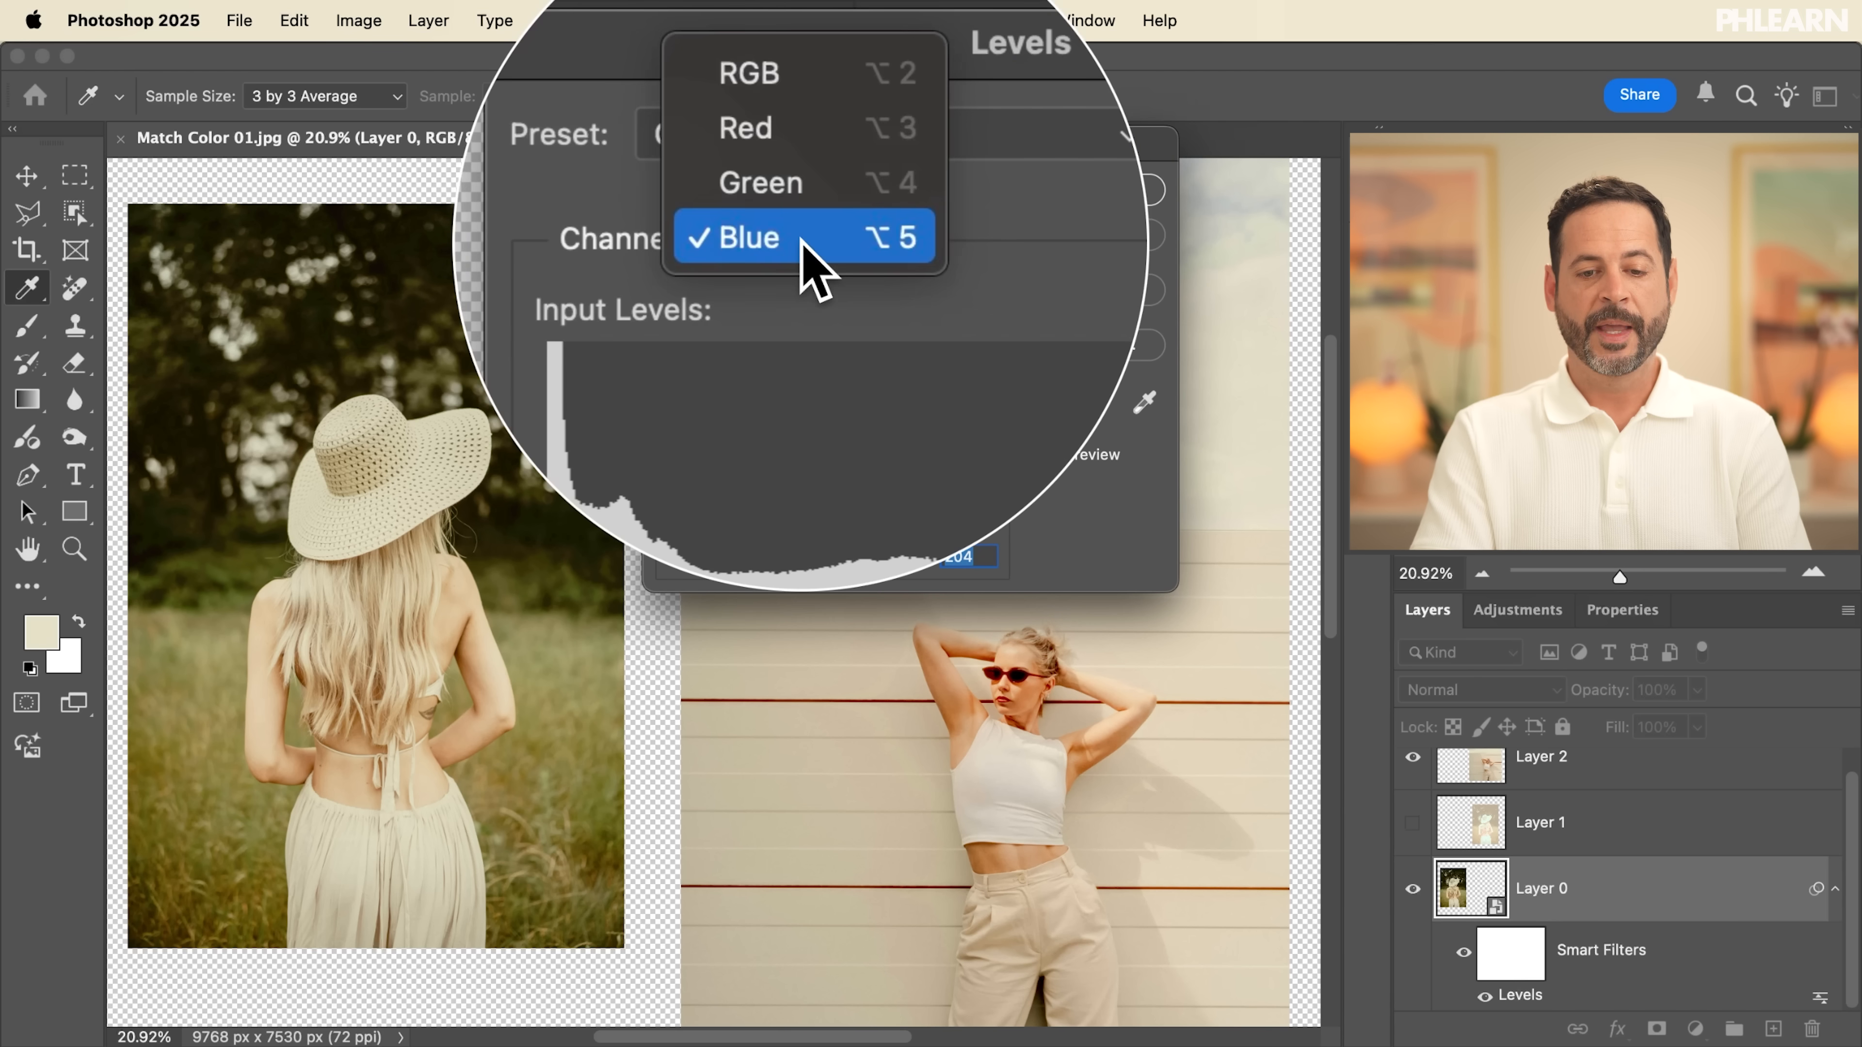
pyautogui.click(806, 223)
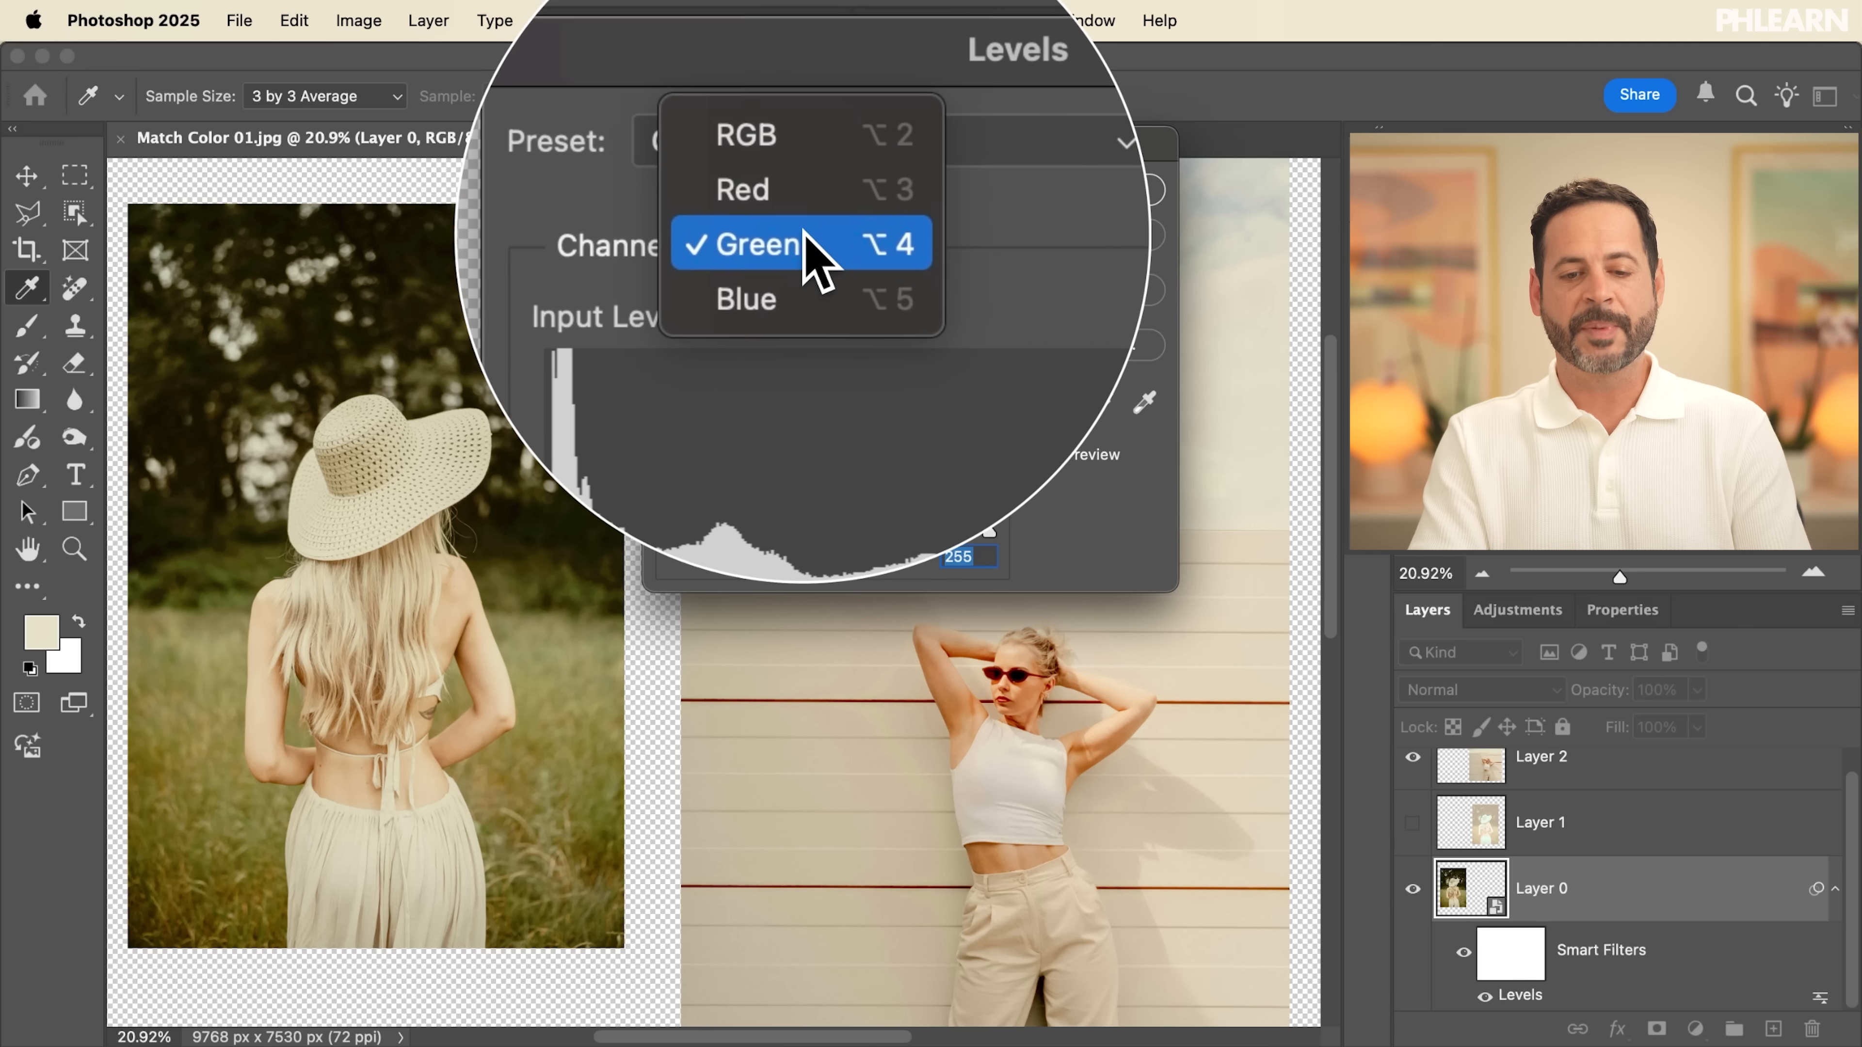
pyautogui.click(810, 258)
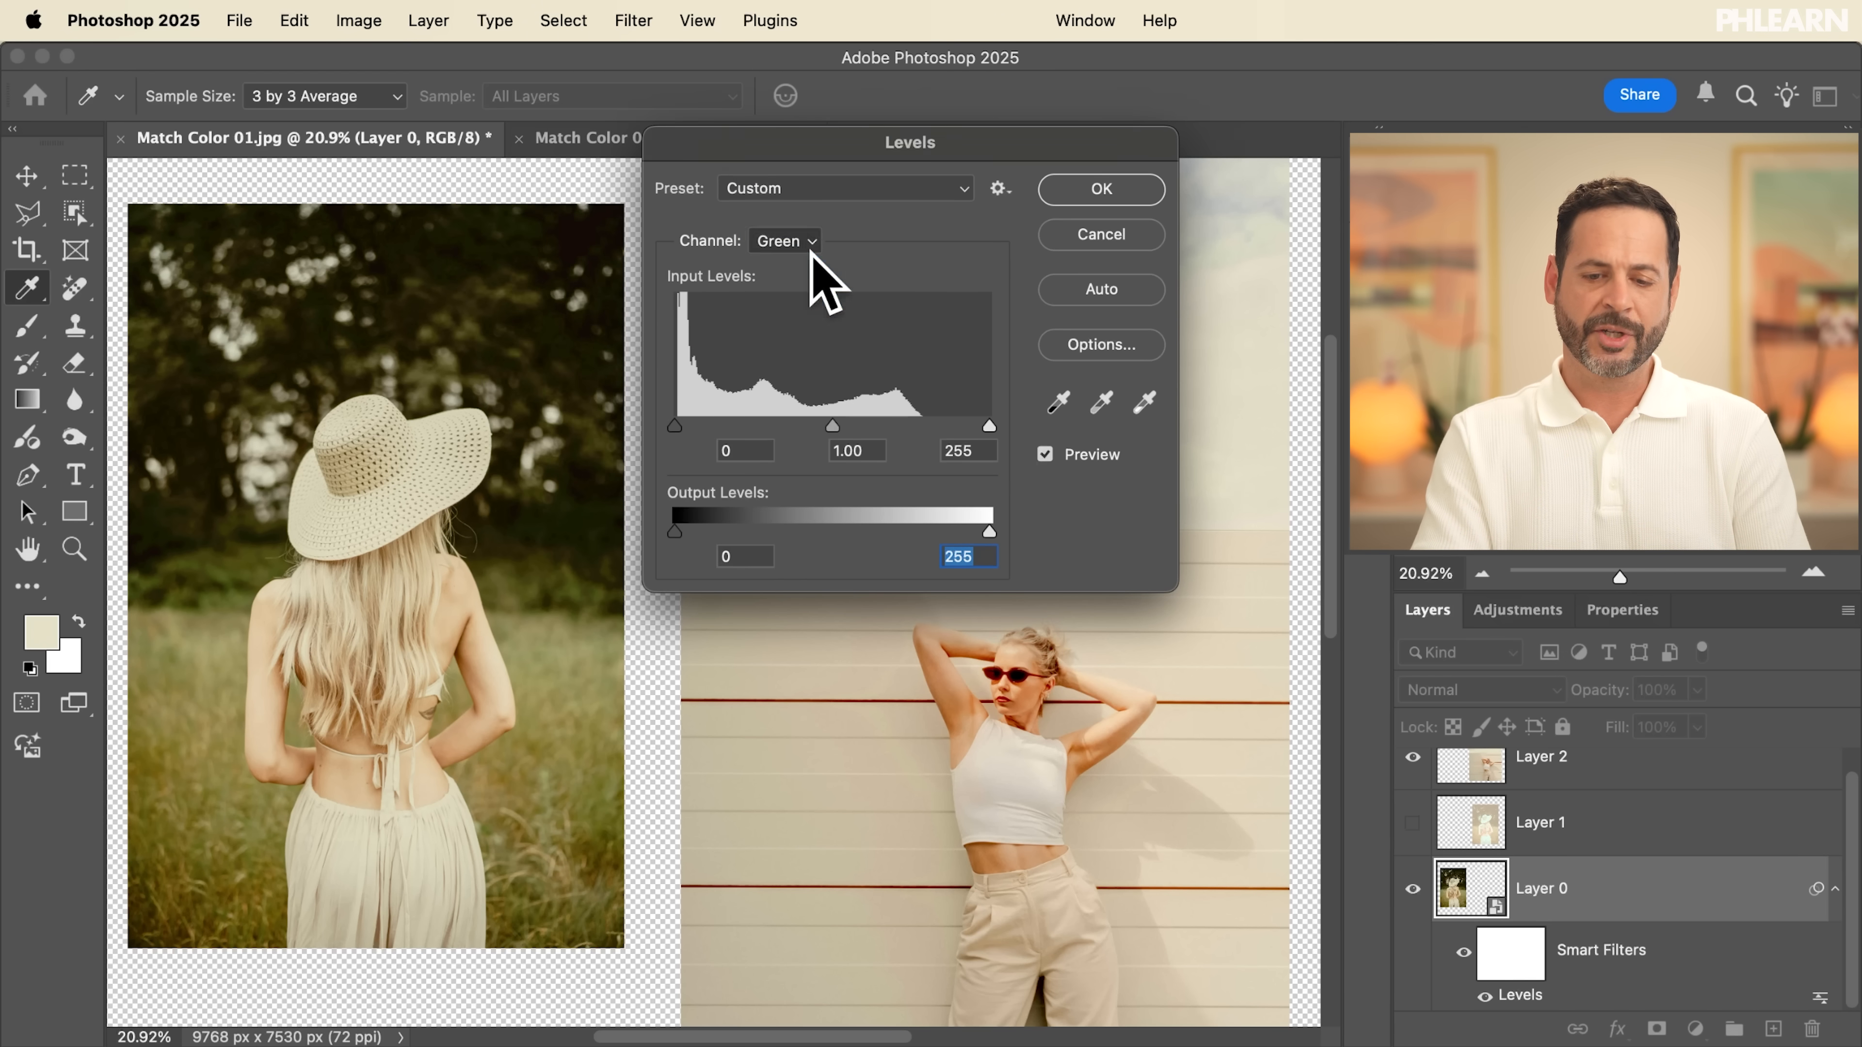
pyautogui.moveTo(990, 539); pyautogui.dragTo(991, 534)
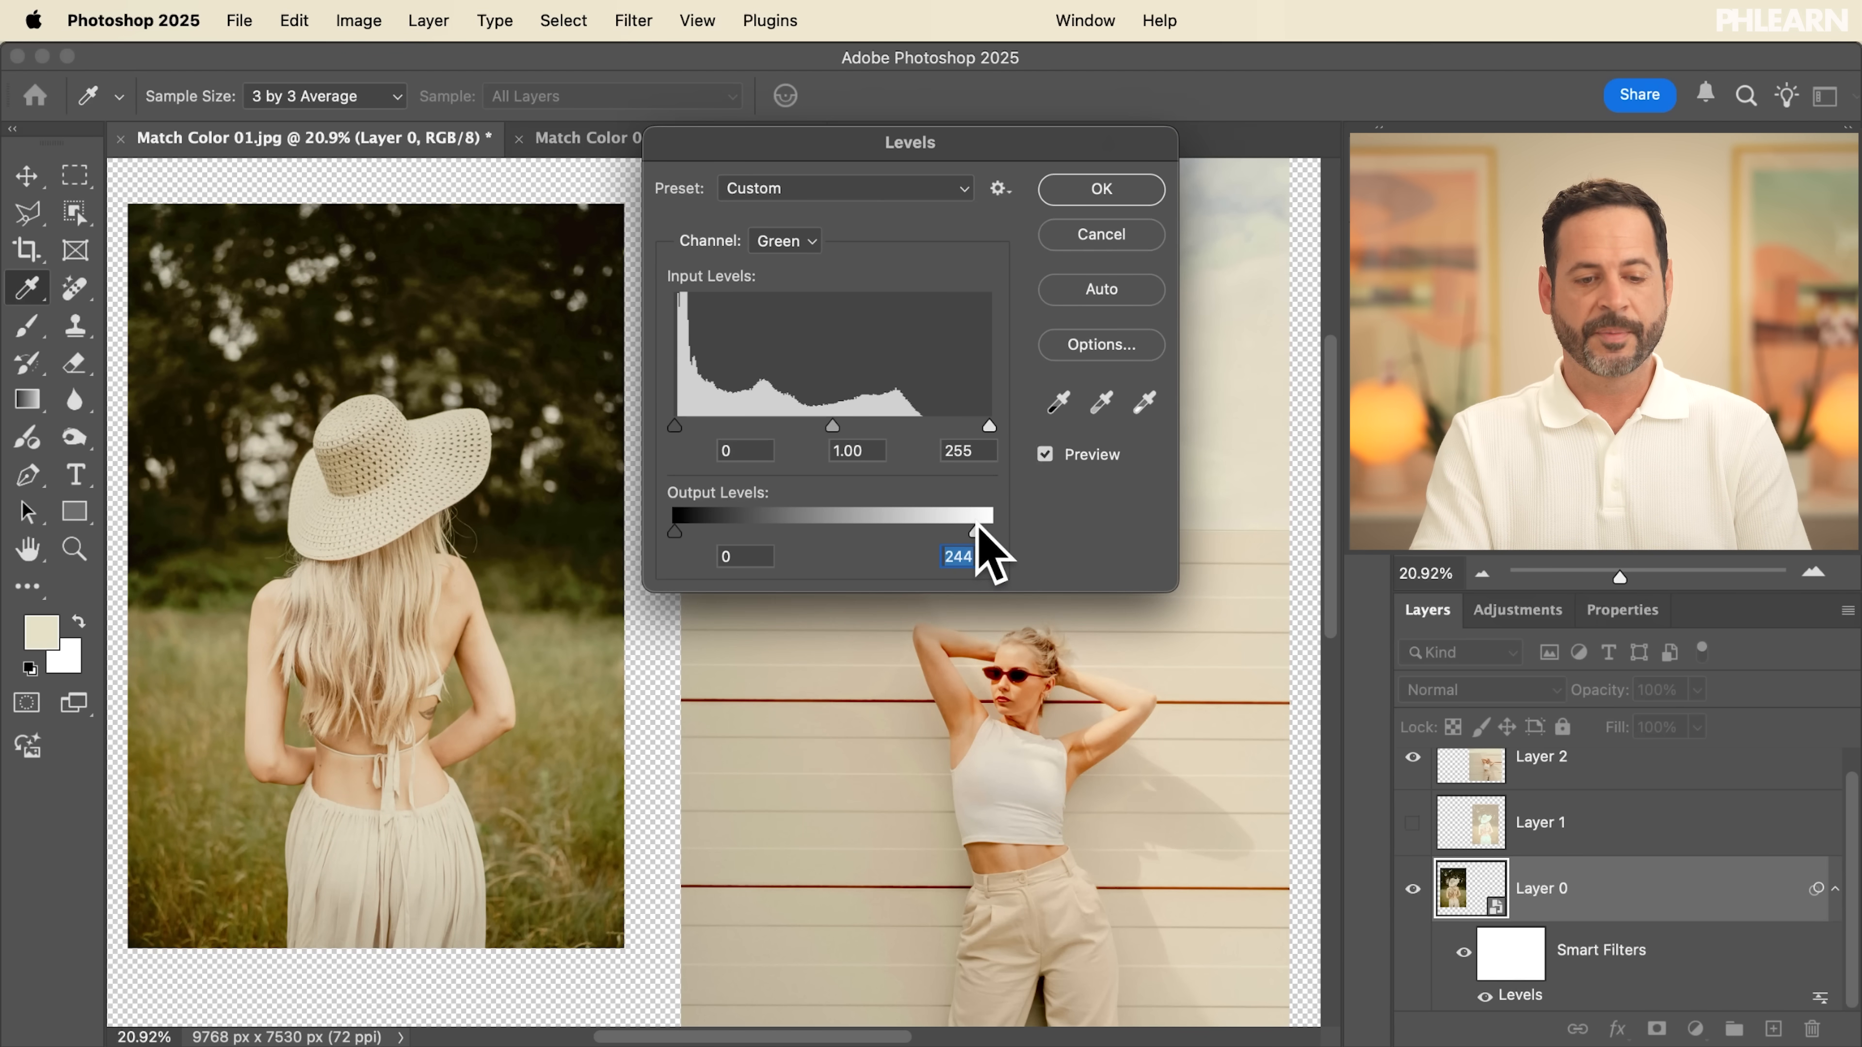
pyautogui.moveTo(959, 523)
pyautogui.mouseDown()
pyautogui.moveTo(840, 515)
pyautogui.moveTo(988, 526)
pyautogui.mouseUp()
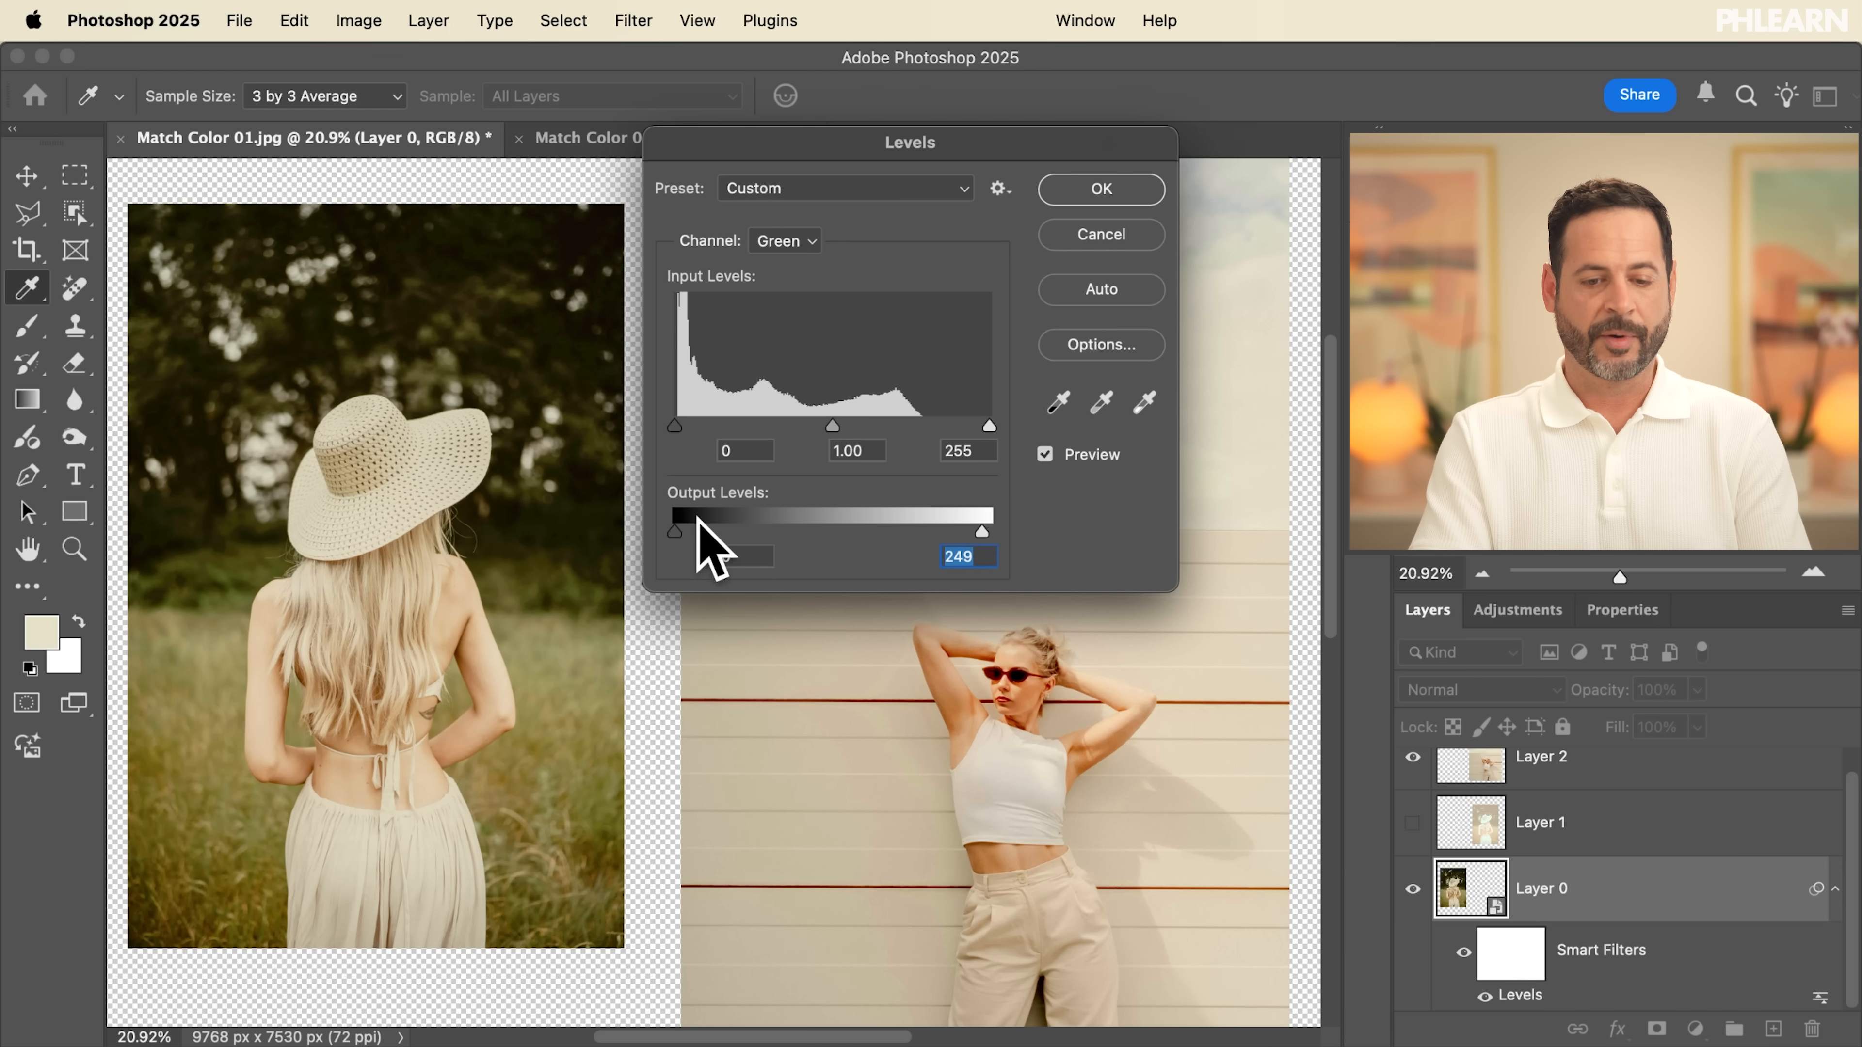
pyautogui.moveTo(673, 530)
pyautogui.mouseDown()
pyautogui.moveTo(707, 525)
pyautogui.moveTo(649, 525)
pyautogui.mouseUp()
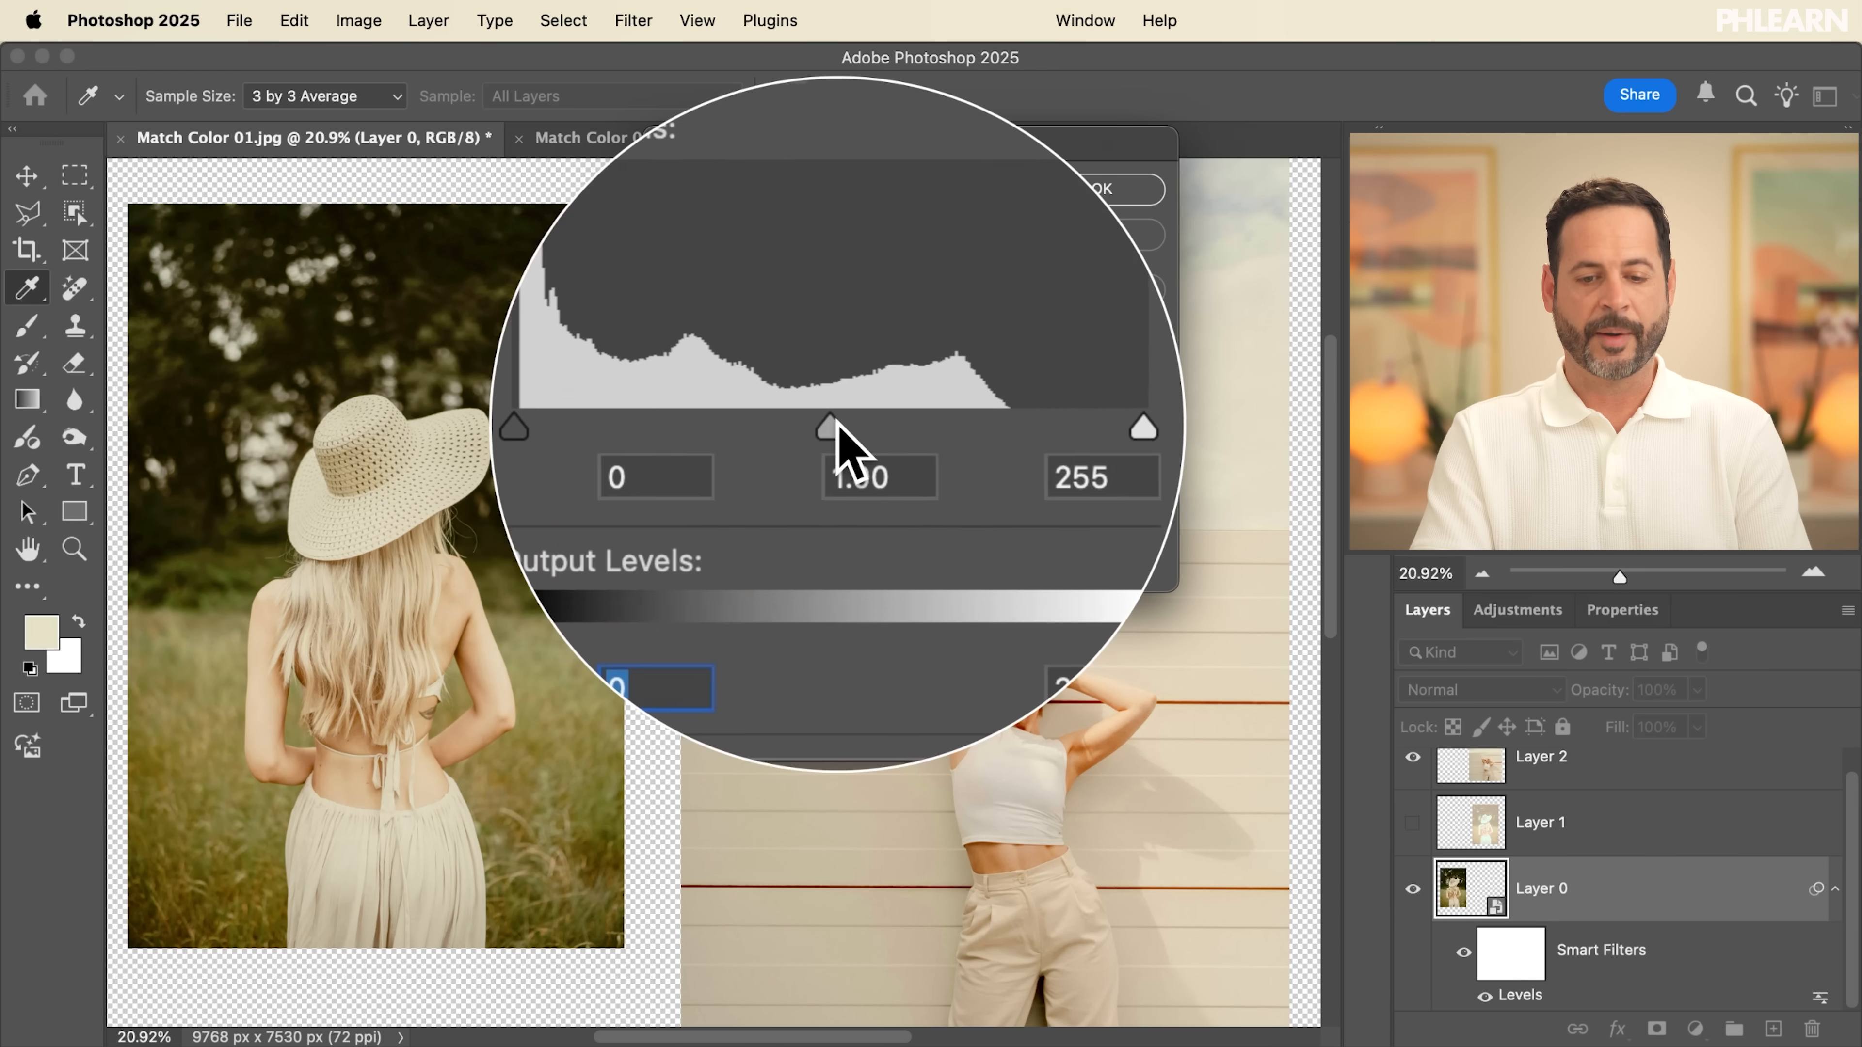
pyautogui.moveTo(838, 424)
pyautogui.mouseDown()
pyautogui.moveTo(819, 423)
pyautogui.moveTo(838, 424)
pyautogui.mouseUp()
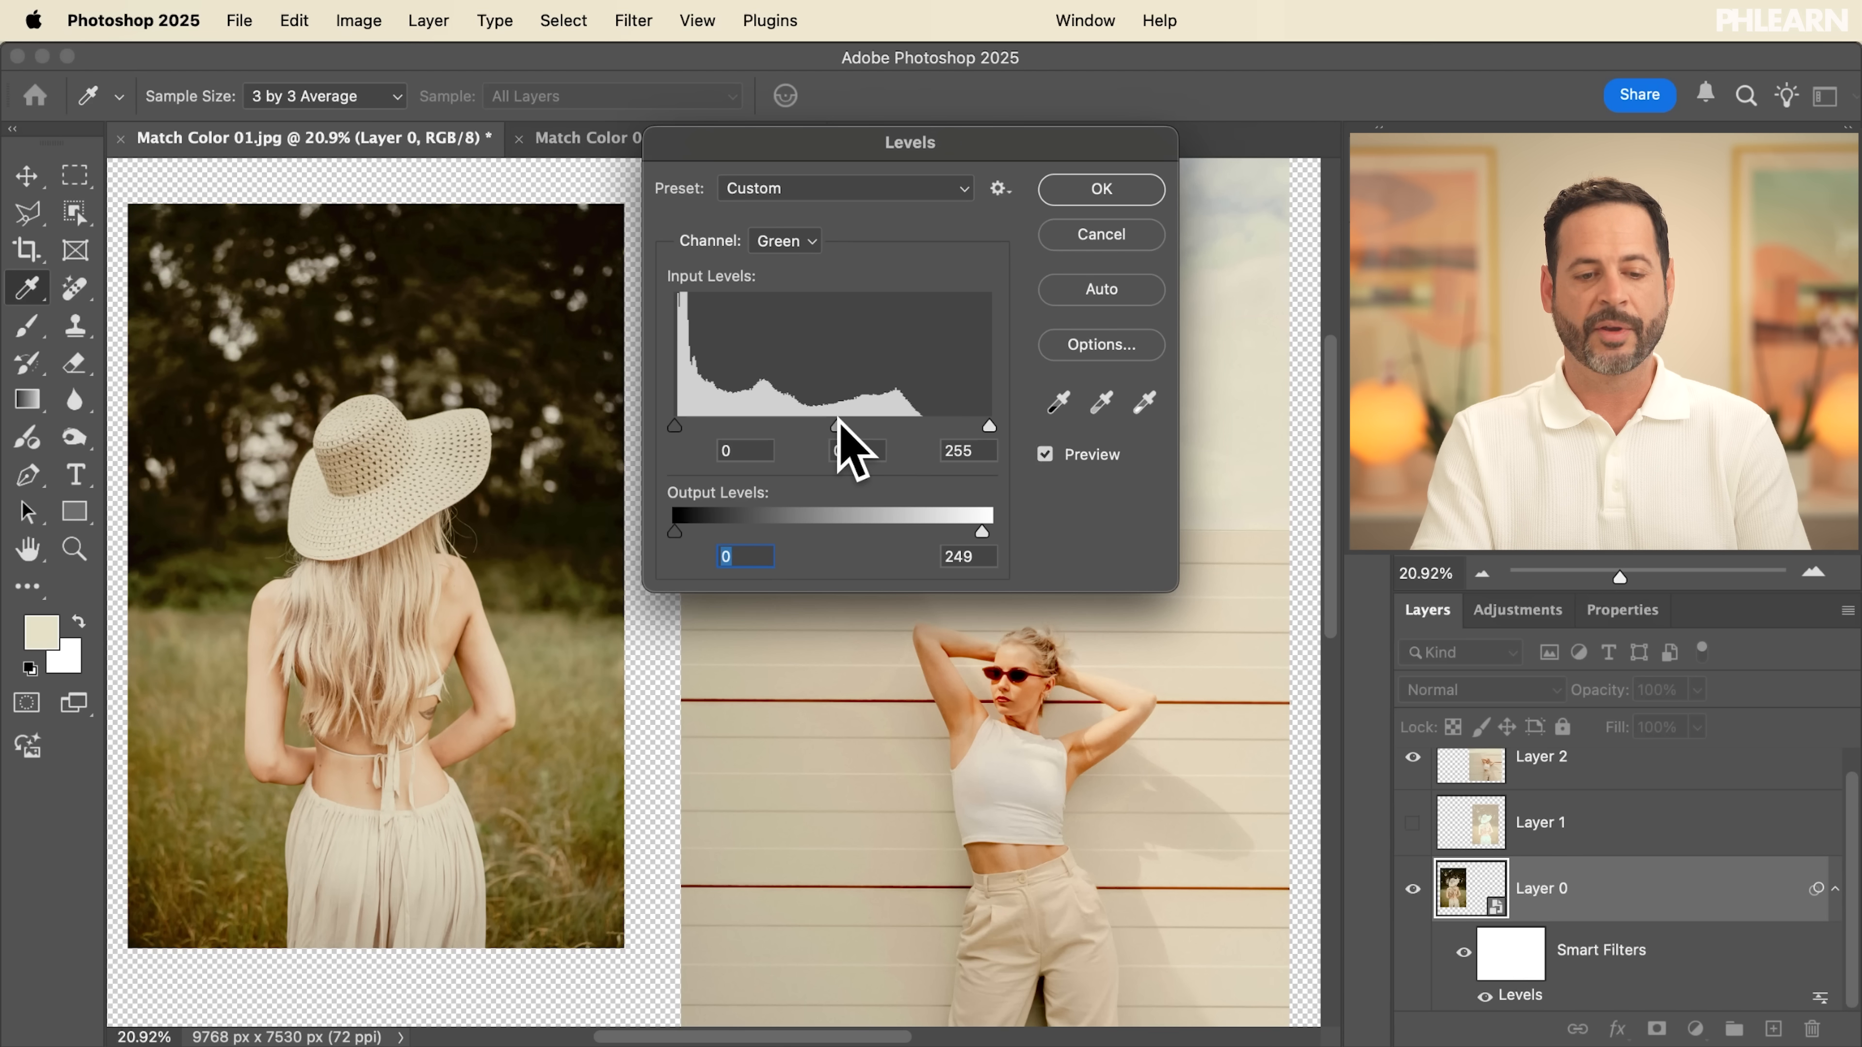
# Step: Try shifting the Red channel's black and white output levels and the Blue channel's midtone input level
pyautogui.click(806, 246)
pyautogui.click(796, 213)
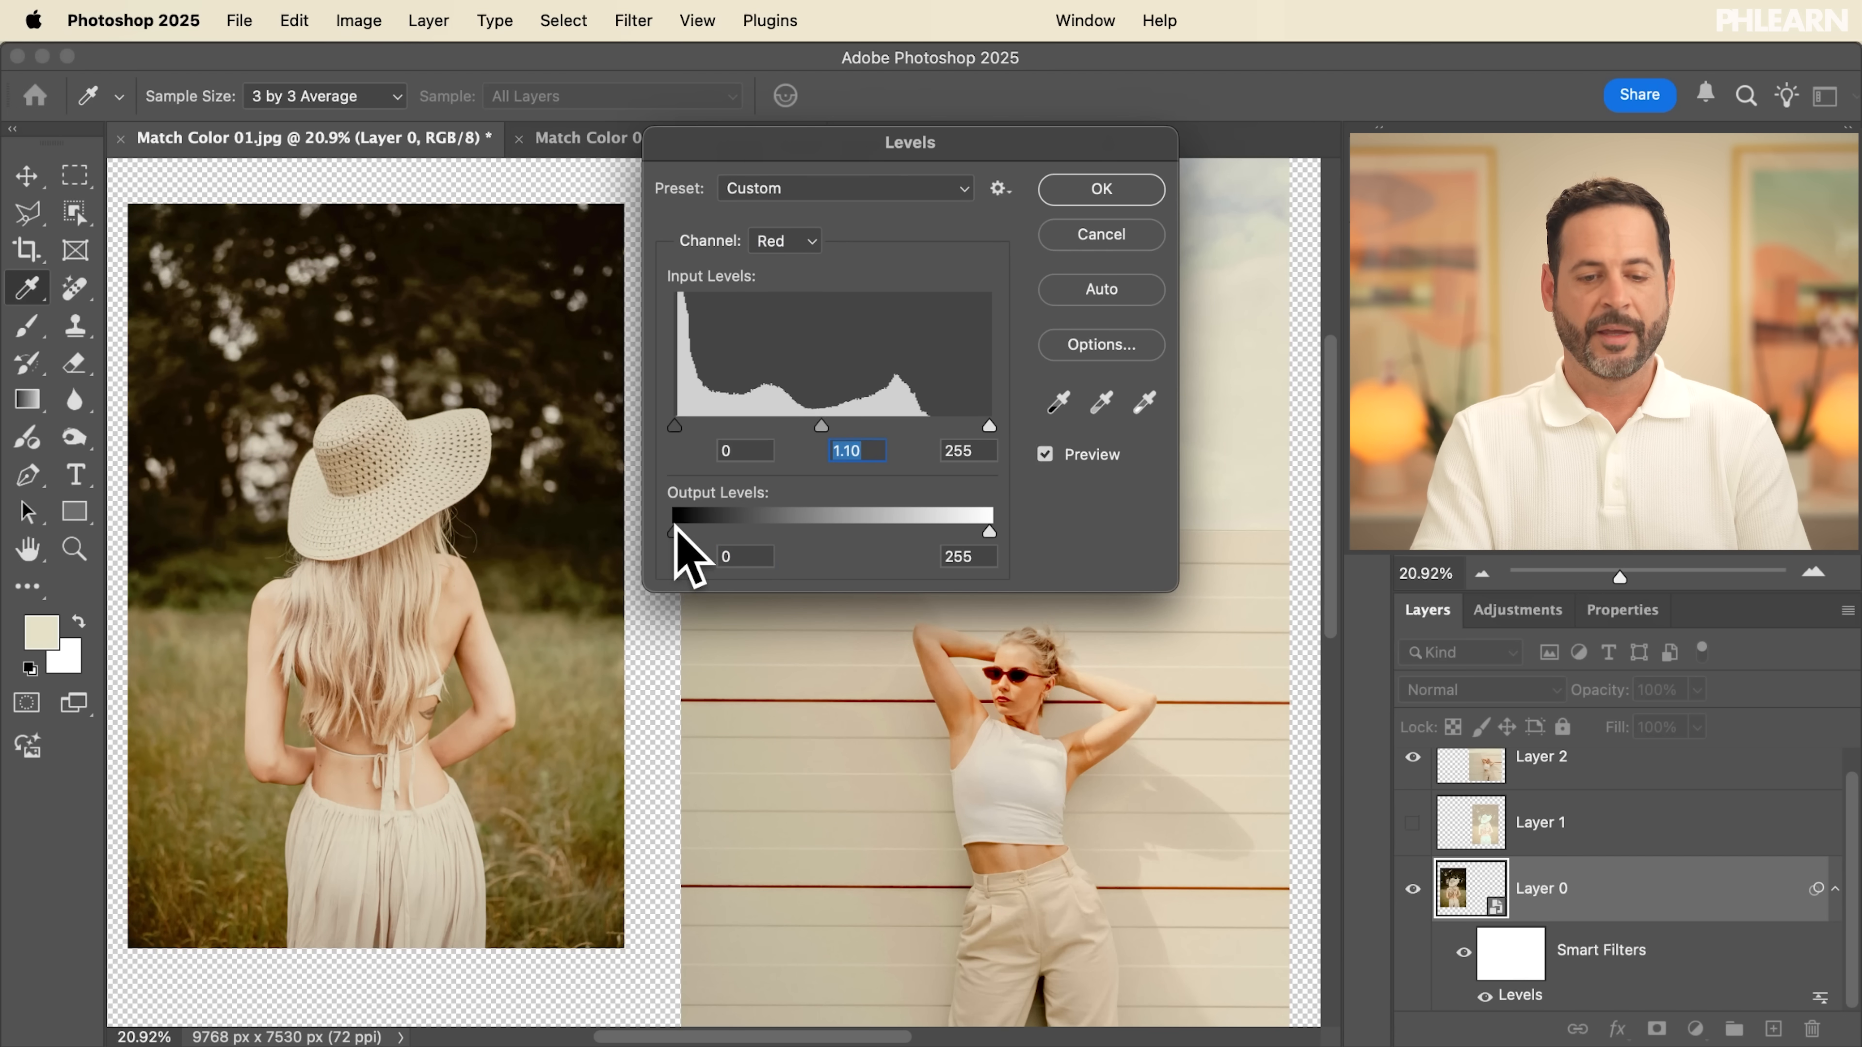
pyautogui.moveTo(684, 527); pyautogui.dragTo(656, 530)
pyautogui.moveTo(990, 533)
pyautogui.mouseDown()
pyautogui.moveTo(964, 533)
pyautogui.moveTo(989, 542)
pyautogui.mouseUp()
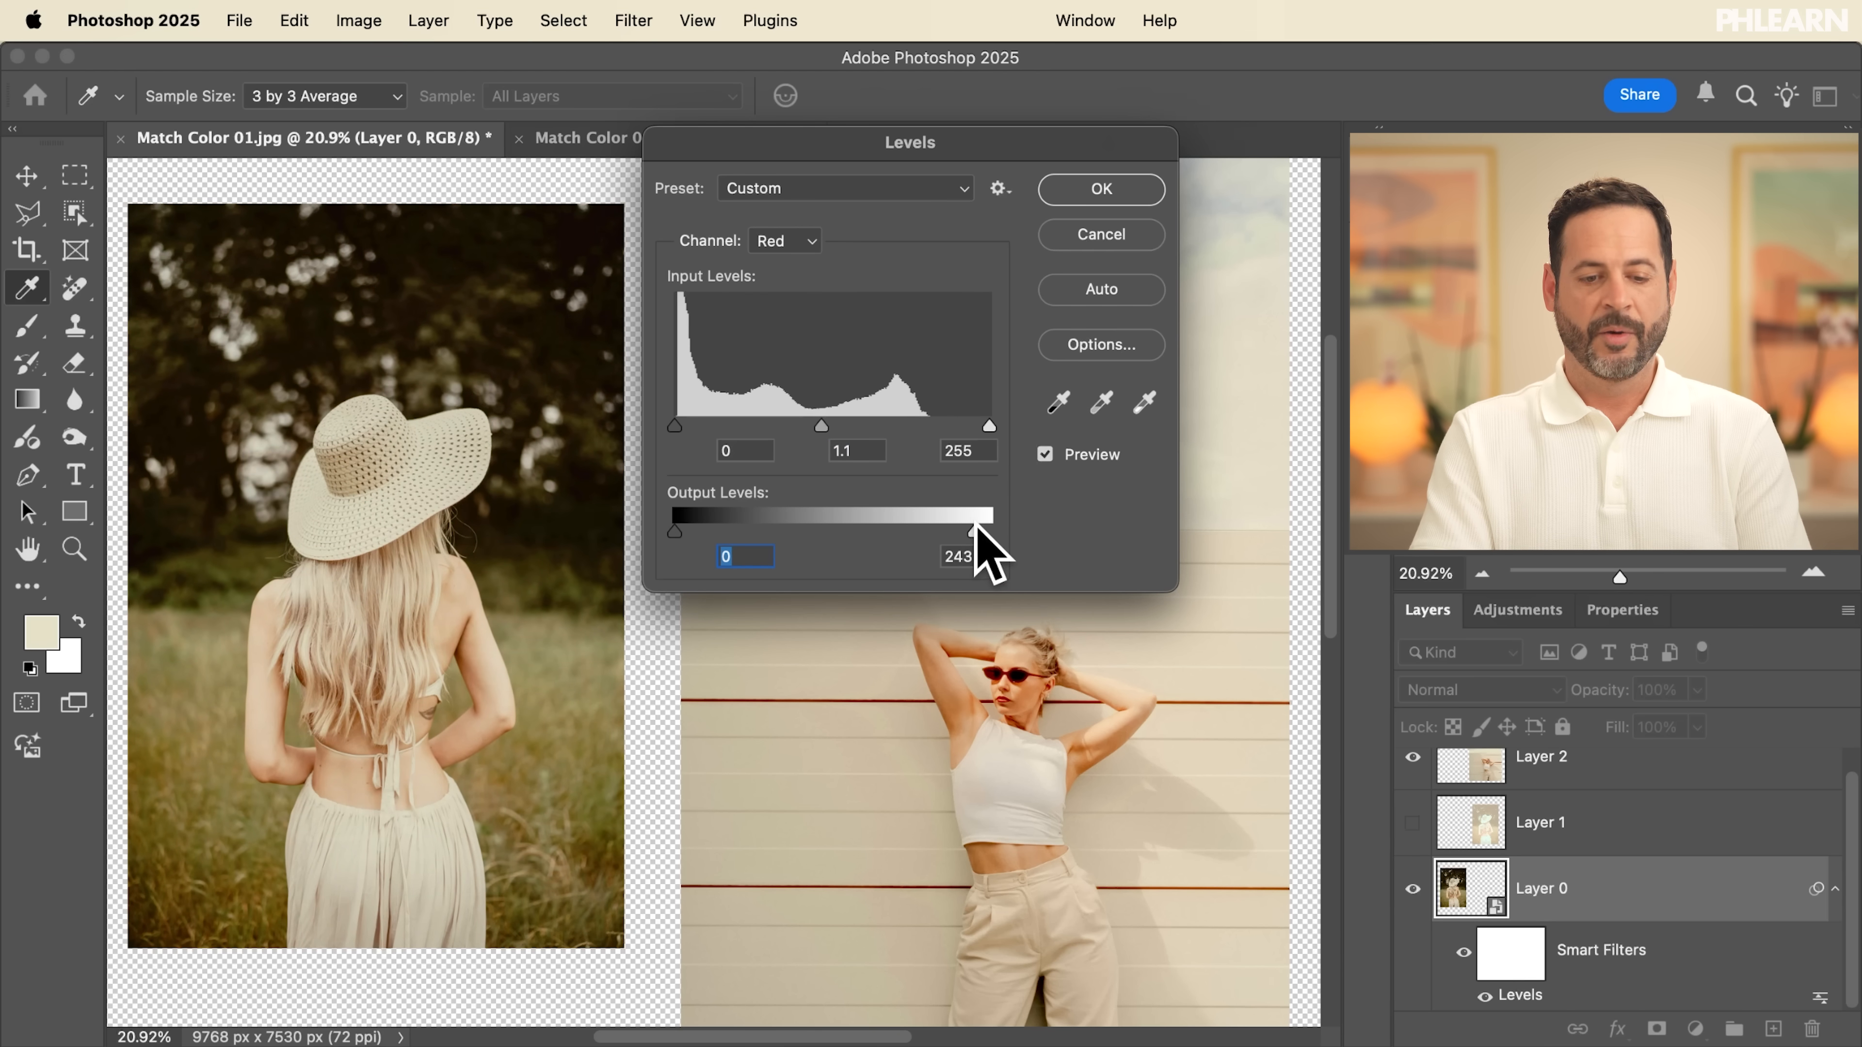
pyautogui.click(788, 242)
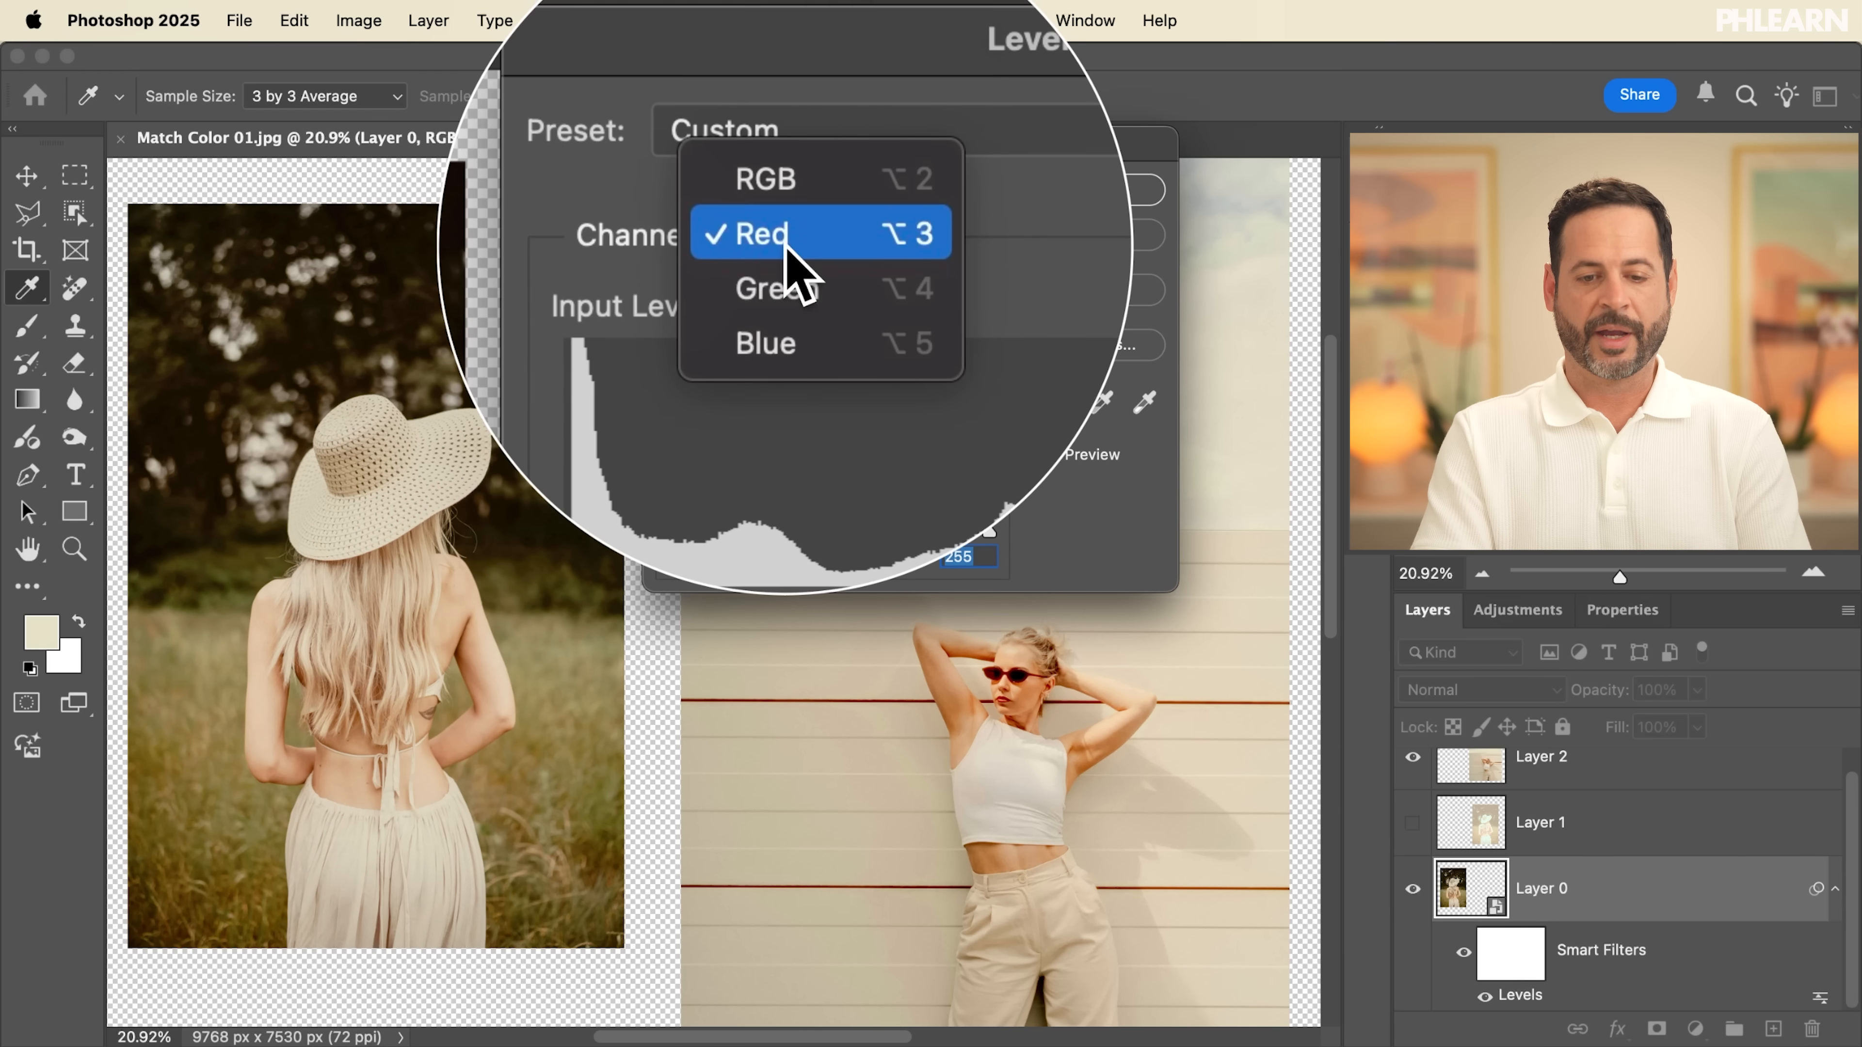
pyautogui.click(821, 273)
pyautogui.moveTo(830, 425); pyautogui.dragTo(839, 427)
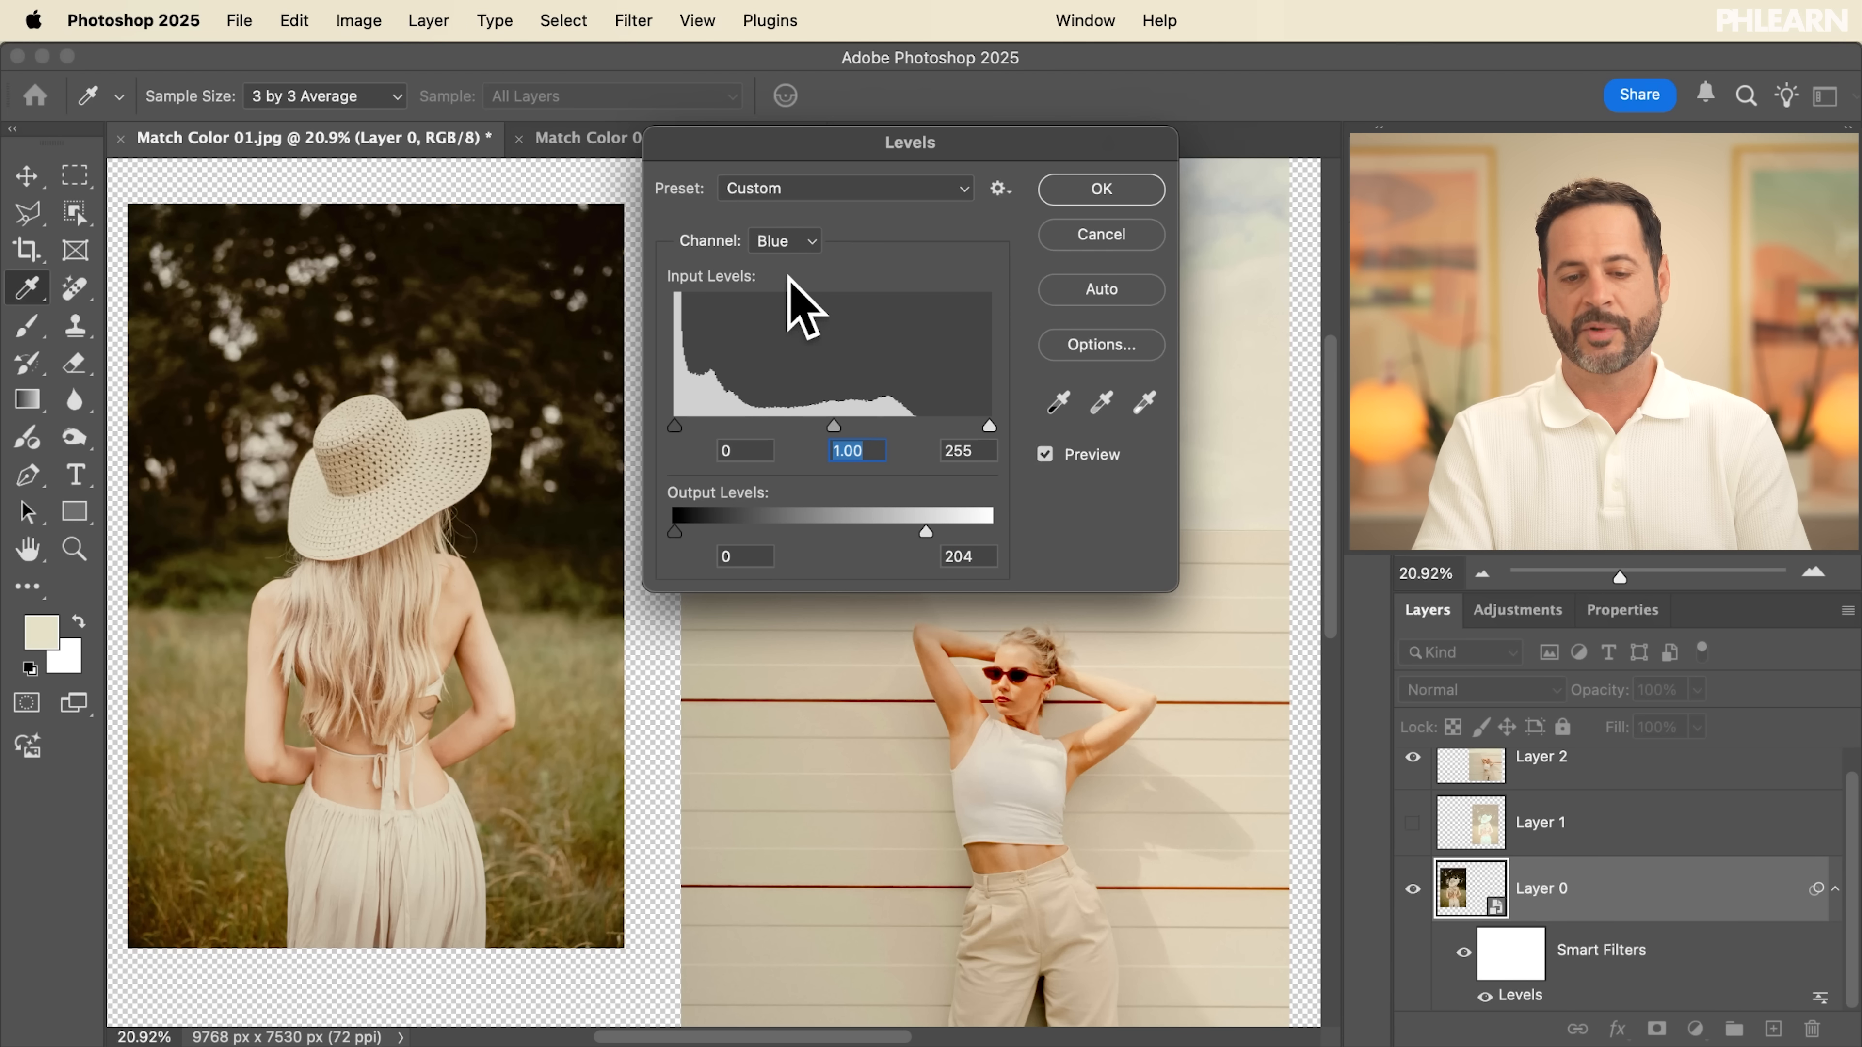
# Step: Brighten the composite RGB channel with a midtone input level of 1.99 and a white input level of 234, and apply the Levels settings
pyautogui.click(784, 240)
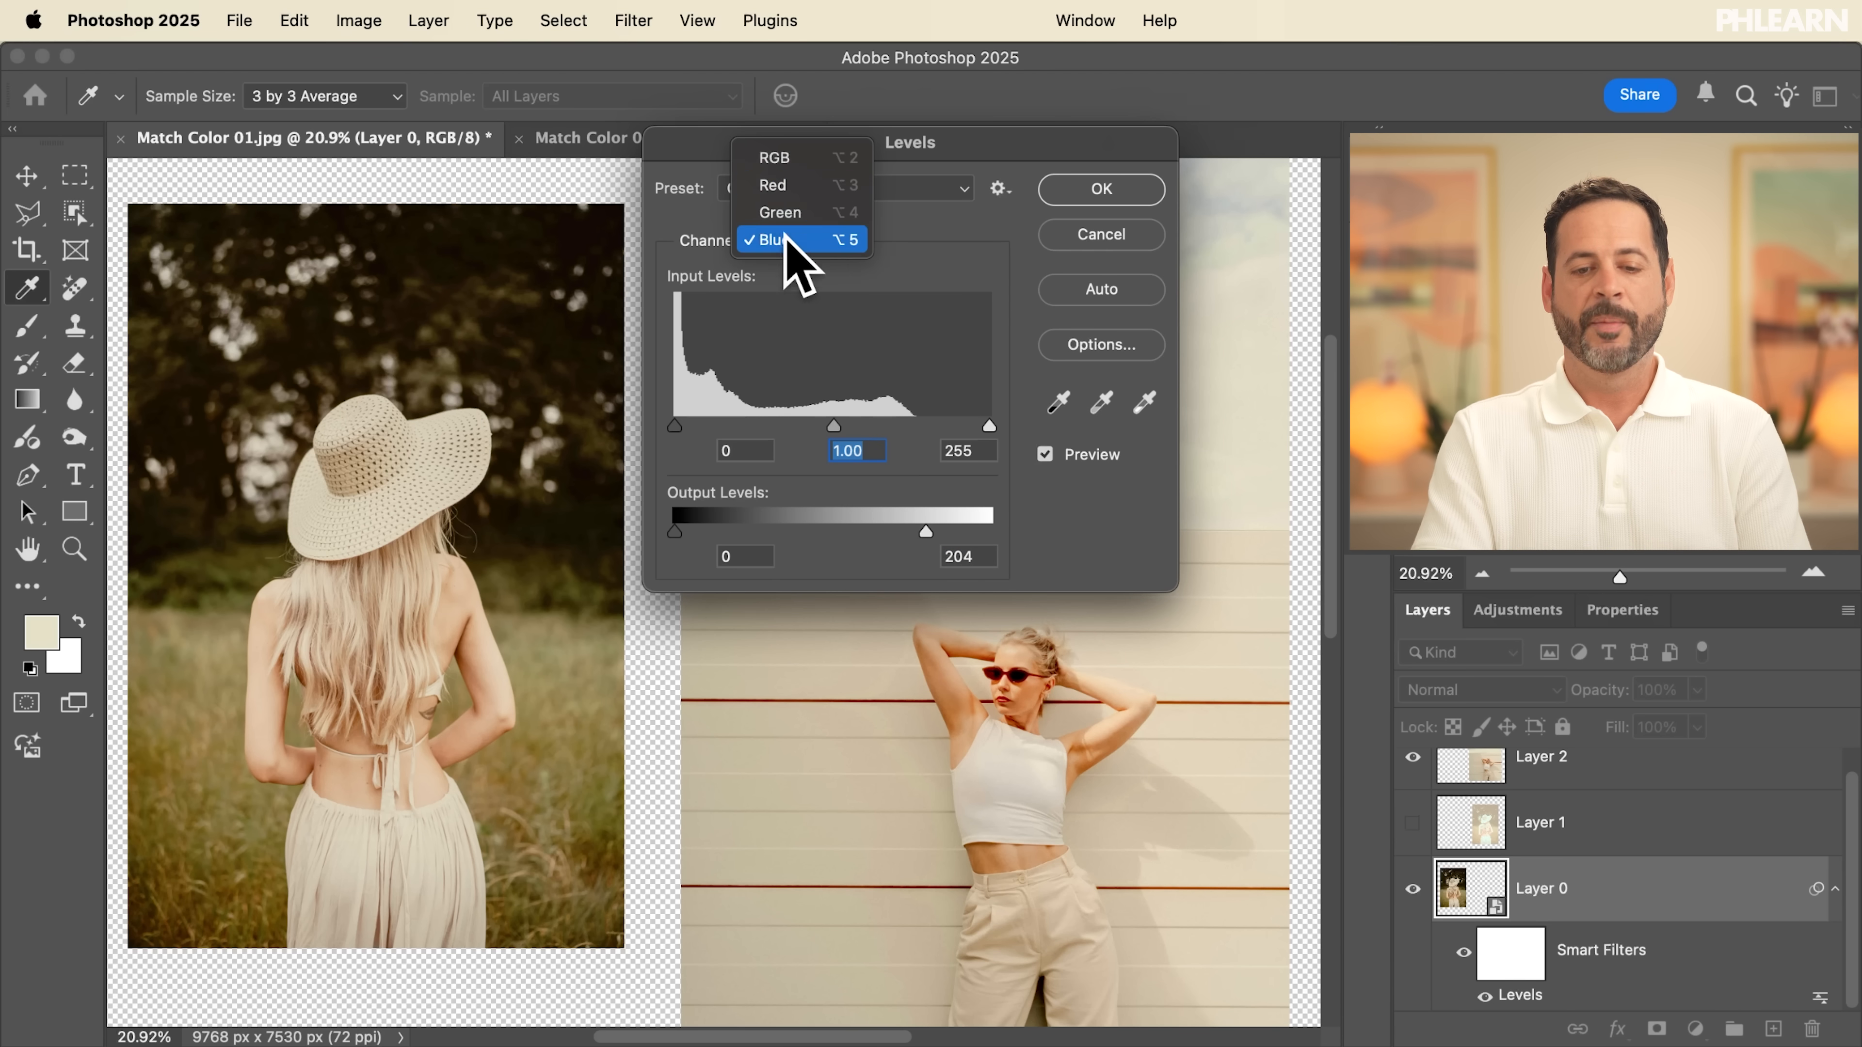
pyautogui.click(782, 157)
pyautogui.moveTo(833, 425); pyautogui.dragTo(751, 427)
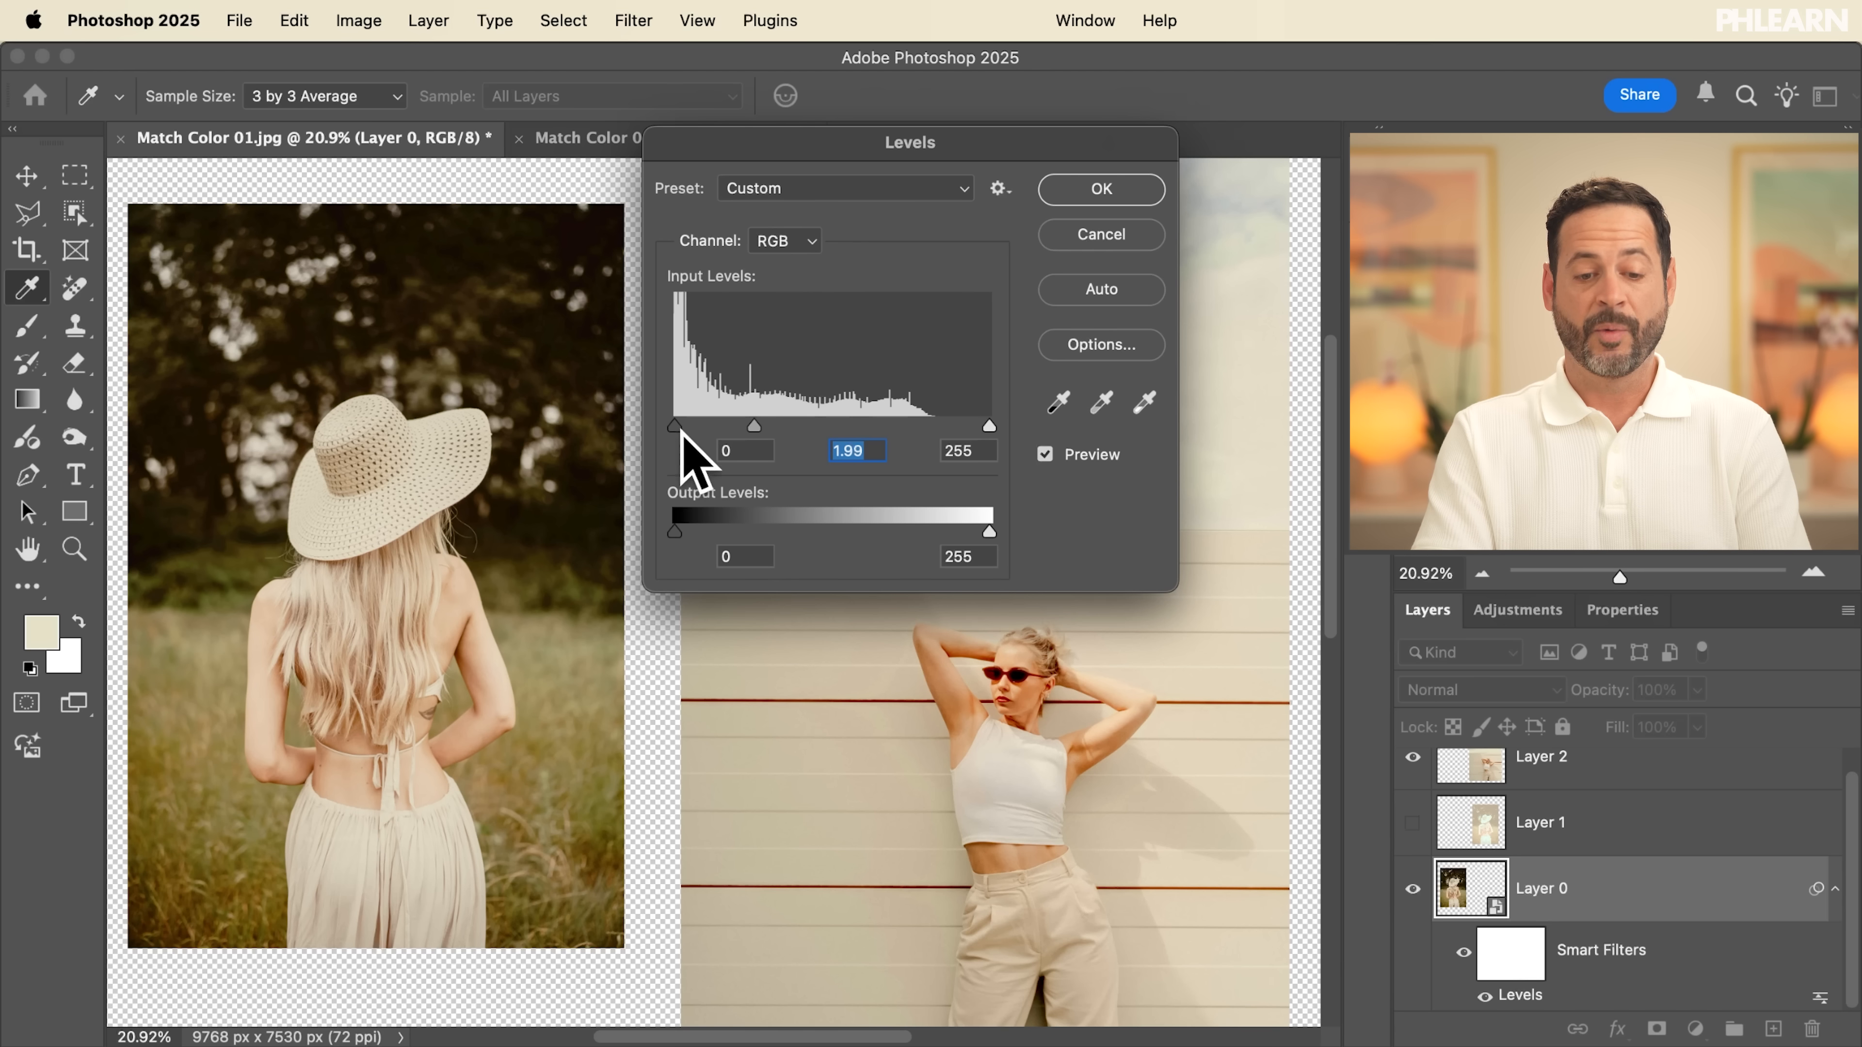
pyautogui.moveTo(676, 532)
pyautogui.mouseDown()
pyautogui.moveTo(698, 541)
pyautogui.moveTo(665, 532)
pyautogui.mouseUp()
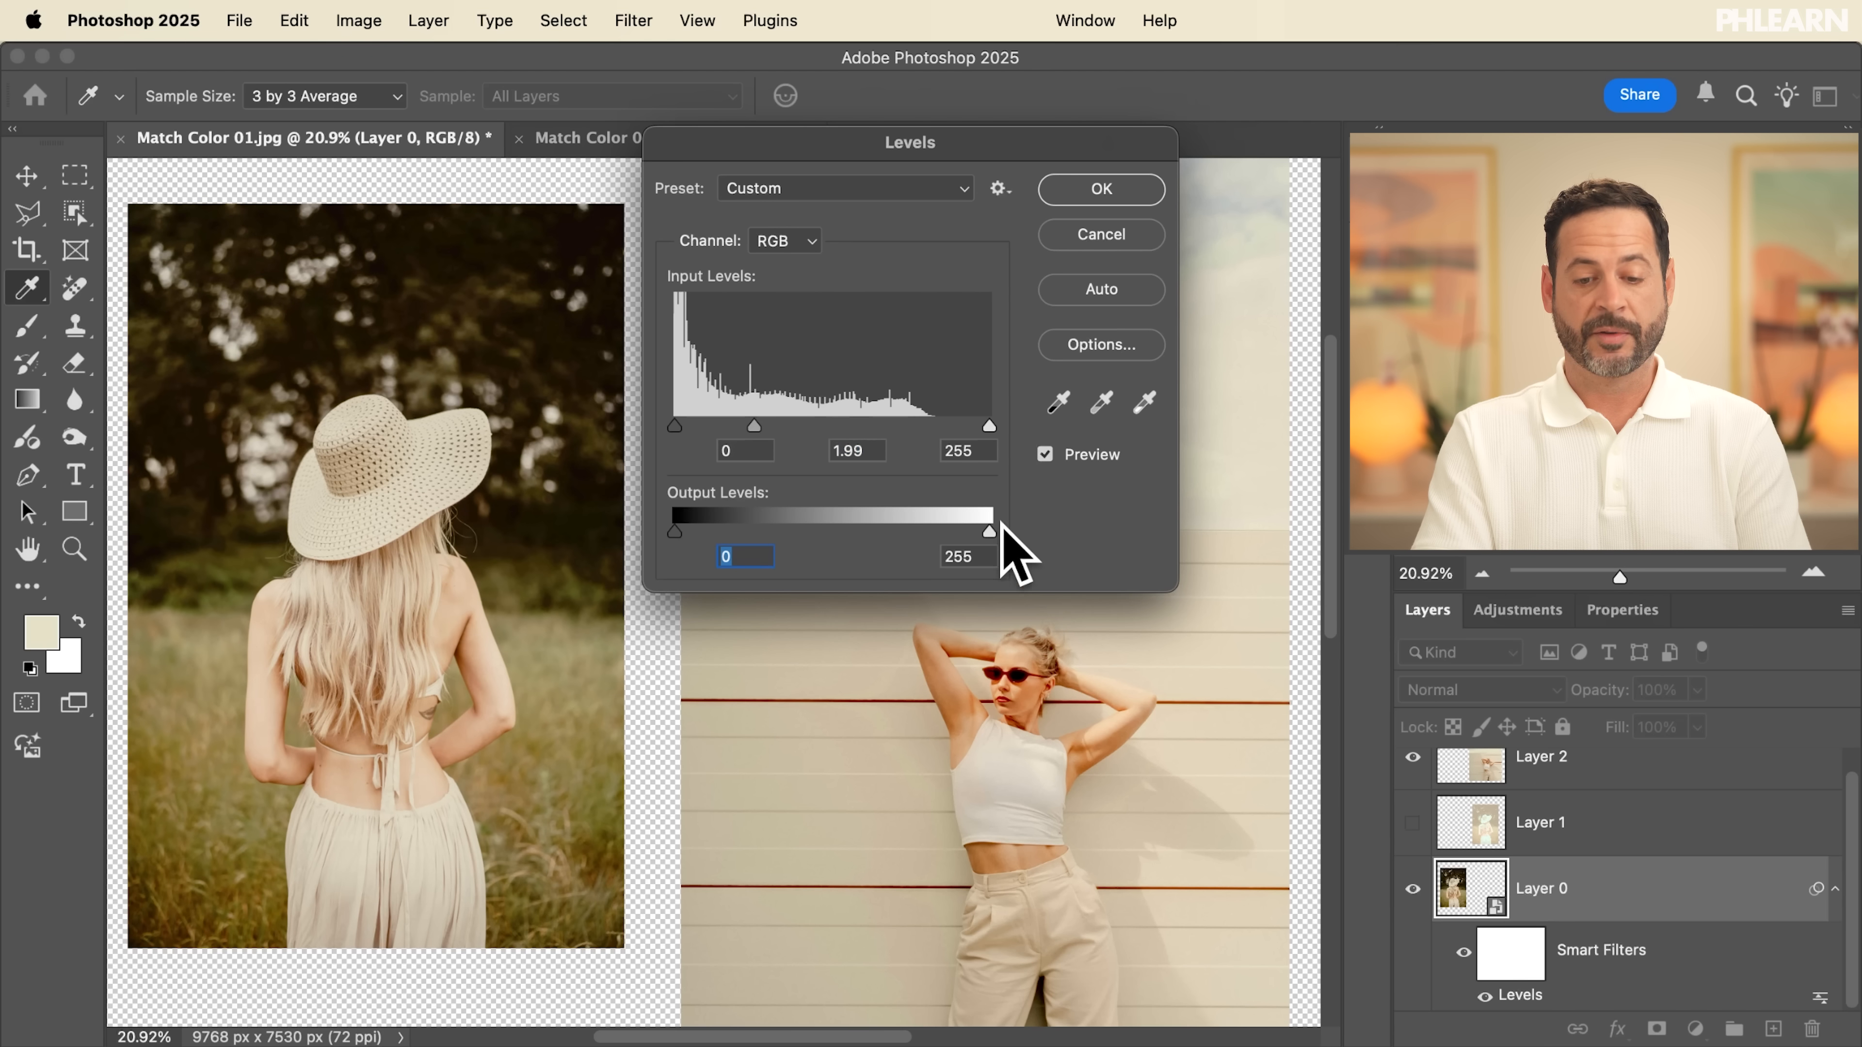
pyautogui.moveTo(990, 533); pyautogui.dragTo(991, 535)
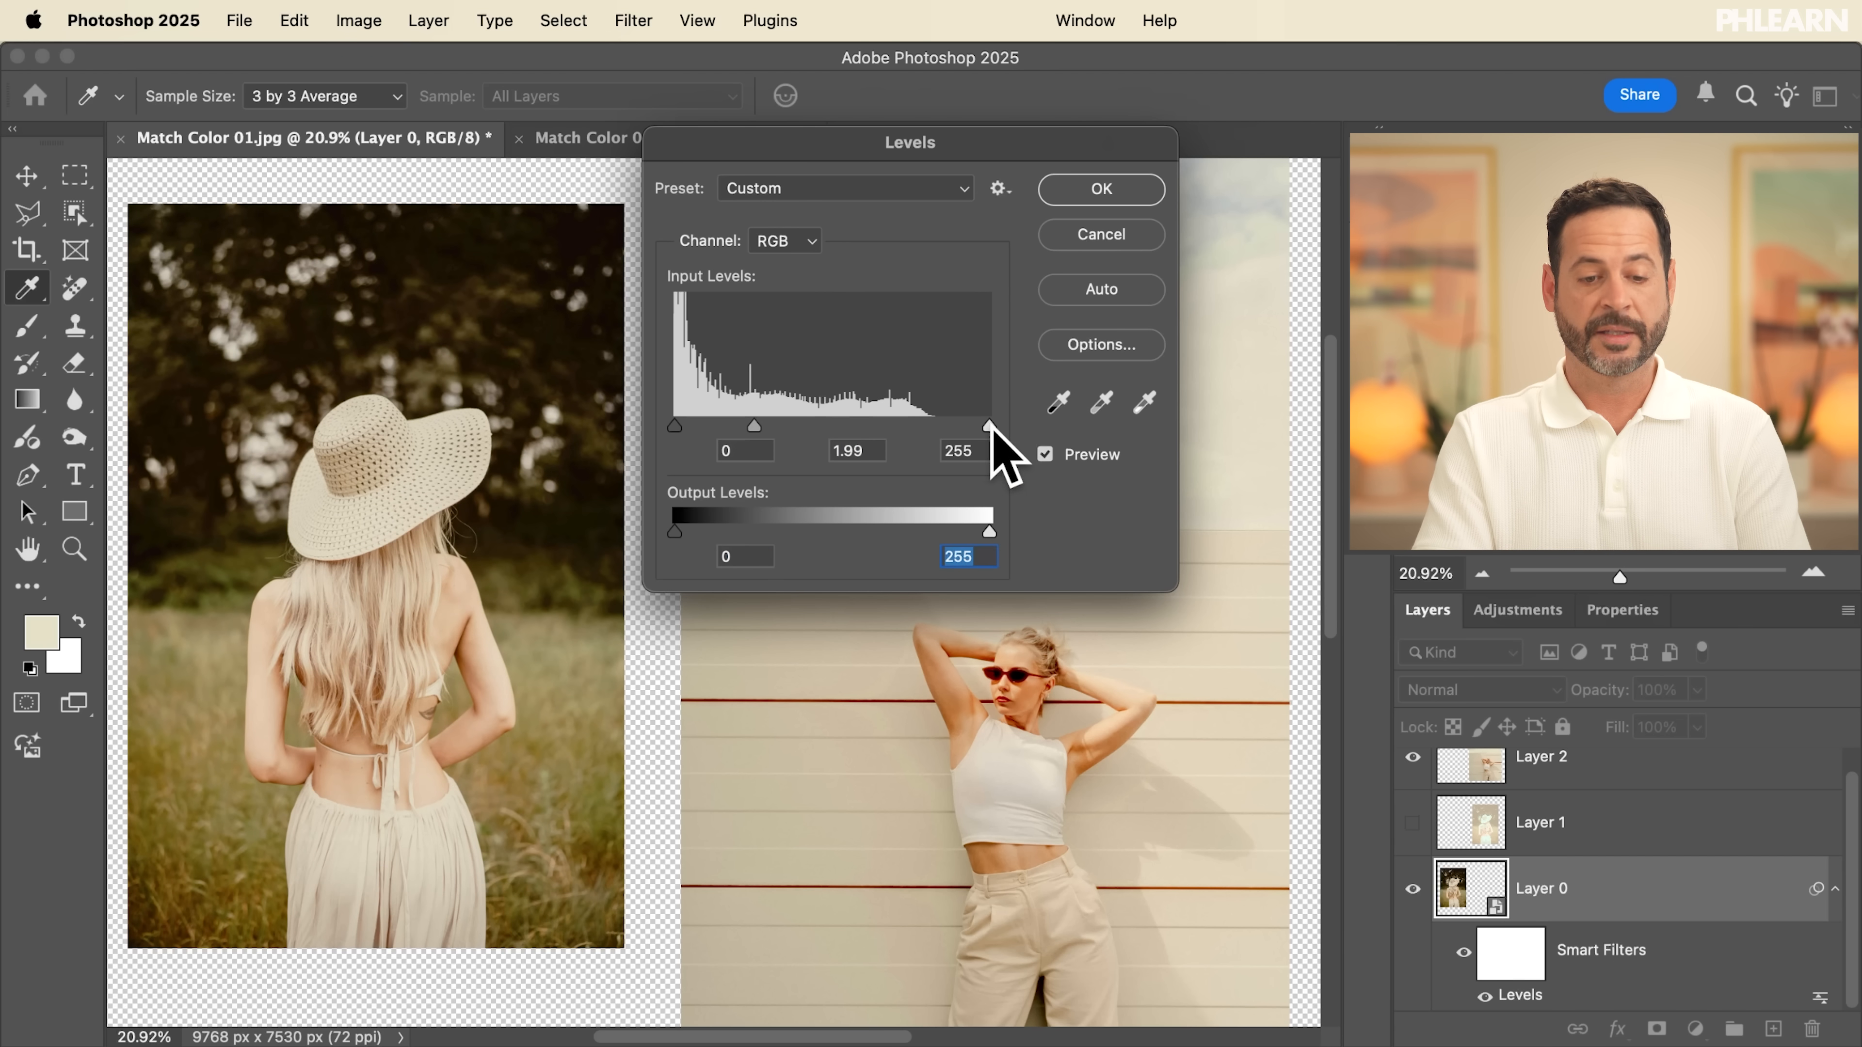
pyautogui.moveTo(985, 424); pyautogui.dragTo(953, 425)
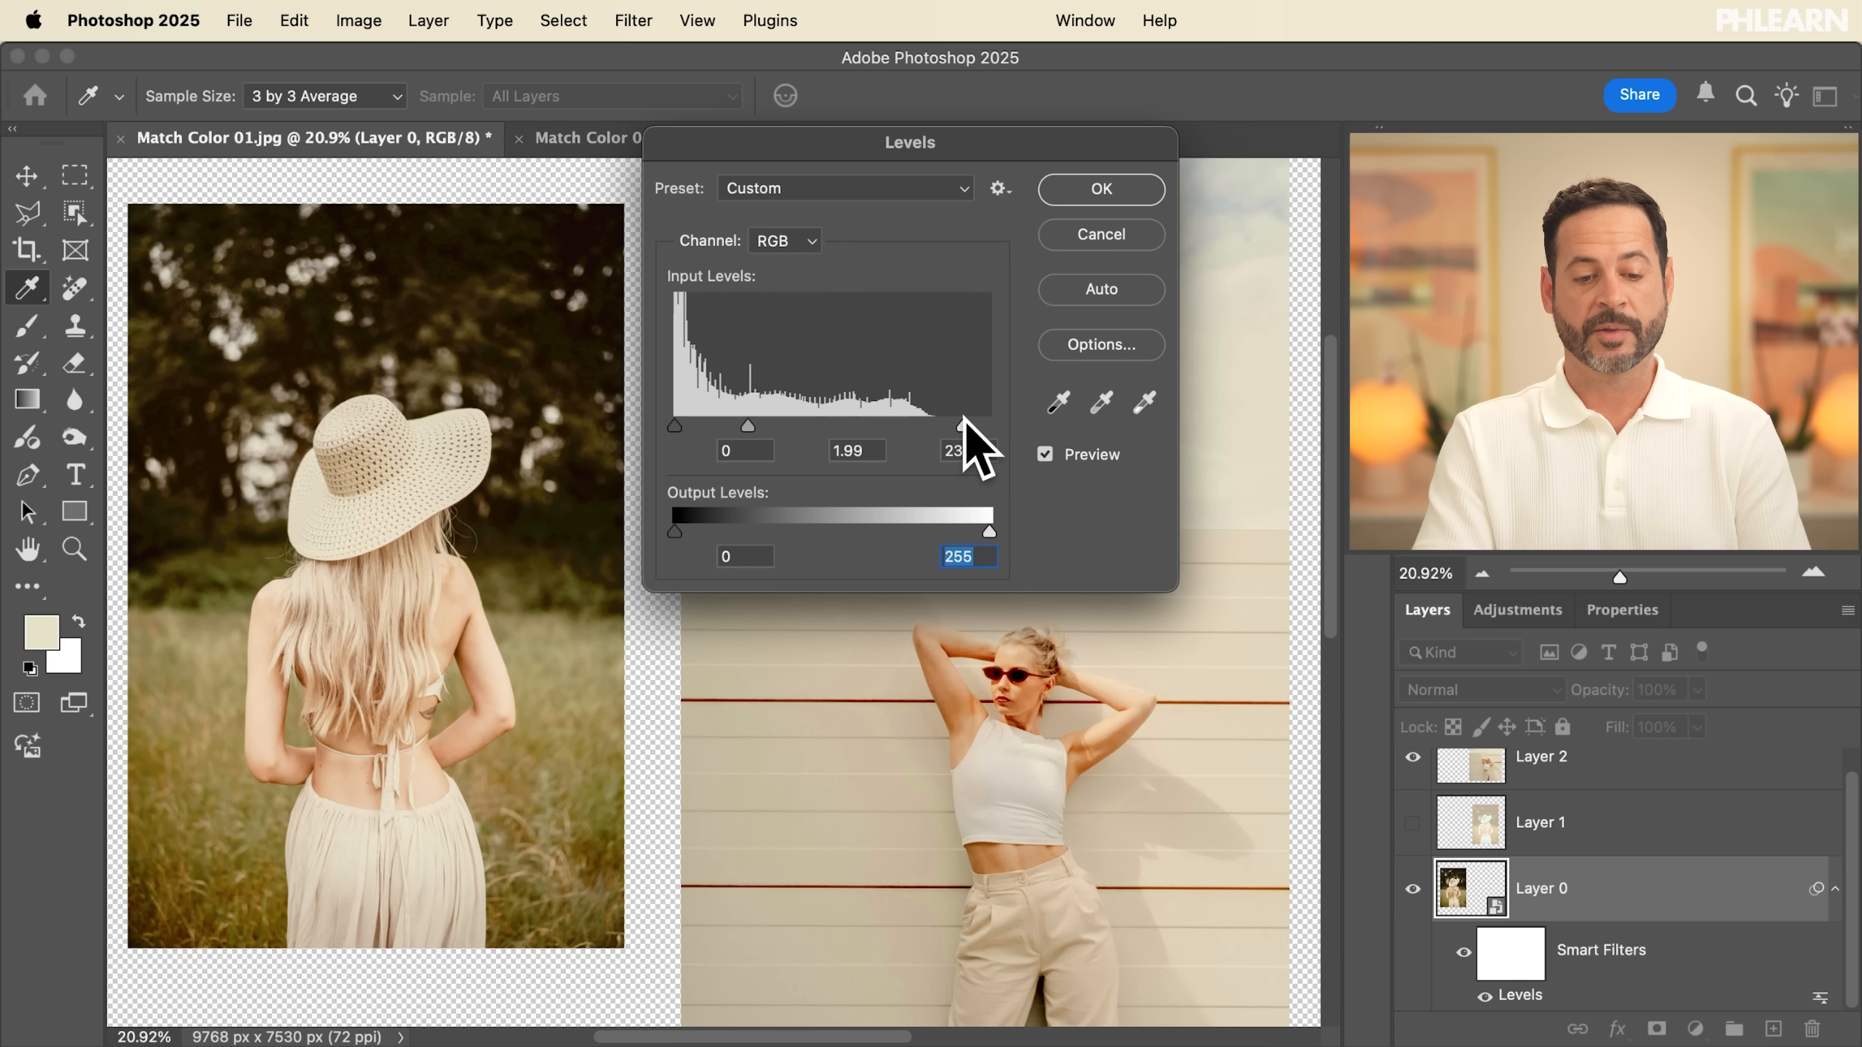
pyautogui.click(964, 424)
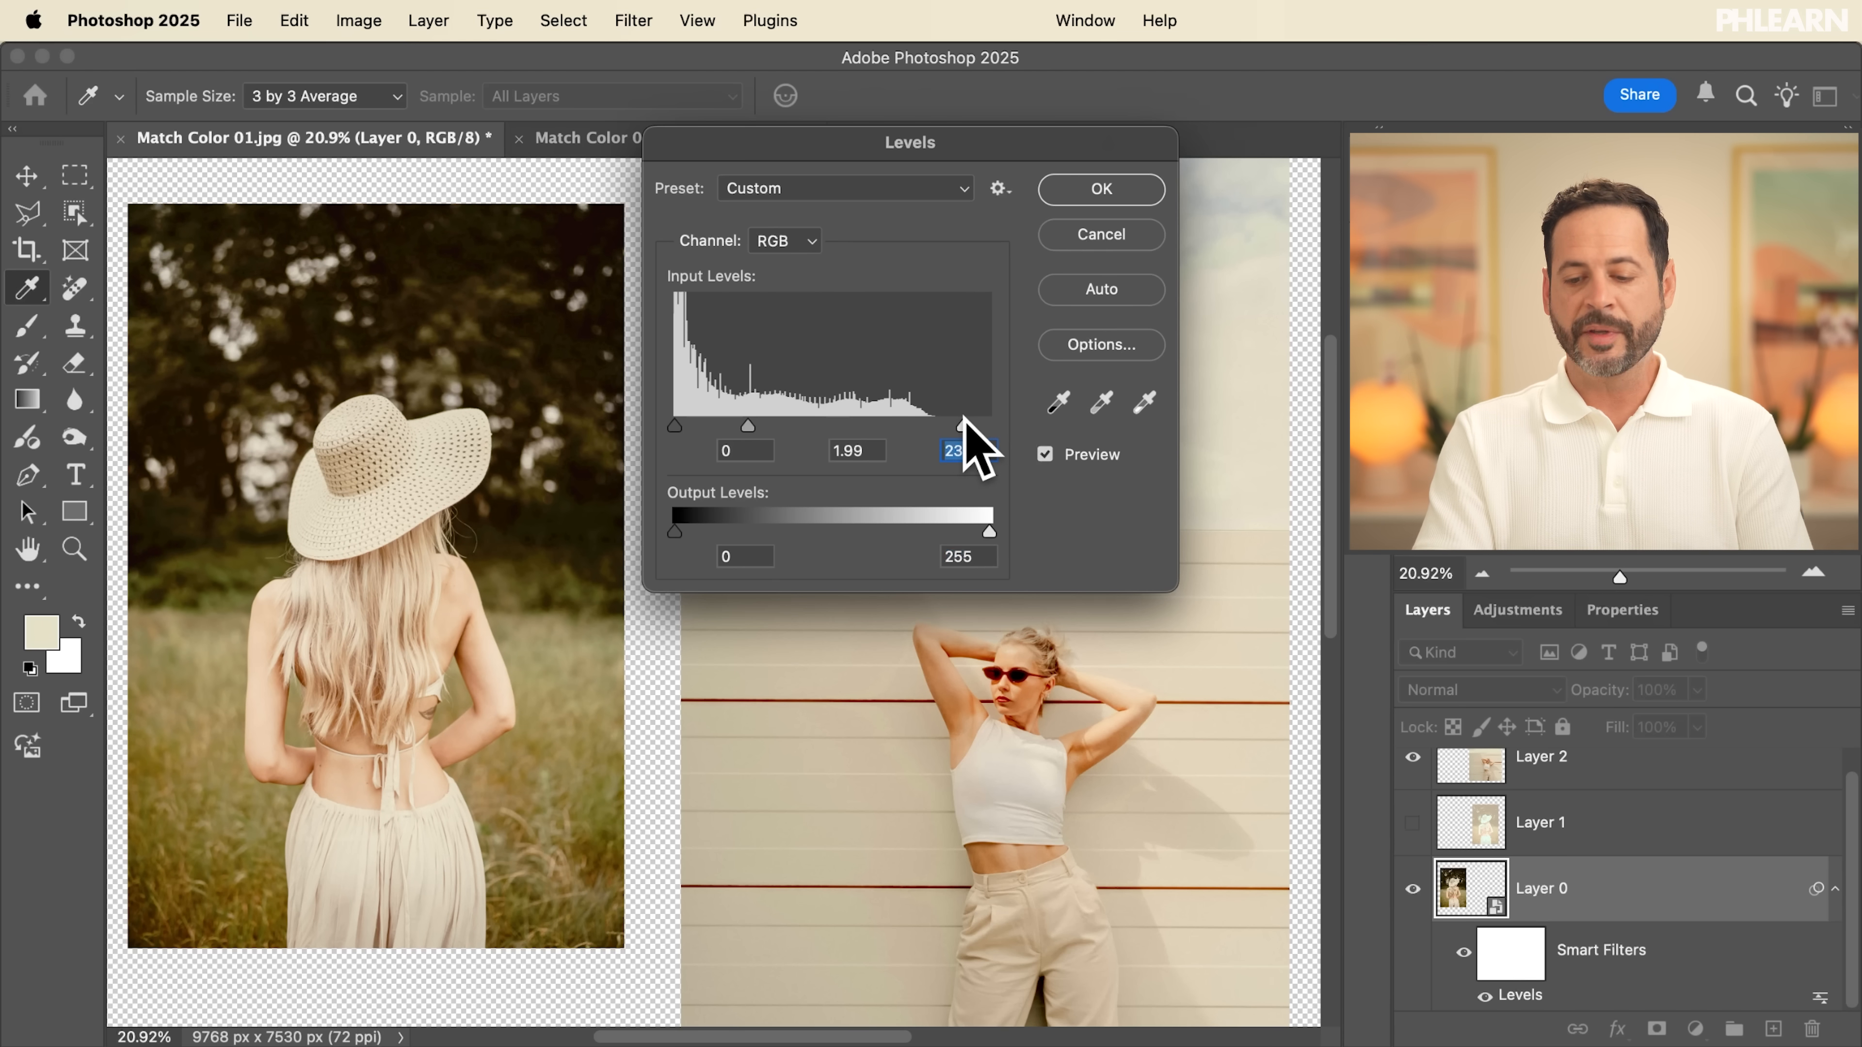
pyautogui.click(1085, 192)
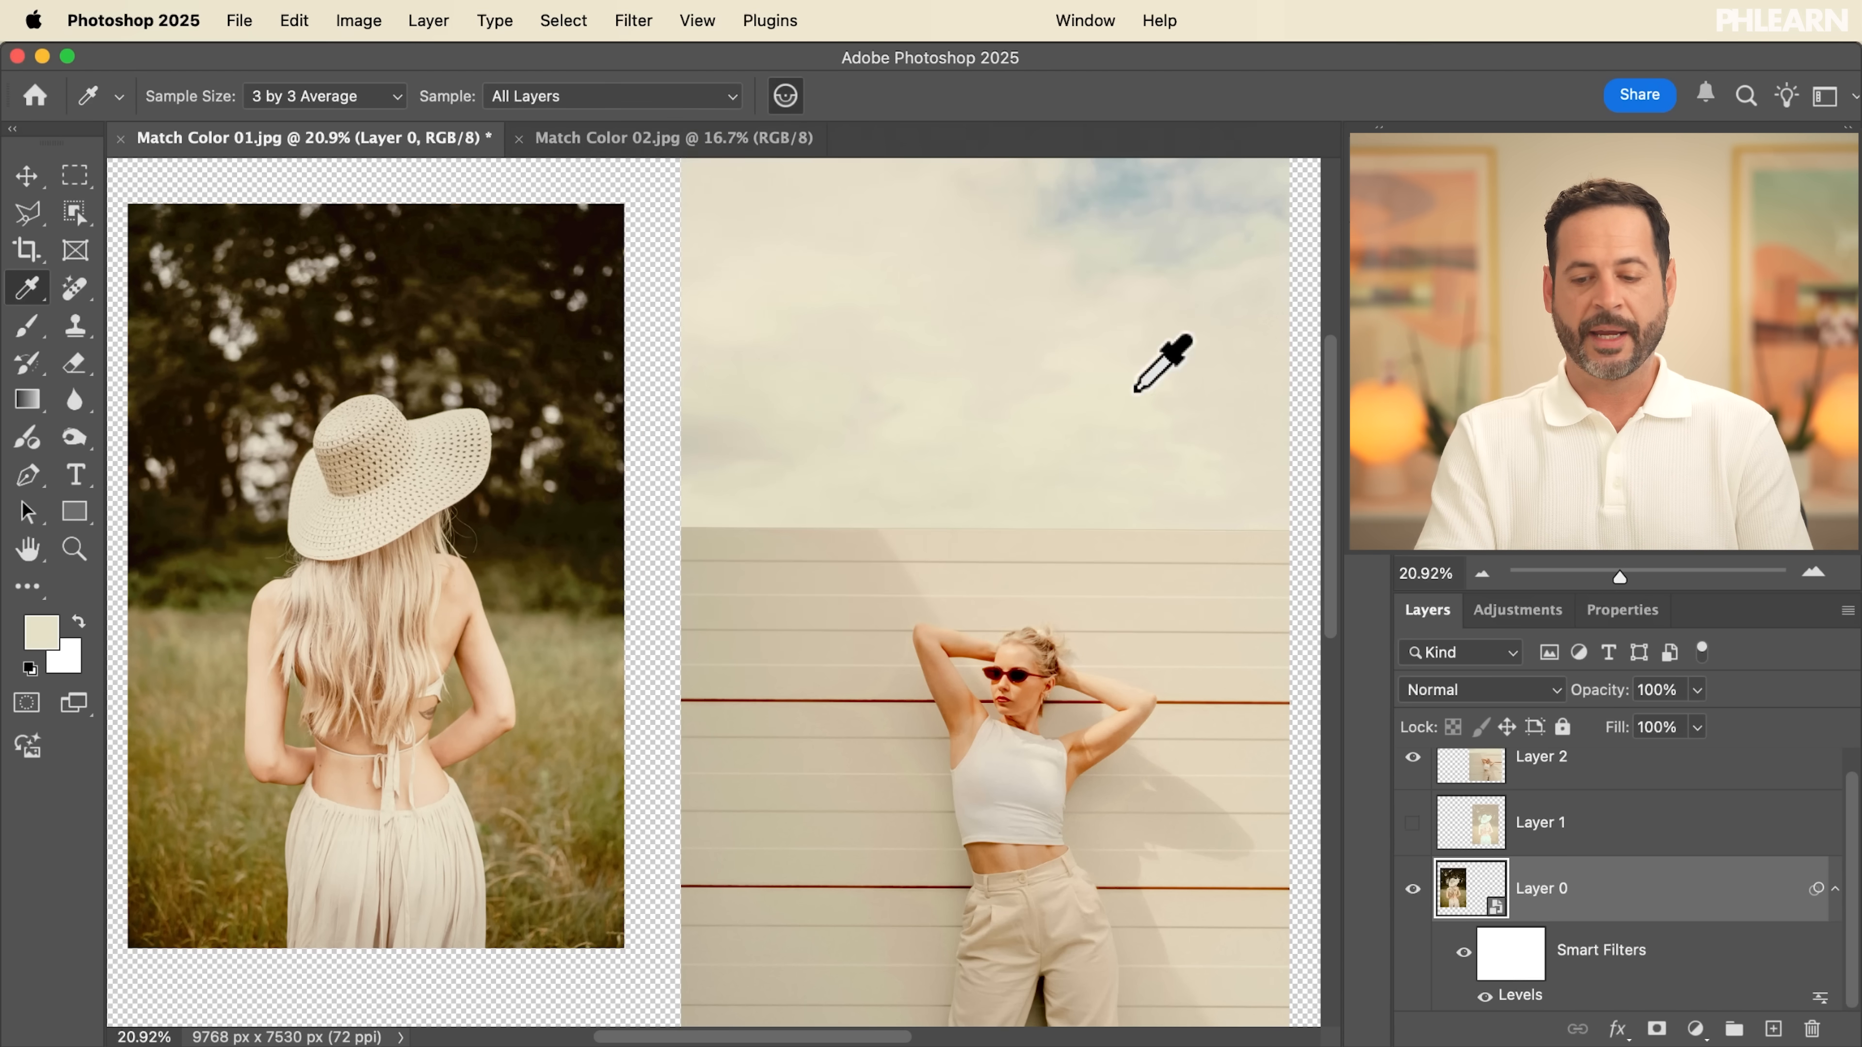
# Step: Compare the hat photo before and after by toggling the visibility of Layer 0's smart filters
pyautogui.click(1462, 957)
pyautogui.click(1463, 956)
pyautogui.click(1462, 957)
pyautogui.click(1463, 957)
pyautogui.click(1462, 956)
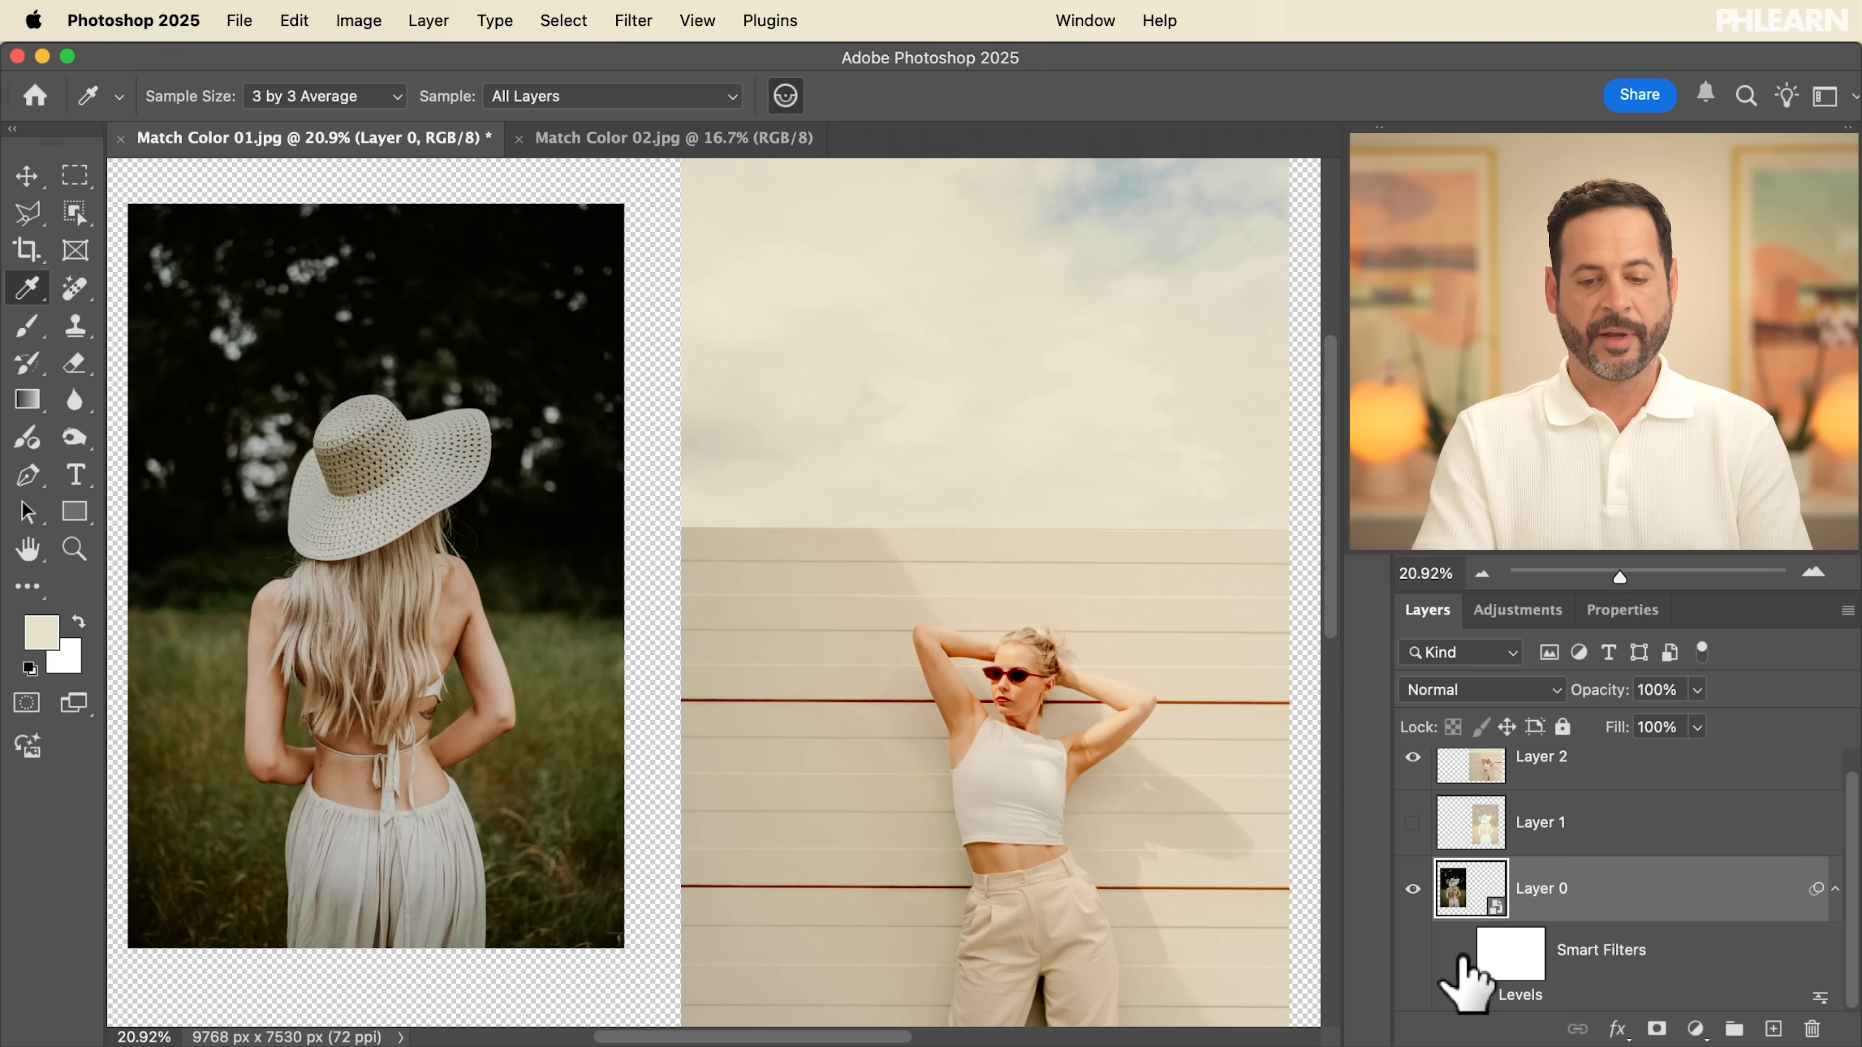
pyautogui.click(1462, 957)
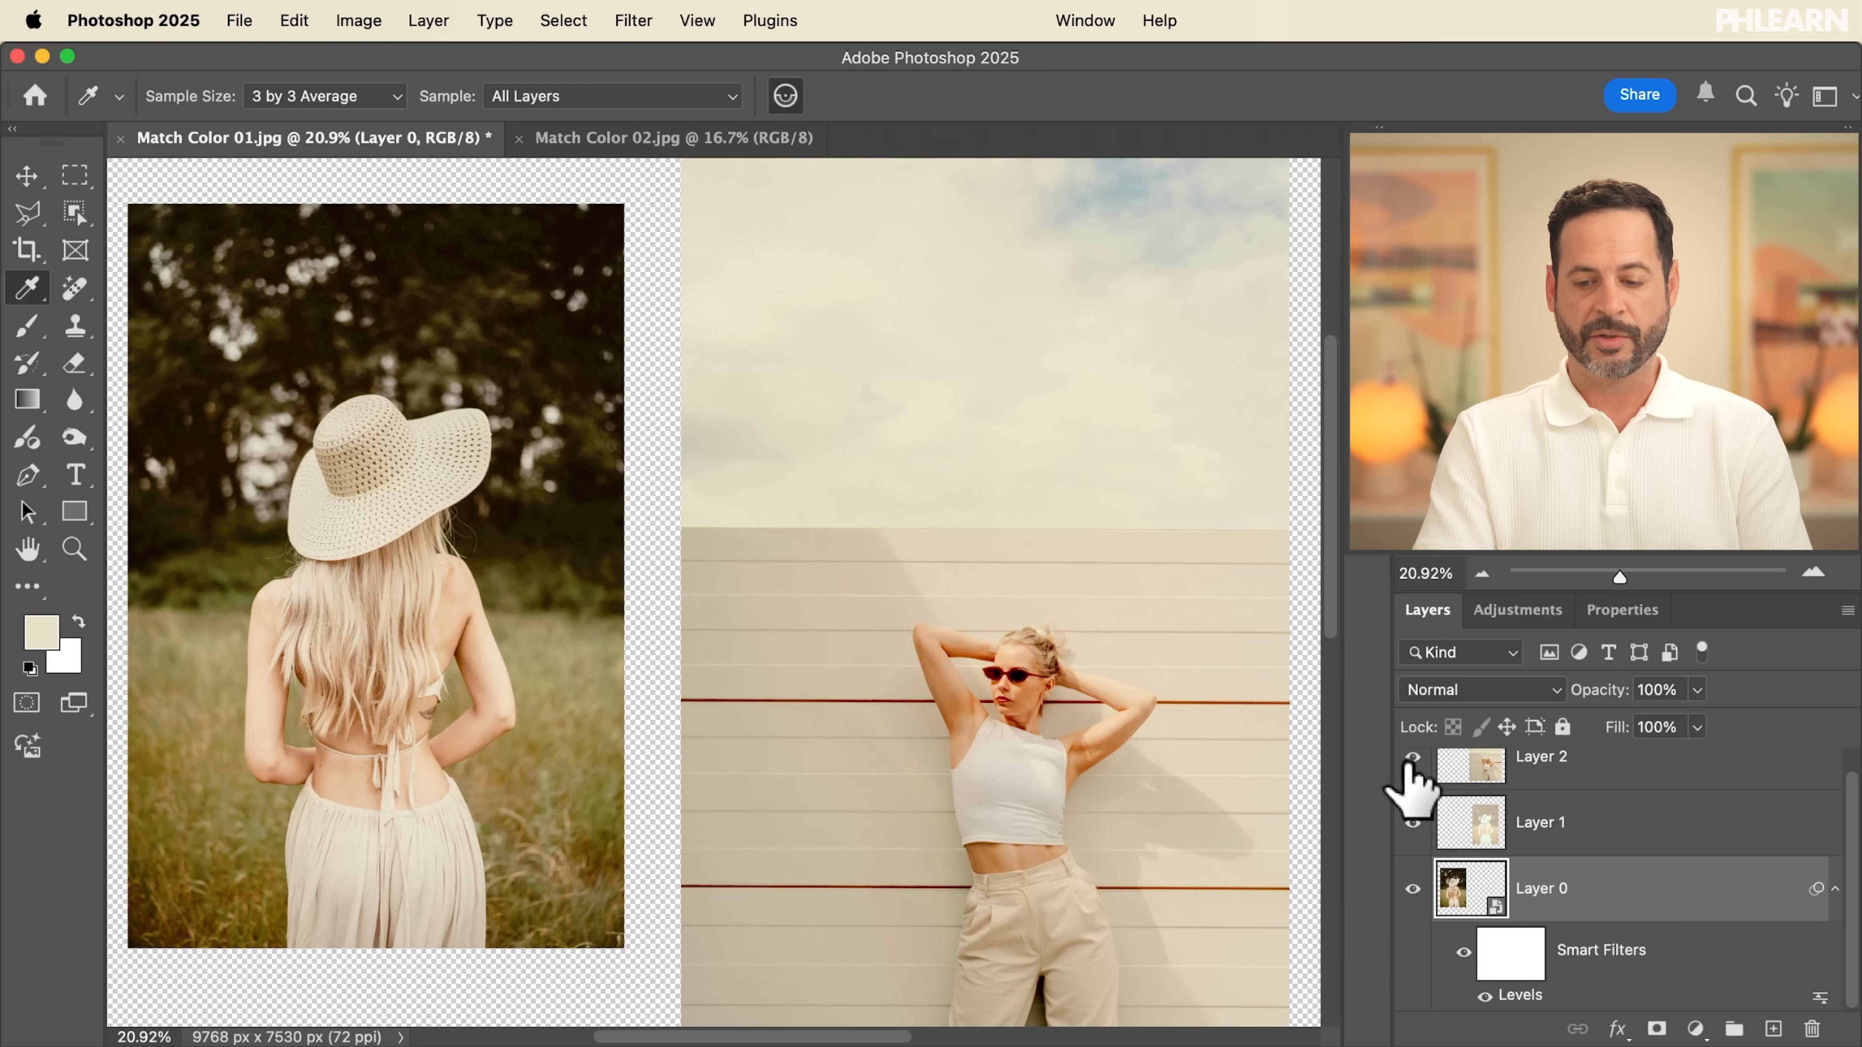
# Step: Move Layer 1's earlier color-matched copy over the hat photo for comparison and hide that layer
pyautogui.click(1547, 854)
pyautogui.press('v')
pyautogui.moveTo(1067, 822); pyautogui.dragTo(411, 760)
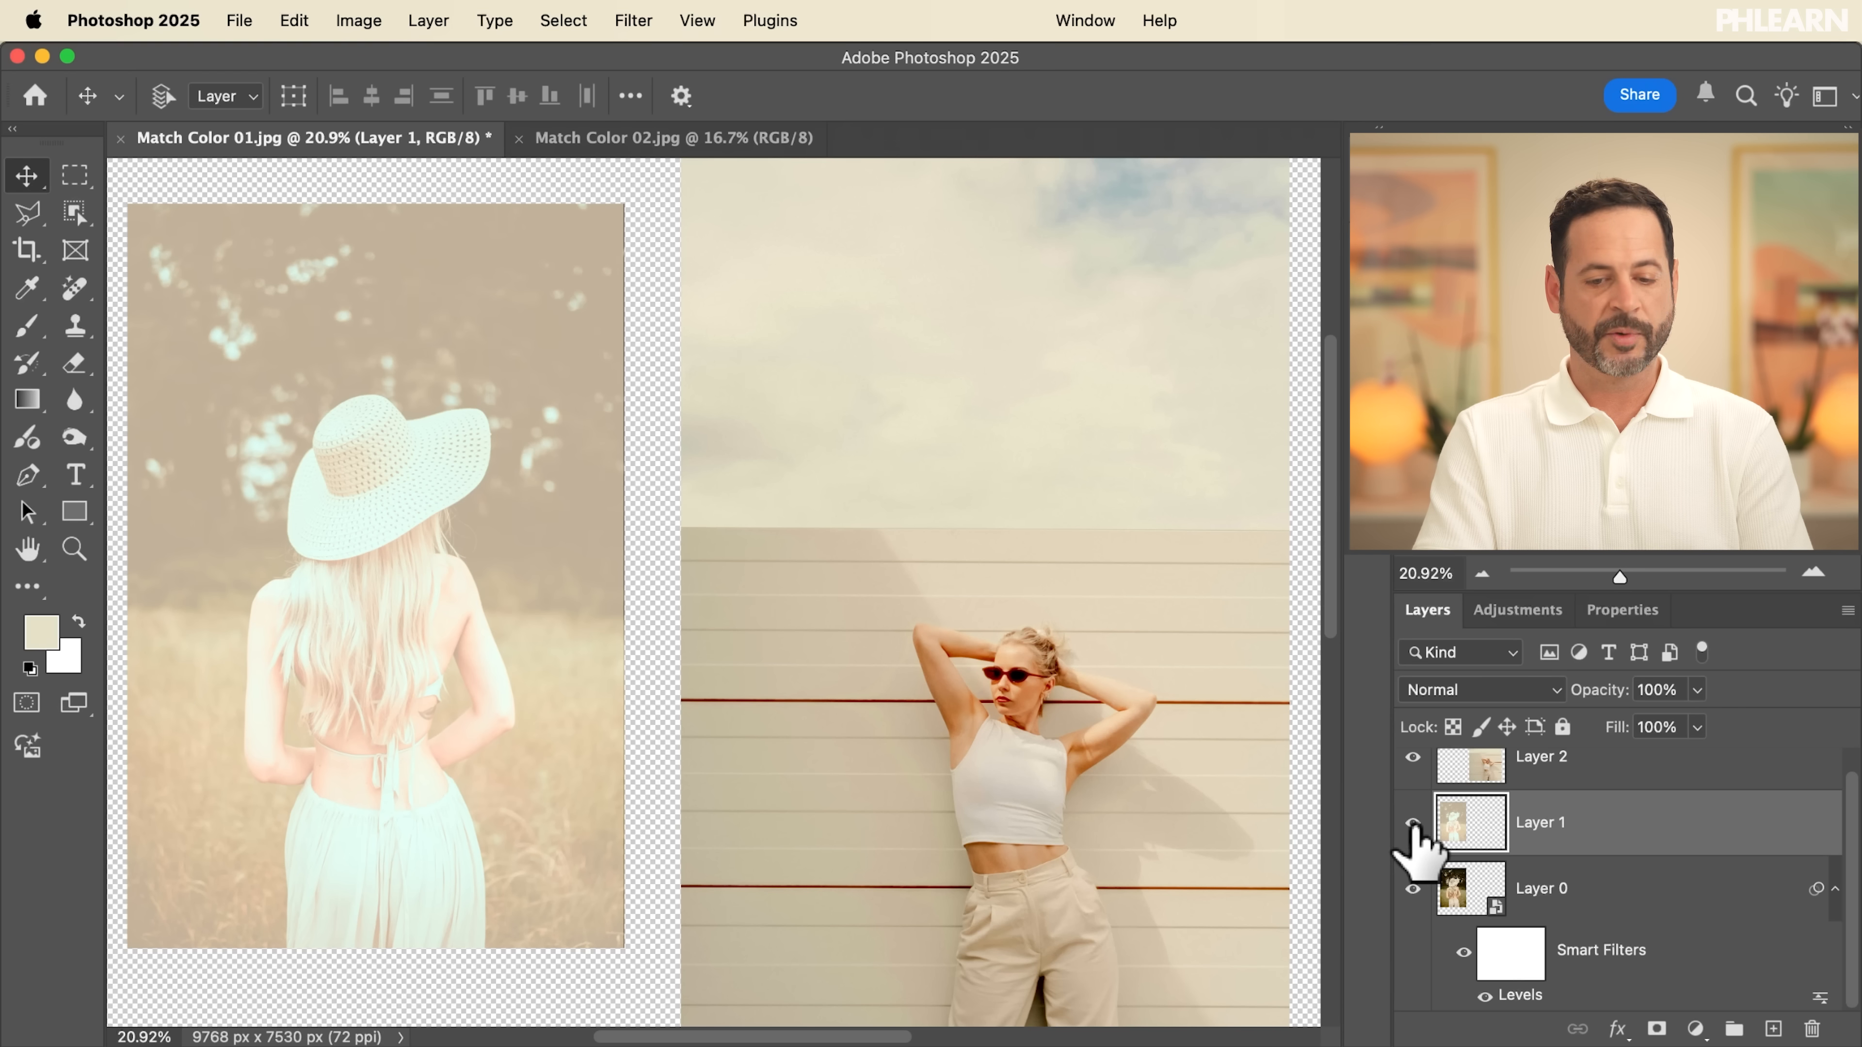
pyautogui.click(1412, 823)
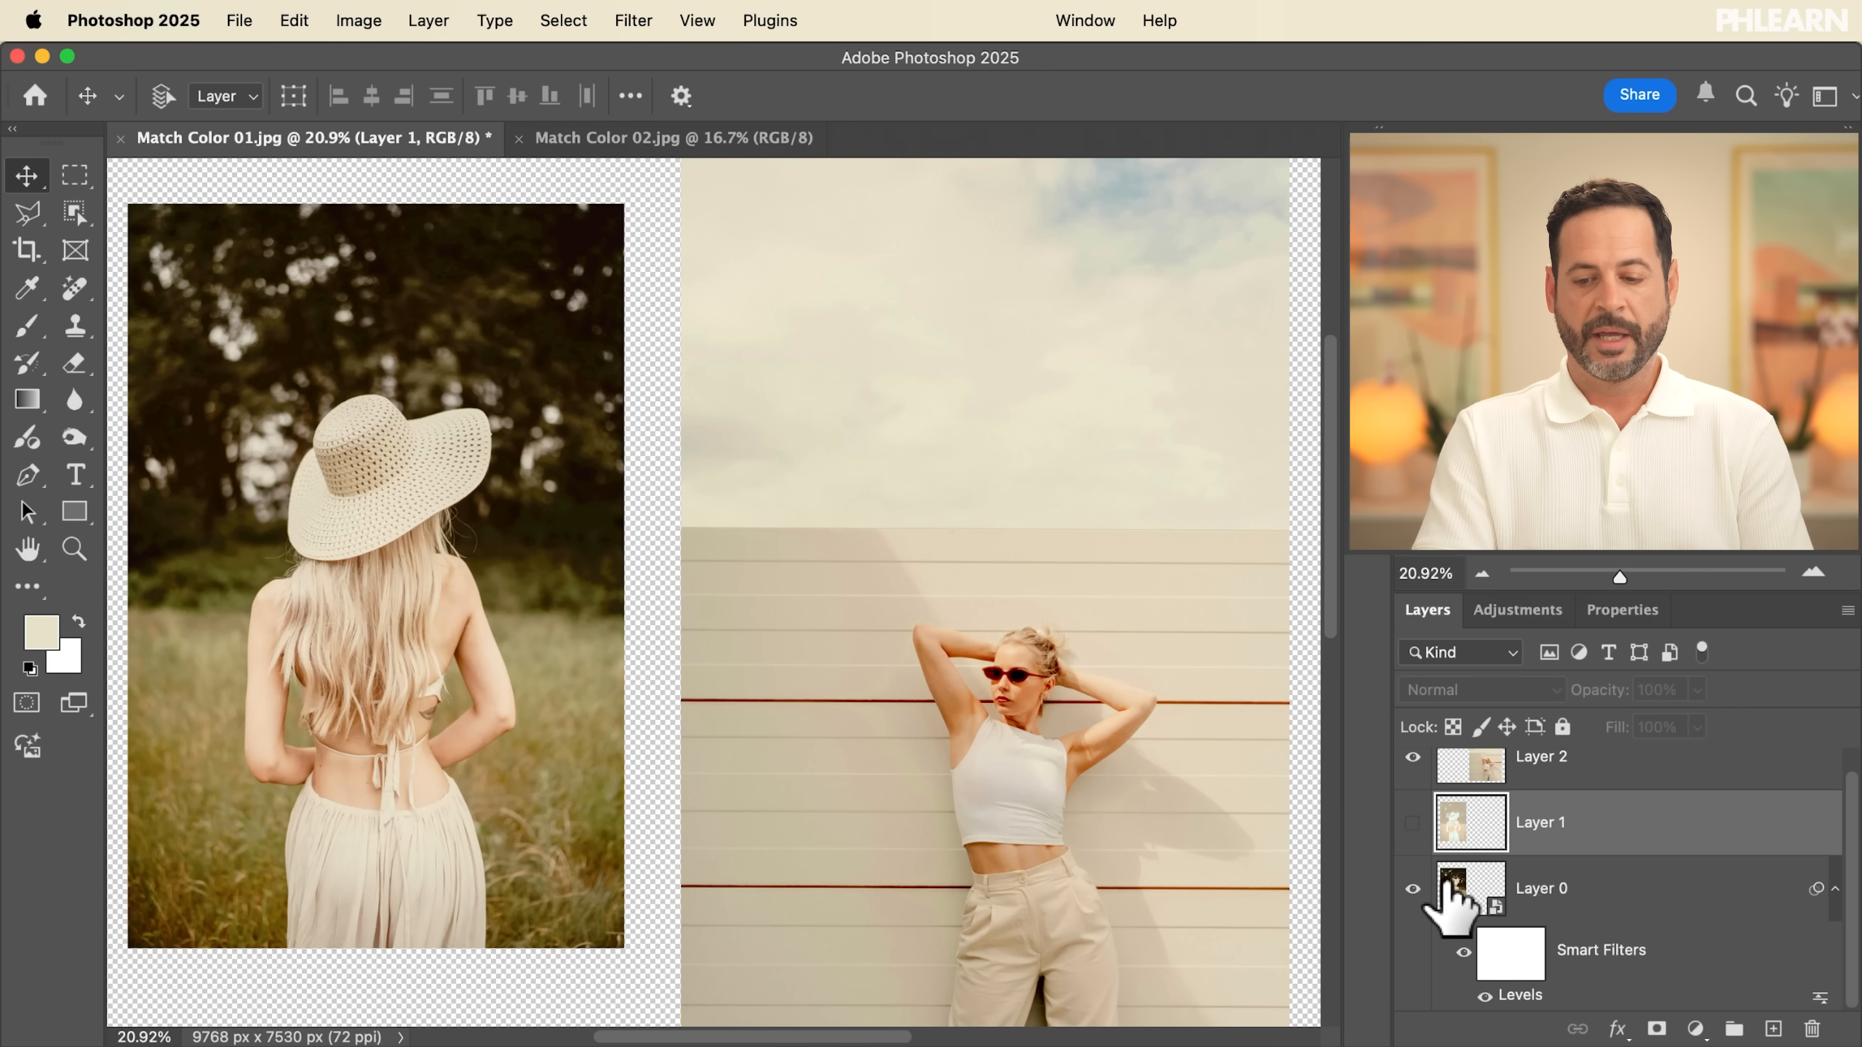
# Step: Compare the hat photo with its smart filters off and on, and review the settings of its Levels filter
pyautogui.click(1465, 952)
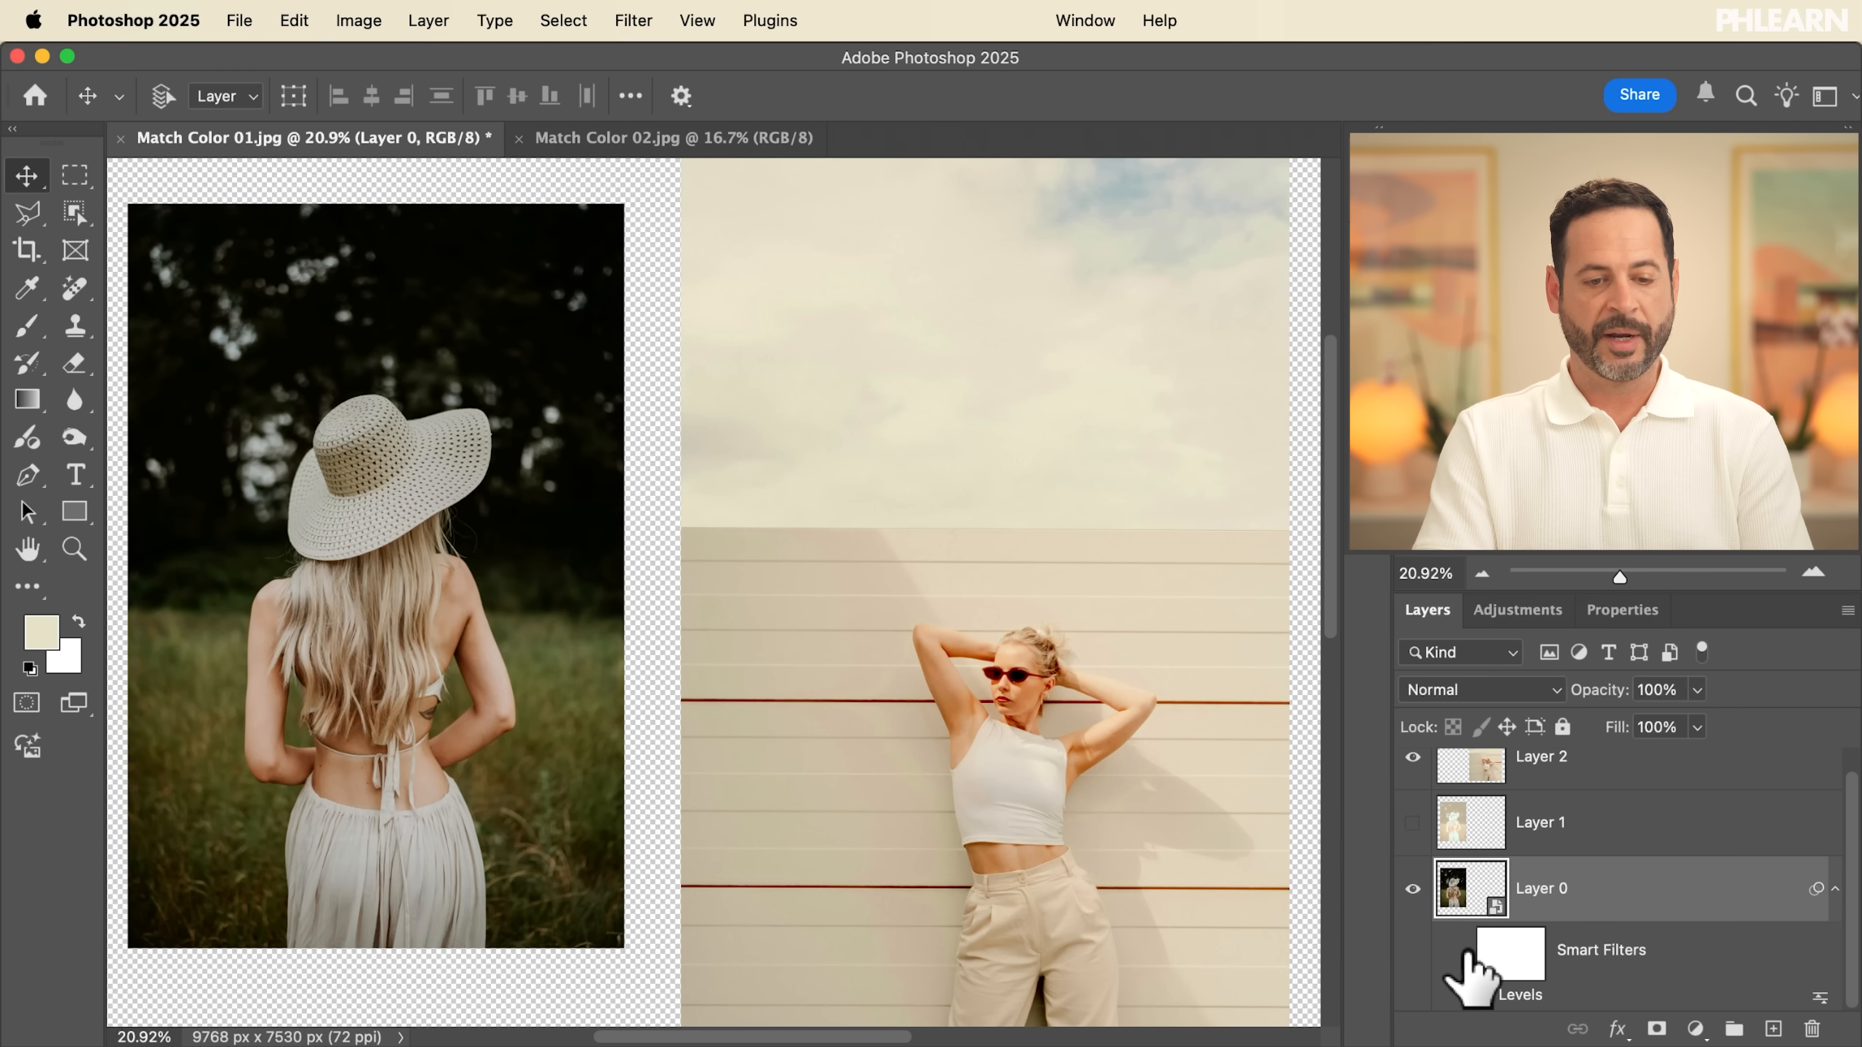
pyautogui.click(1464, 952)
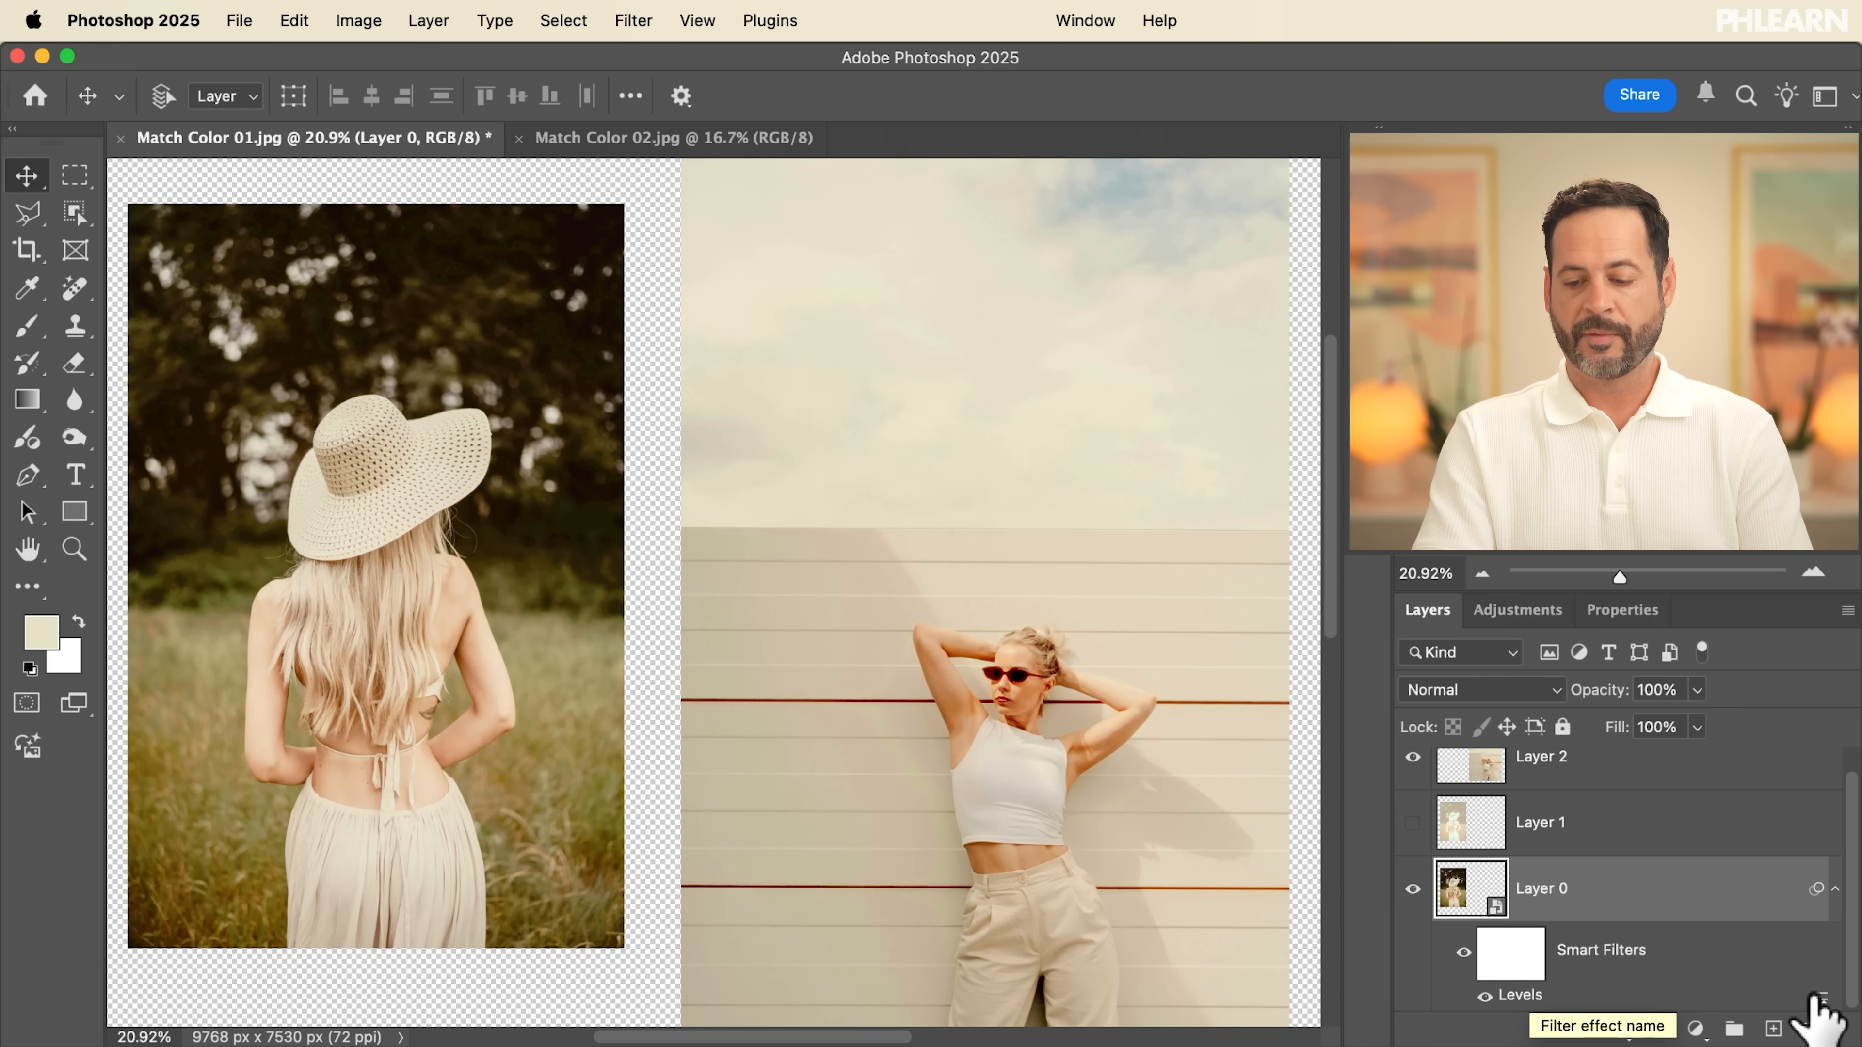
pyautogui.doubleClick(1521, 999)
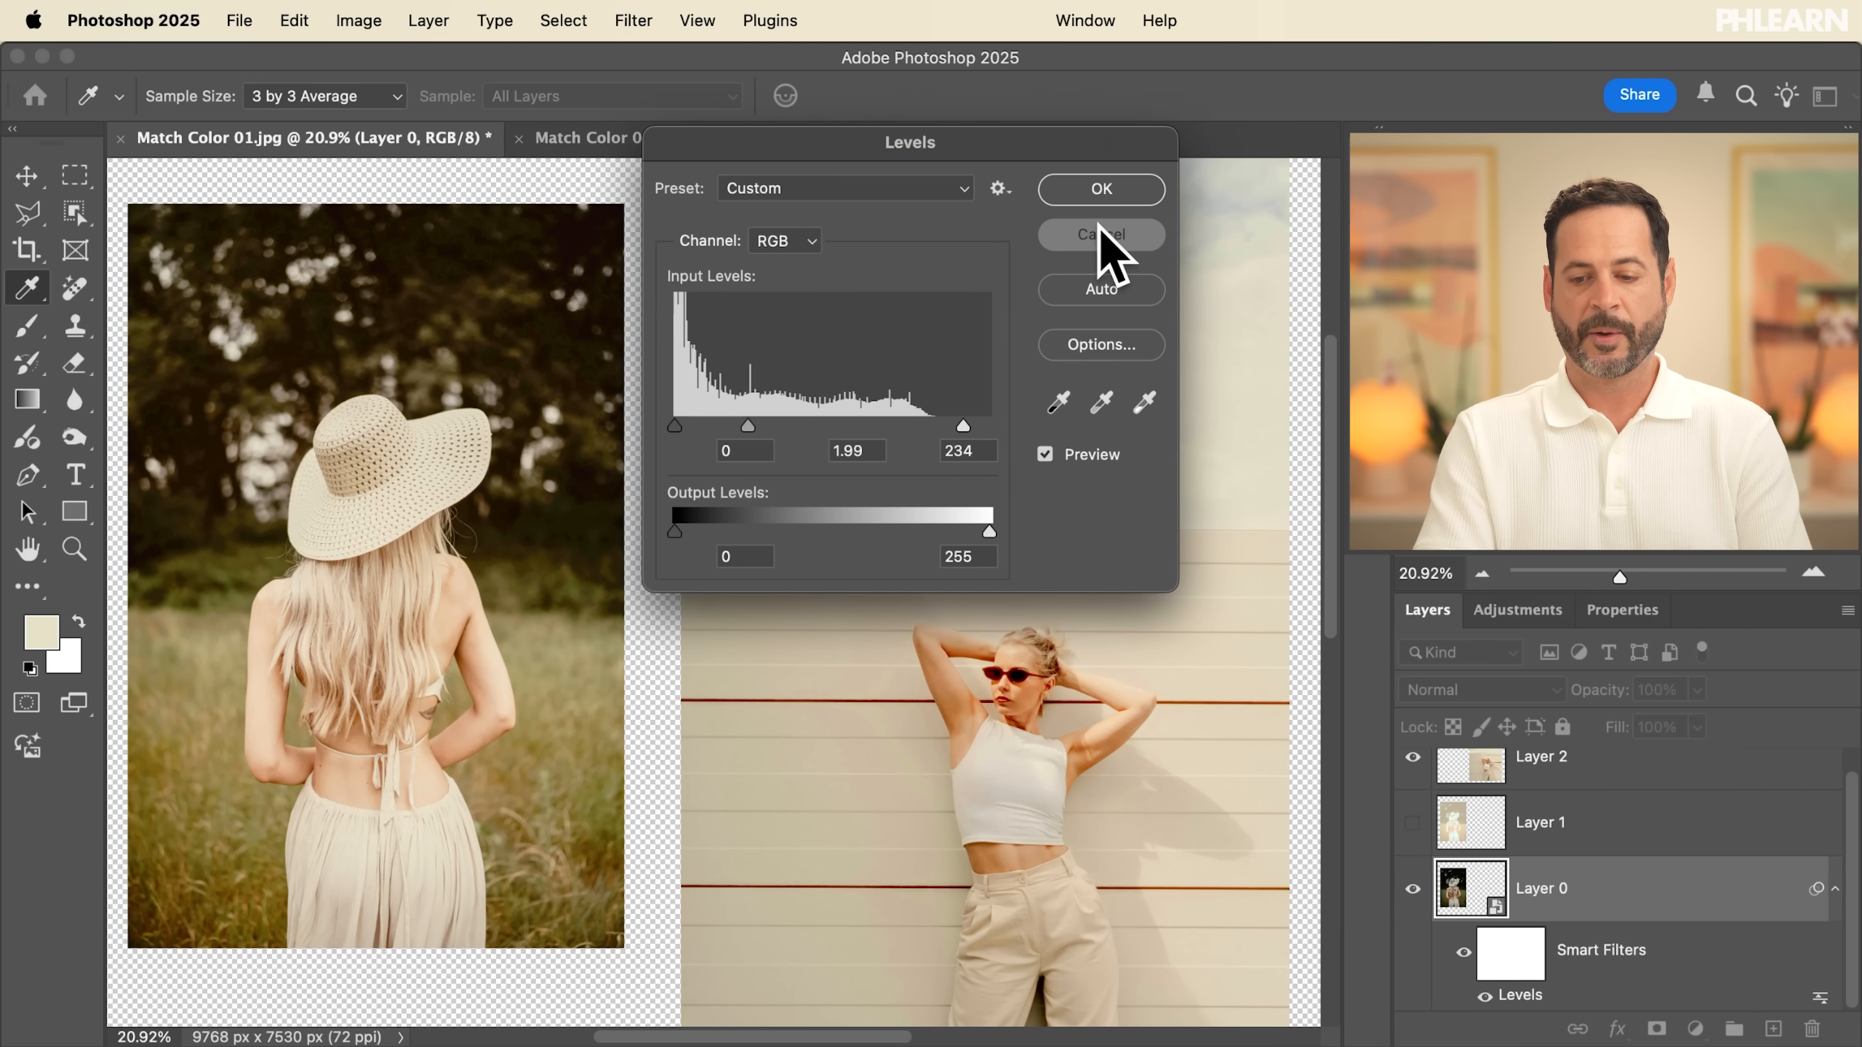
pyautogui.click(1100, 192)
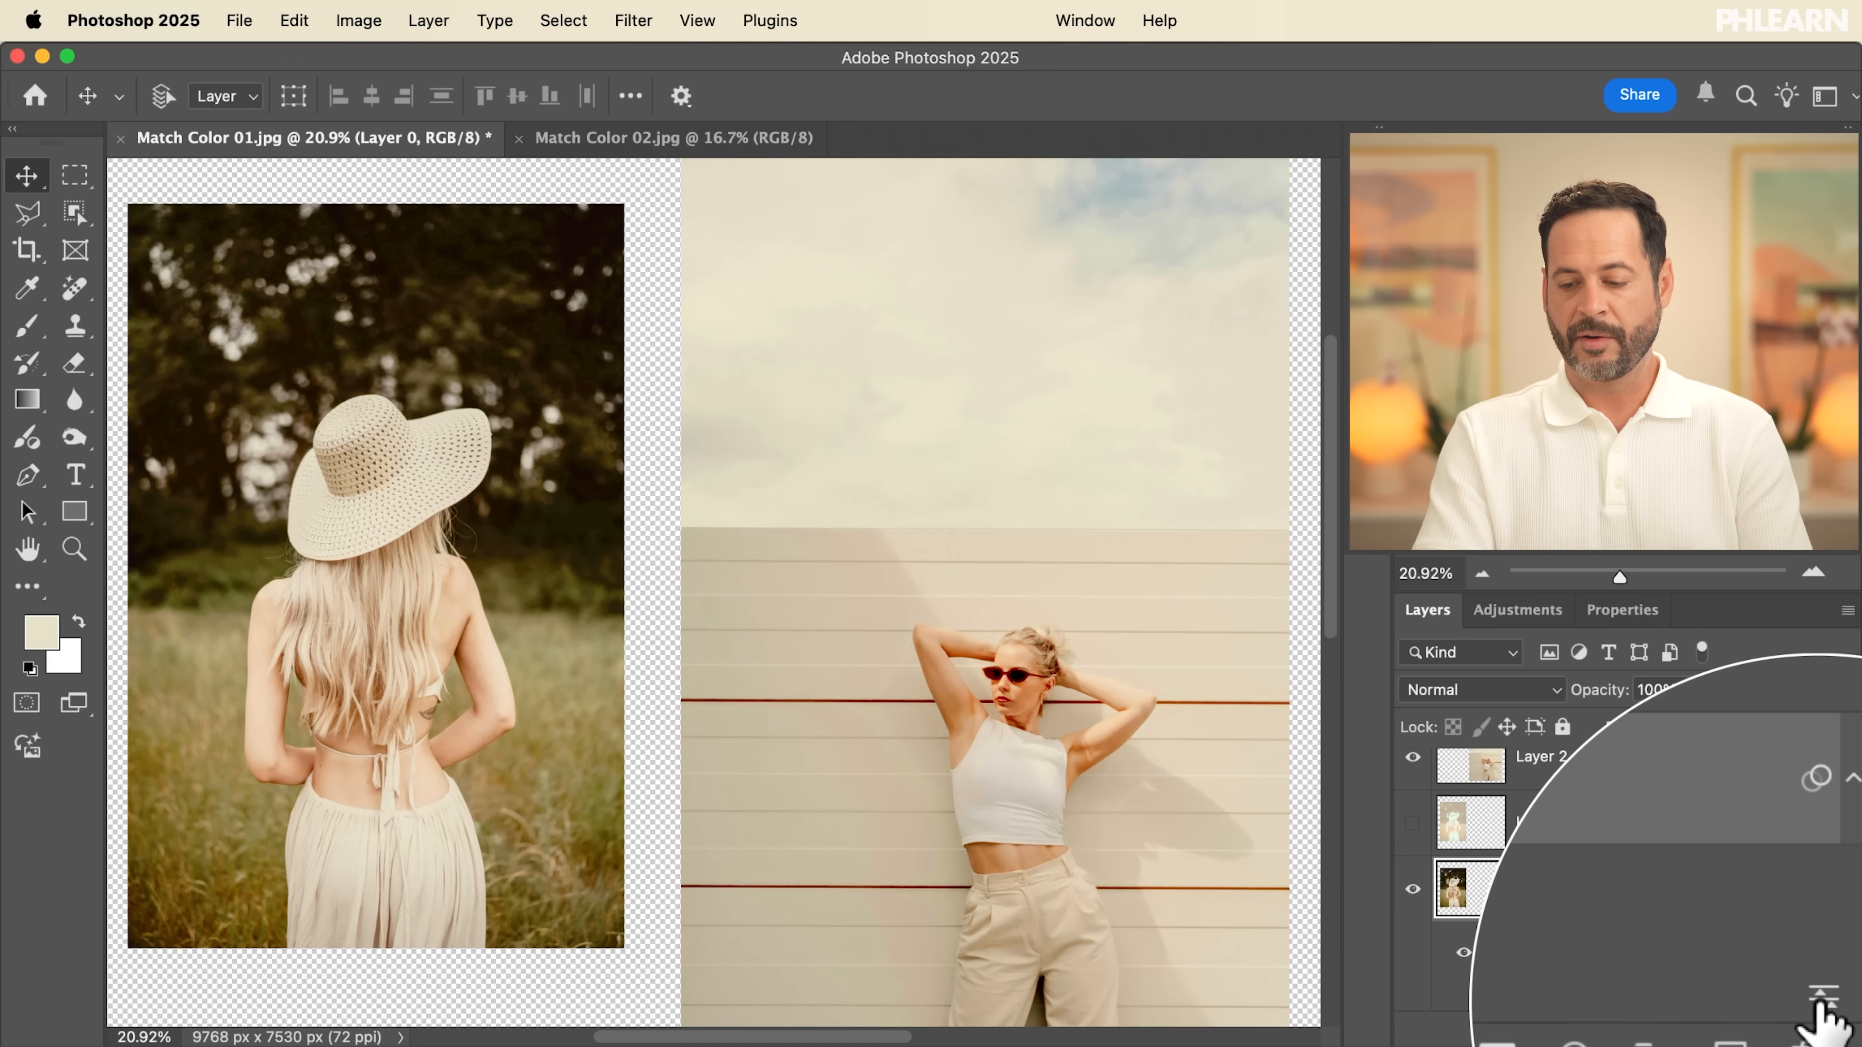
# Step: Soften the Levels smart filter on Layer 0 by setting its blending opacity to 91%
pyautogui.doubleClick(1820, 998)
pyautogui.click(1168, 520)
pyautogui.moveTo(1177, 548); pyautogui.dragTo(1133, 555)
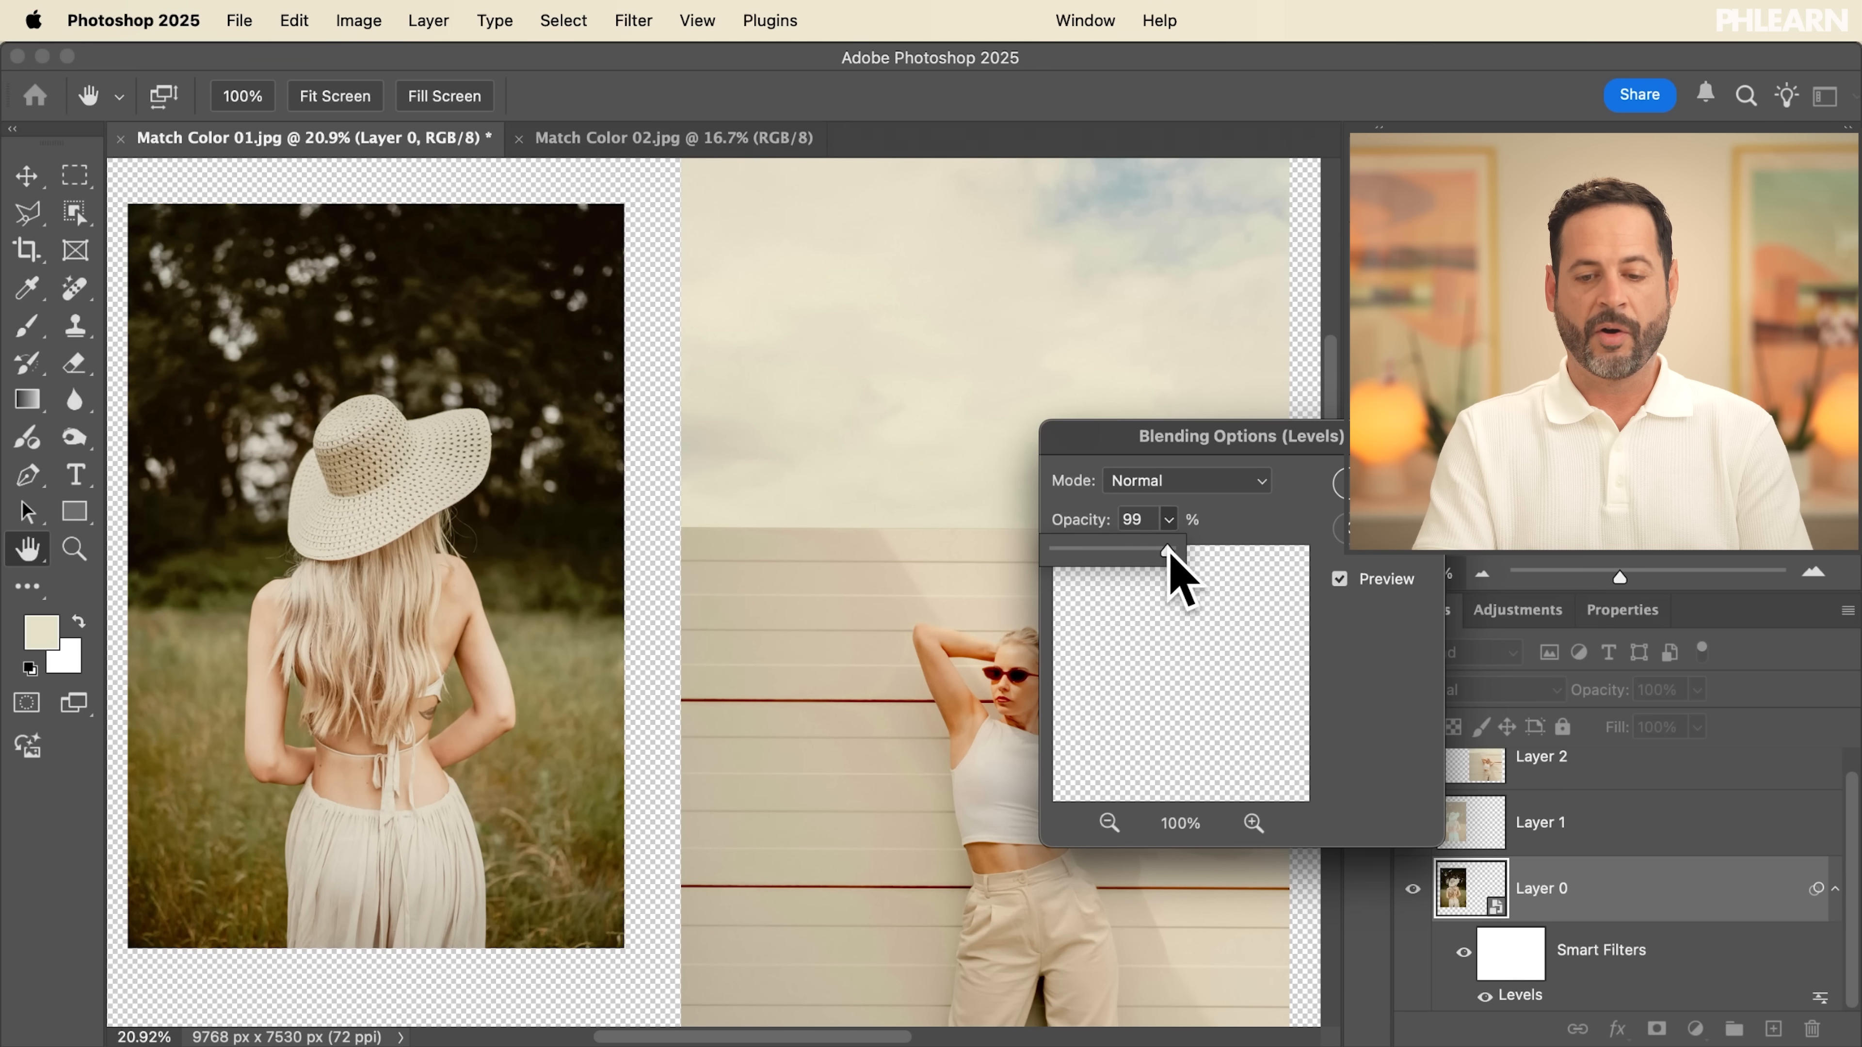
pyautogui.moveTo(1178, 580); pyautogui.dragTo(1189, 579)
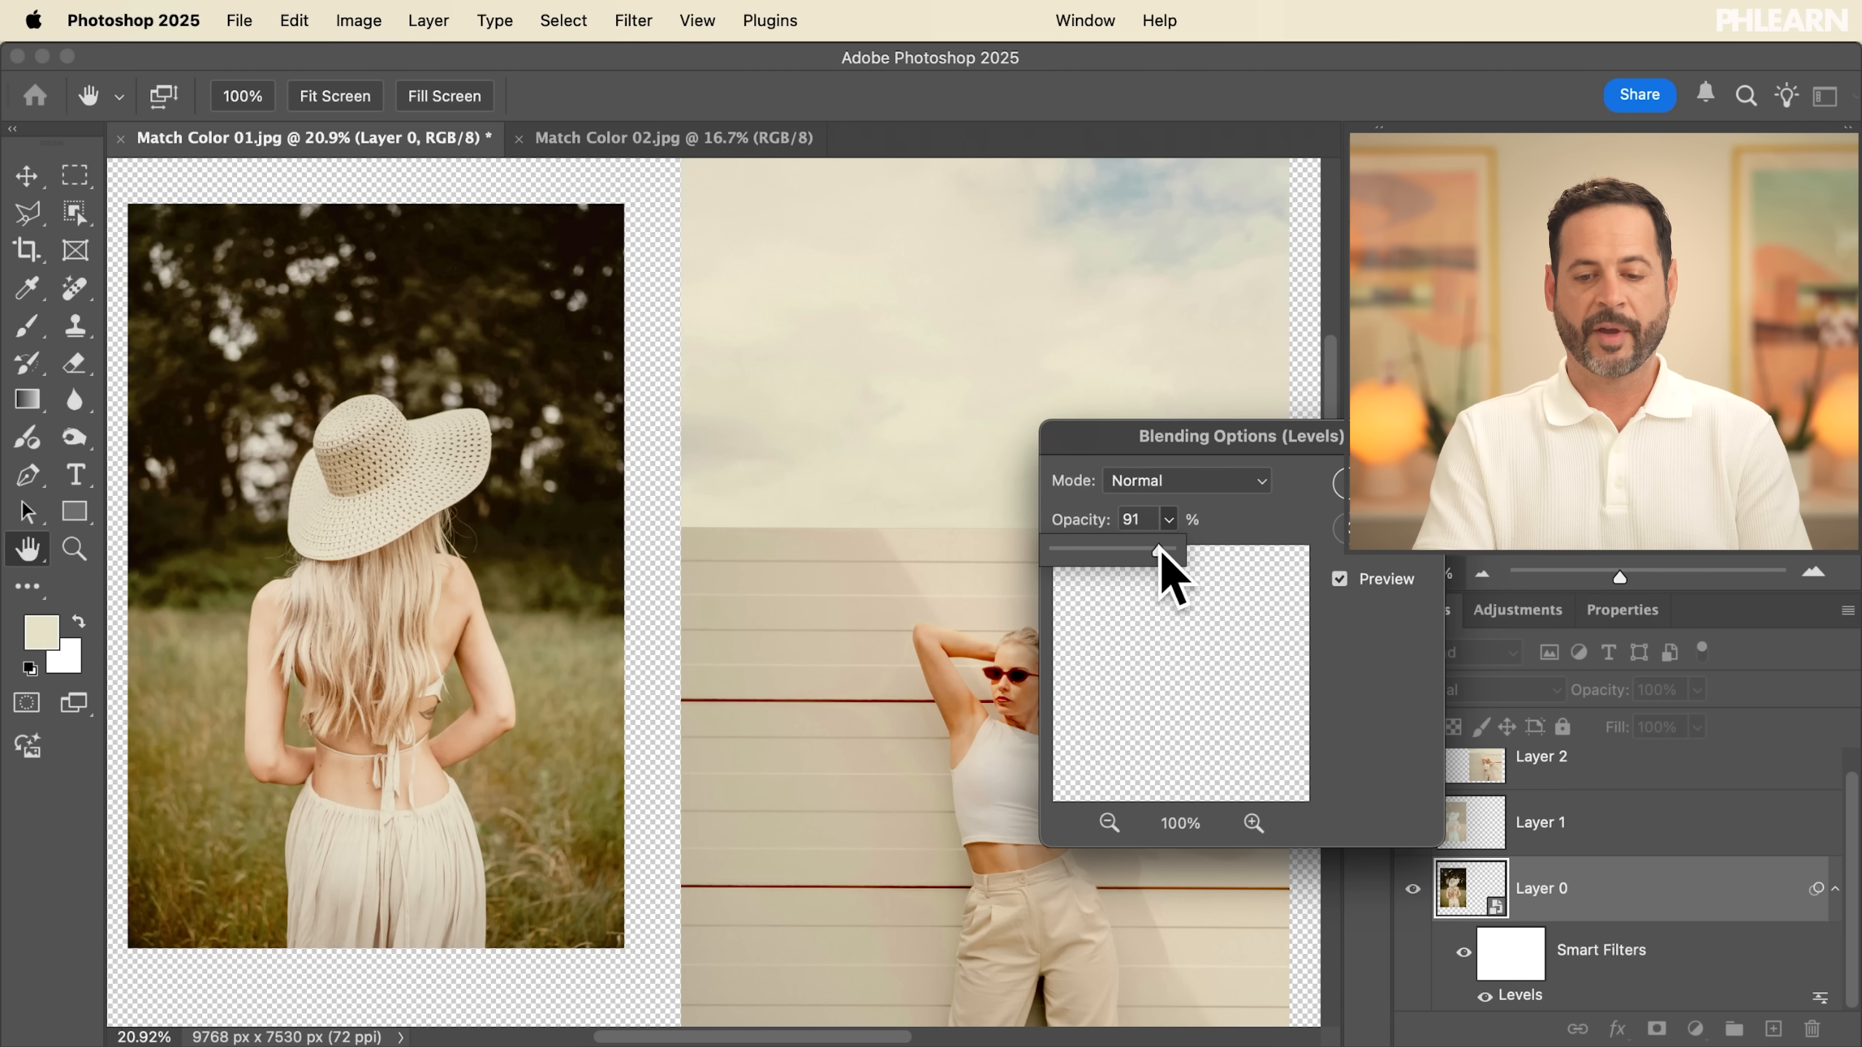
pyautogui.press('Return')
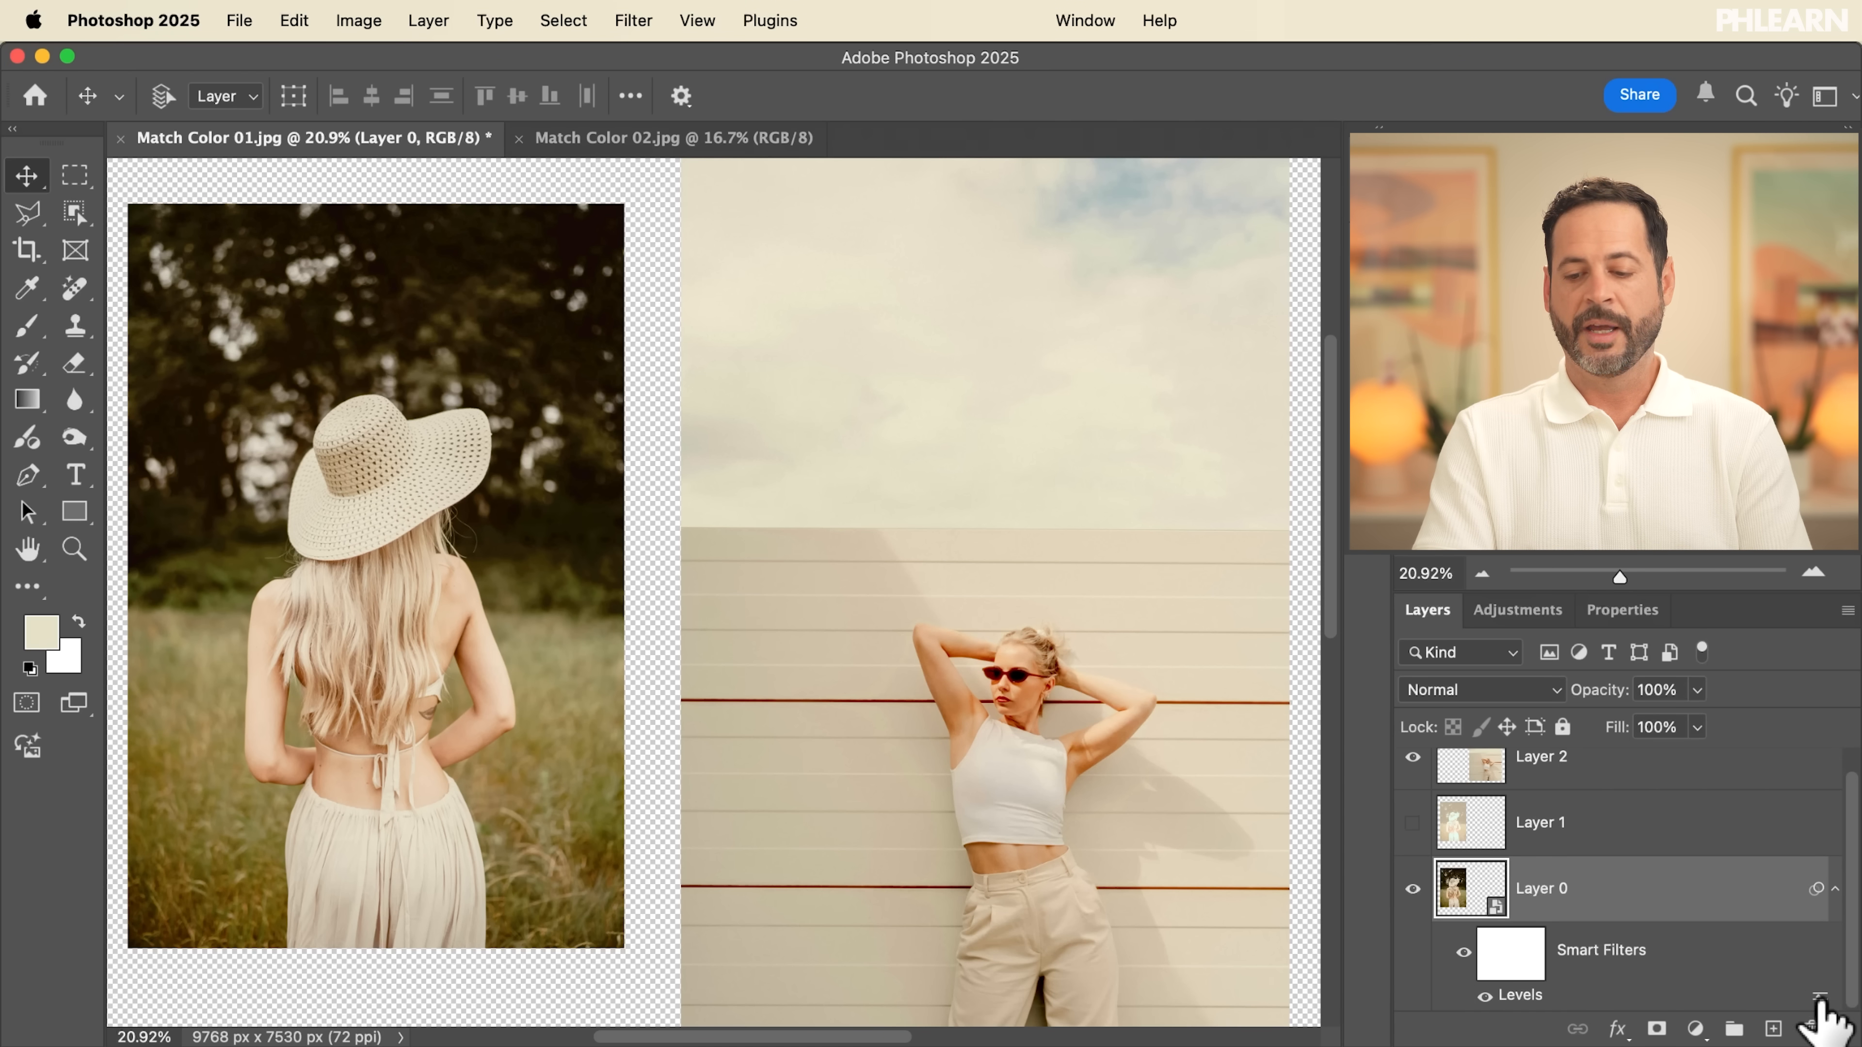
pyautogui.doubleClick(1820, 996)
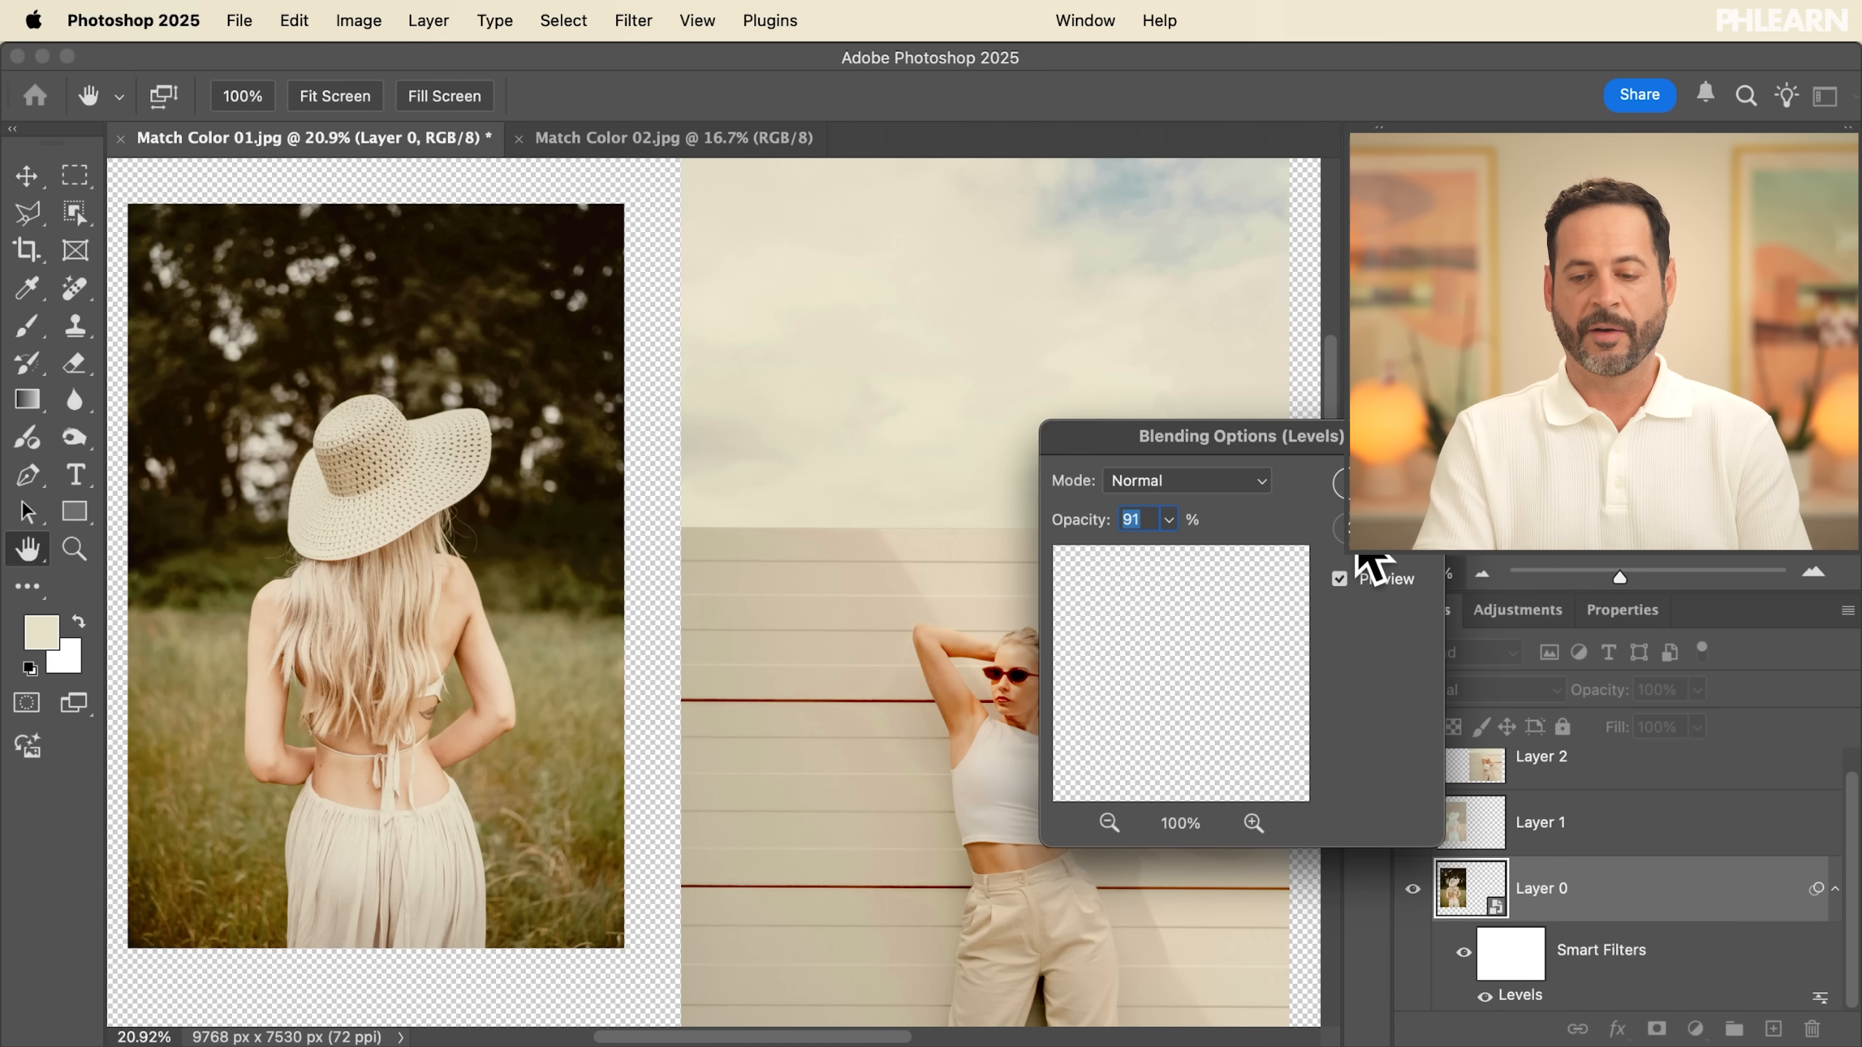
pyautogui.press('Return')
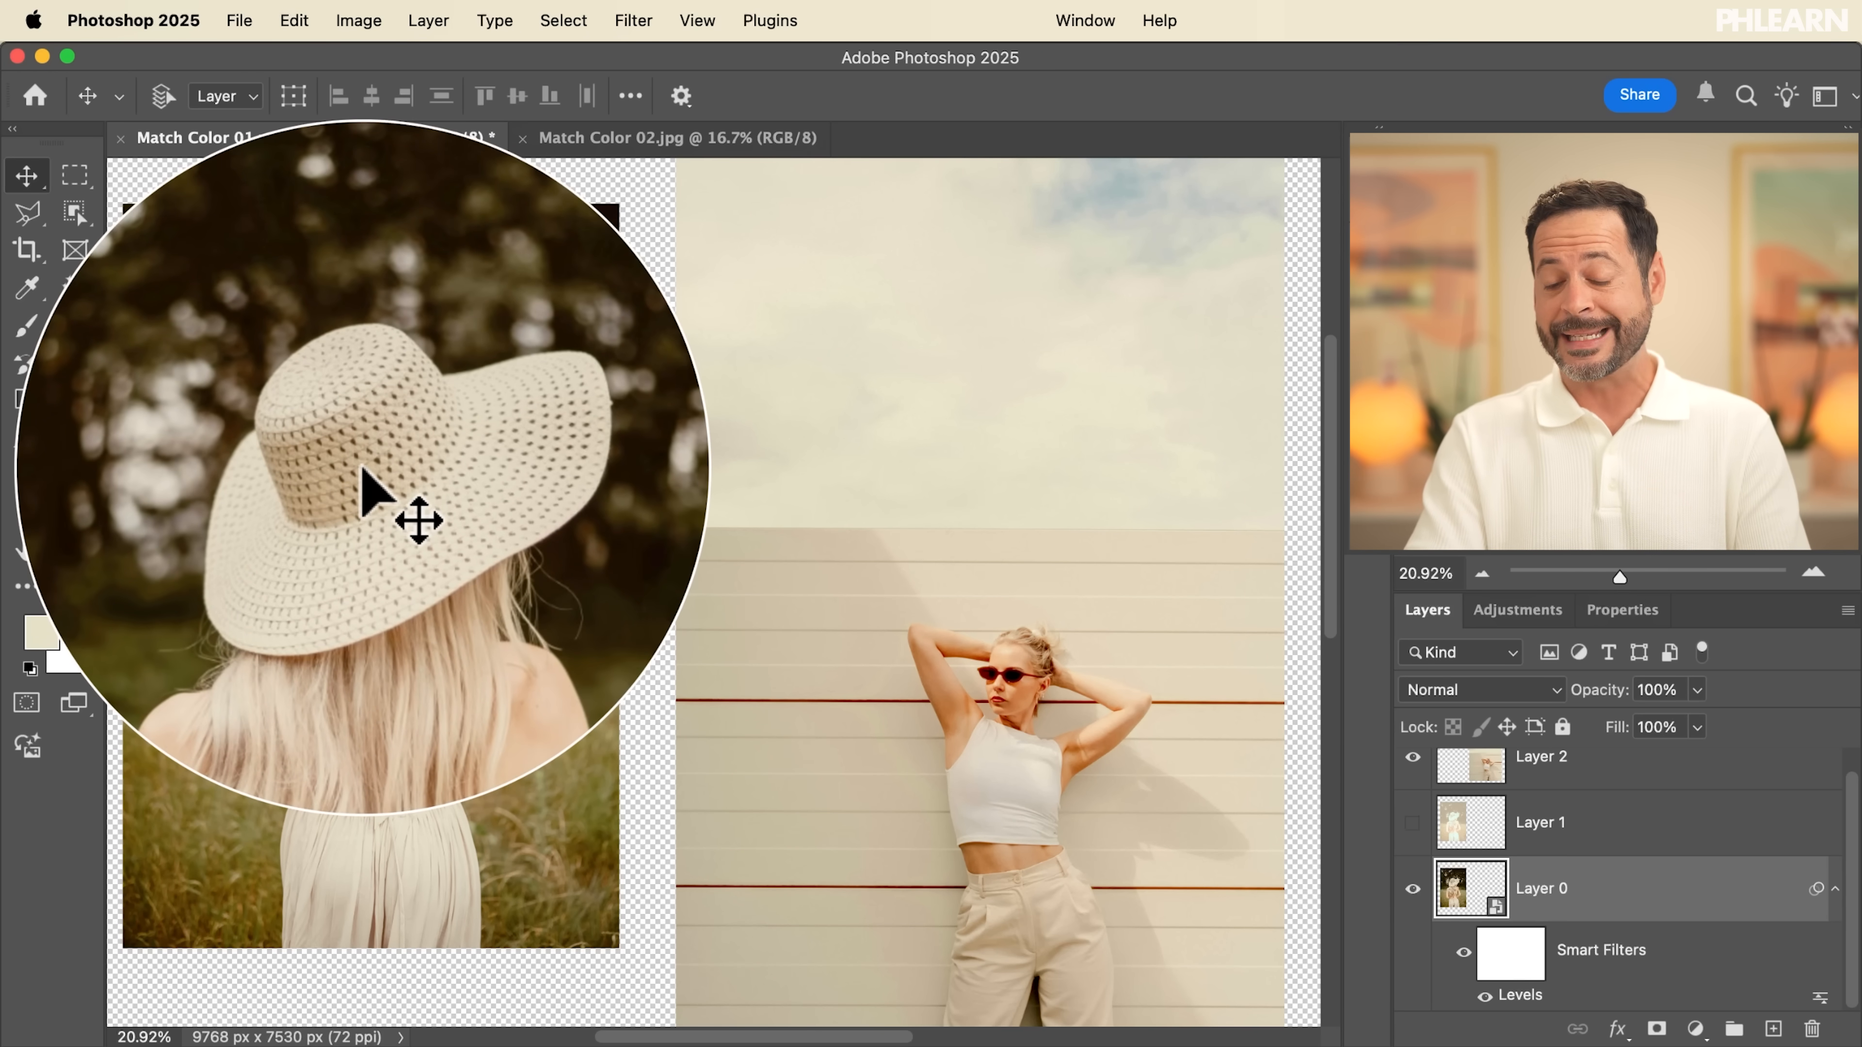
# Step: Export Layer 0 on its own in JPG format
pyautogui.rightClick(1611, 889)
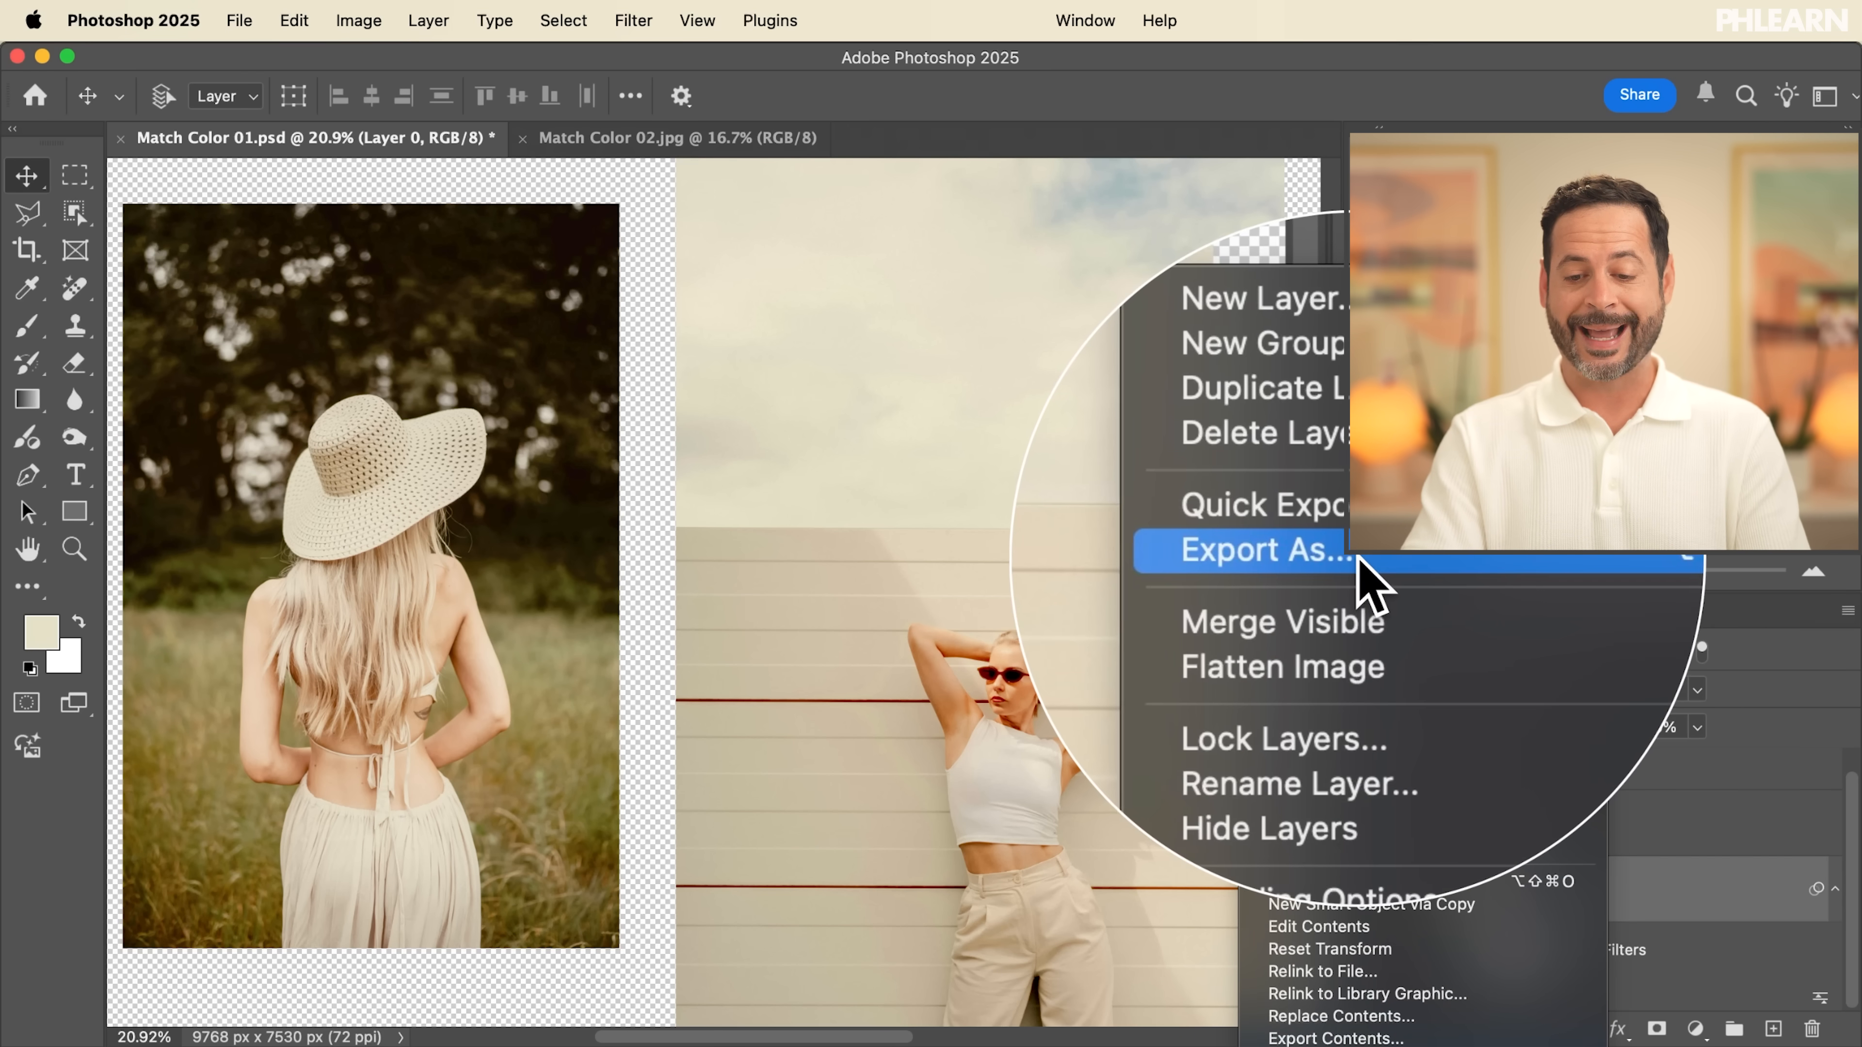
pyautogui.click(1358, 574)
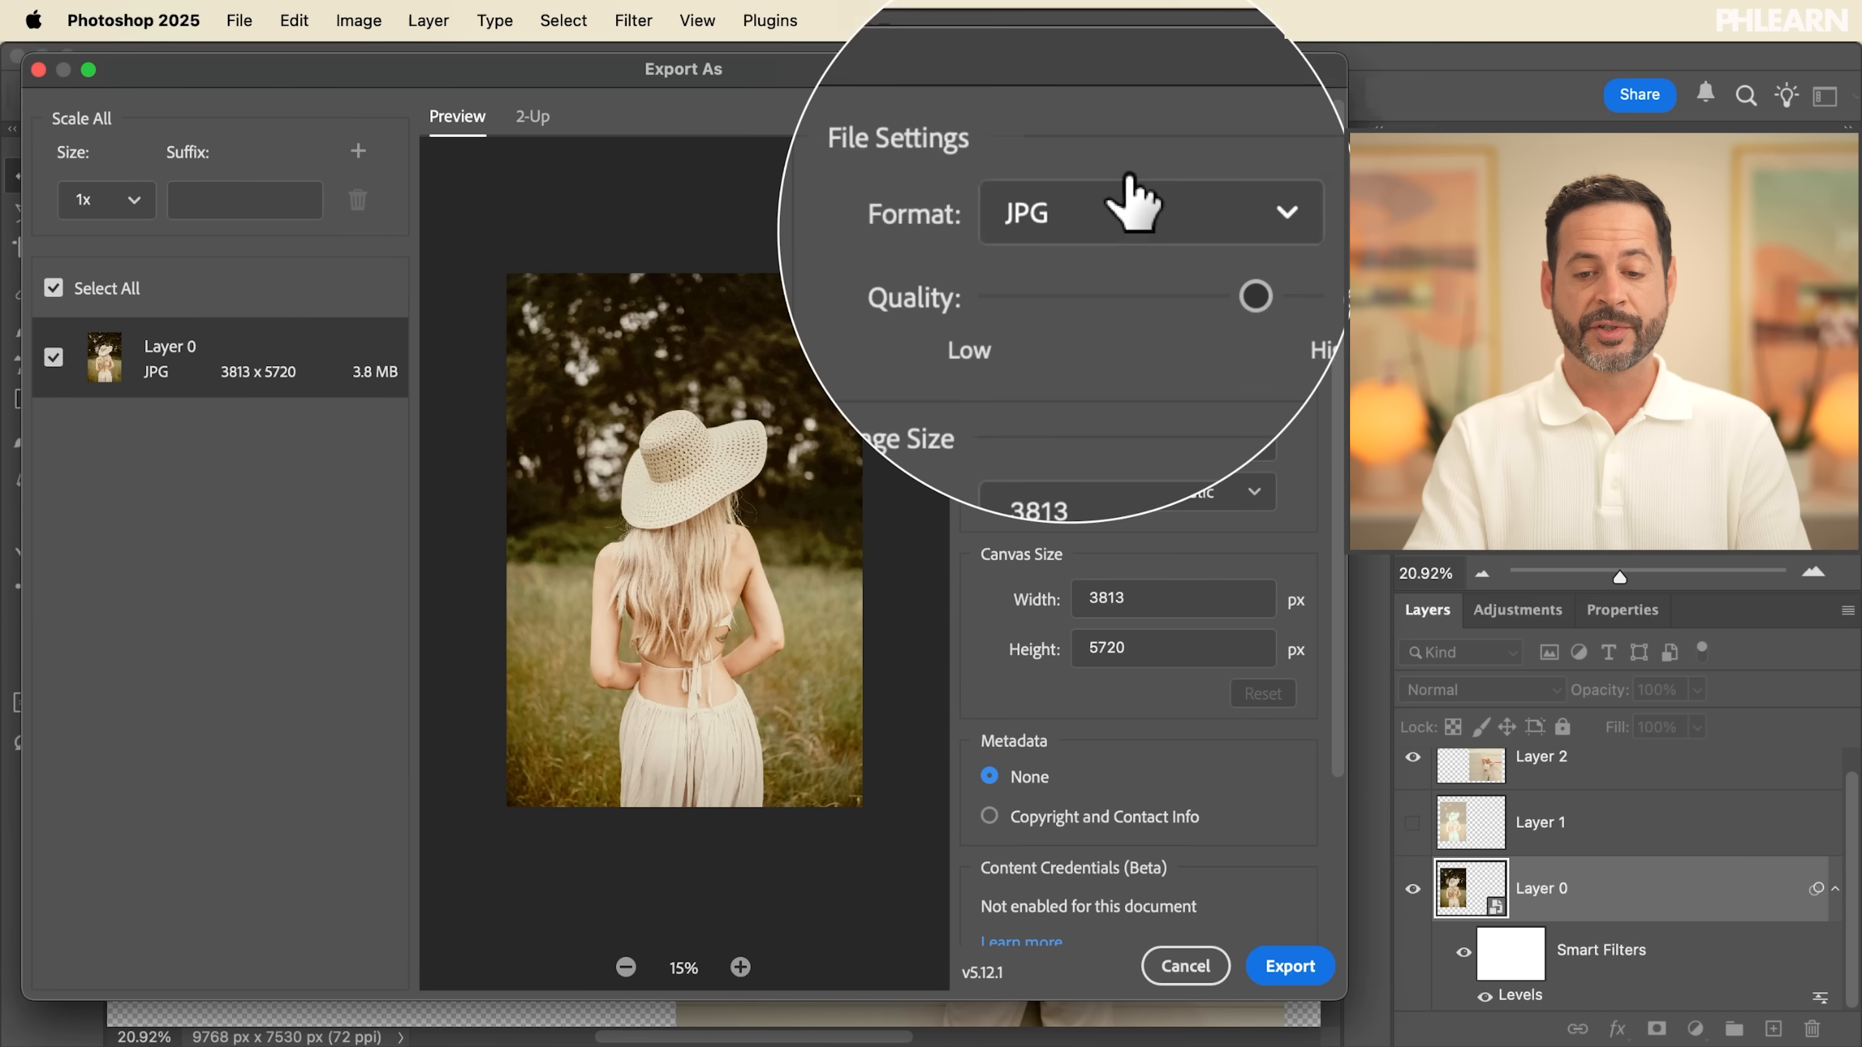
pyautogui.click(1131, 173)
pyautogui.click(1131, 248)
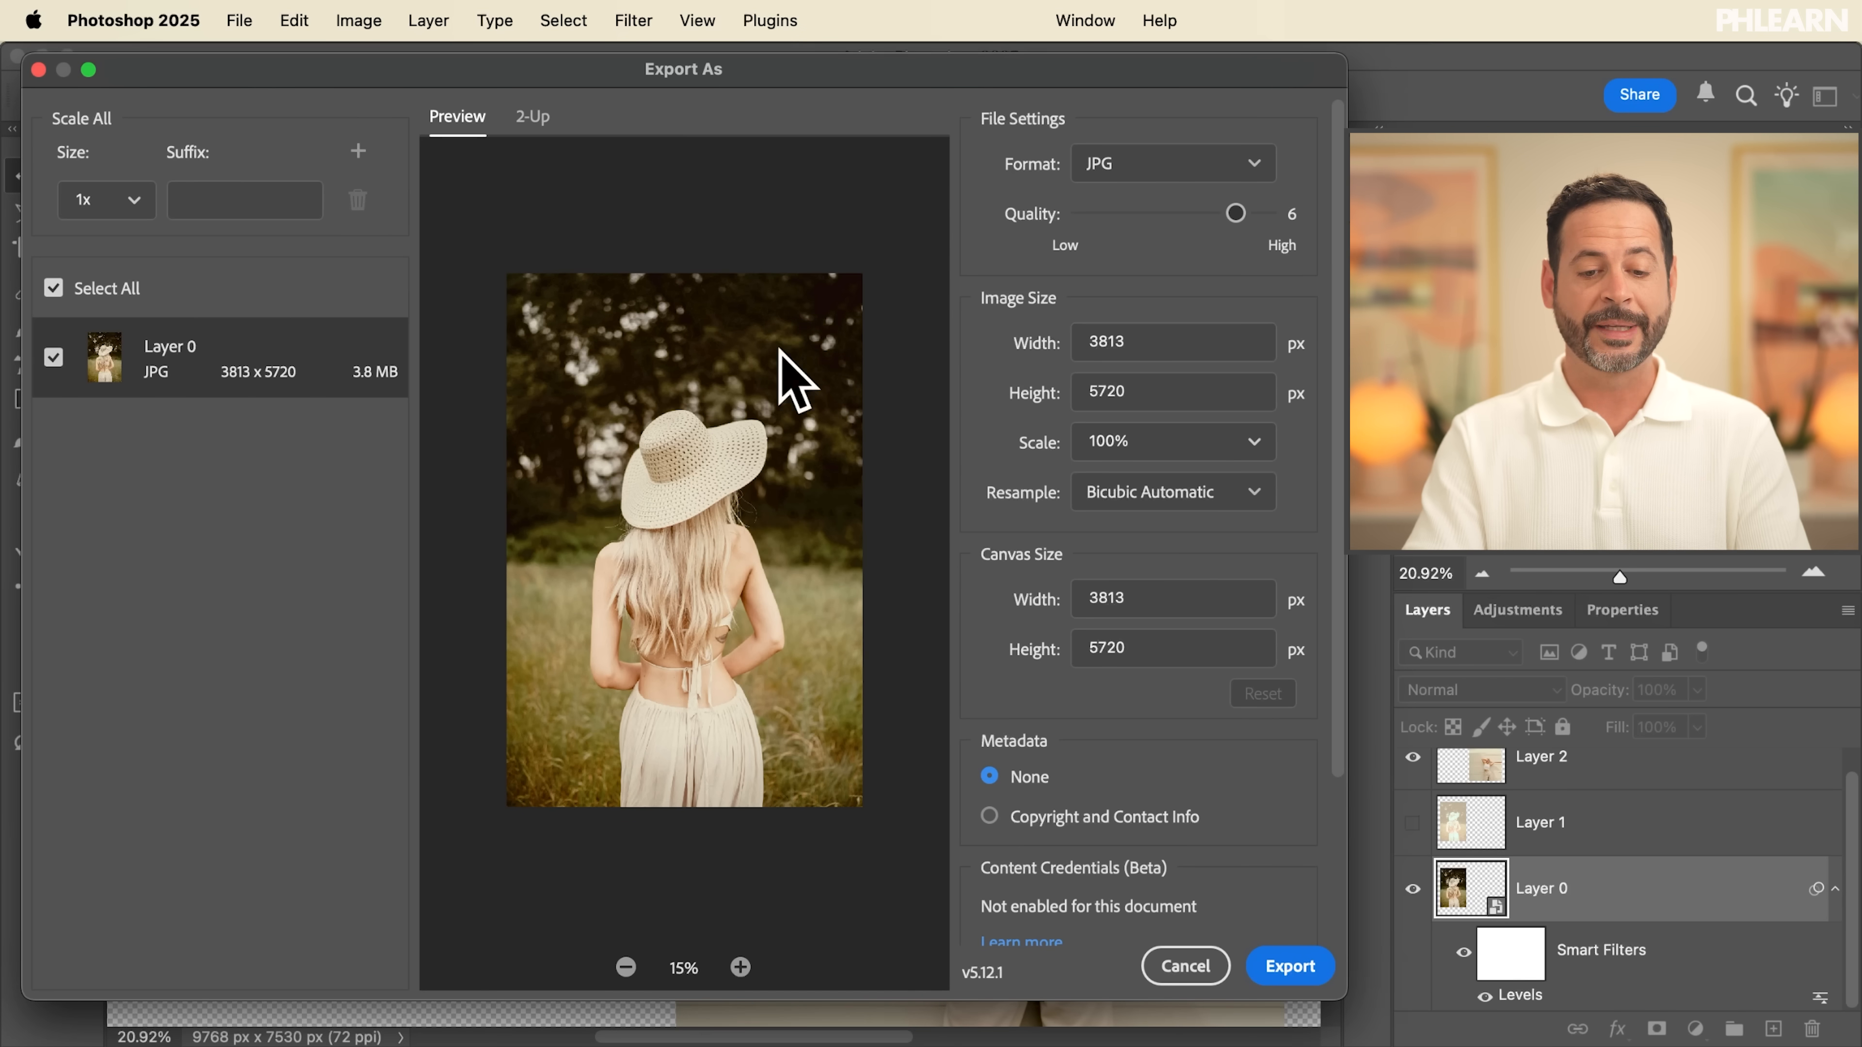
pyautogui.click(1288, 969)
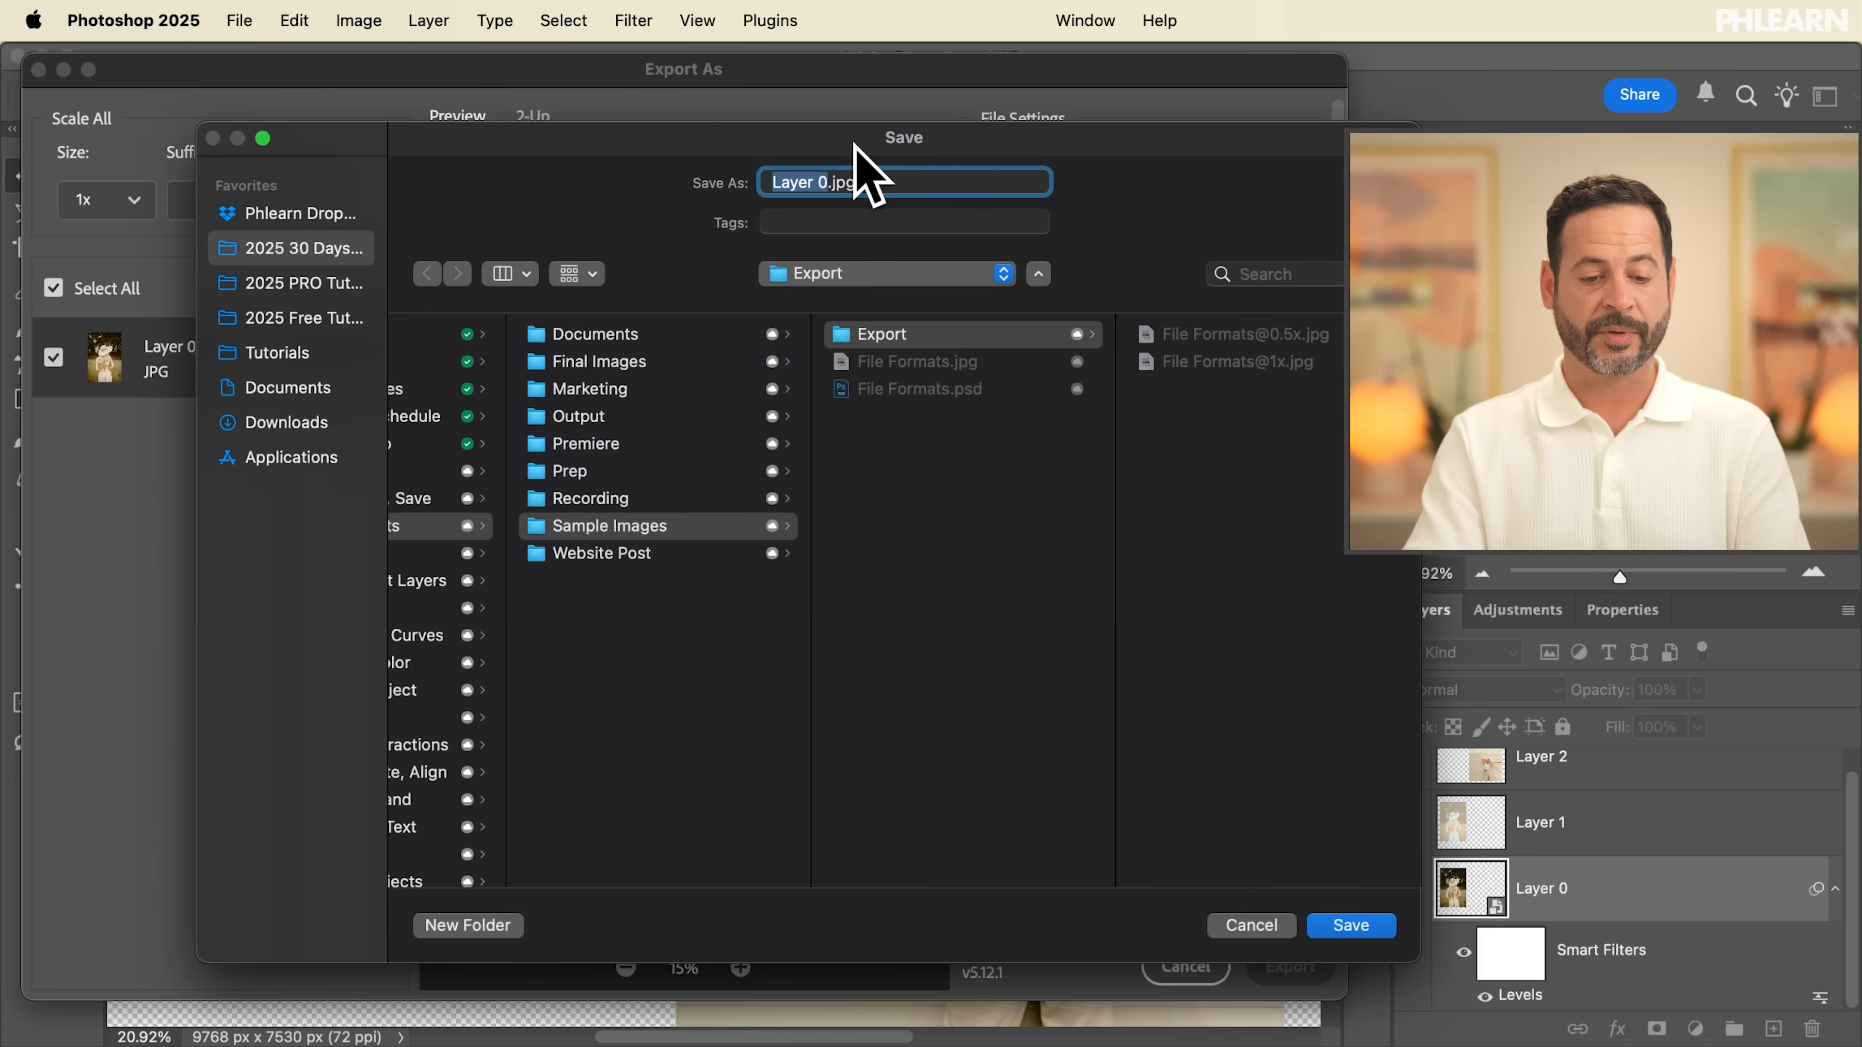
# Step: Save the exported image as Match Color Final.jpg in the Sample Images folder of Day 25 - Match Color
pyautogui.hscroll(-3, 374, 533)
pyautogui.scroll(-5, 370, 535)
pyautogui.scroll(-3, 363, 527)
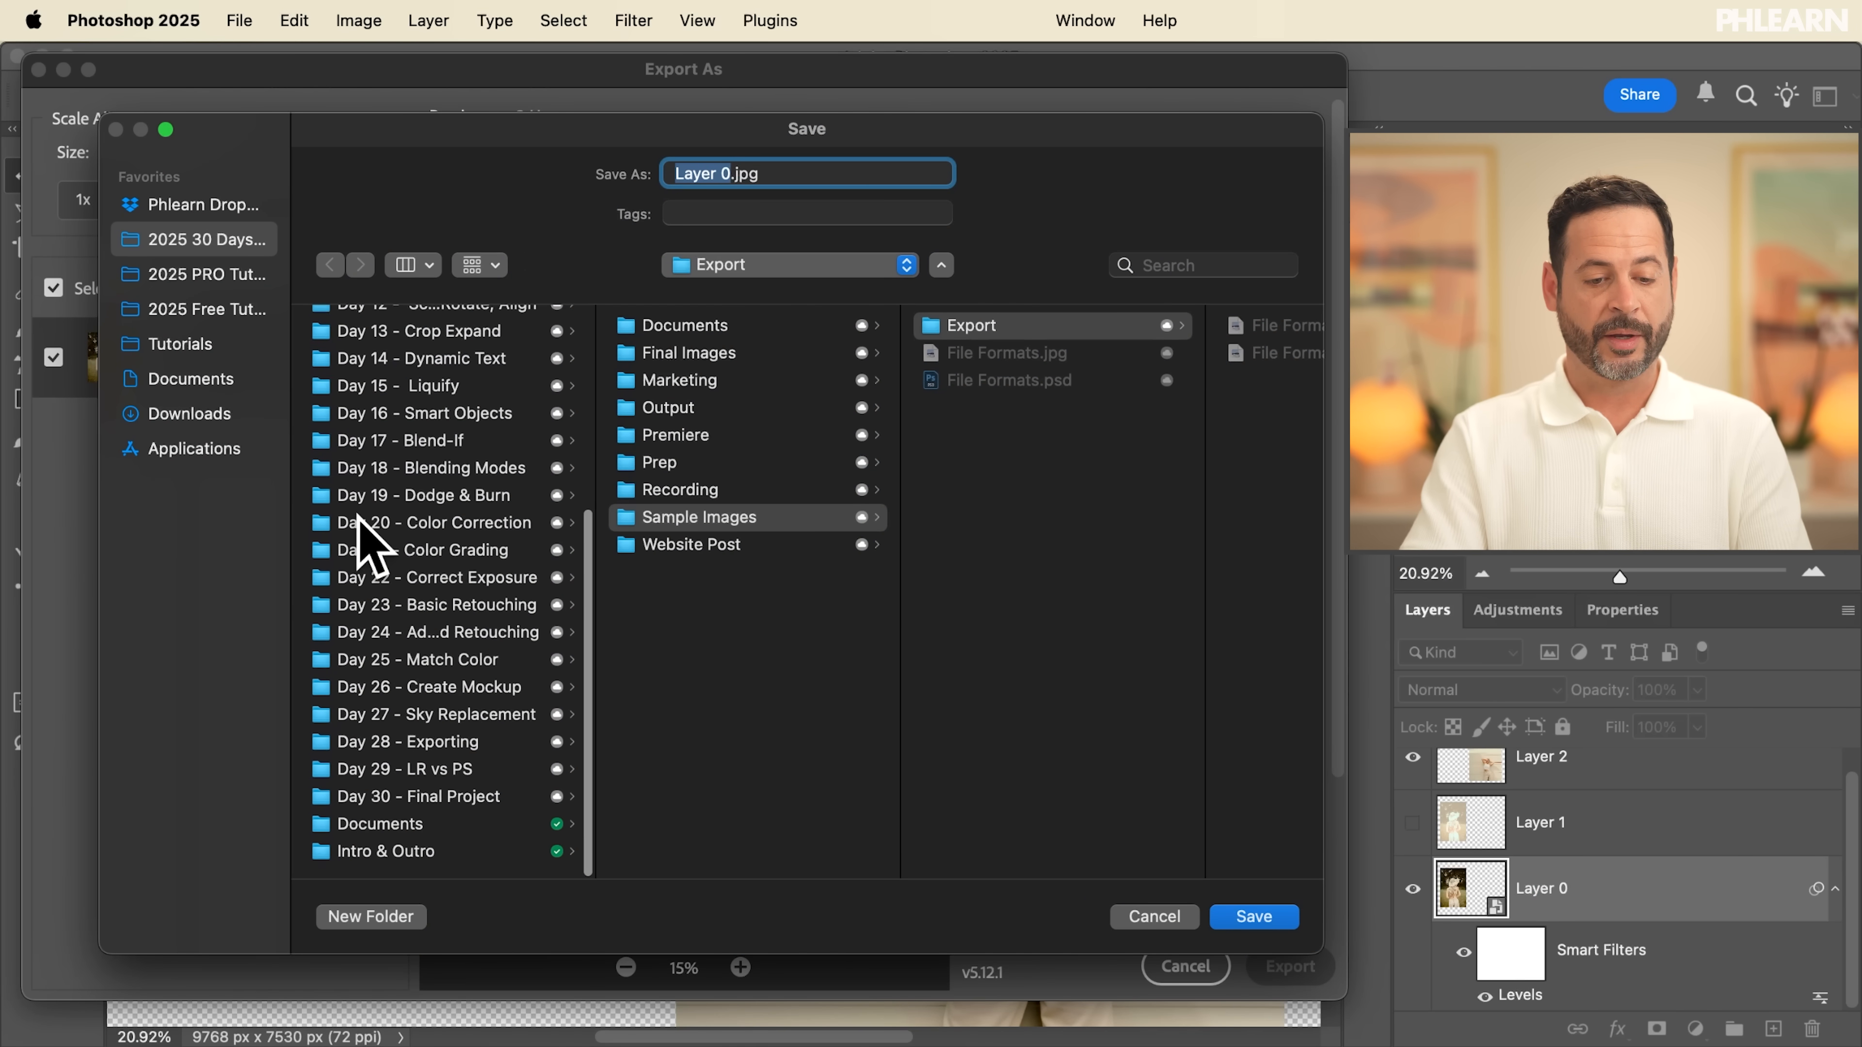
pyautogui.click(486, 660)
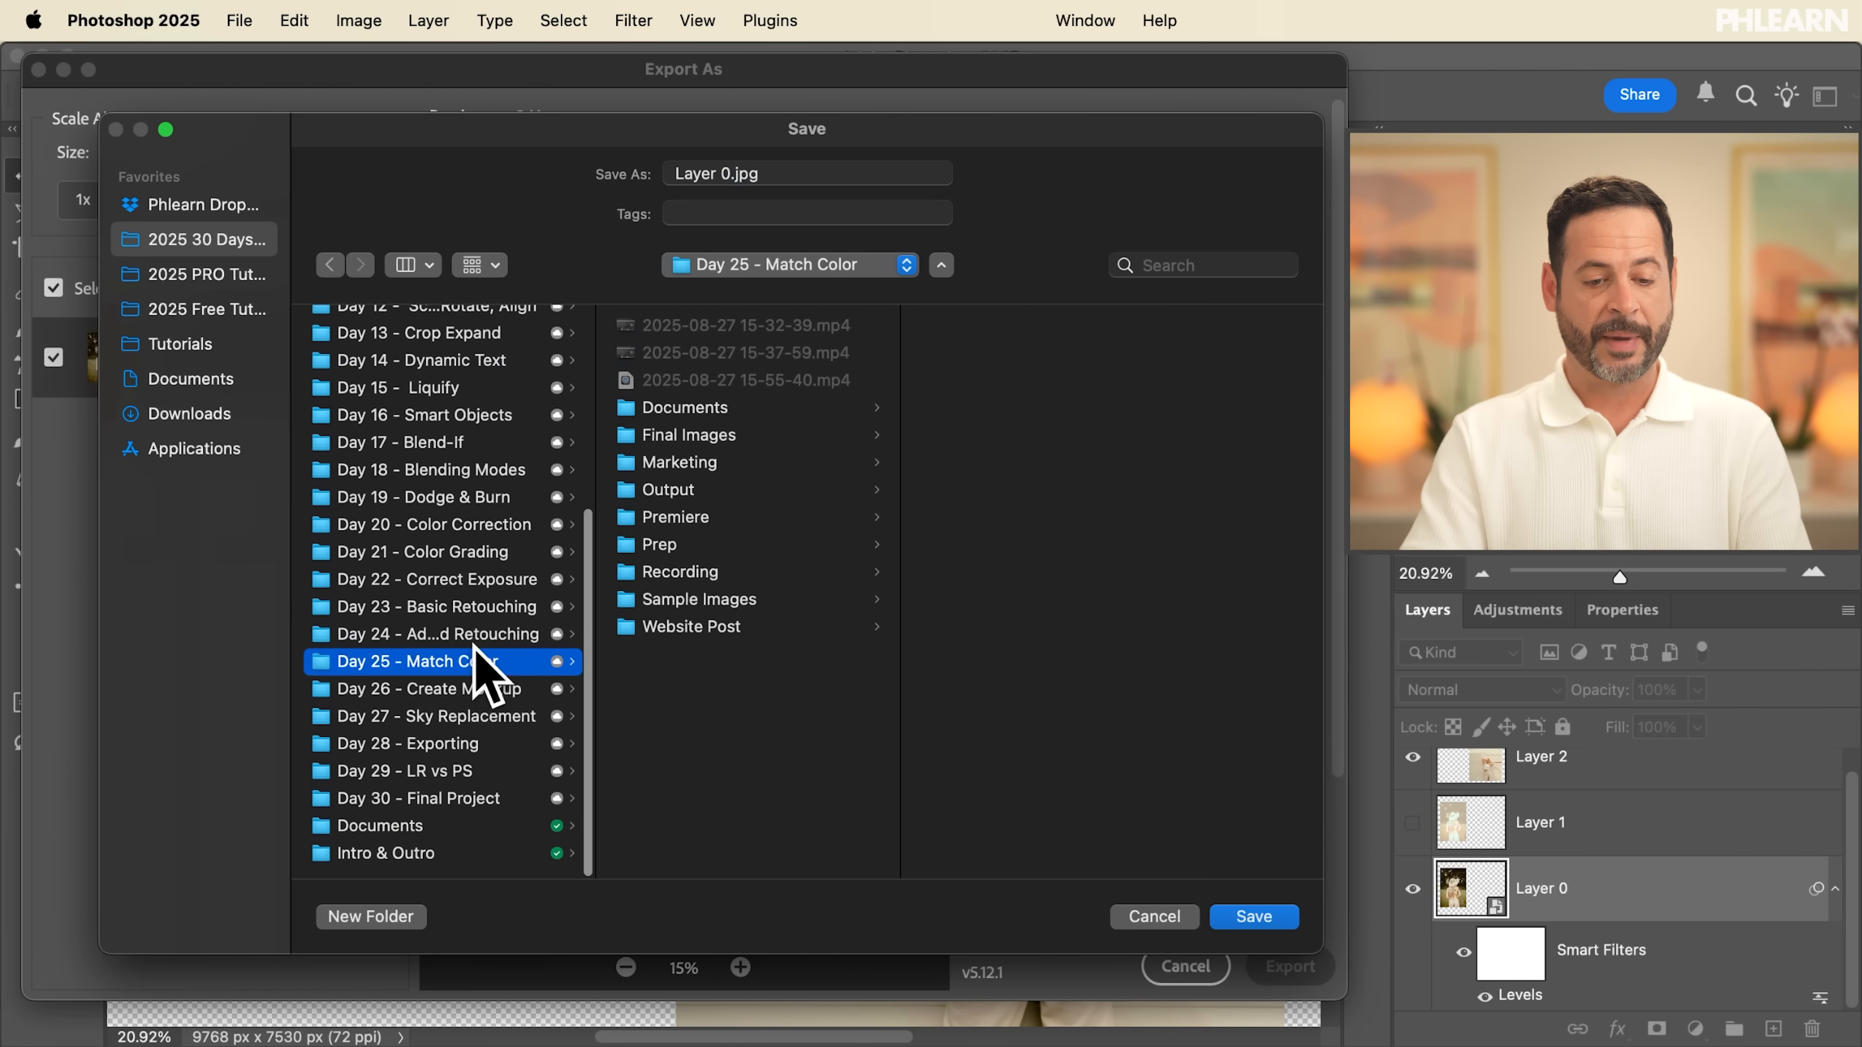
pyautogui.click(741, 605)
pyautogui.click(774, 184)
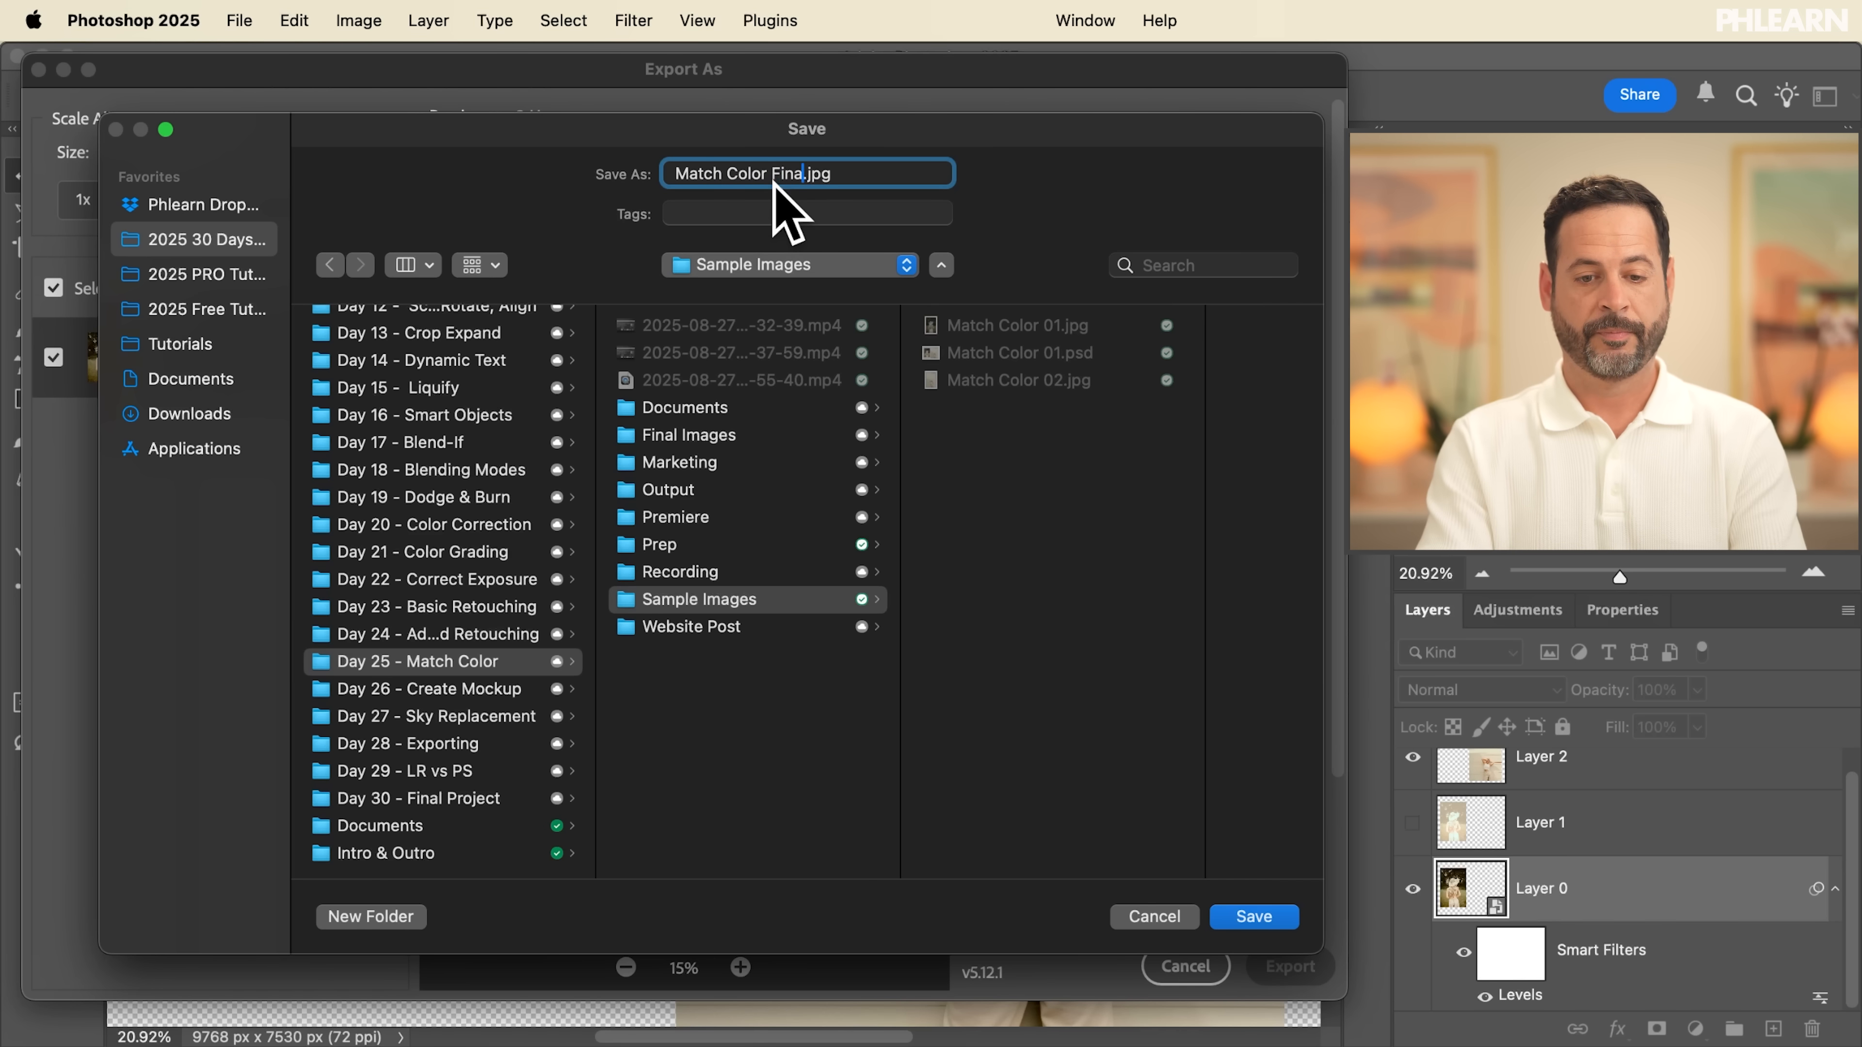
pyautogui.press('Return')
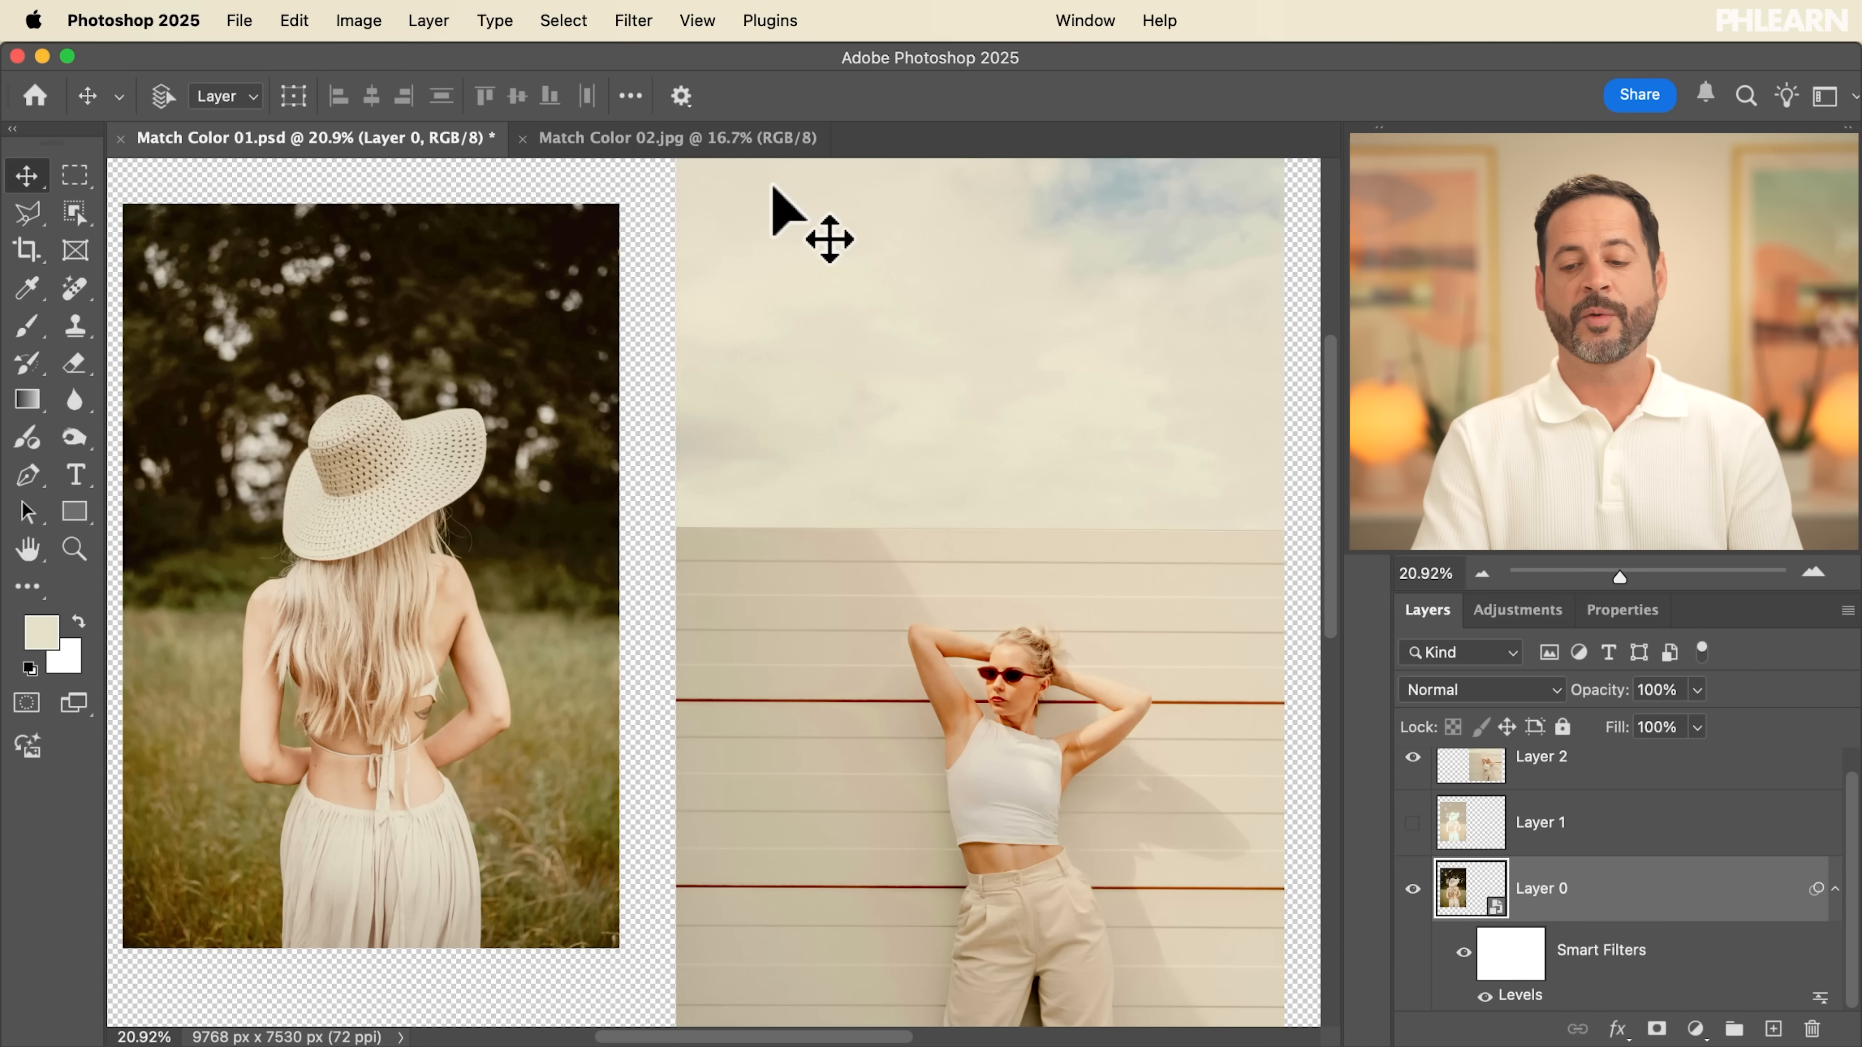